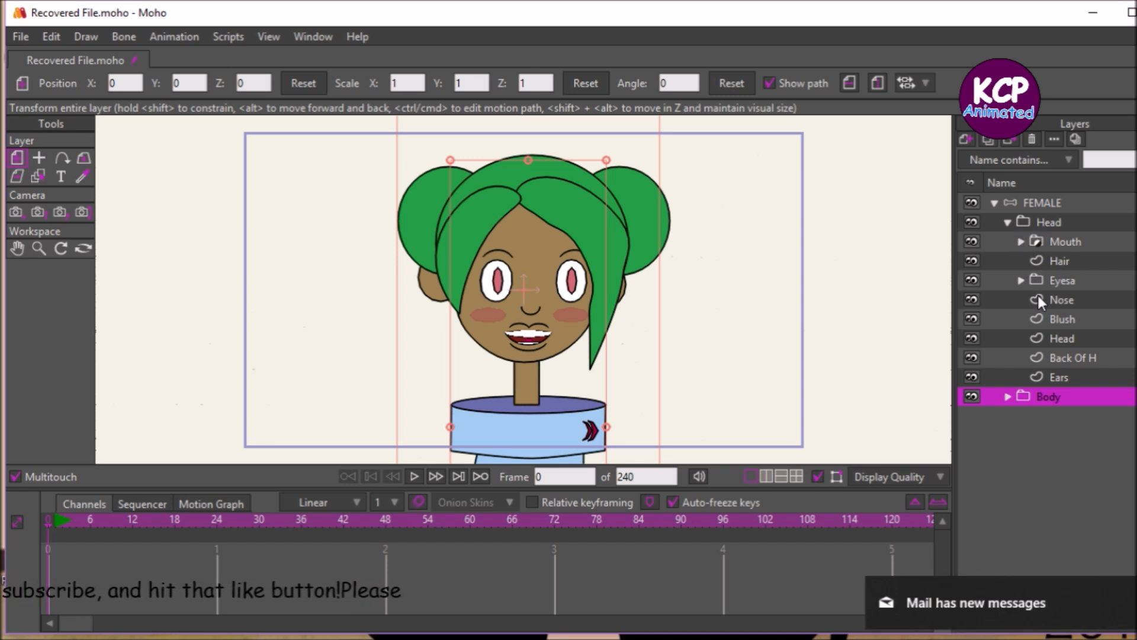
Step: On the Eyes layer inside the Eyesa group, lower the top point of each eye outline slightly
{"action": "left_click", "coordinate": [1021, 280]}
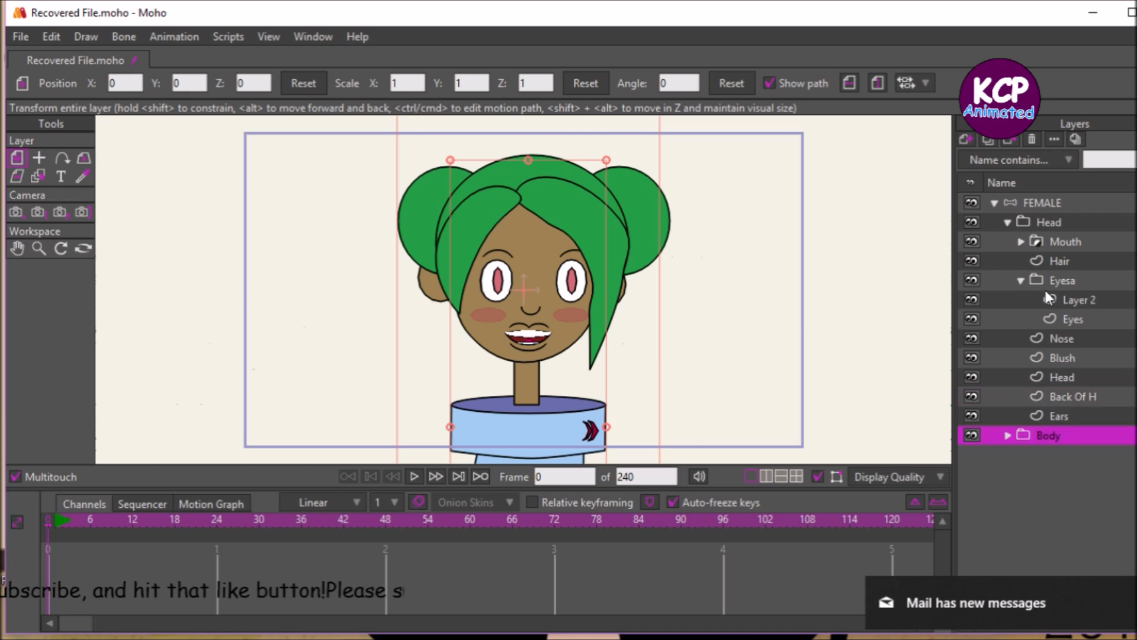
{"action": "left_click", "coordinate": [1070, 318]}
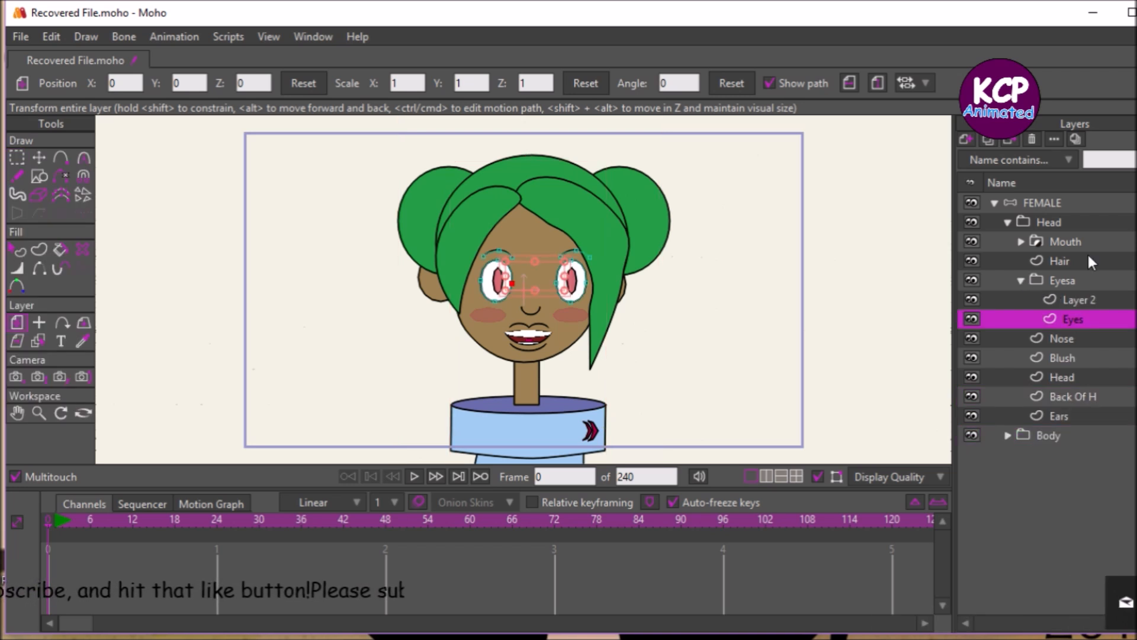
{"action": "key", "text": "ctrl+alt+f"}
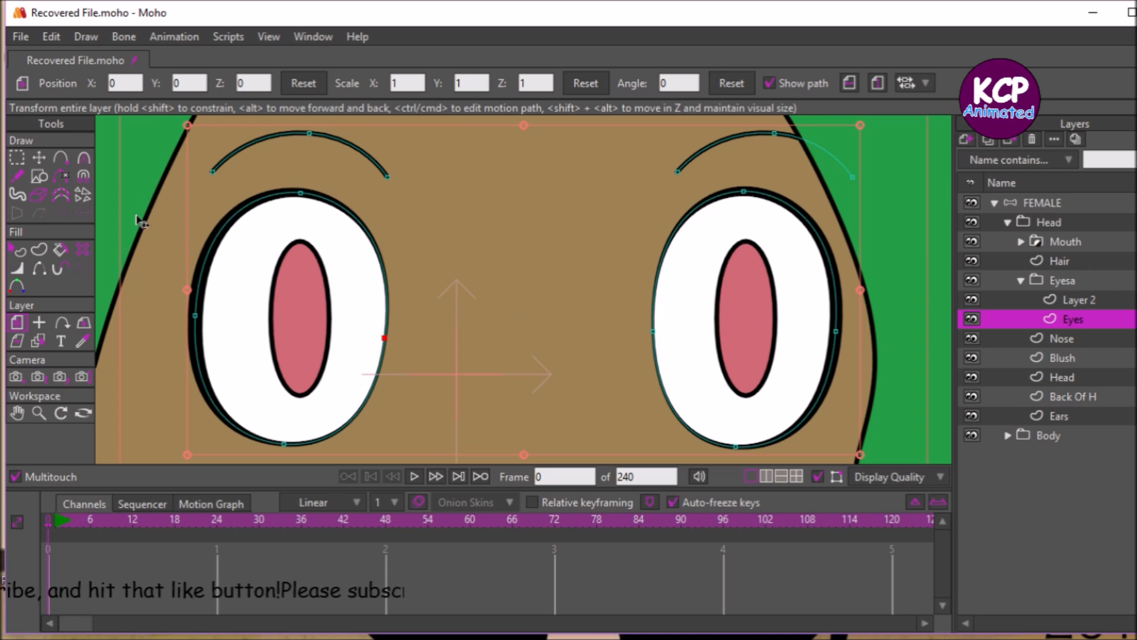
{"action": "left_click", "coordinate": [39, 157]}
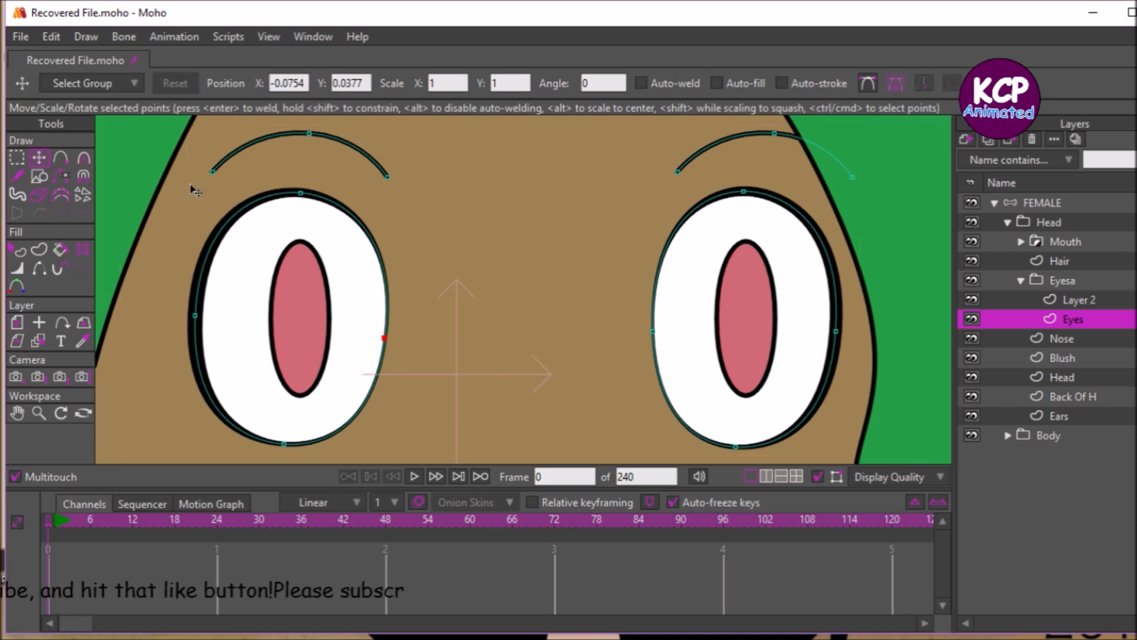
{"action": "left_click", "coordinate": [425, 181]}
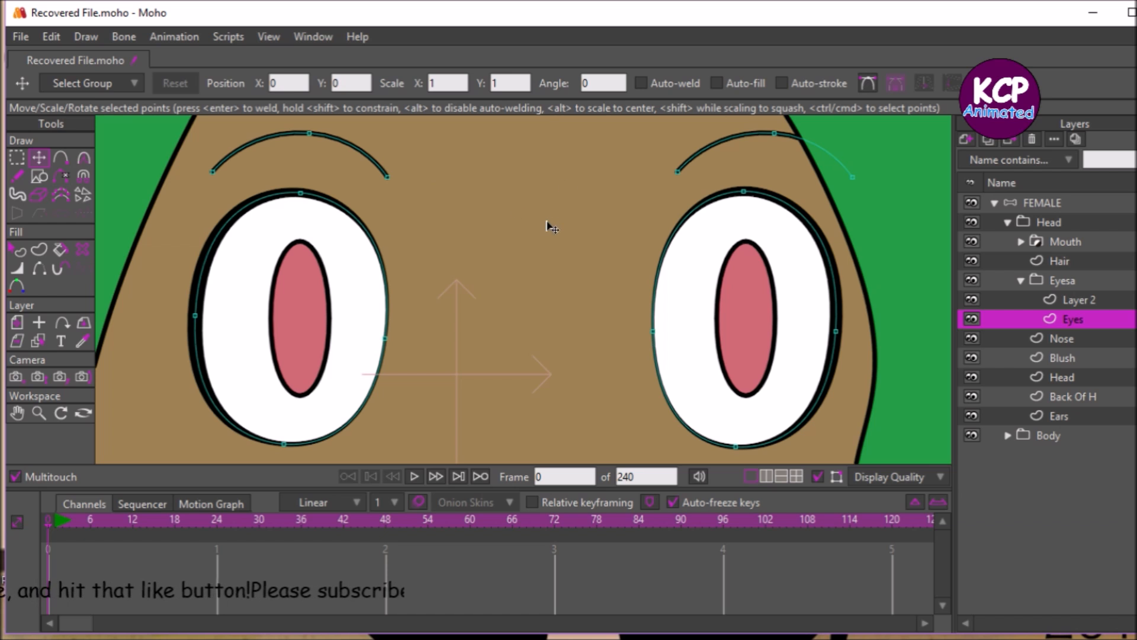
{"action": "mouse_move", "coordinate": [300, 193]}
{"action": "left_mouse_down"}
{"action": "mouse_move", "coordinate": [312, 214]}
{"action": "mouse_move", "coordinate": [303, 209]}
{"action": "left_mouse_up"}
{"action": "left_click_drag", "start_coordinate": [744, 191], "coordinate": [744, 197]}
Step: Peak the inner and outer side points of both eye outlines, giving them a curvature of 0
{"action": "left_click", "coordinate": [11, 154]}
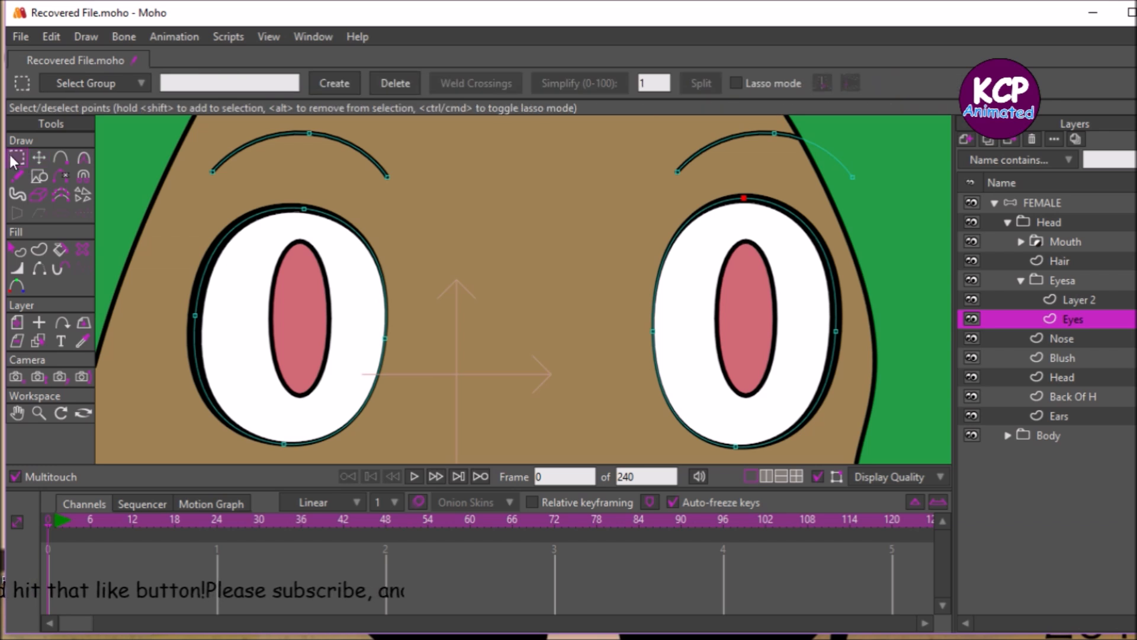
{"action": "left_click_drag", "start_coordinate": [152, 312], "coordinate": [861, 358]}
{"action": "left_click", "coordinate": [84, 157]}
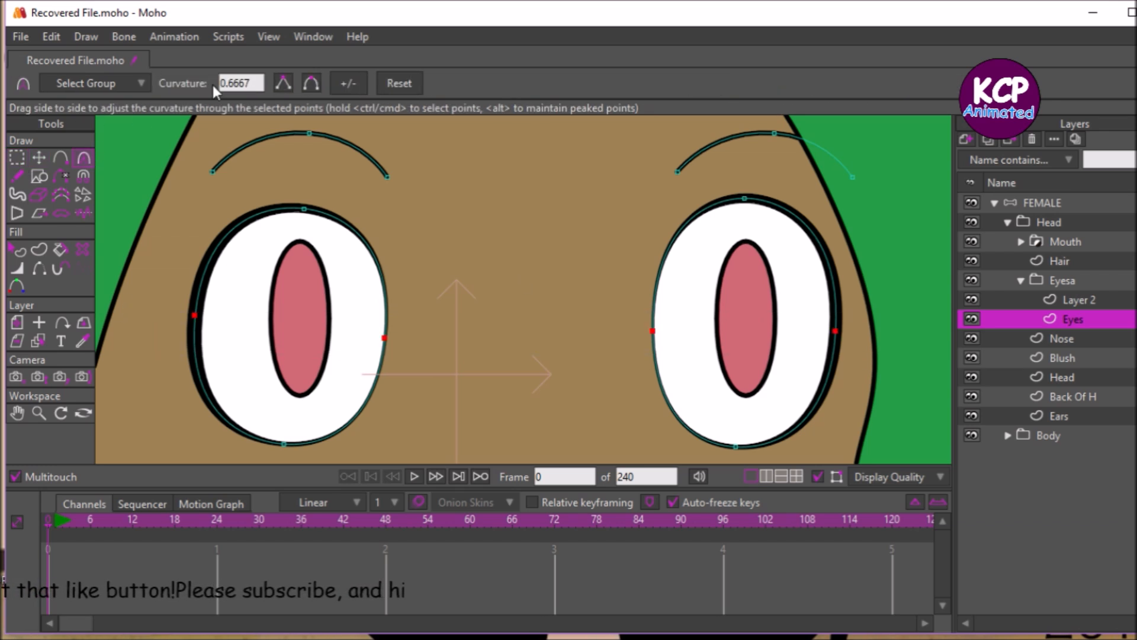
{"action": "left_click", "coordinate": [283, 84]}
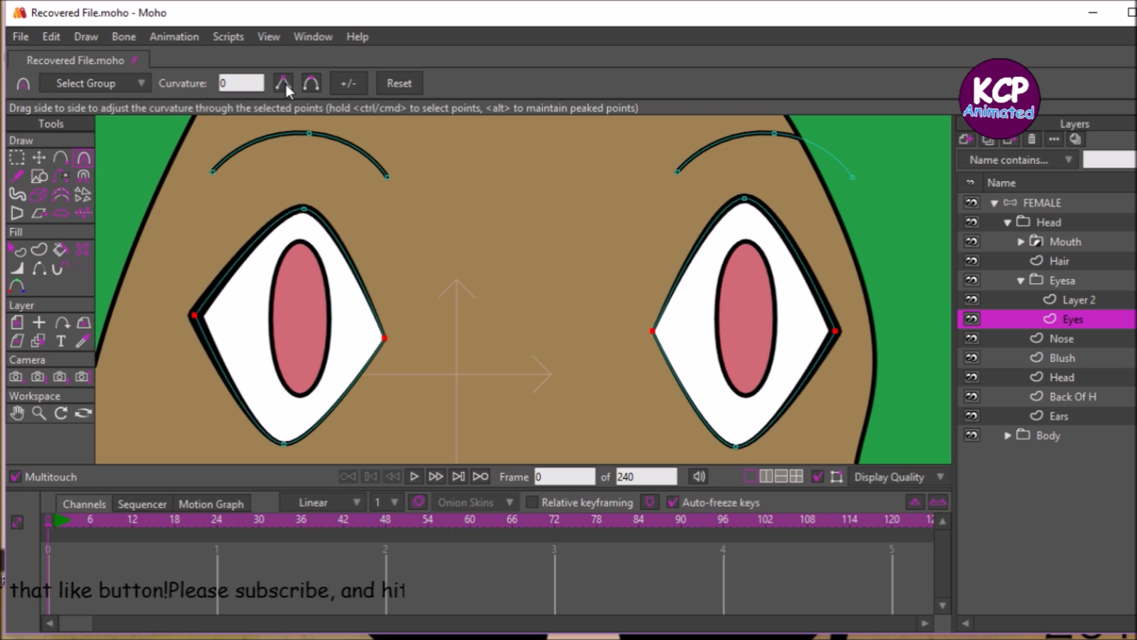
Step: Increase the curvature of the top and bottom points of both eye outlines to about 0.65
{"action": "left_click", "coordinate": [16, 157]}
{"action": "left_click_drag", "start_coordinate": [302, 195], "coordinate": [283, 461]}
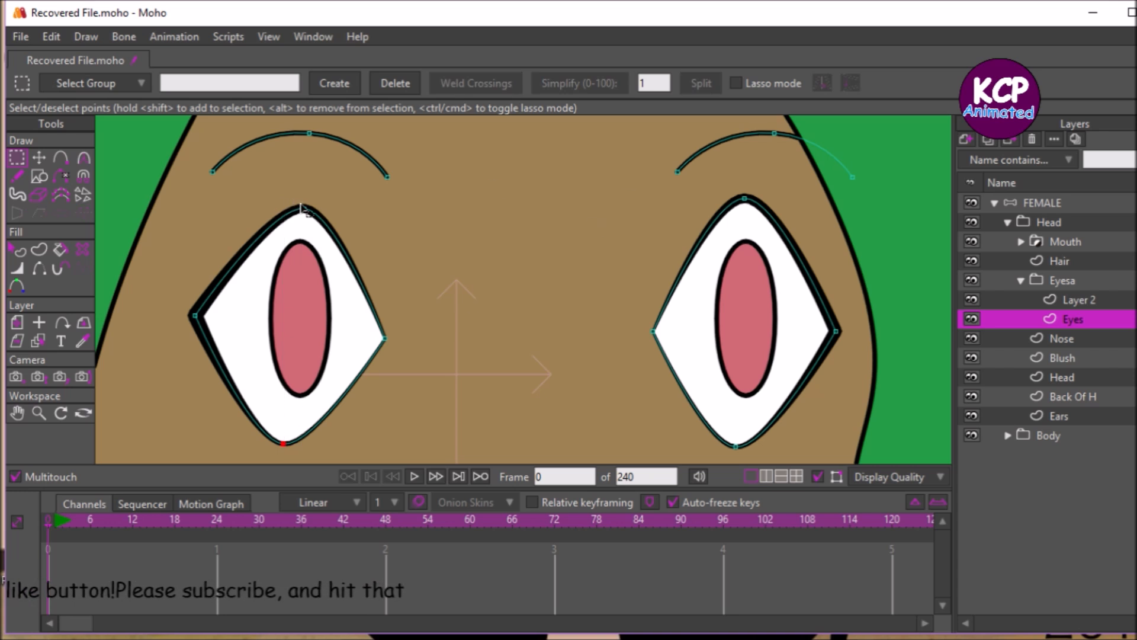
{"action": "left_click_drag", "start_coordinate": [290, 189], "coordinate": [315, 393]}
{"action": "left_click_drag", "start_coordinate": [278, 206], "coordinate": [326, 227]}
{"action": "left_click_drag", "start_coordinate": [726, 173], "coordinate": [773, 240]}
{"action": "left_click_drag", "start_coordinate": [726, 424], "coordinate": [740, 459]}
{"action": "left_click", "coordinate": [83, 157]}
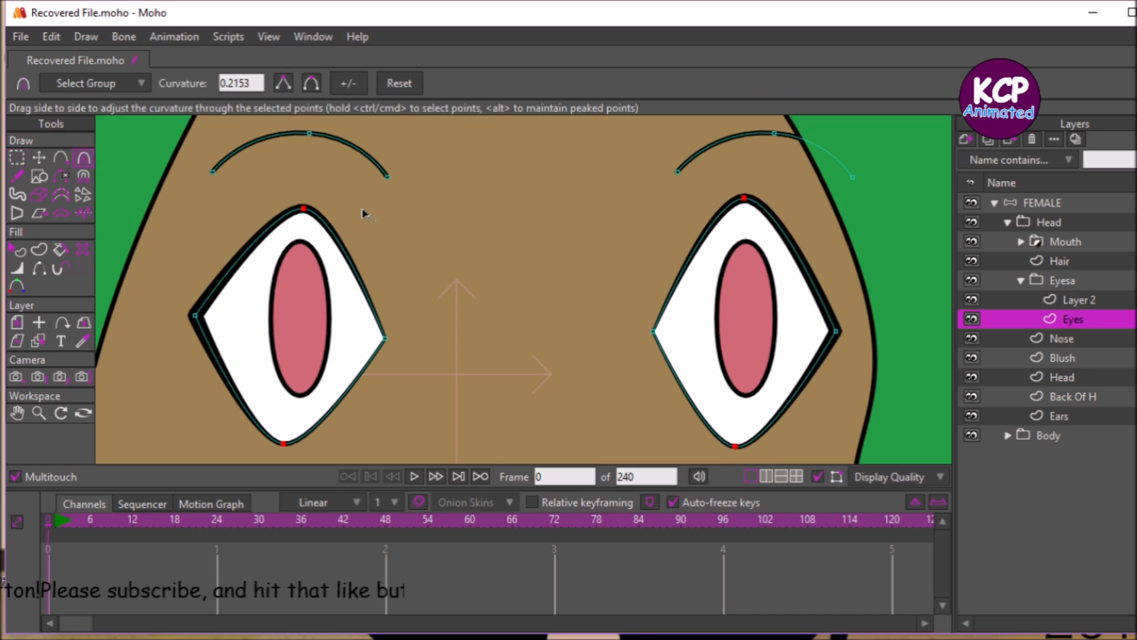
{"action": "left_click_drag", "start_coordinate": [495, 234], "coordinate": [863, 198]}
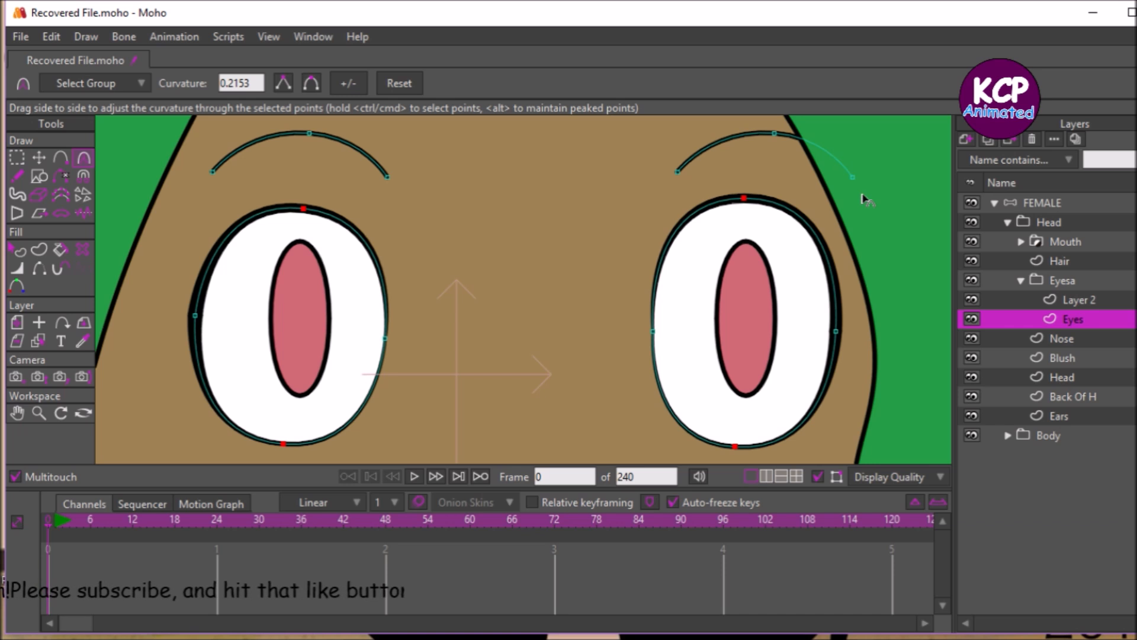
{"action": "left_click_drag", "start_coordinate": [863, 198], "coordinate": [866, 199]}
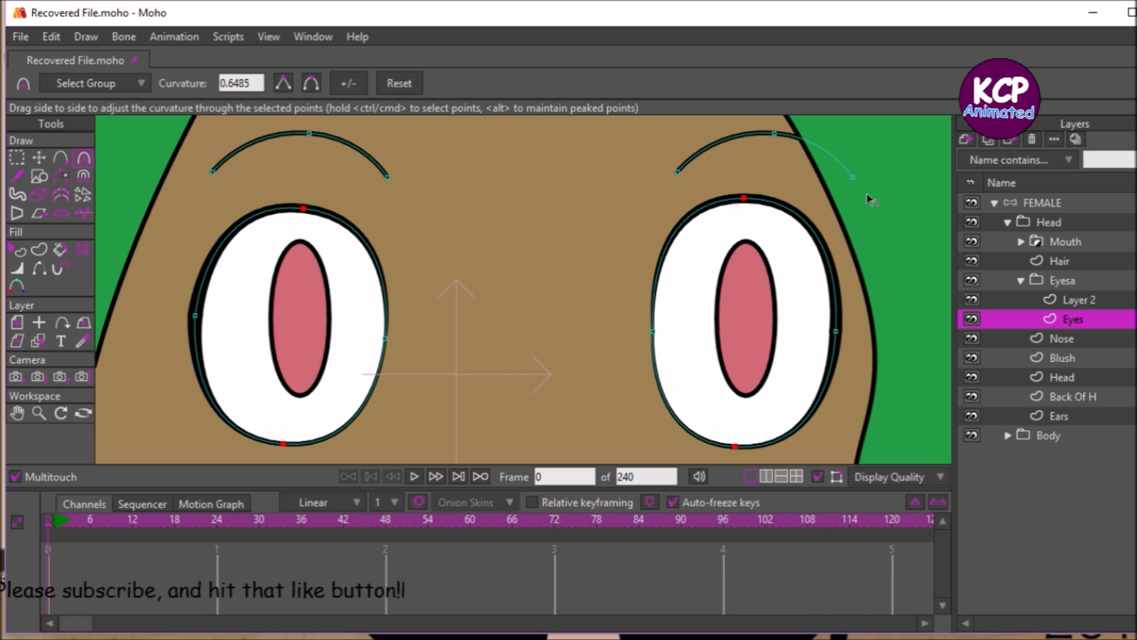
{"action": "key", "text": "ctrl+a"}
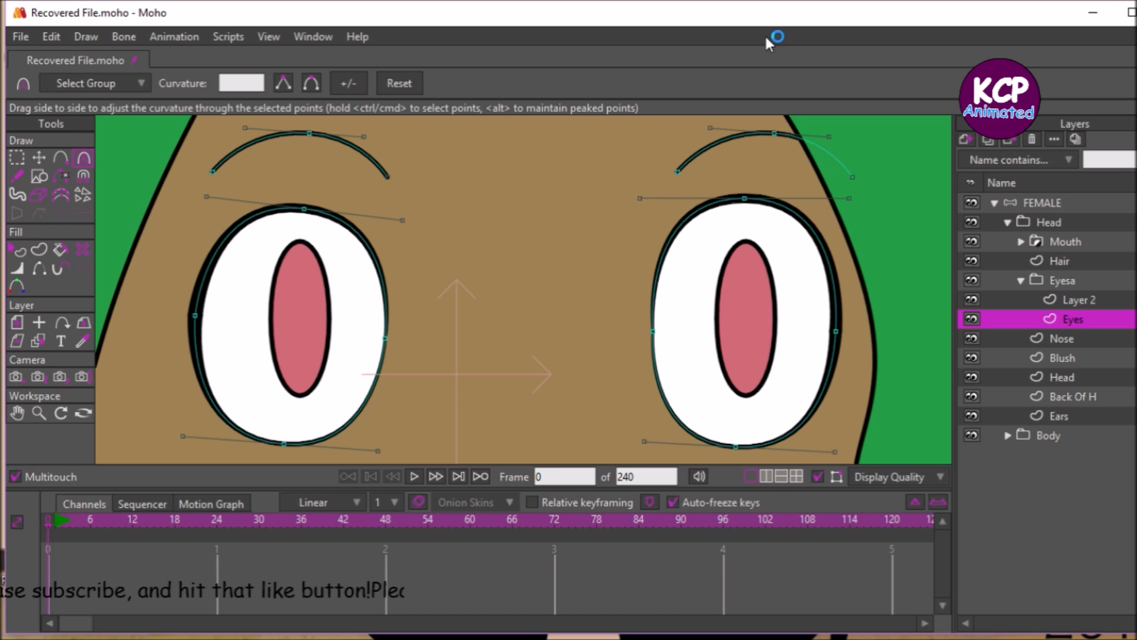
Step: Raise the bottom point of the right-hand eye outline slightly, to about X 0.293, Y -0.066
{"action": "left_click", "coordinate": [40, 157]}
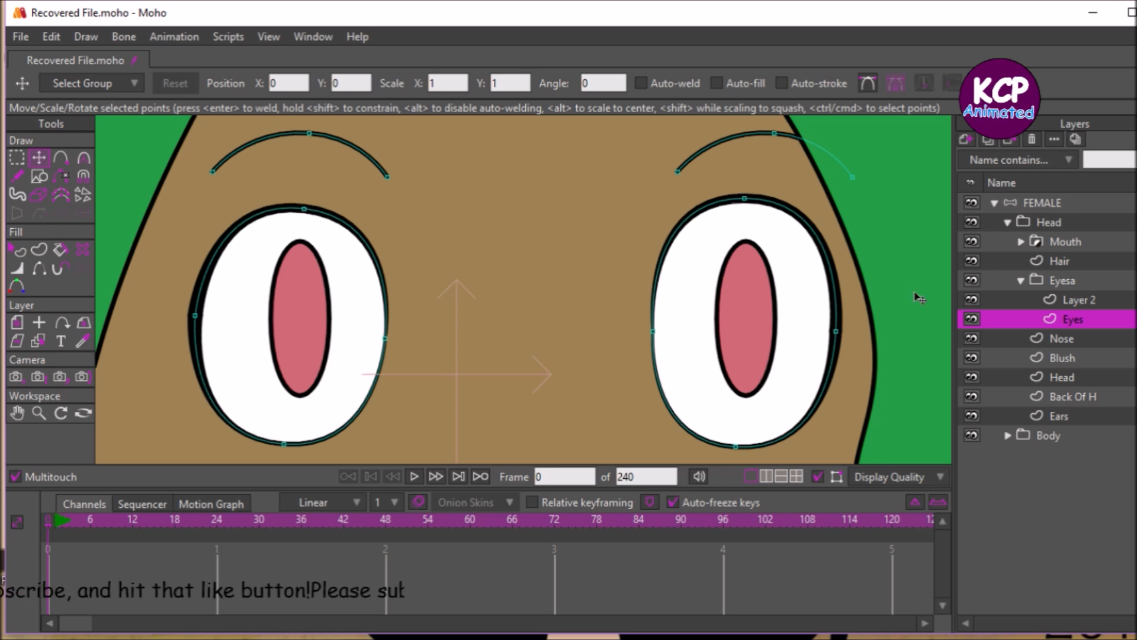
{"action": "left_click", "coordinate": [735, 445]}
{"action": "left_click_drag", "start_coordinate": [735, 446], "coordinate": [734, 436]}
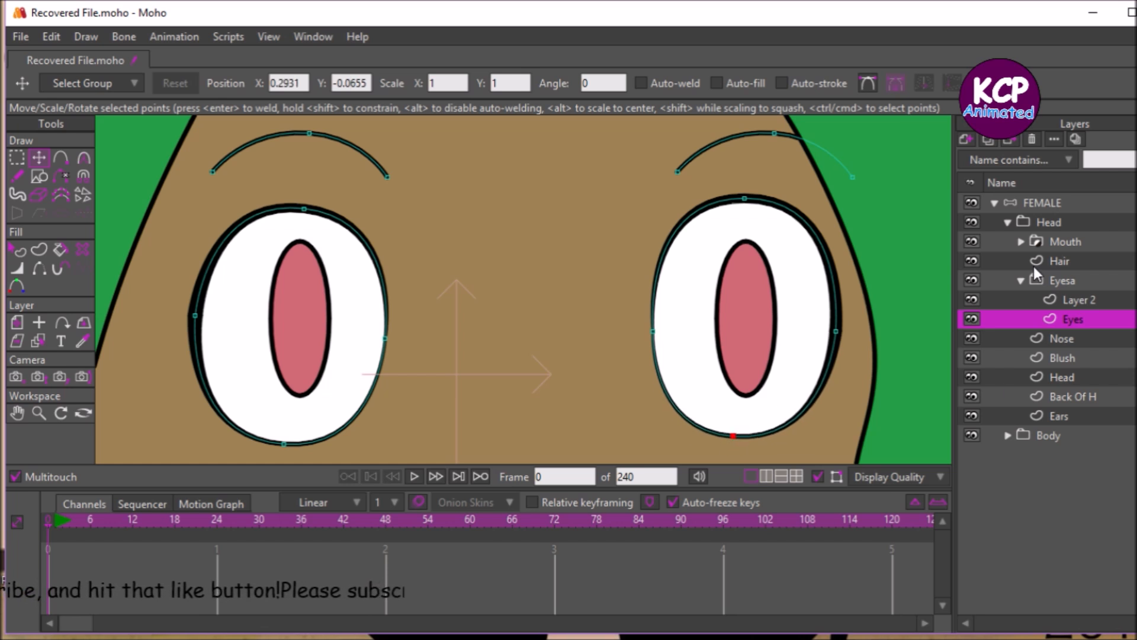
Step: On the Mouth vector layer inside the Mouth group, delete the two upper-lip curves above the mouth
{"action": "left_click", "coordinate": [1021, 241]}
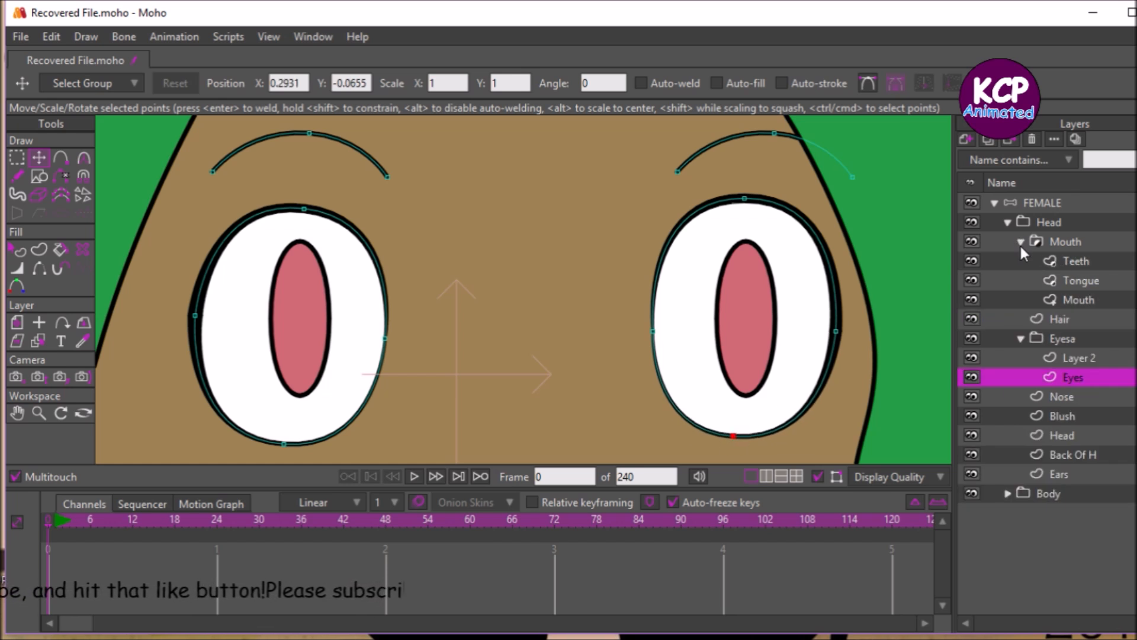
{"action": "left_click", "coordinate": [1087, 297]}
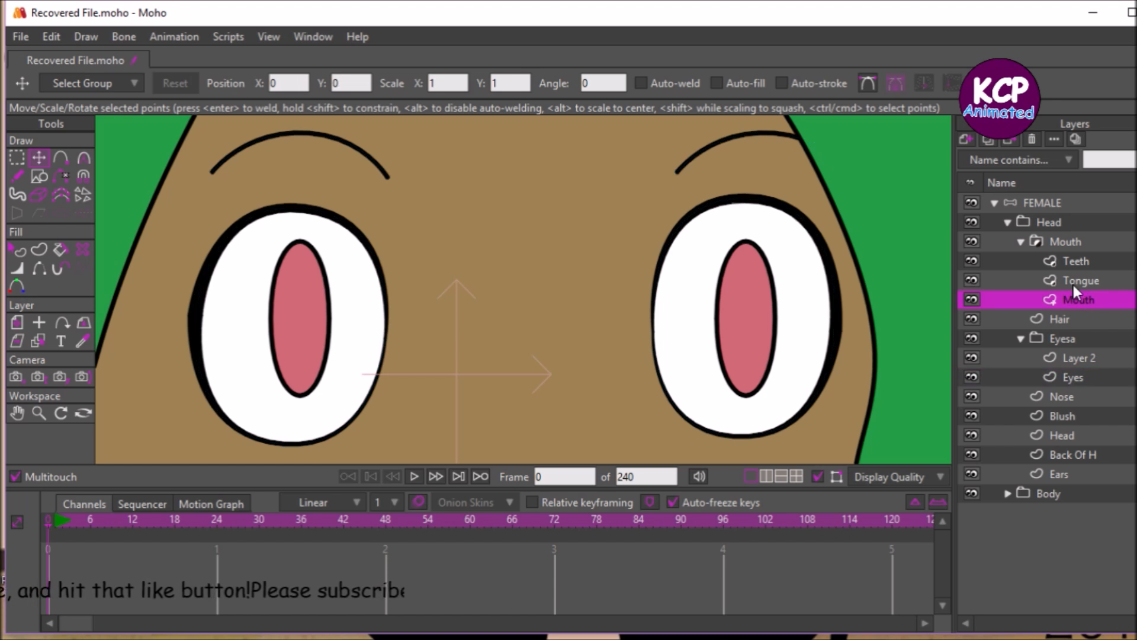
{"action": "key", "text": "Escape"}
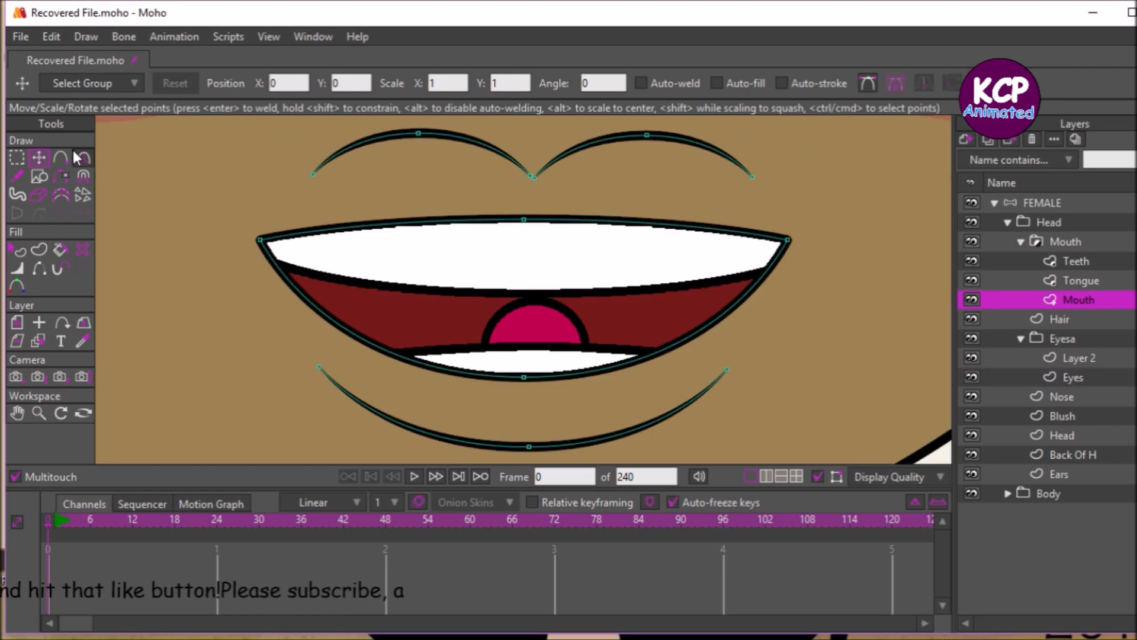
{"action": "left_click", "coordinate": [26, 151]}
{"action": "double_click", "coordinate": [375, 150]}
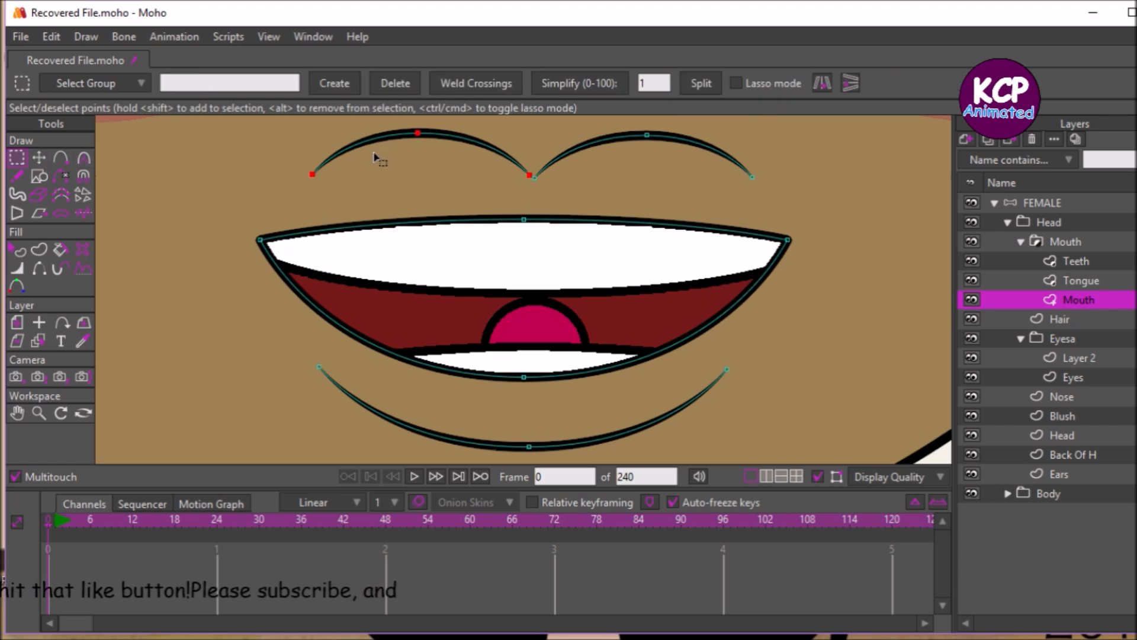
{"action": "key", "text": "Delete"}
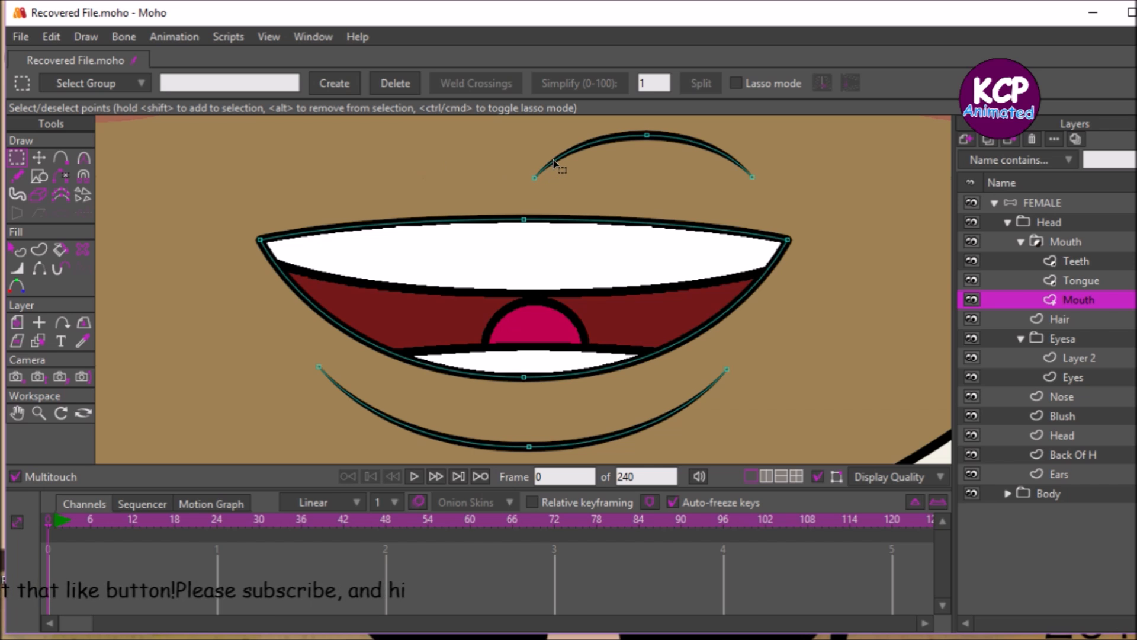
{"action": "double_click", "coordinate": [542, 170]}
{"action": "key", "text": "Delete"}
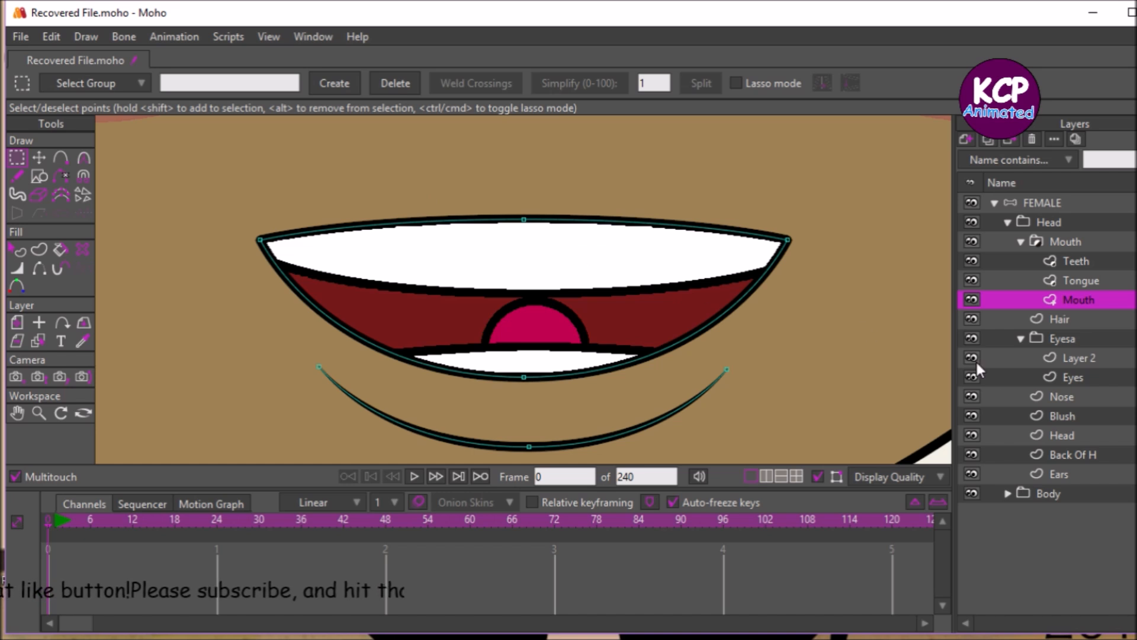
Step: On the Teeth layer, raise the bottom centre point of the upper teeth to about X 0.029, Y -0.286
{"action": "left_click", "coordinate": [1083, 264]}
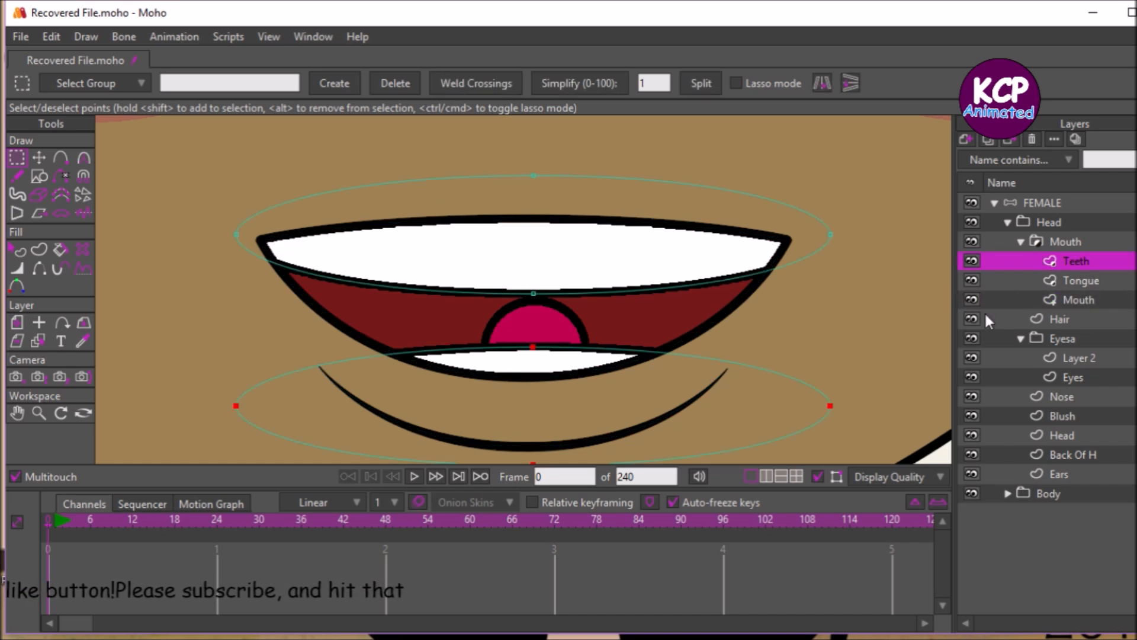
{"action": "double_click", "coordinate": [535, 293]}
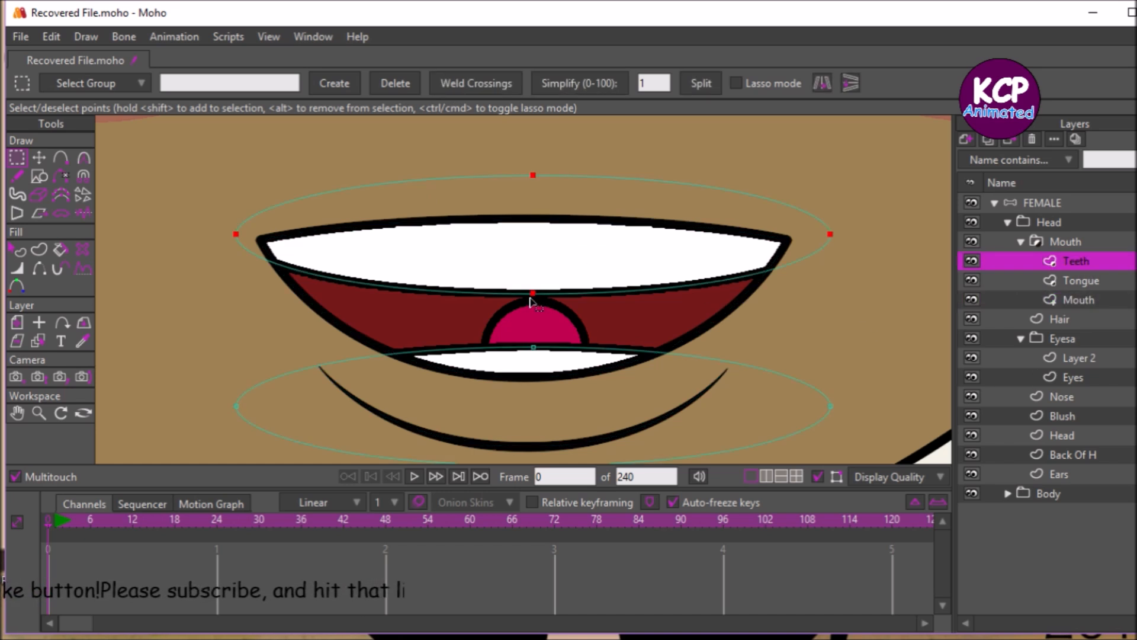
{"action": "left_click", "coordinate": [40, 163]}
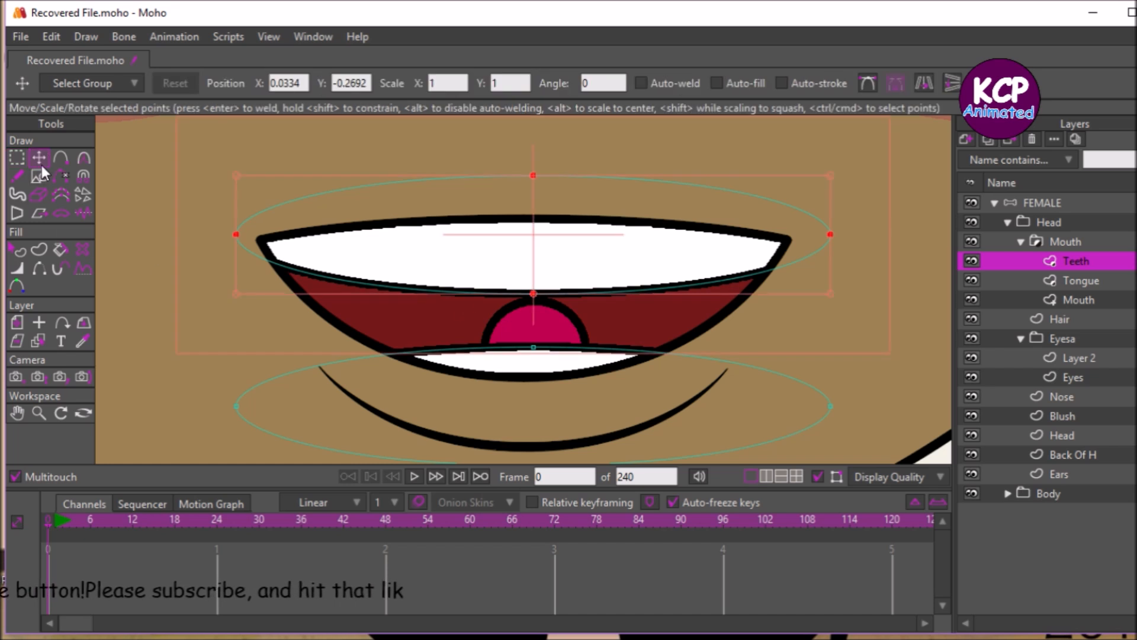
{"action": "left_click", "coordinate": [628, 134]}
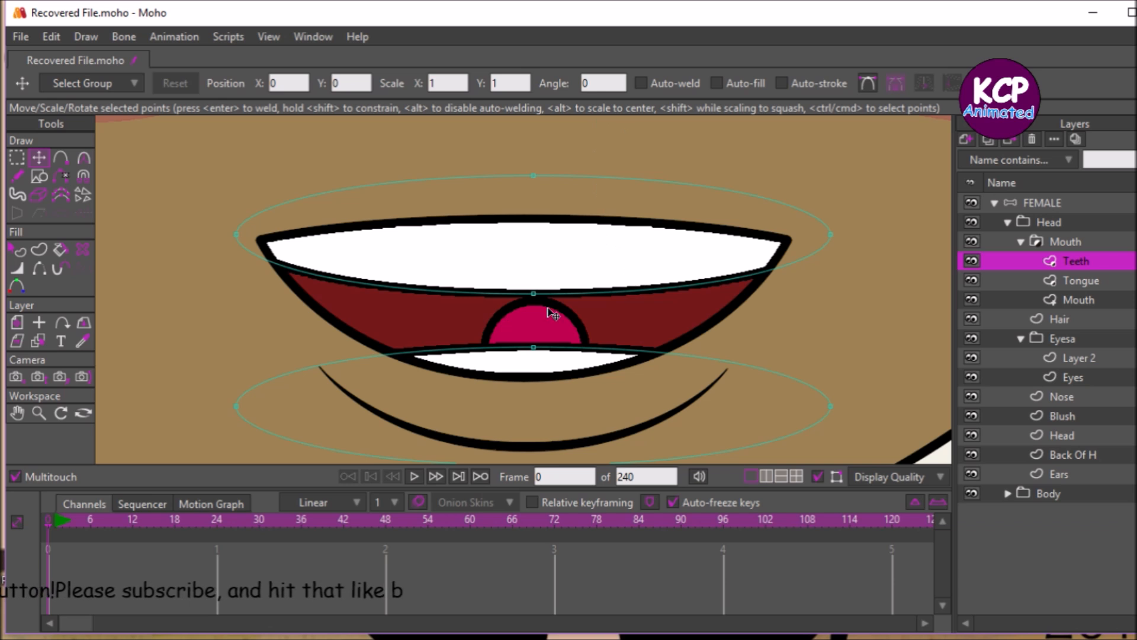
{"action": "left_click", "coordinate": [536, 293]}
{"action": "left_click_drag", "start_coordinate": [537, 293], "coordinate": [530, 266]}
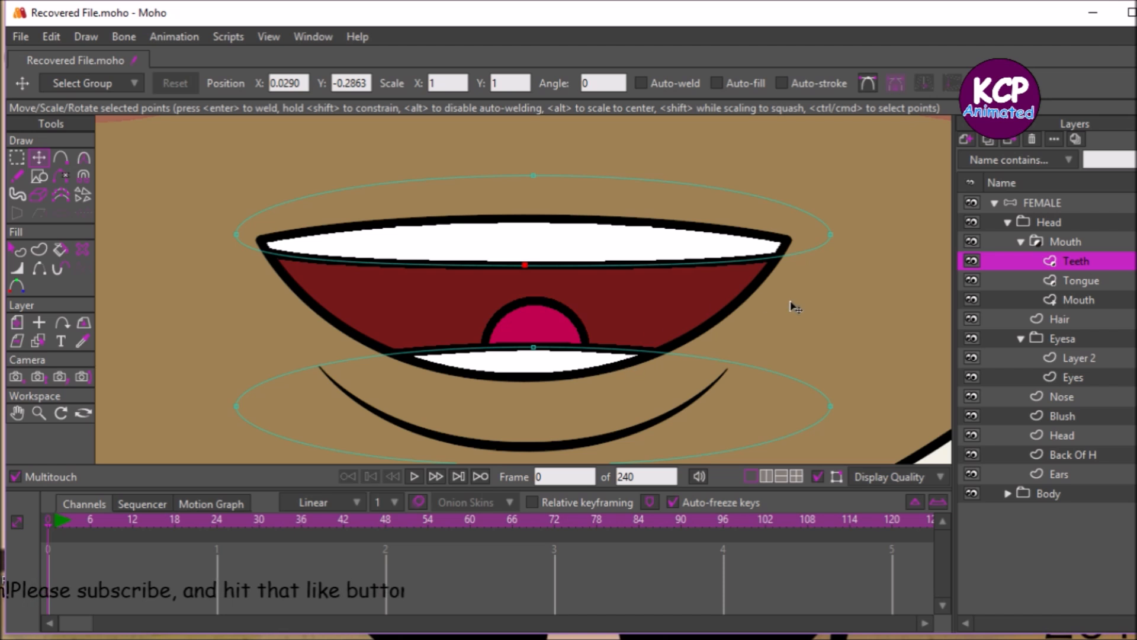
Step: On the Tongue layer, lower the top point slightly and pull both side points outward to make the tongue wider and flatter
{"action": "left_click", "coordinate": [1079, 279]}
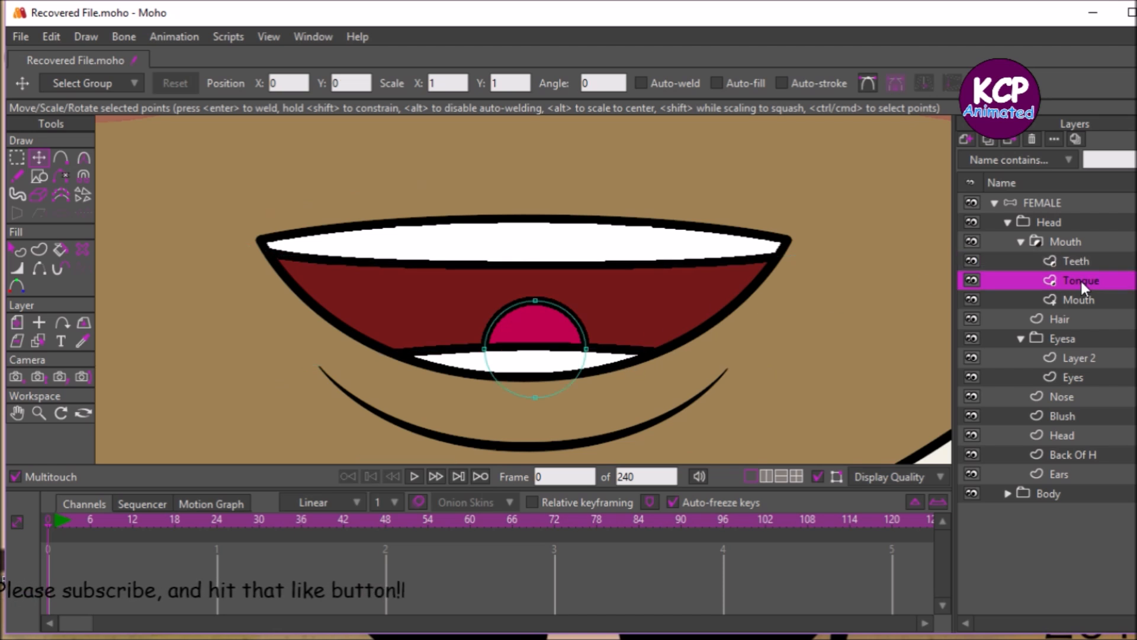
{"action": "left_click", "coordinate": [536, 301]}
{"action": "left_click_drag", "start_coordinate": [539, 306], "coordinate": [538, 309]}
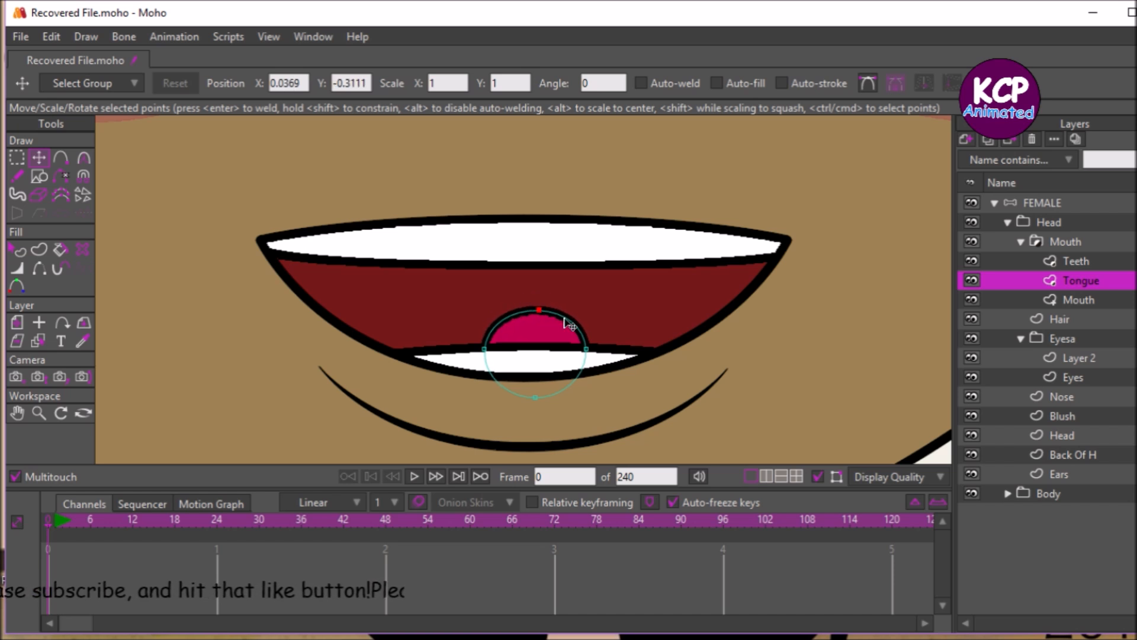
{"action": "left_click_drag", "start_coordinate": [588, 349], "coordinate": [632, 356]}
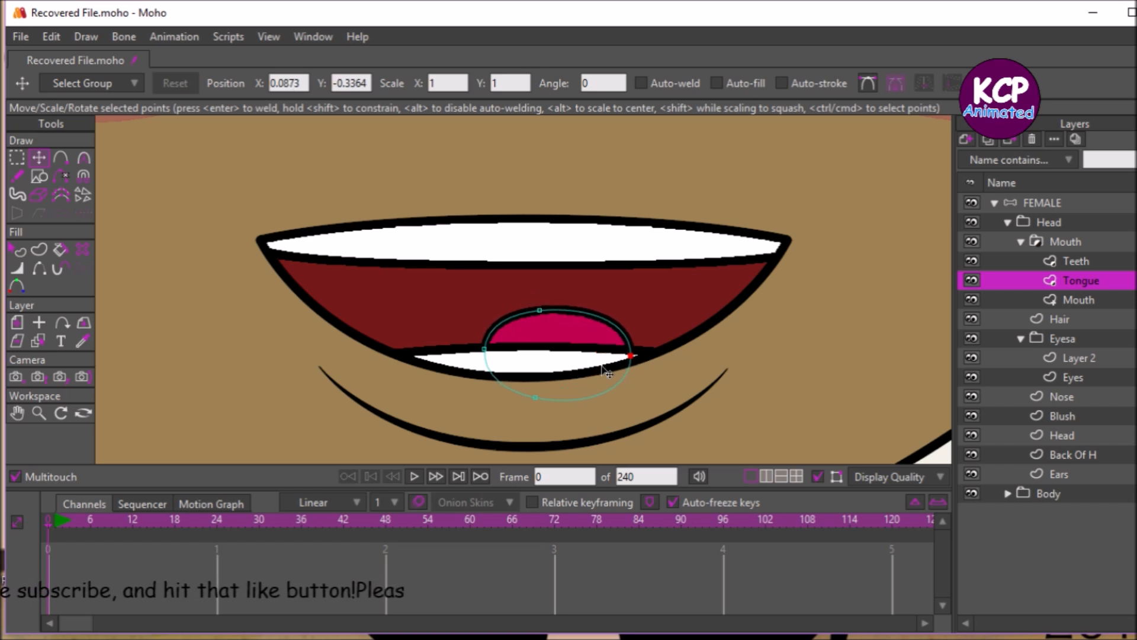
{"action": "left_click_drag", "start_coordinate": [484, 349], "coordinate": [418, 363]}
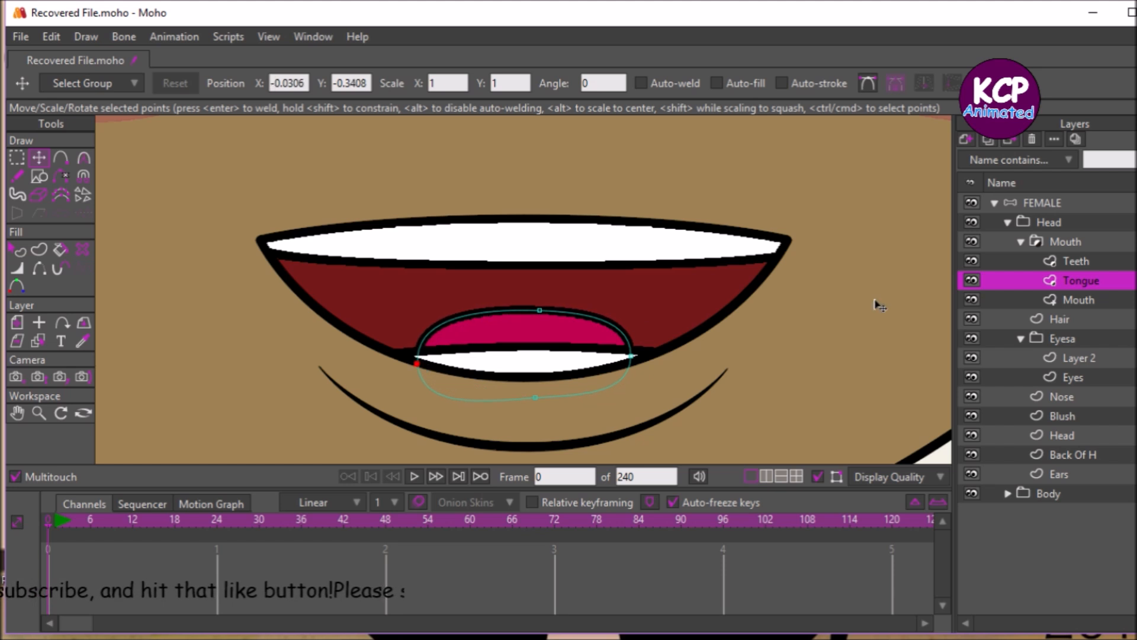
Step: Split the workspace into two side-by-side views, with the mouth close up in one and the whole head enlarged in the other
{"action": "left_click", "coordinate": [1069, 238]}
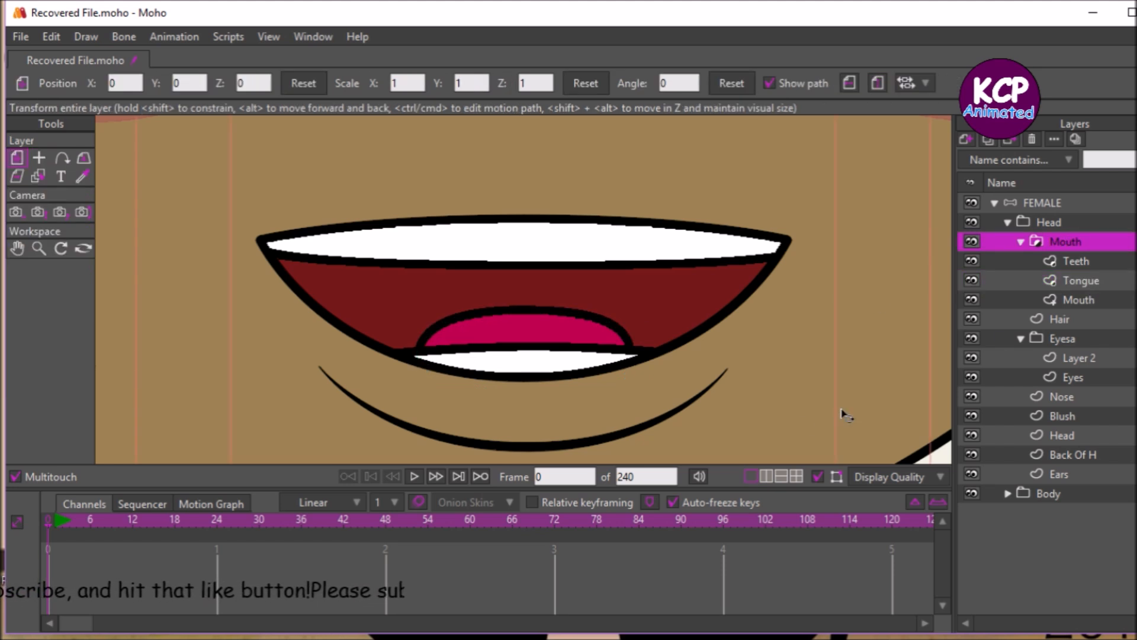
{"action": "left_click", "coordinate": [766, 476]}
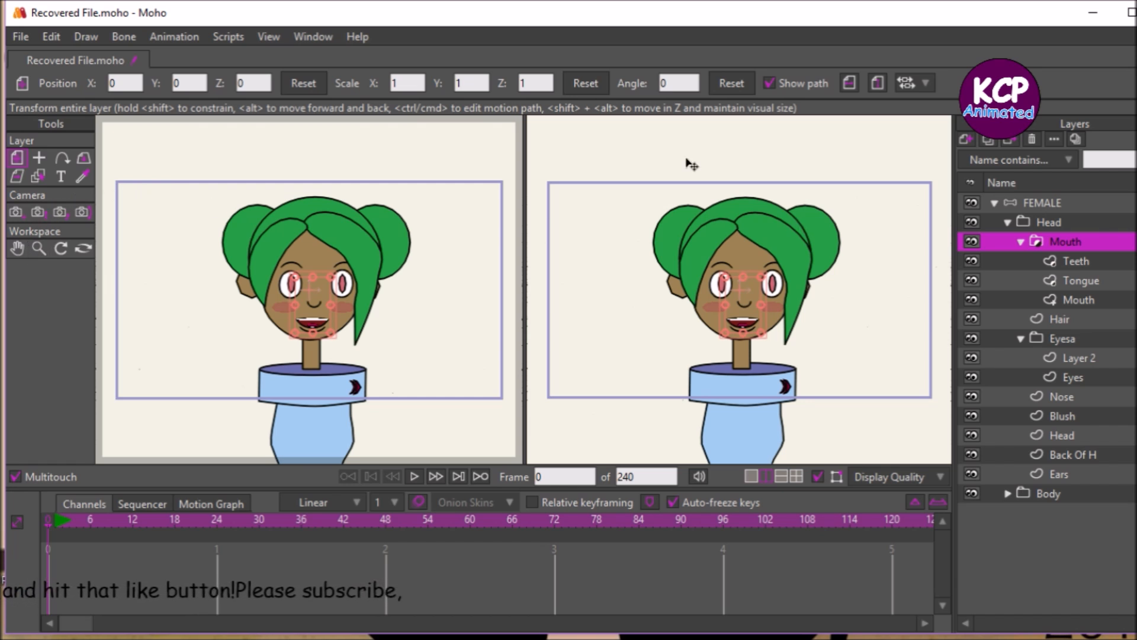
{"action": "key", "text": "Home"}
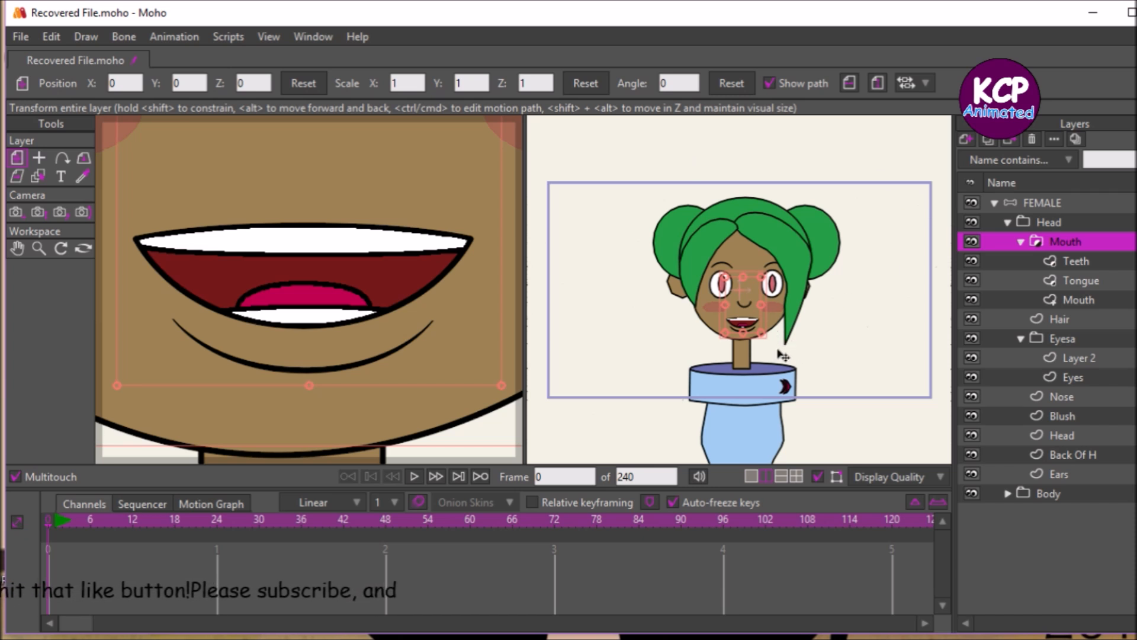
{"action": "left_click", "coordinate": [39, 248]}
{"action": "left_click_drag", "start_coordinate": [730, 333], "coordinate": [845, 341]}
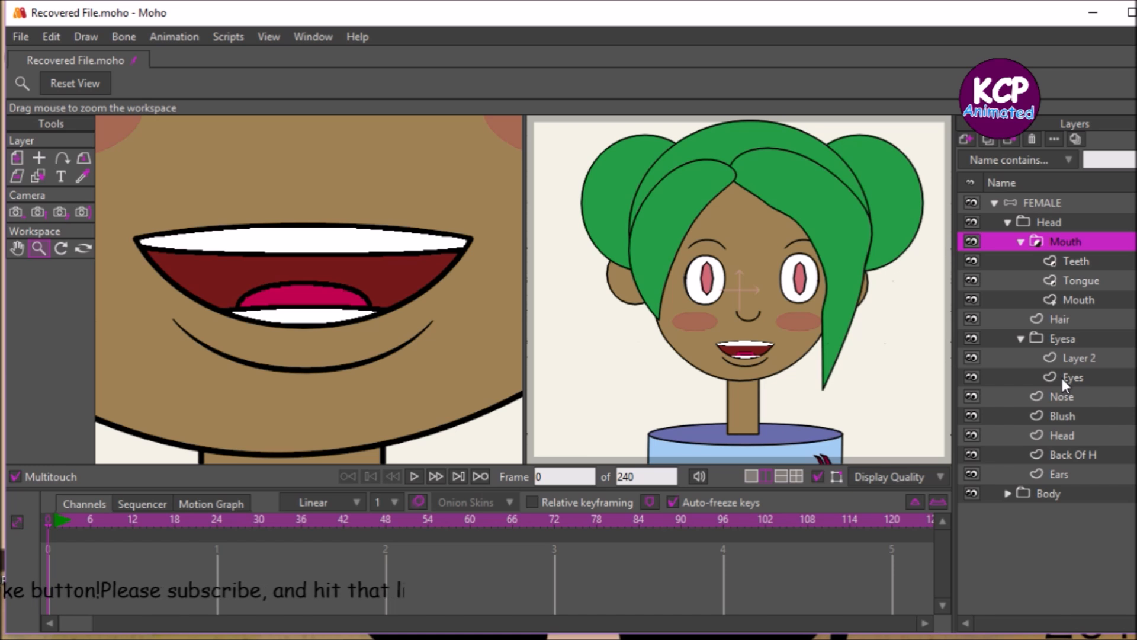
Step: On the Nose layer, move the curve's right point inward to about X 0.081, Y -0.105 and the top point to about X 0.046, Y -0.059
{"action": "left_click", "coordinate": [1063, 395]}
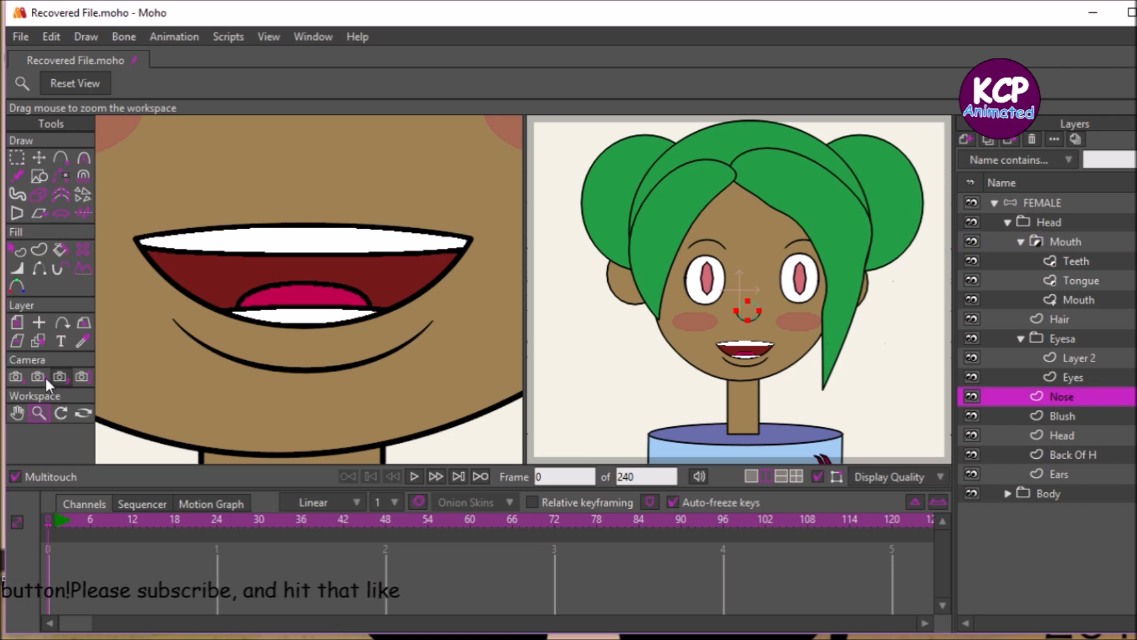
{"action": "left_click", "coordinate": [17, 413]}
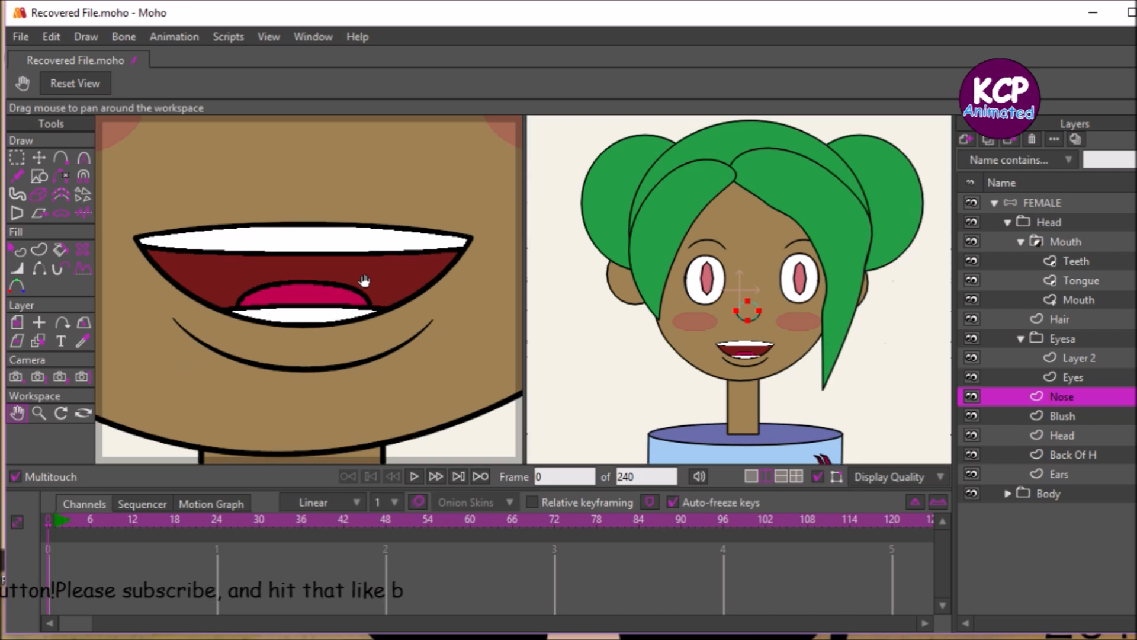
{"action": "key", "text": "Escape"}
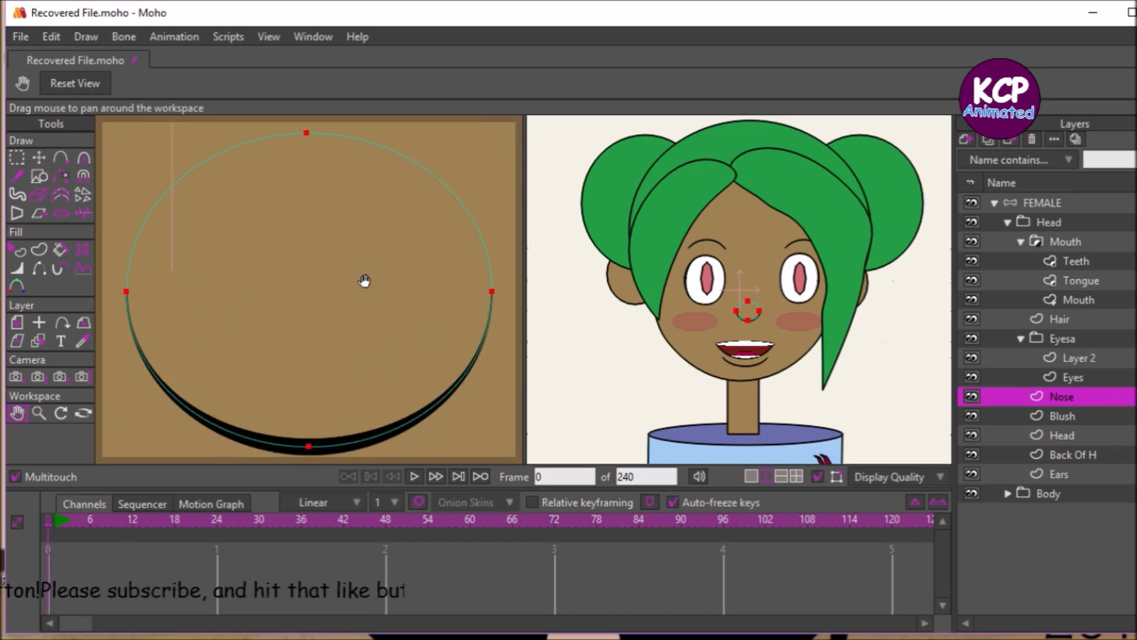
{"action": "key", "text": "ctrl+d"}
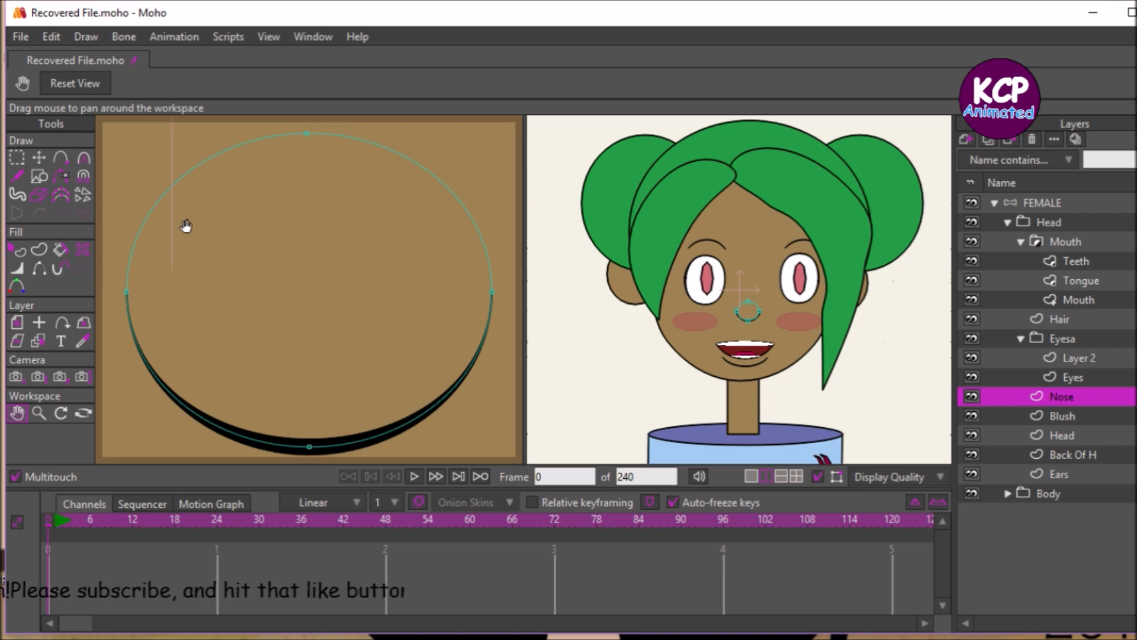
{"action": "left_click", "coordinate": [39, 158]}
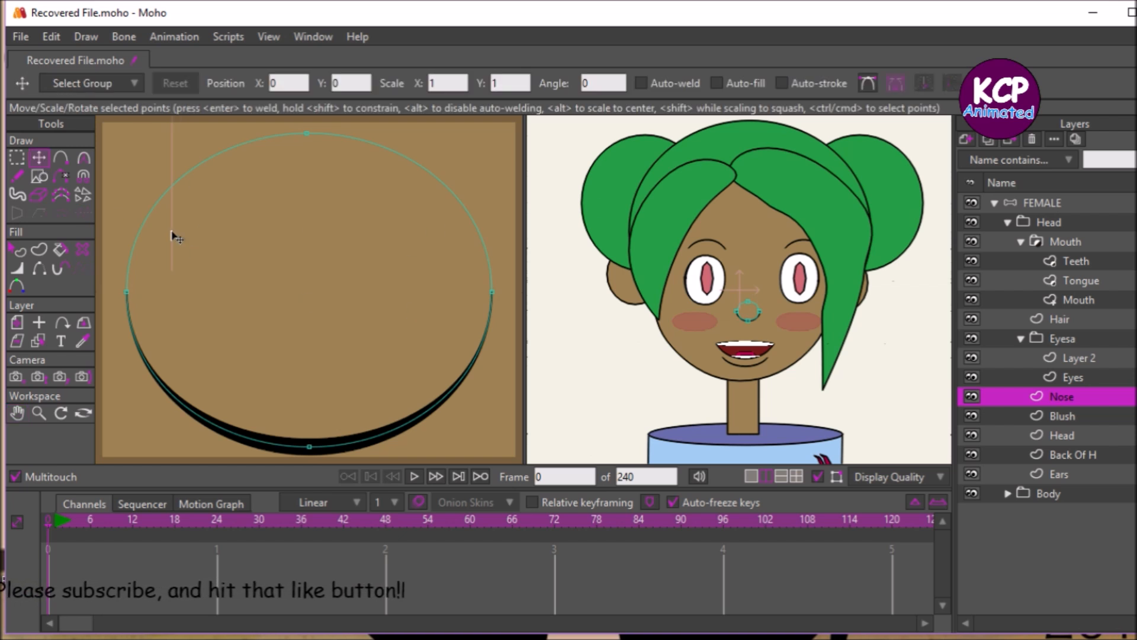
{"action": "left_click_drag", "start_coordinate": [497, 286], "coordinate": [429, 278]}
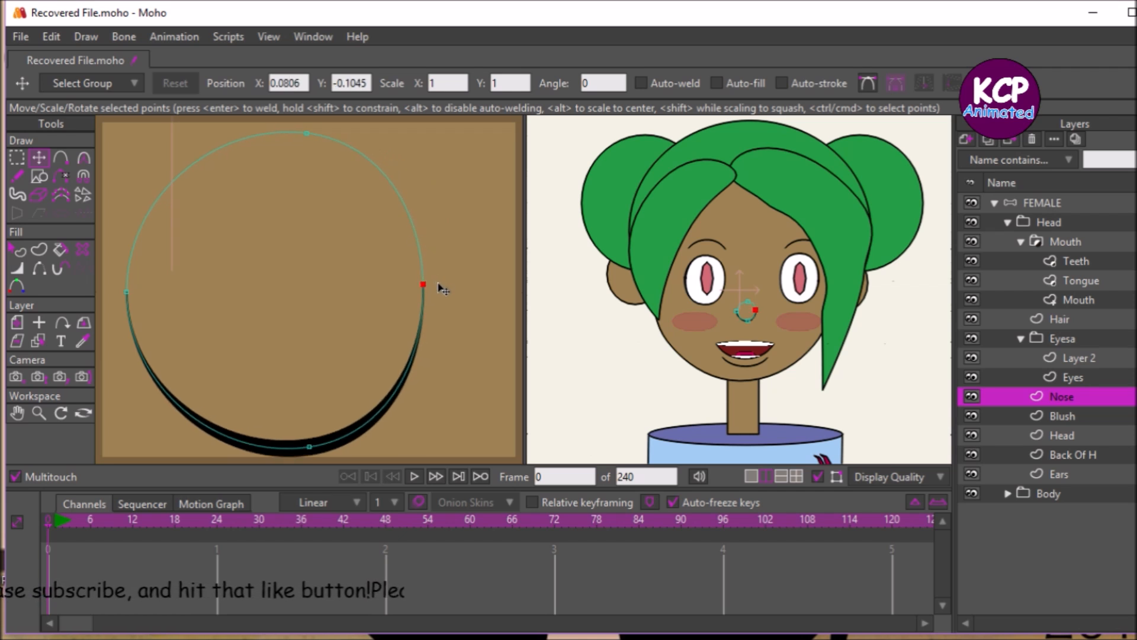
{"action": "left_click", "coordinate": [309, 135]}
{"action": "left_click_drag", "start_coordinate": [311, 137], "coordinate": [317, 143]}
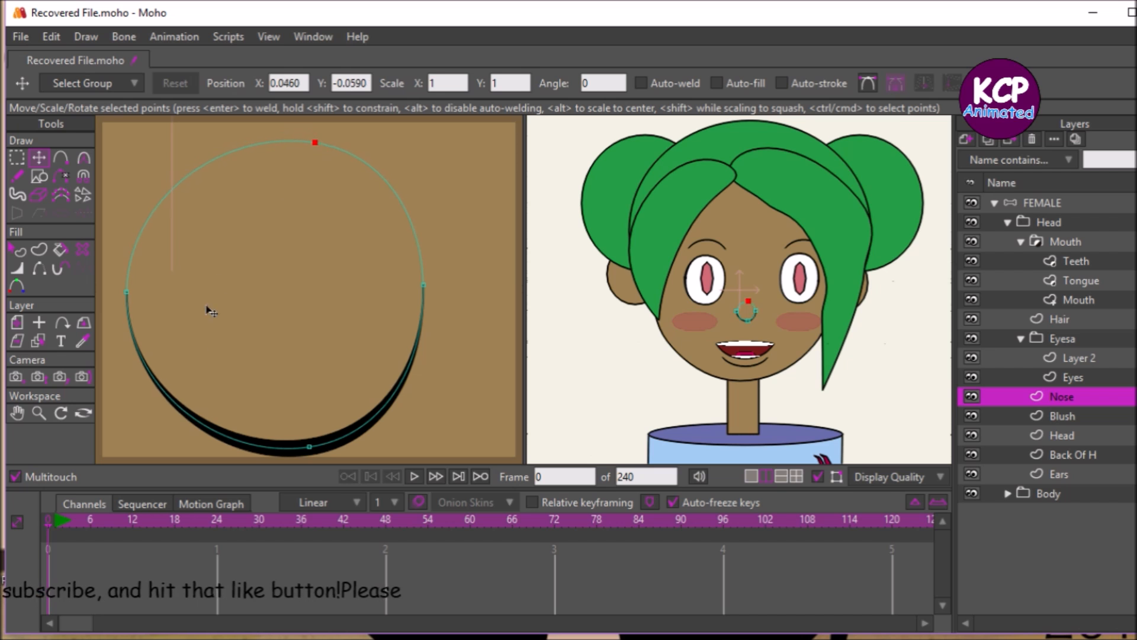
Step: Move the nose's left point inward to about X 0.011, Y -0.103 and raise its bottom point to about X 0.043, Y -0.131
{"action": "left_click", "coordinate": [127, 293]}
{"action": "left_click_drag", "start_coordinate": [129, 294], "coordinate": [205, 282]}
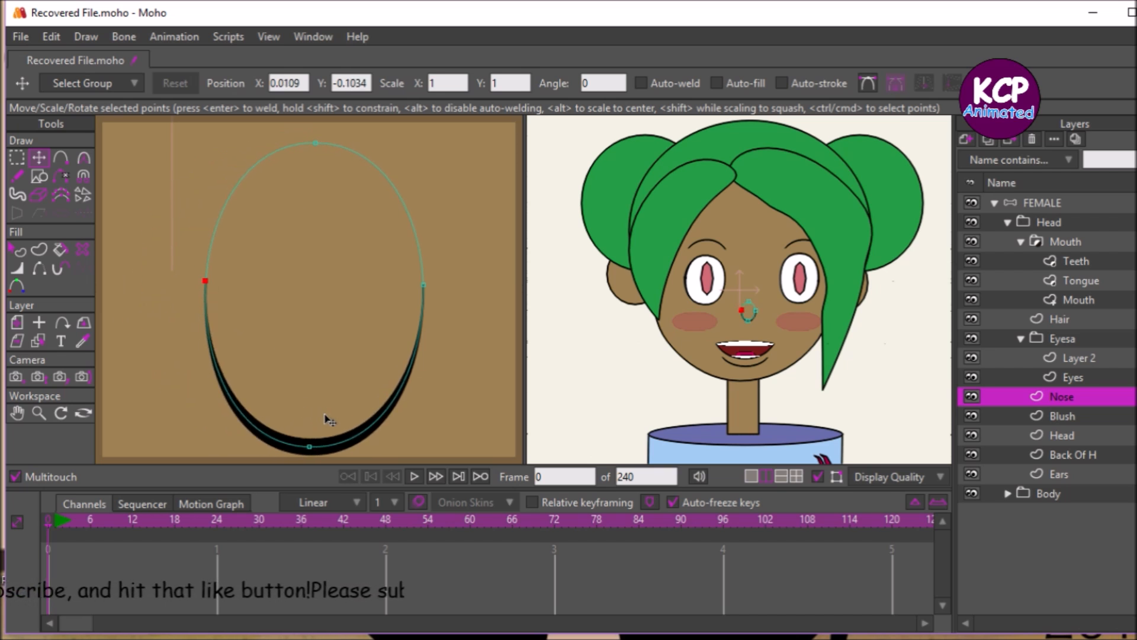
{"action": "left_click_drag", "start_coordinate": [309, 446], "coordinate": [304, 367]}
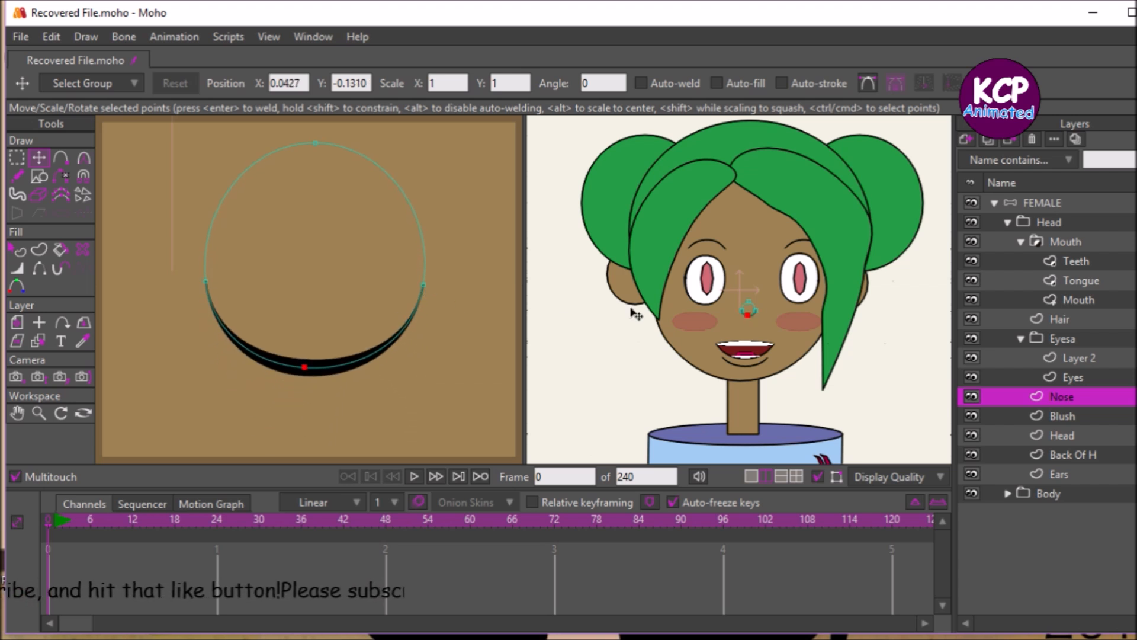
Step: Collapse the Head group in the layer list and return the workspace to a single view
{"action": "left_click", "coordinate": [1050, 221]}
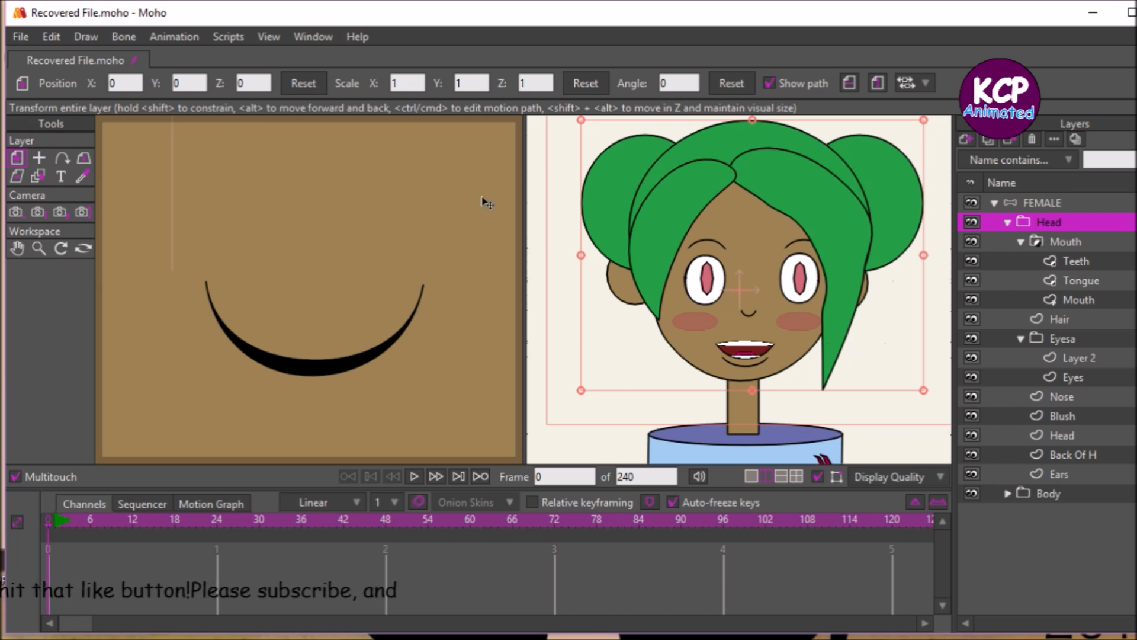
{"action": "left_click", "coordinate": [1007, 223]}
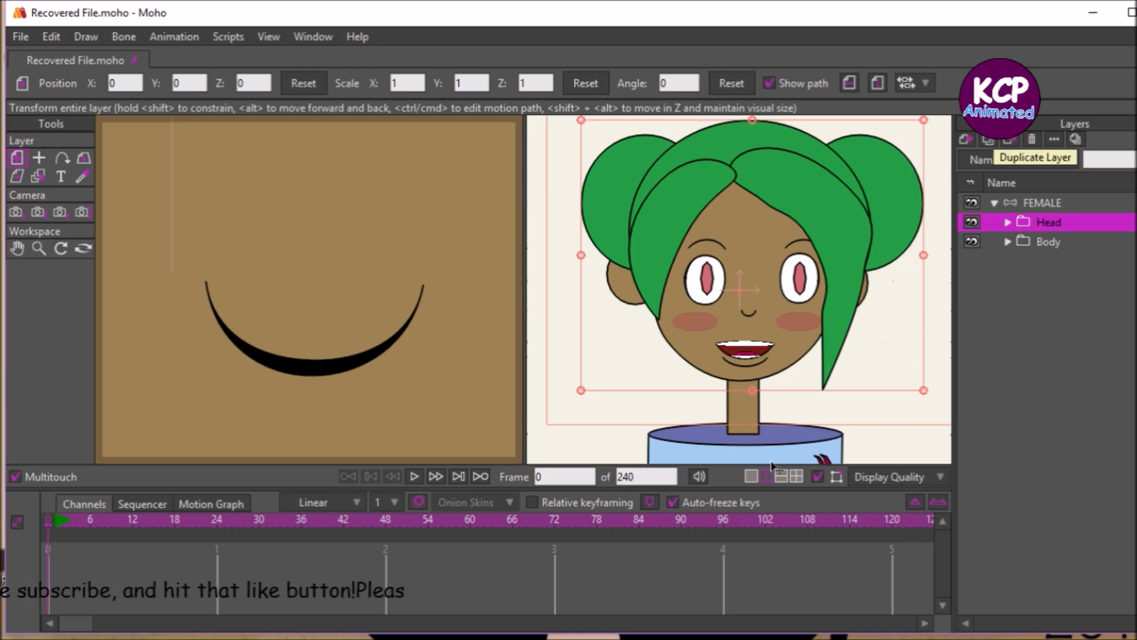
{"action": "left_click", "coordinate": [755, 475]}
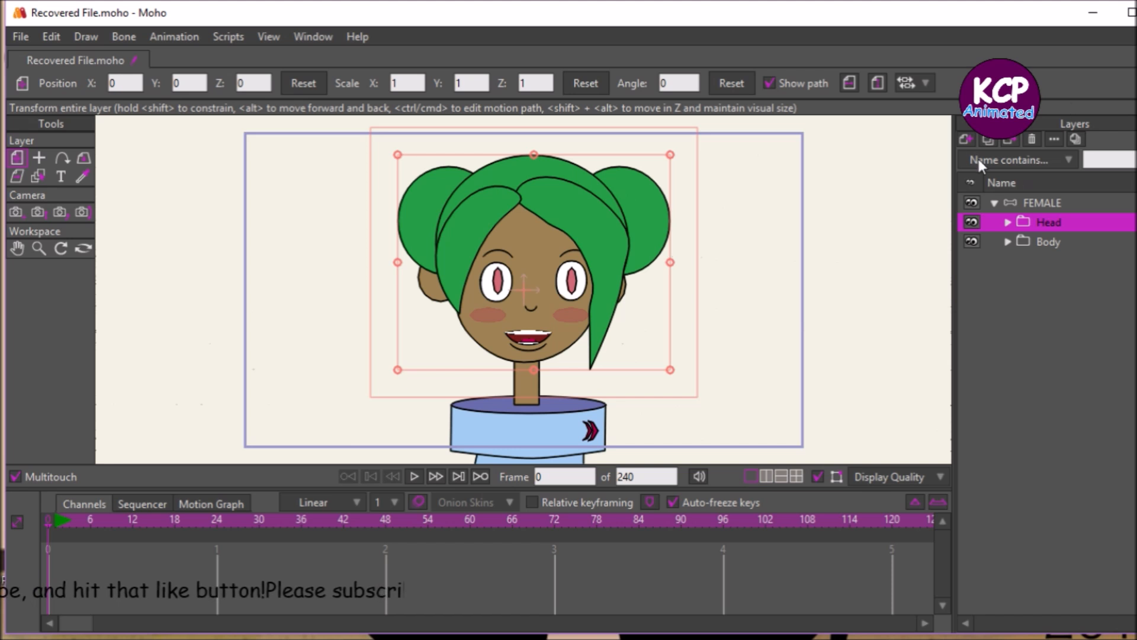
Step: Add a vector layer above the Head group and name it Arm
{"action": "left_click", "coordinate": [965, 138]}
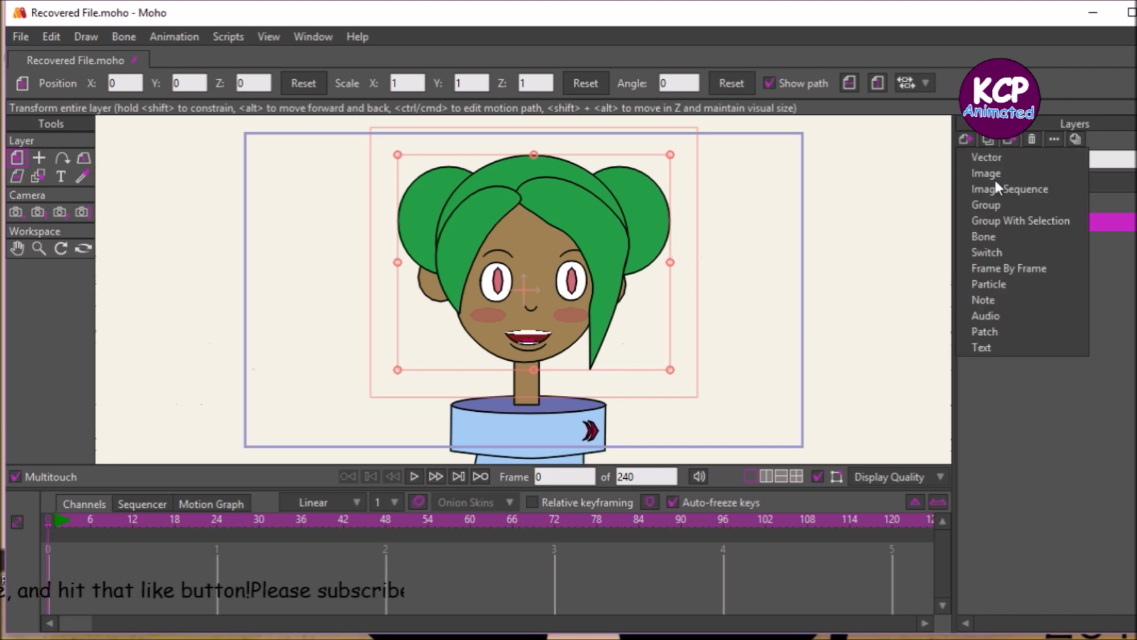
{"action": "left_click", "coordinate": [995, 180]}
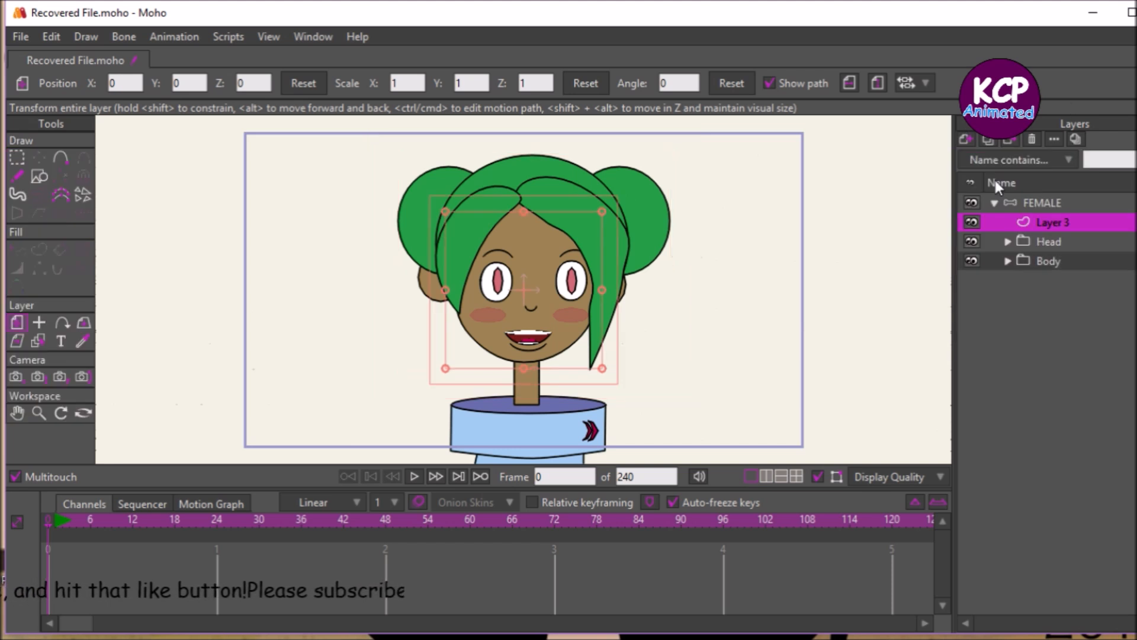
{"action": "double_click", "coordinate": [1085, 219]}
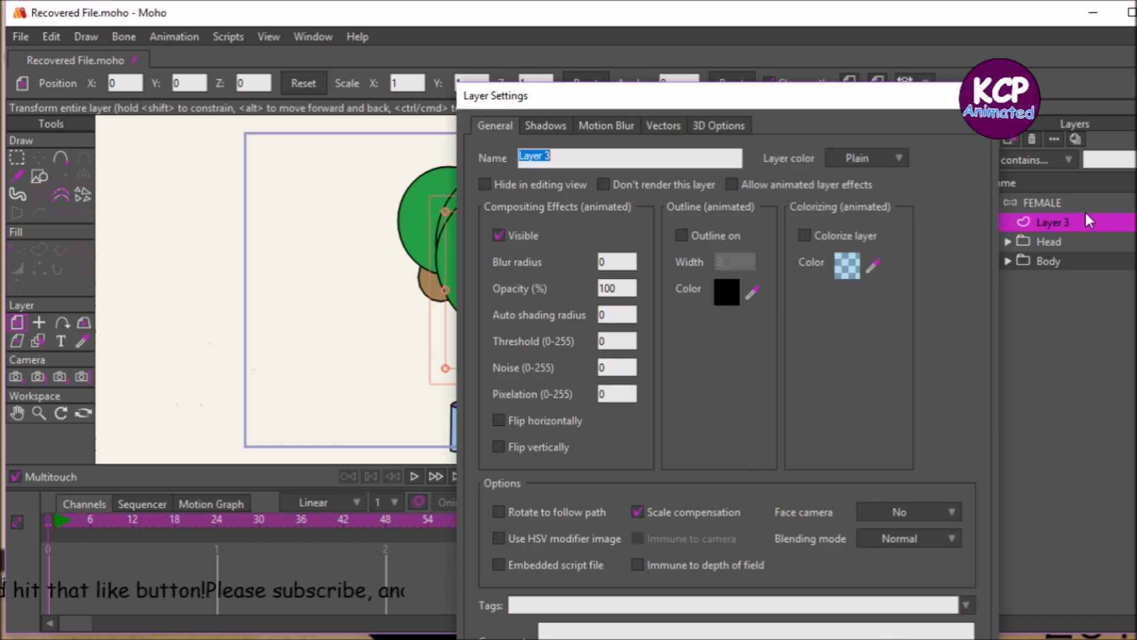
{"action": "type", "text": "Ar"}
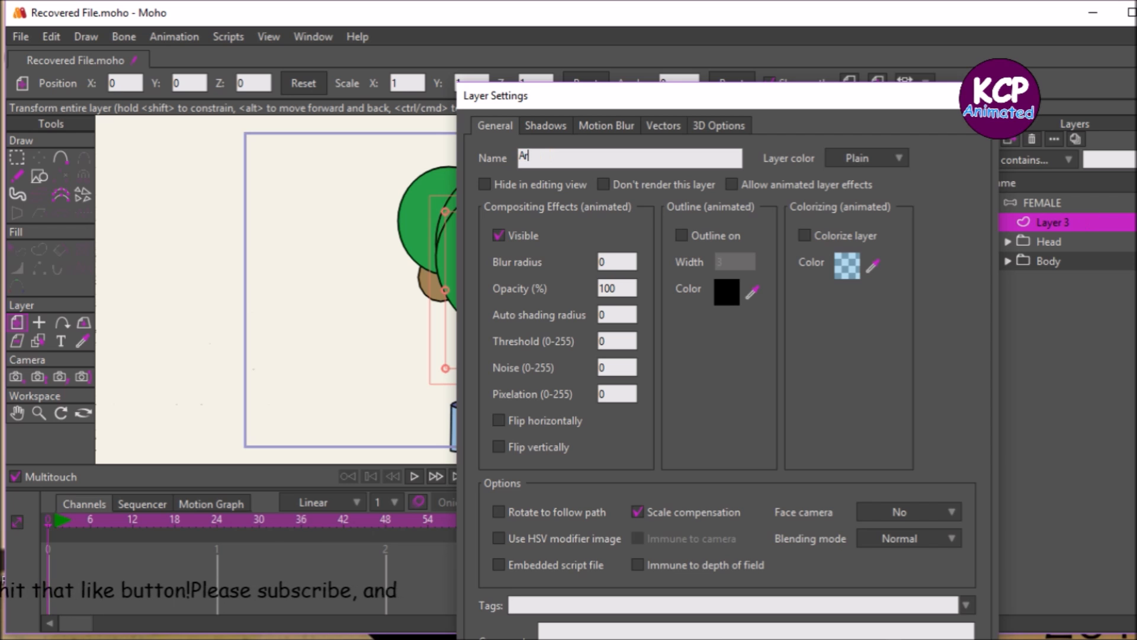
{"action": "type", "text": "m"}
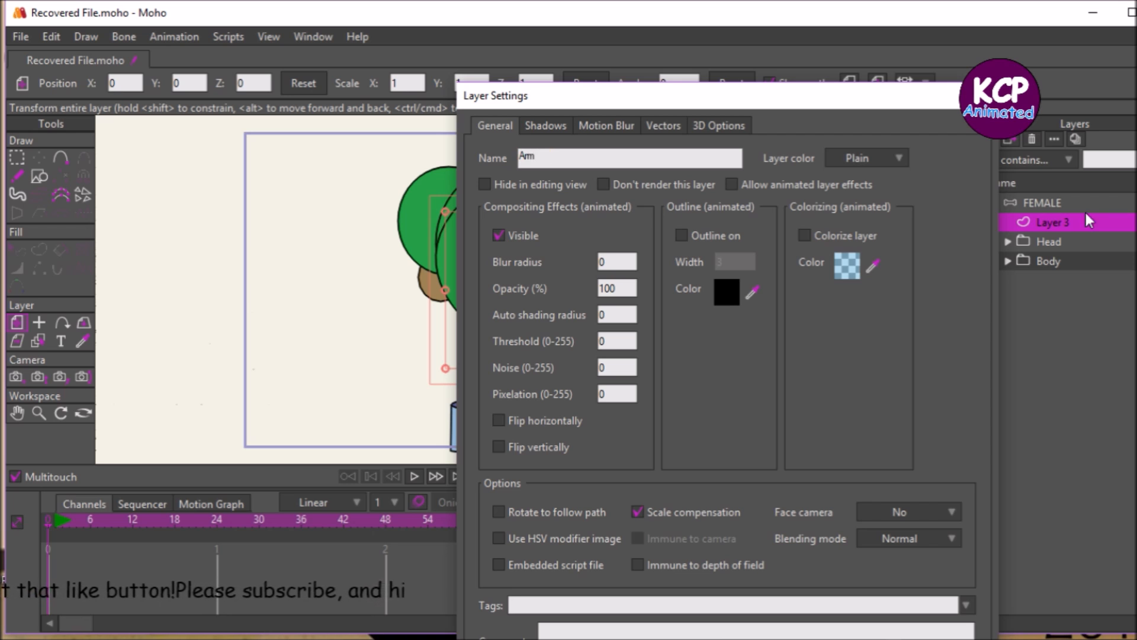
{"action": "key", "text": "Return"}
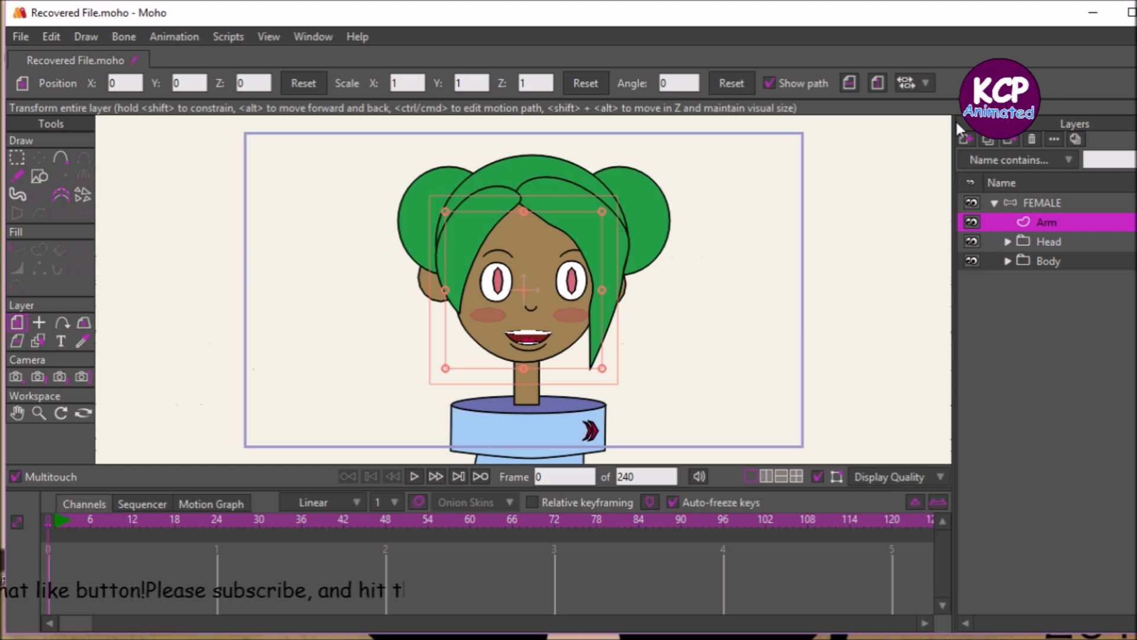
Step: Add a bone layer above the Arm layer and name it L ARM
{"action": "left_click", "coordinate": [969, 139]}
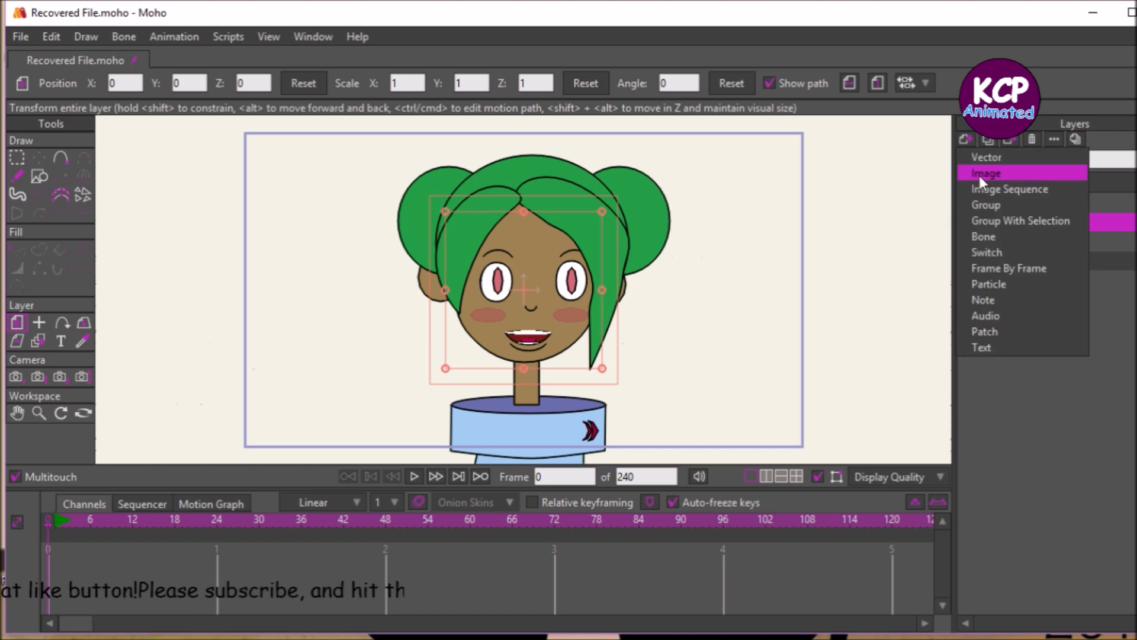
{"action": "left_click", "coordinate": [1002, 232]}
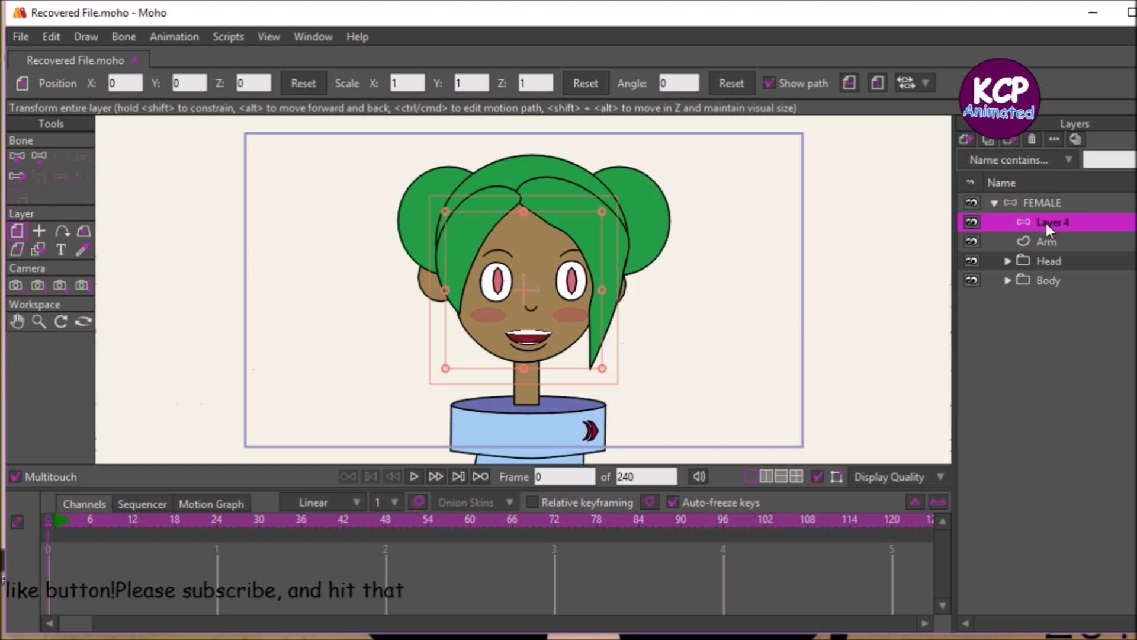
{"action": "double_click", "coordinate": [1046, 223]}
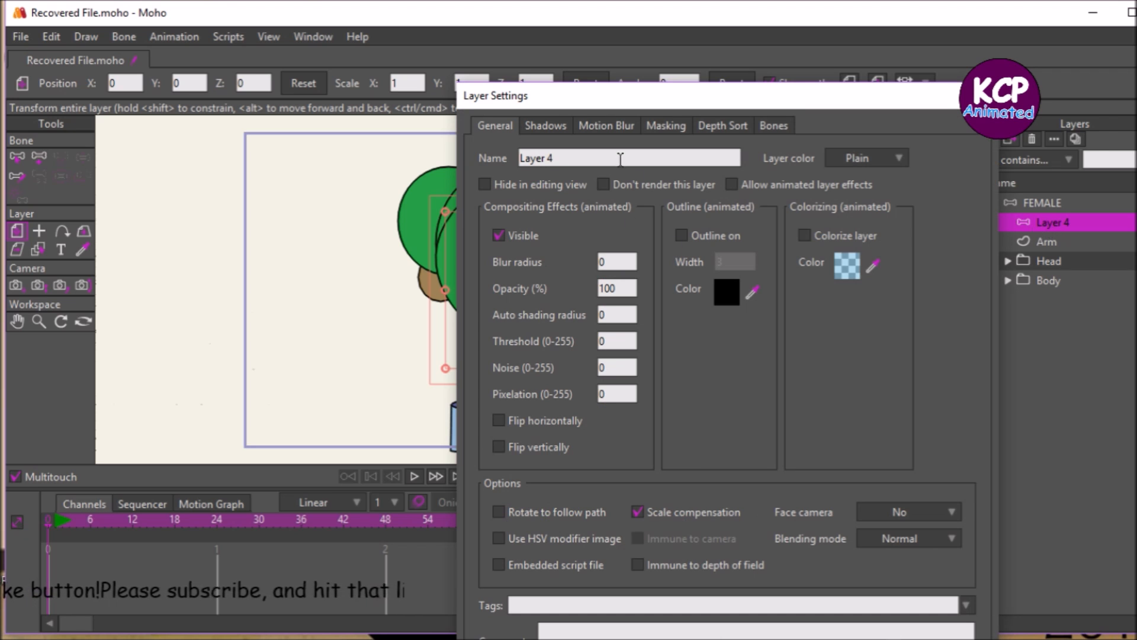
{"action": "left_click", "coordinate": [607, 159]}
{"action": "type", "text": "L"}
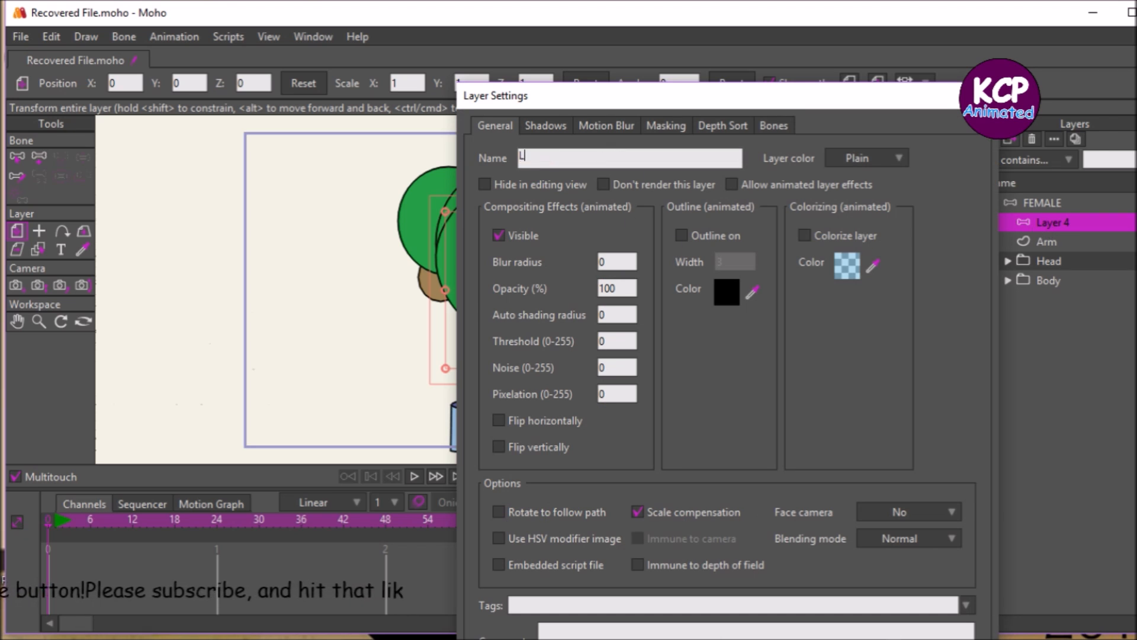
{"action": "type", "text": " ARM"}
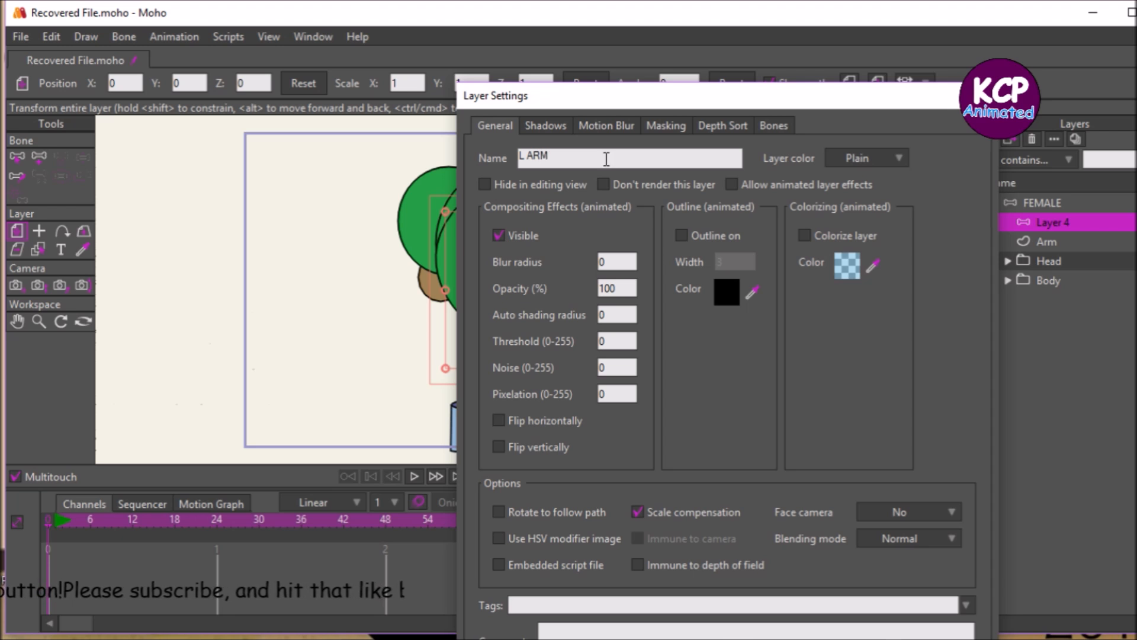
{"action": "key", "text": "Return"}
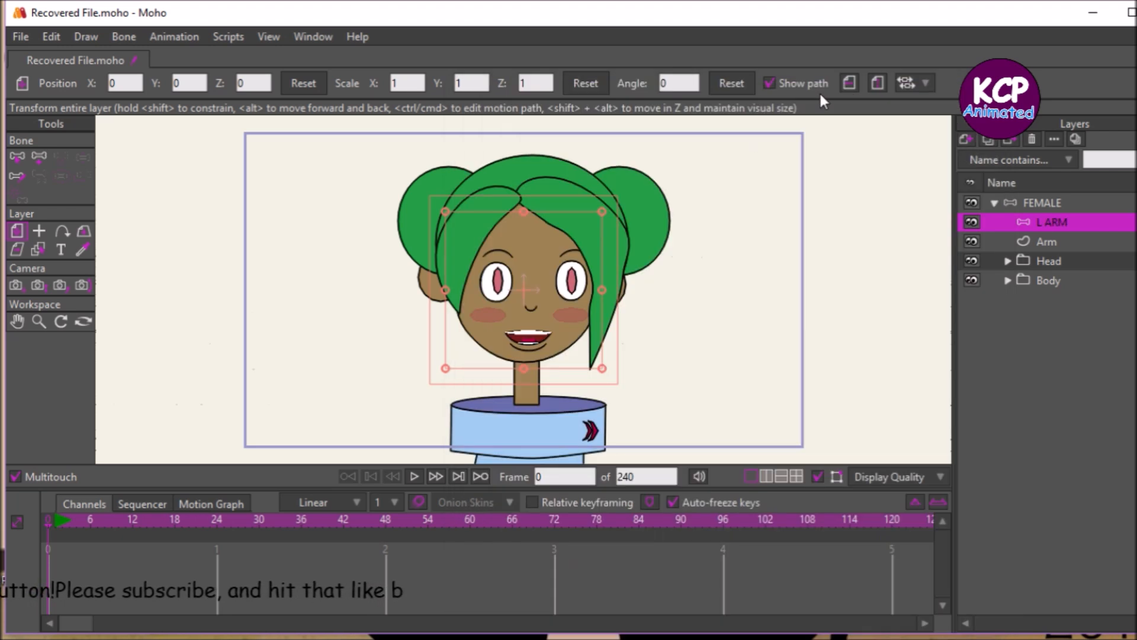
Step: Place the Arm layer inside the L ARM bone layer and hide the Head and Body groups
{"action": "left_click", "coordinate": [1057, 238]}
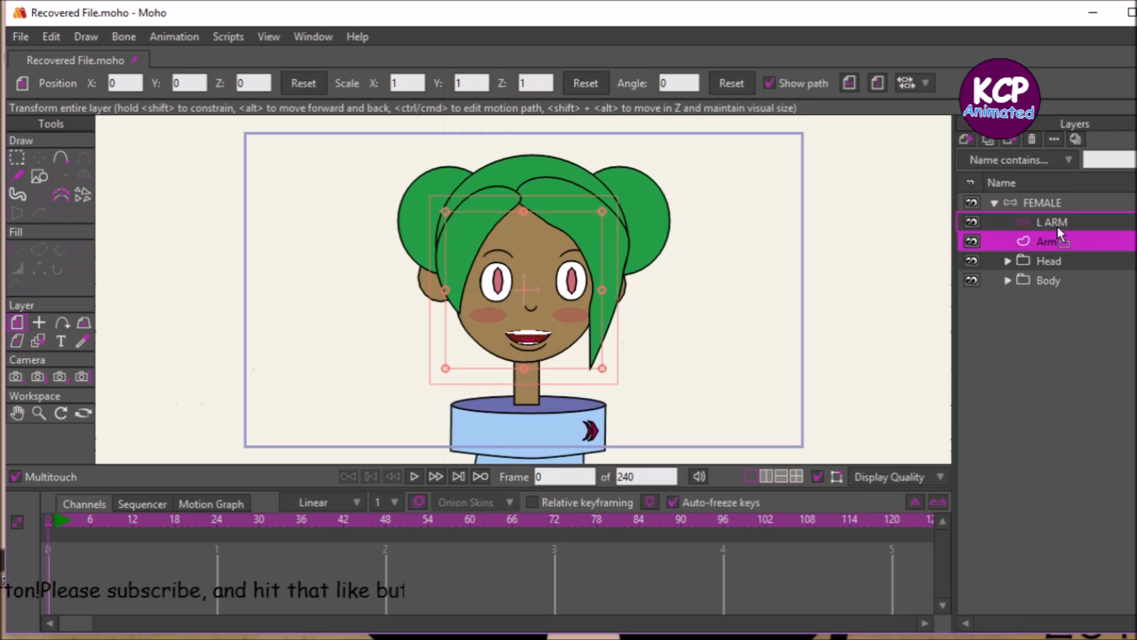
{"action": "left_click_drag", "start_coordinate": [1061, 235], "coordinate": [1060, 225]}
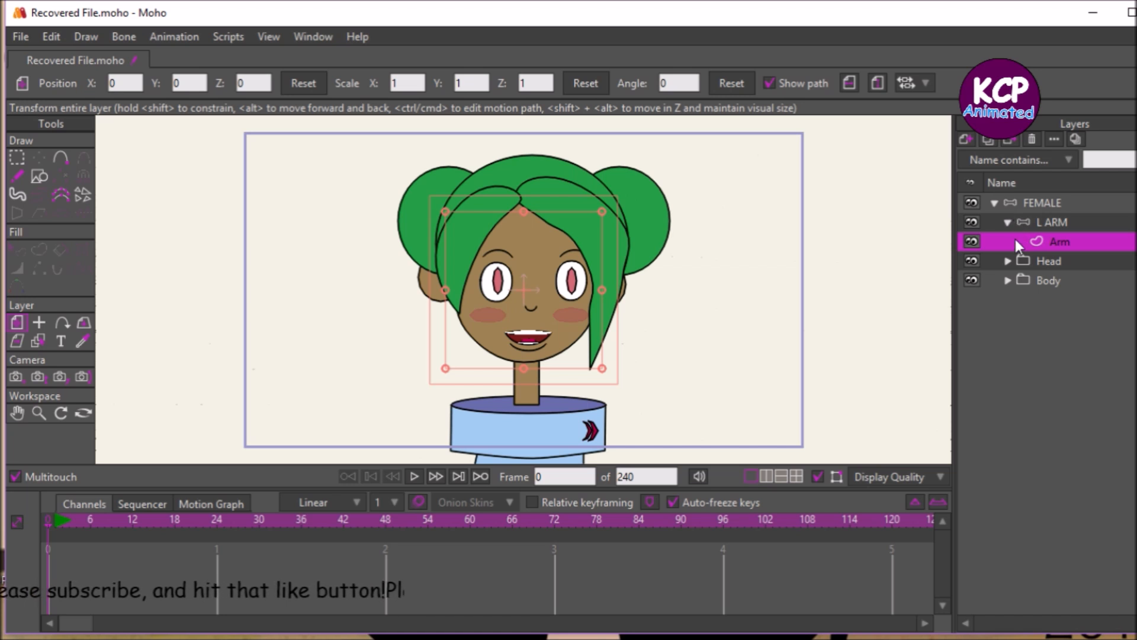
{"action": "left_click", "coordinate": [972, 261]}
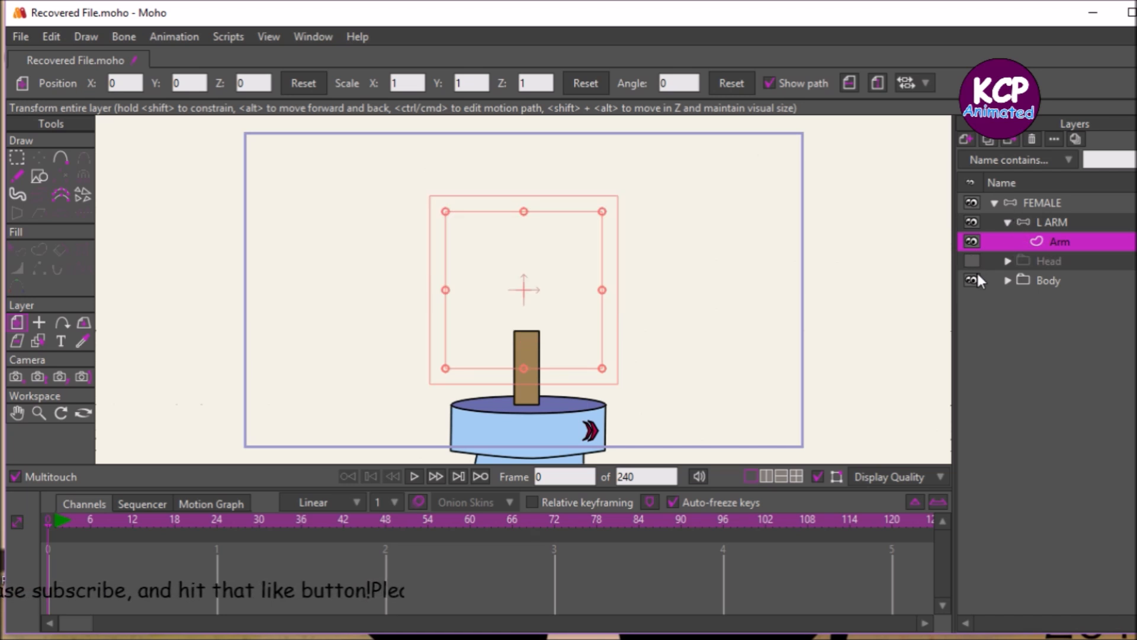
{"action": "left_click", "coordinate": [972, 280]}
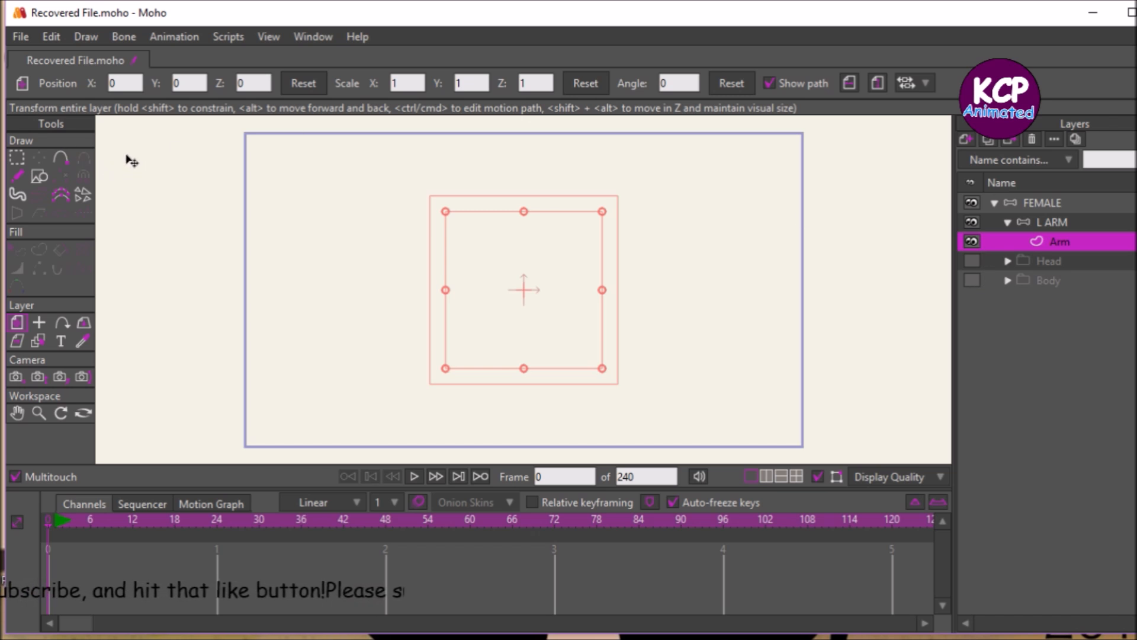
Step: Turn on the grid and add a straight horizontal line across the canvas on the Arm layer, ending at about X 1.61, Y 0.06
{"action": "left_click", "coordinate": [39, 176]}
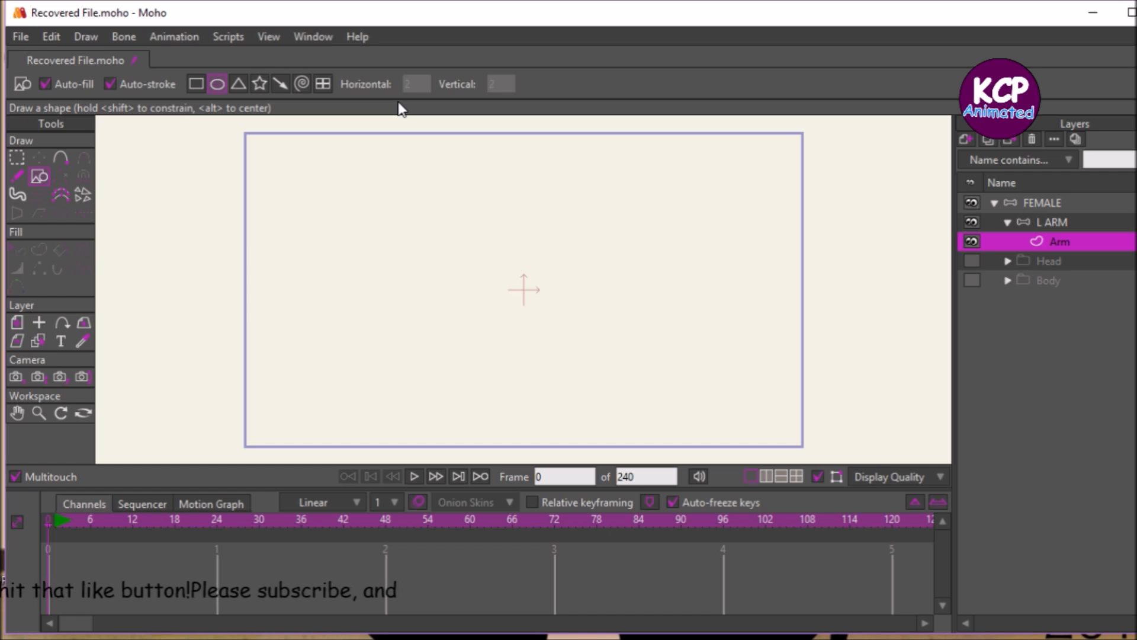
{"action": "left_click", "coordinate": [60, 158]}
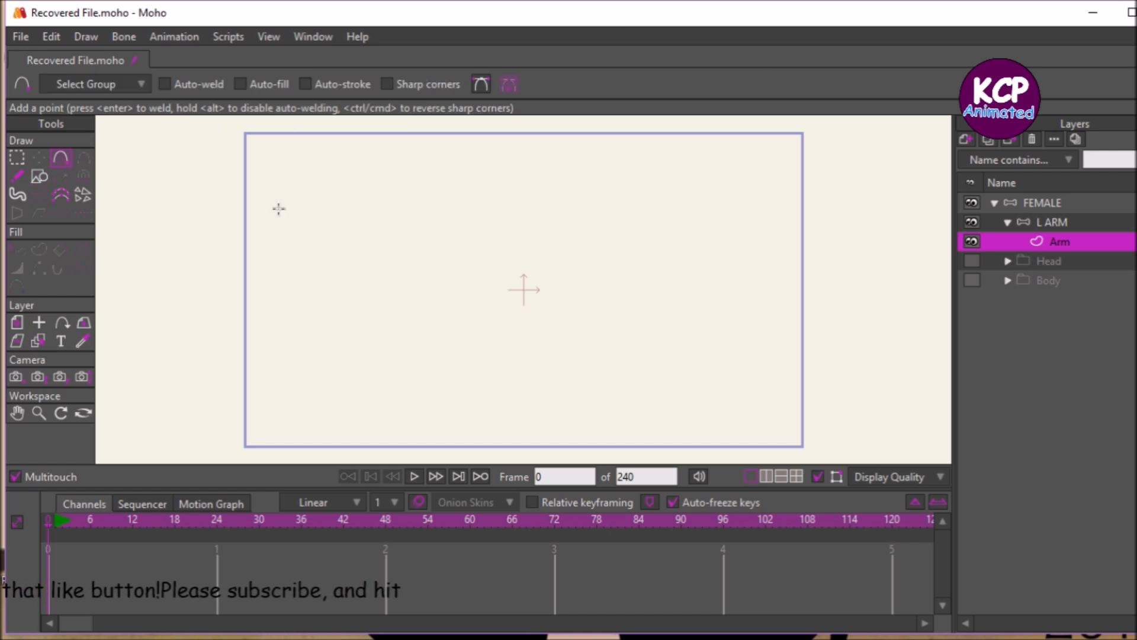
{"action": "key", "text": "ctrl+g"}
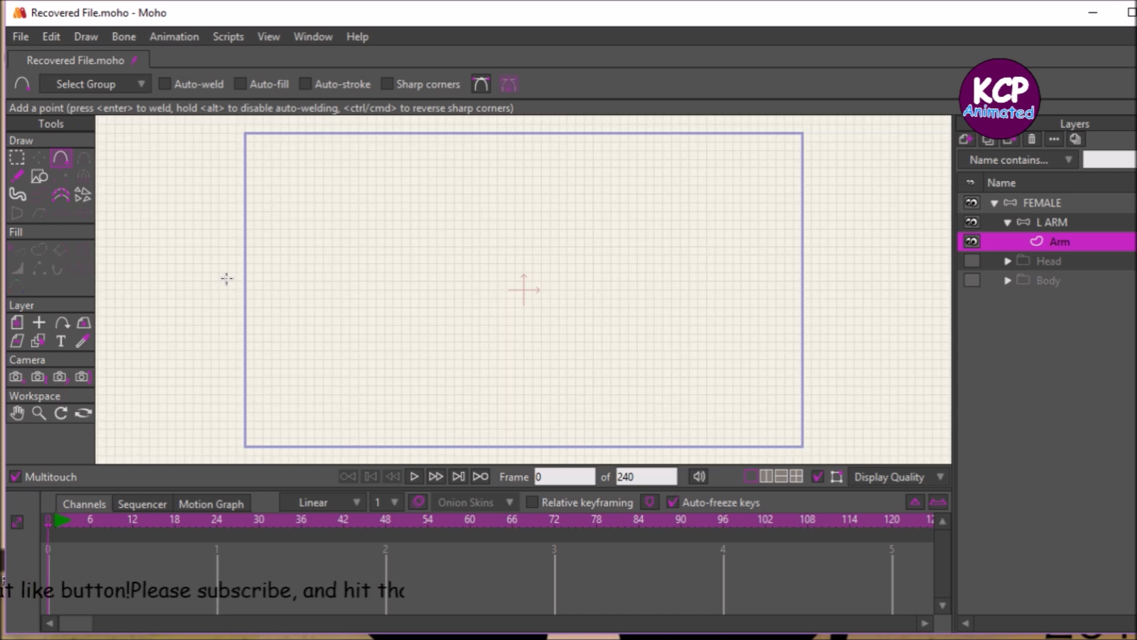
{"action": "left_click_drag", "start_coordinate": [227, 281], "coordinate": [778, 273]}
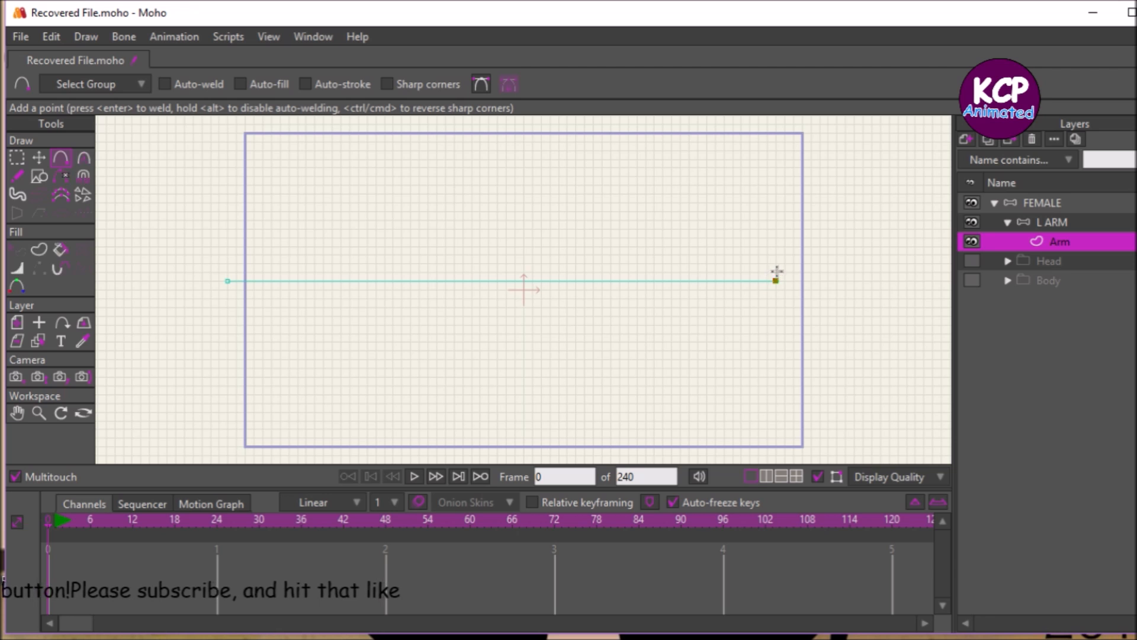
Step: Select both points of the arm line and move it down to Y 0, keeping its centre at about X -0.139
{"action": "left_click", "coordinate": [38, 156]}
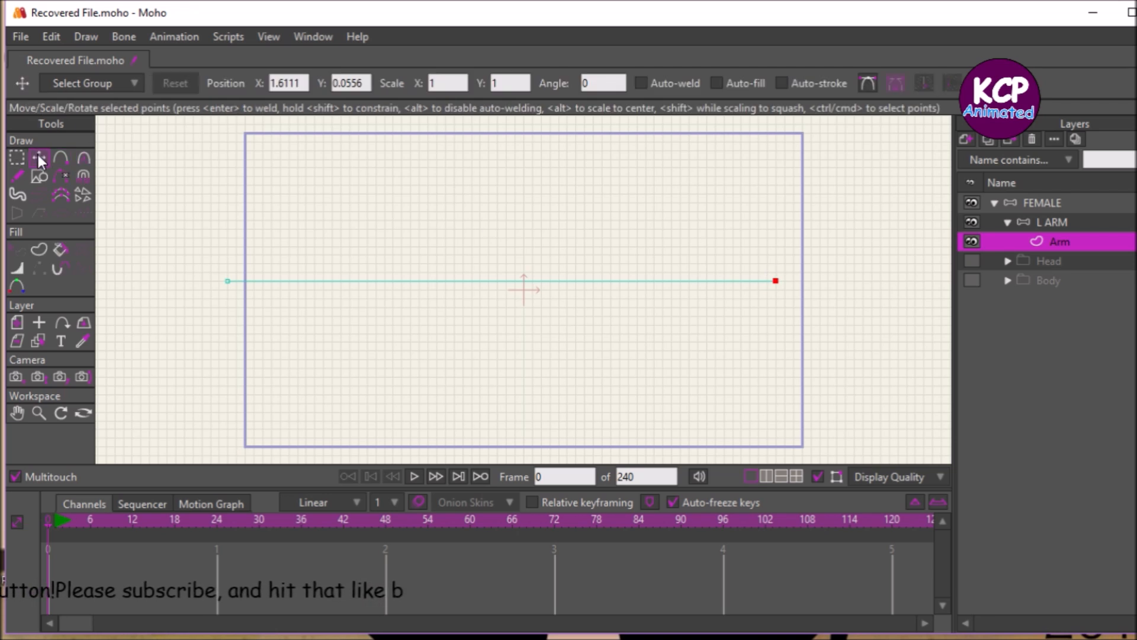
{"action": "key", "text": "ctrl+a"}
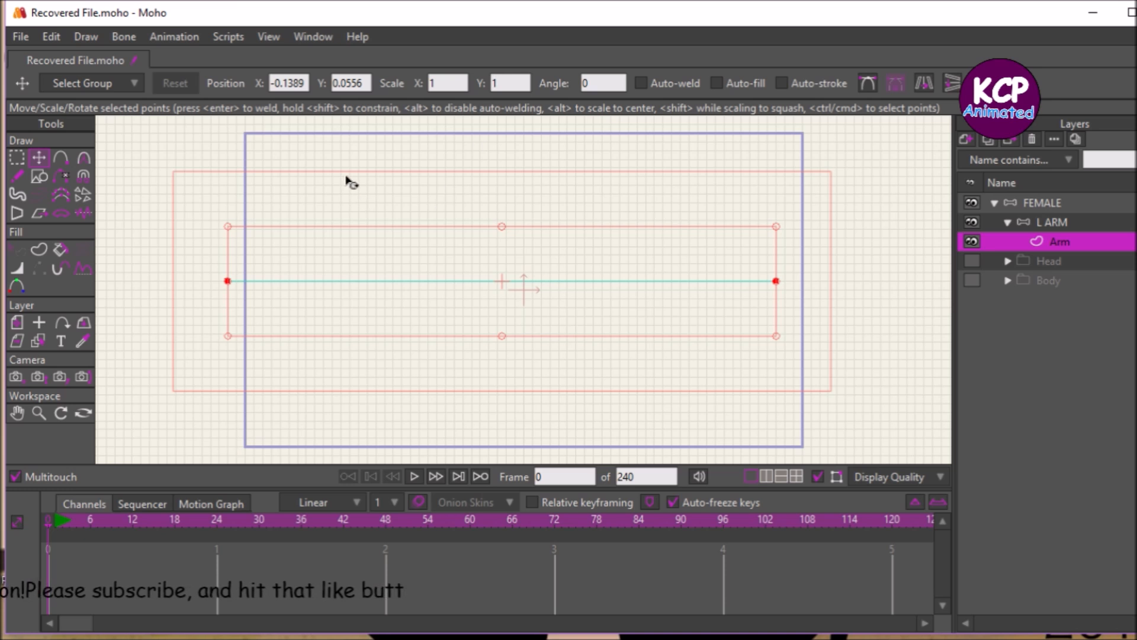
{"action": "left_click_drag", "start_coordinate": [312, 151], "coordinate": [323, 168]}
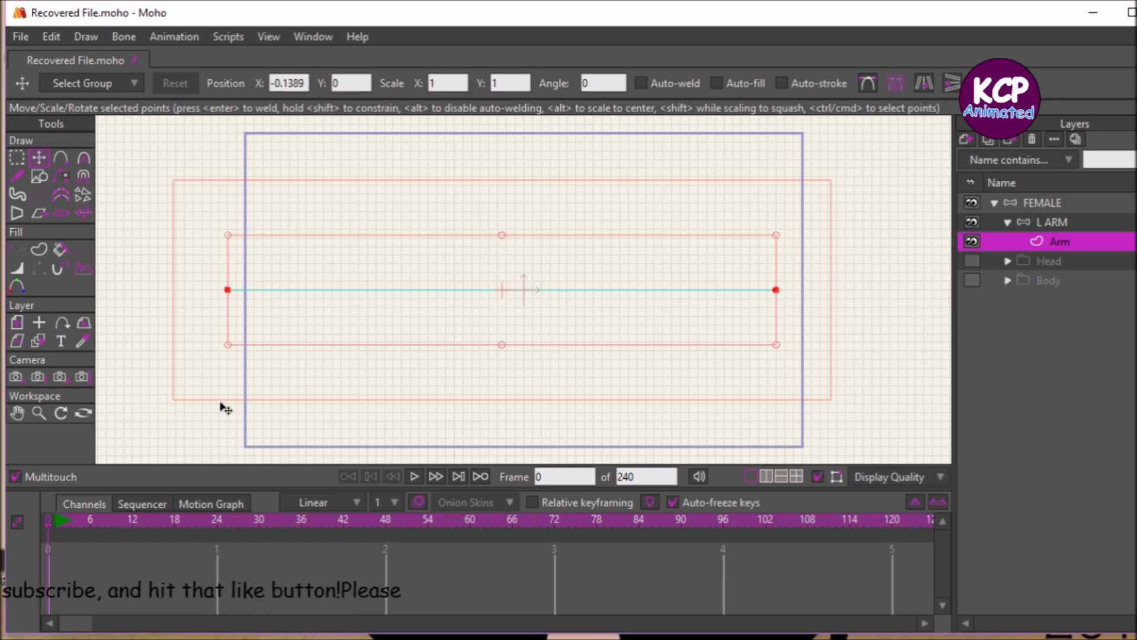
Step: Undo the last move of the arm line, then select both points and centre the line at about X -0.028, Y 0
{"action": "left_click", "coordinate": [198, 410]}
{"action": "key", "text": "ctrl+z"}
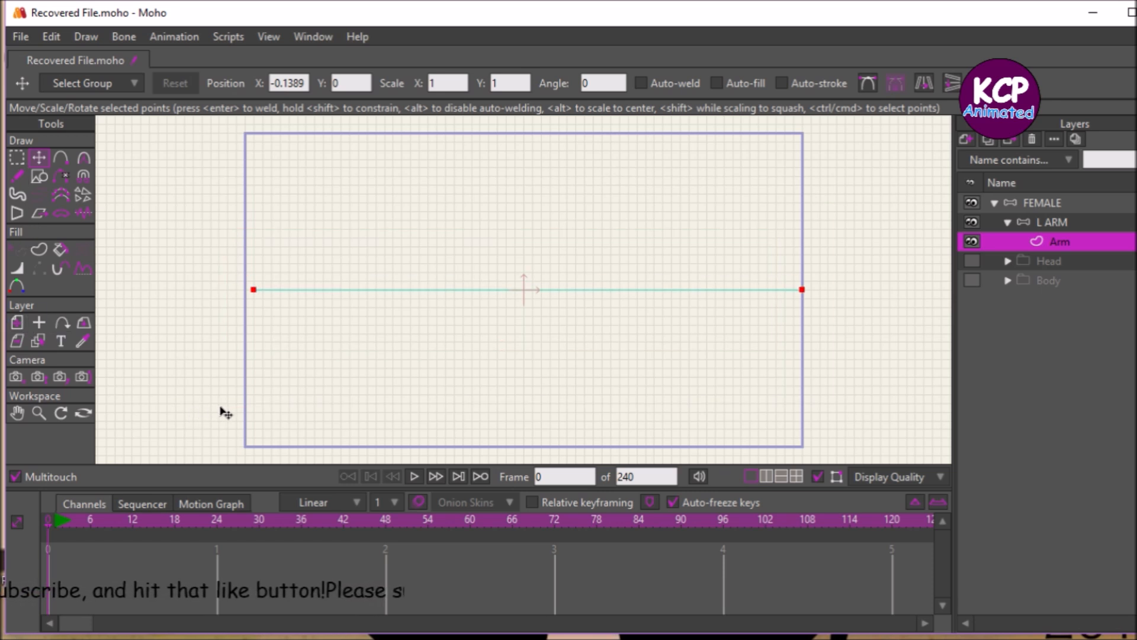
{"action": "key", "text": "ctrl+a"}
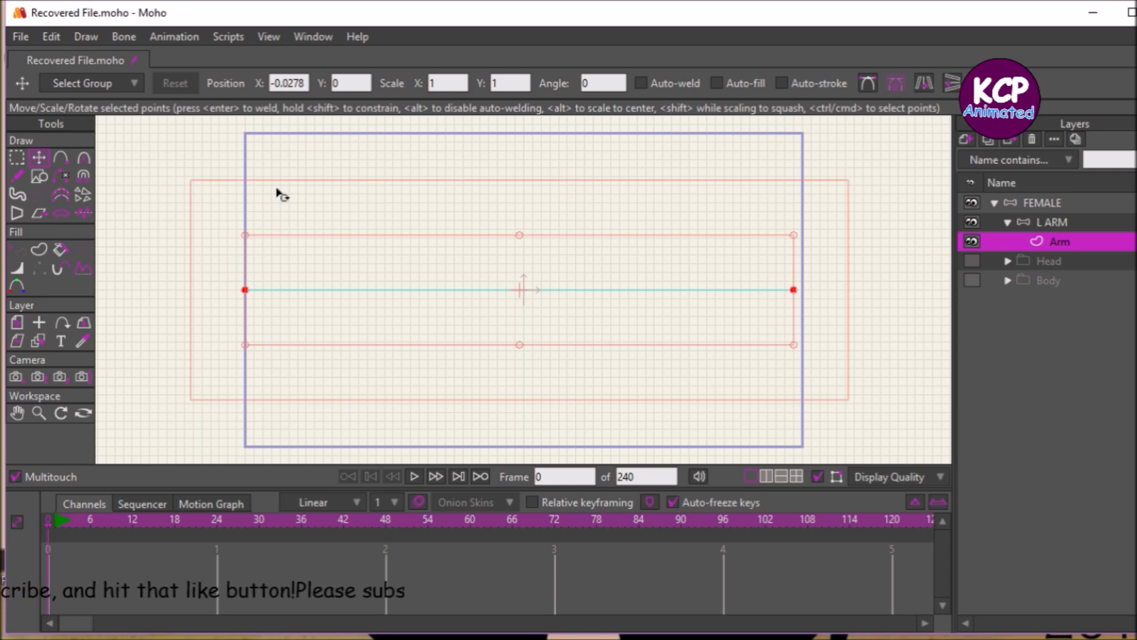
Step: Split the arm line with one extra point in the middle and set the curvature of its points to 0
{"action": "left_click", "coordinate": [25, 158]}
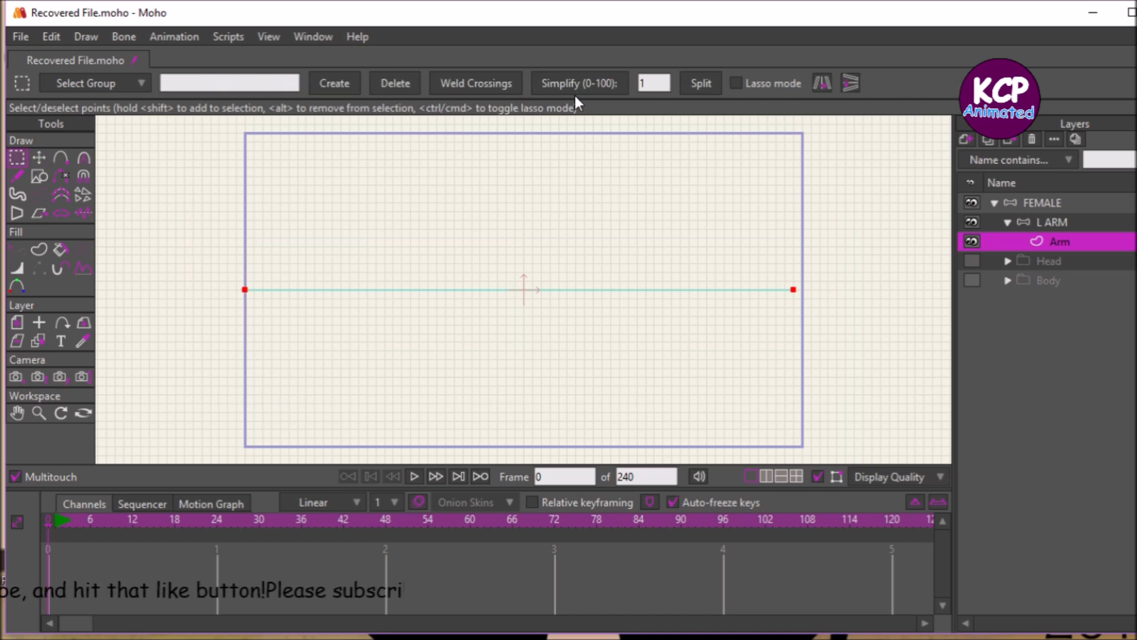
{"action": "left_click", "coordinate": [695, 71]}
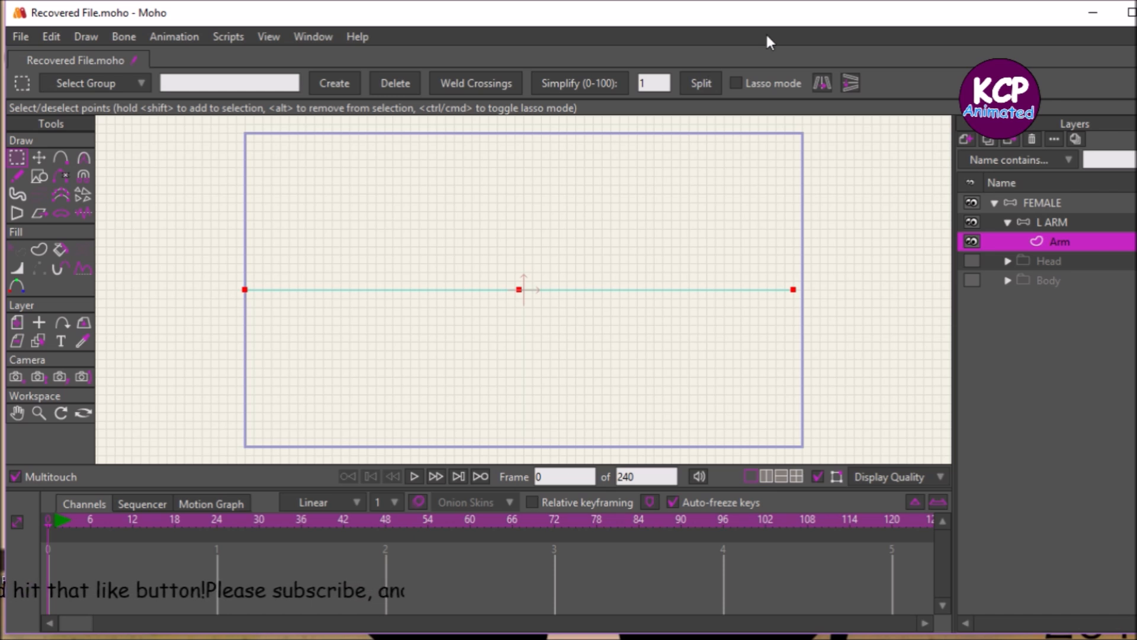
{"action": "left_click", "coordinate": [83, 157]}
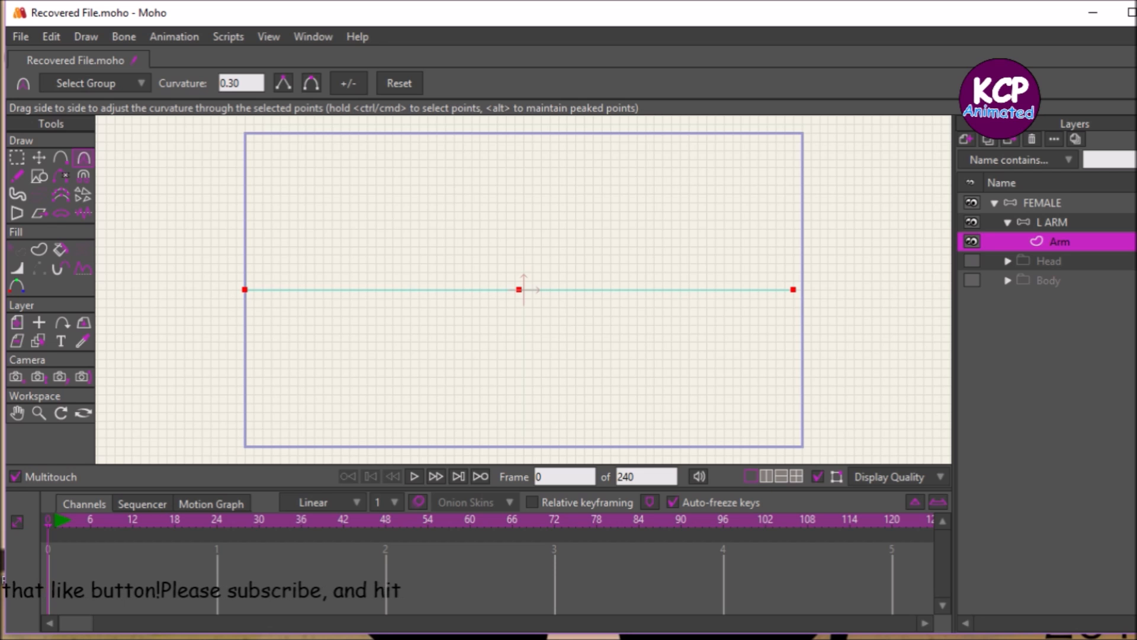
{"action": "left_click", "coordinate": [289, 83]}
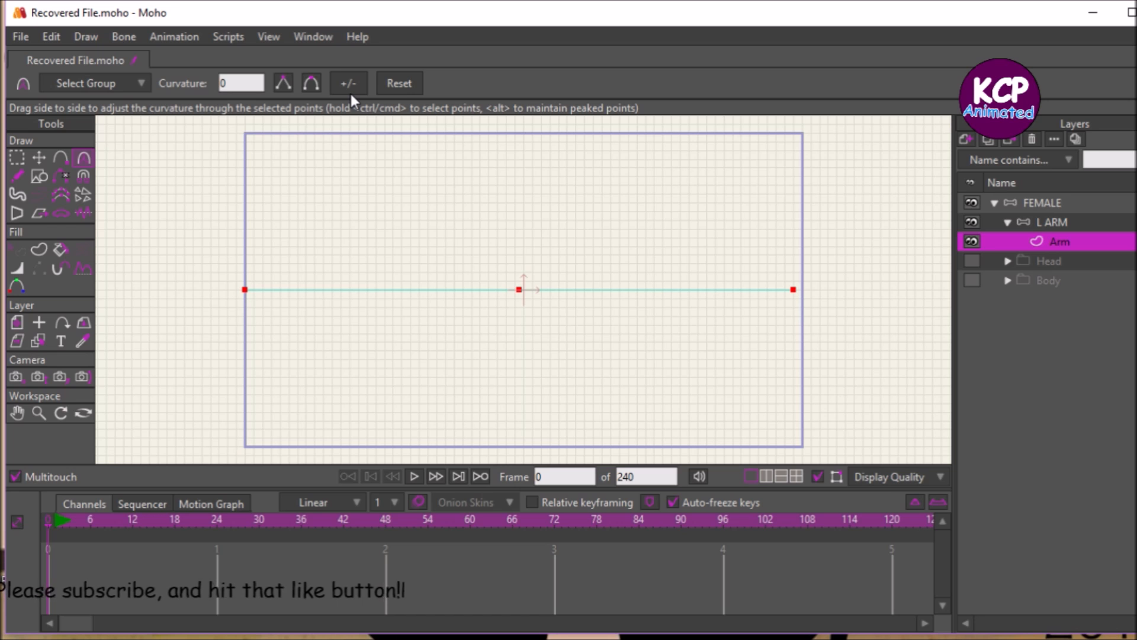
Step: Hide the grid and create a new style named cLOTHES 2
{"action": "key", "text": "ctrl+g"}
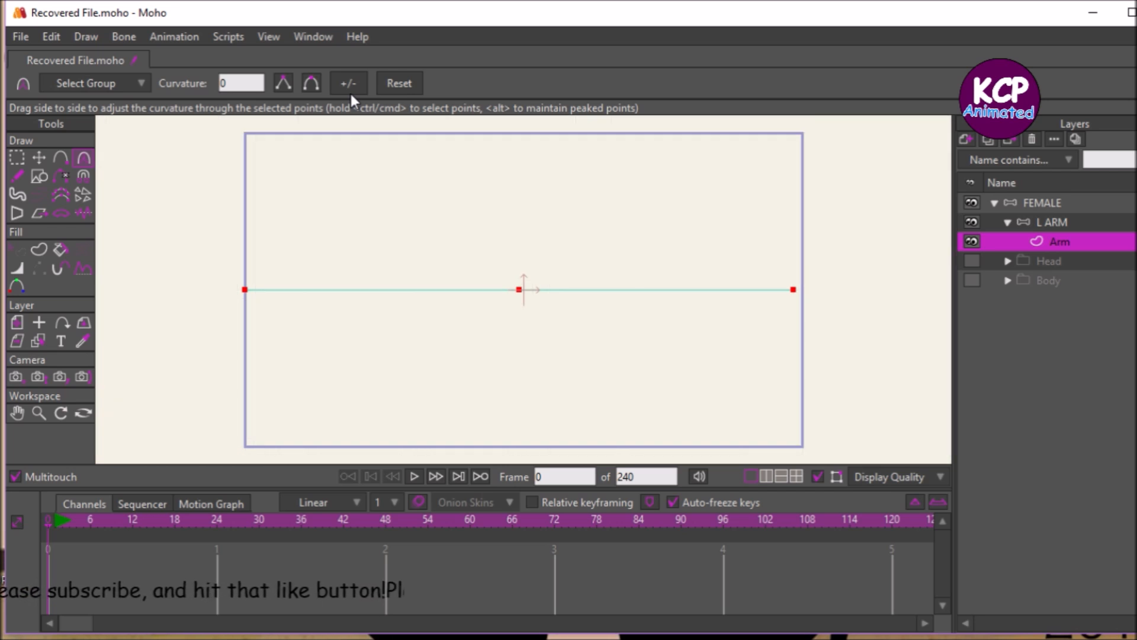
{"action": "key", "text": "ctrl+t"}
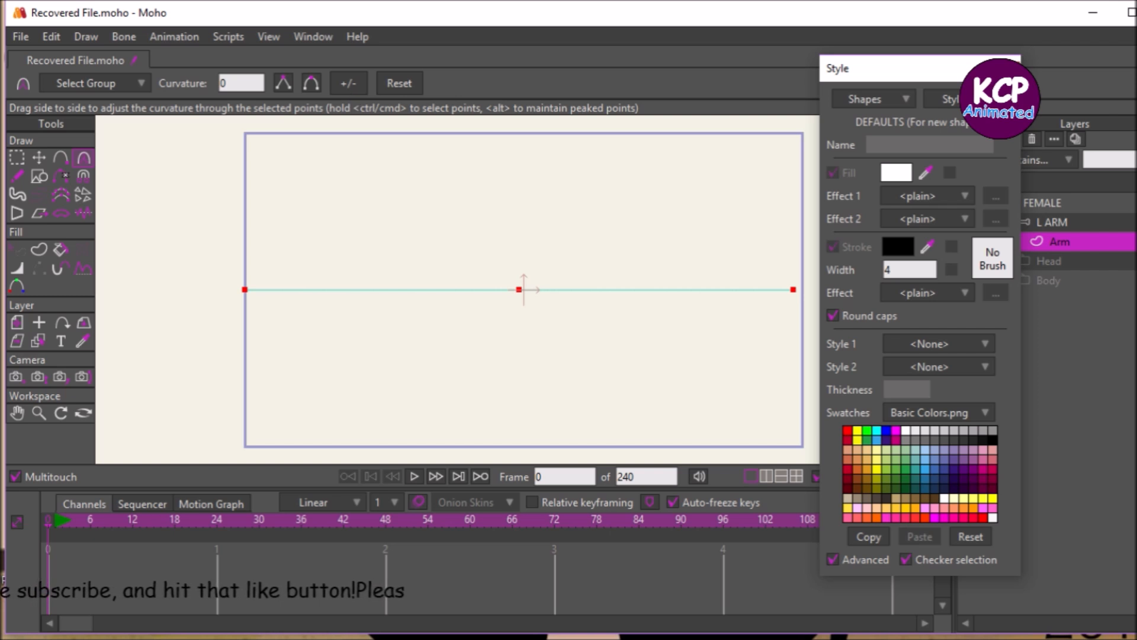
{"action": "left_click", "coordinate": [977, 99]}
{"action": "left_click", "coordinate": [1030, 128]}
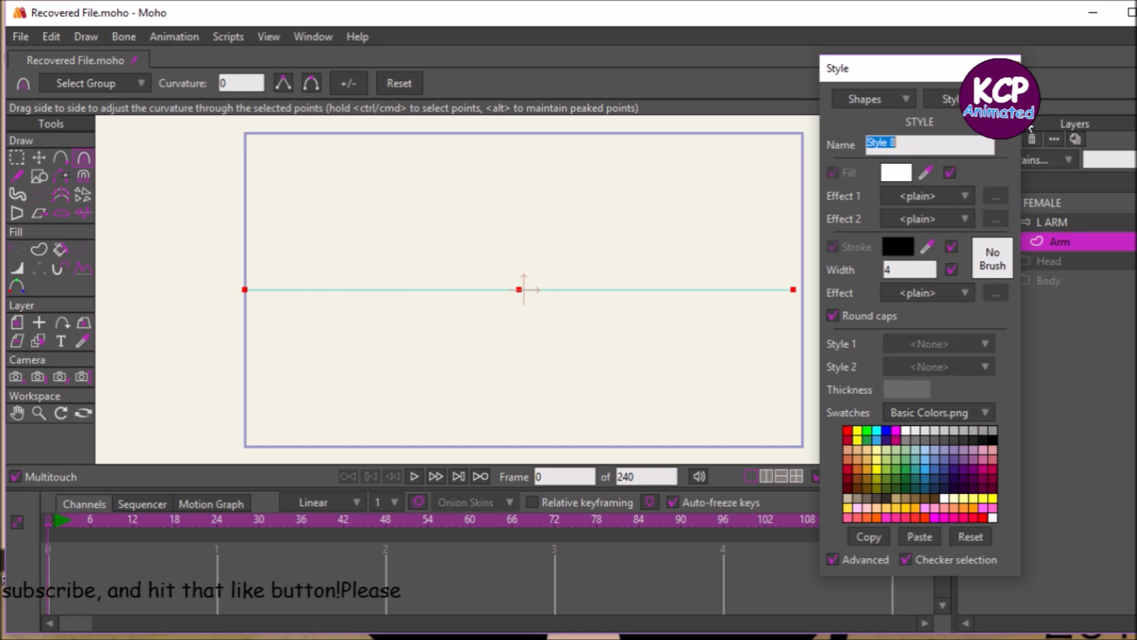
{"action": "type", "text": "c"}
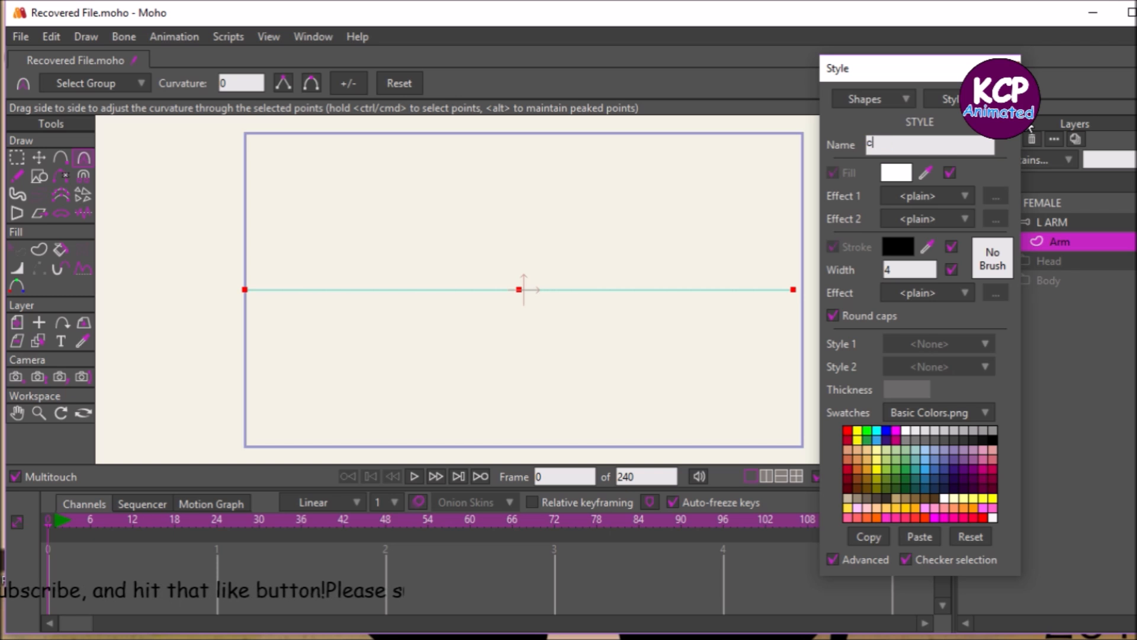
{"action": "type", "text": "LOTHES 2"}
{"action": "key", "text": "Return"}
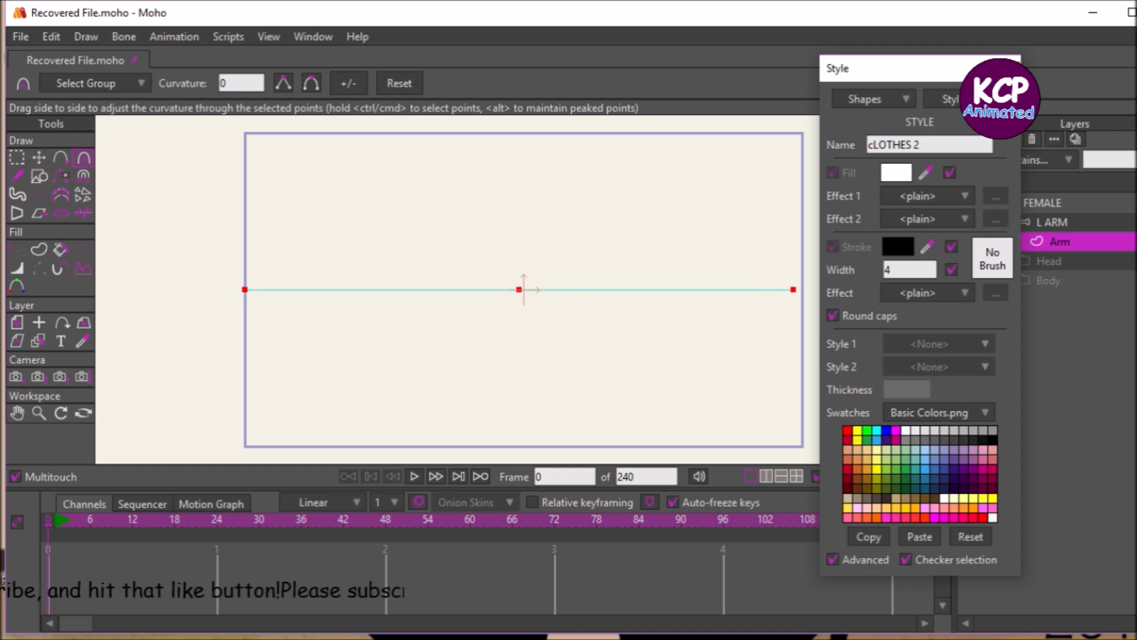
Step: Create another new style named lINE with a stroke width of 2
{"action": "left_click", "coordinate": [950, 99]}
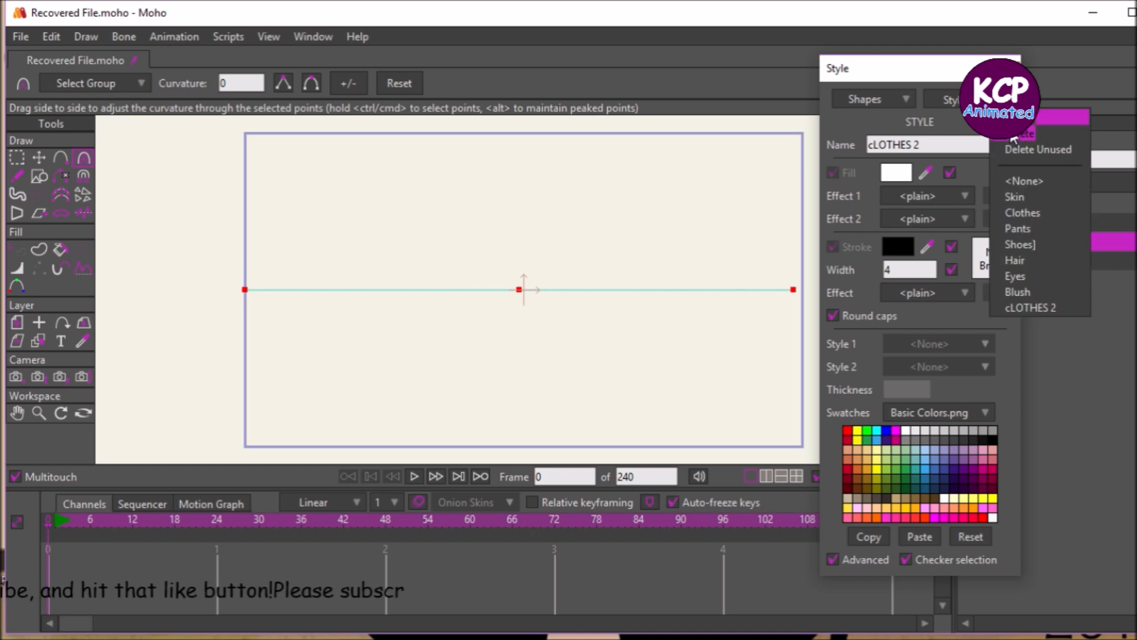
{"action": "left_click", "coordinate": [1030, 179]}
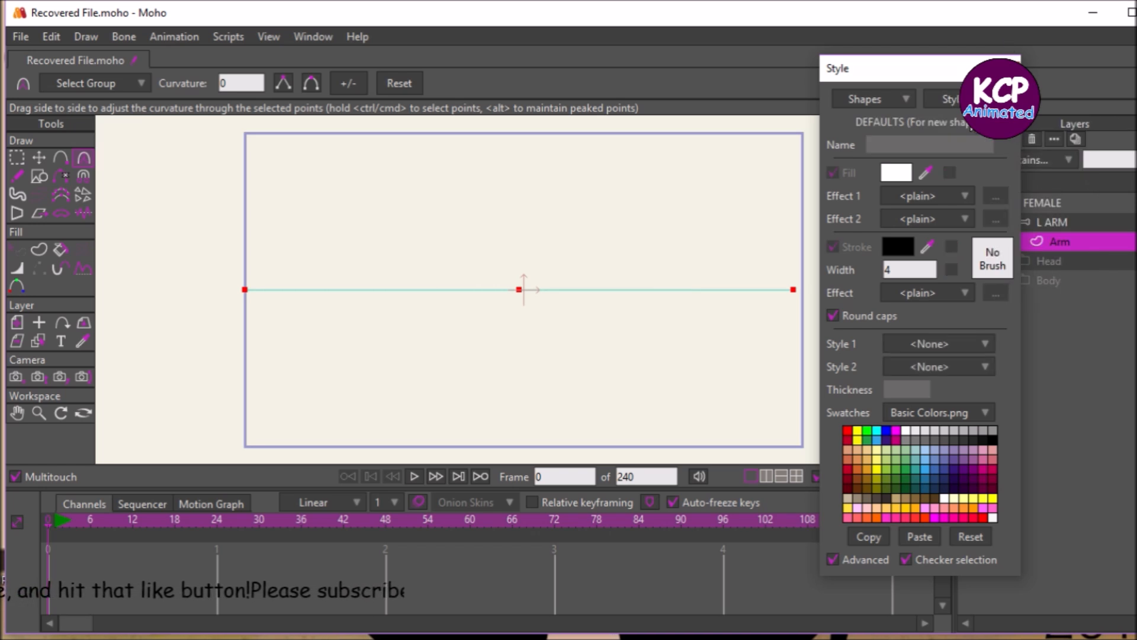
{"action": "left_click", "coordinate": [951, 99]}
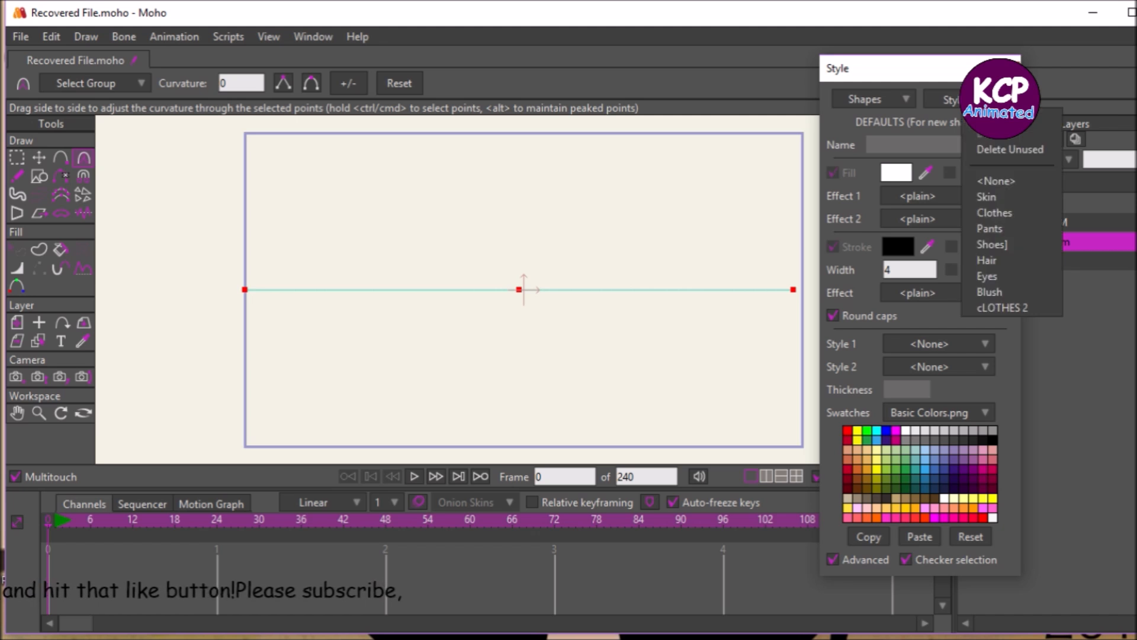
{"action": "left_click", "coordinate": [1007, 117]}
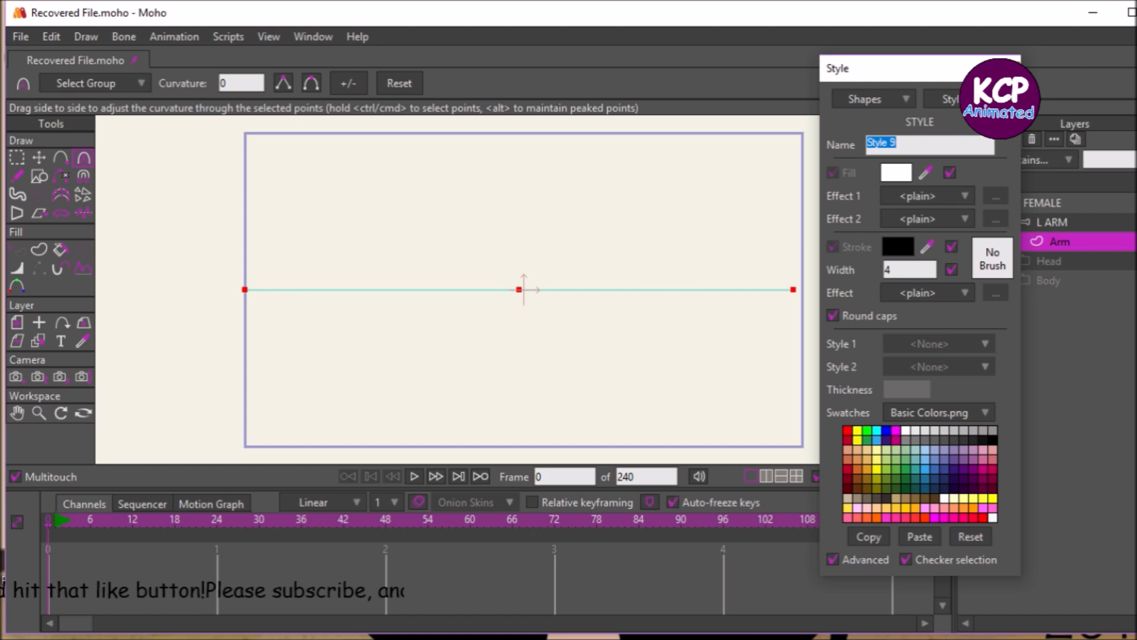
{"action": "type", "text": "LINE"}
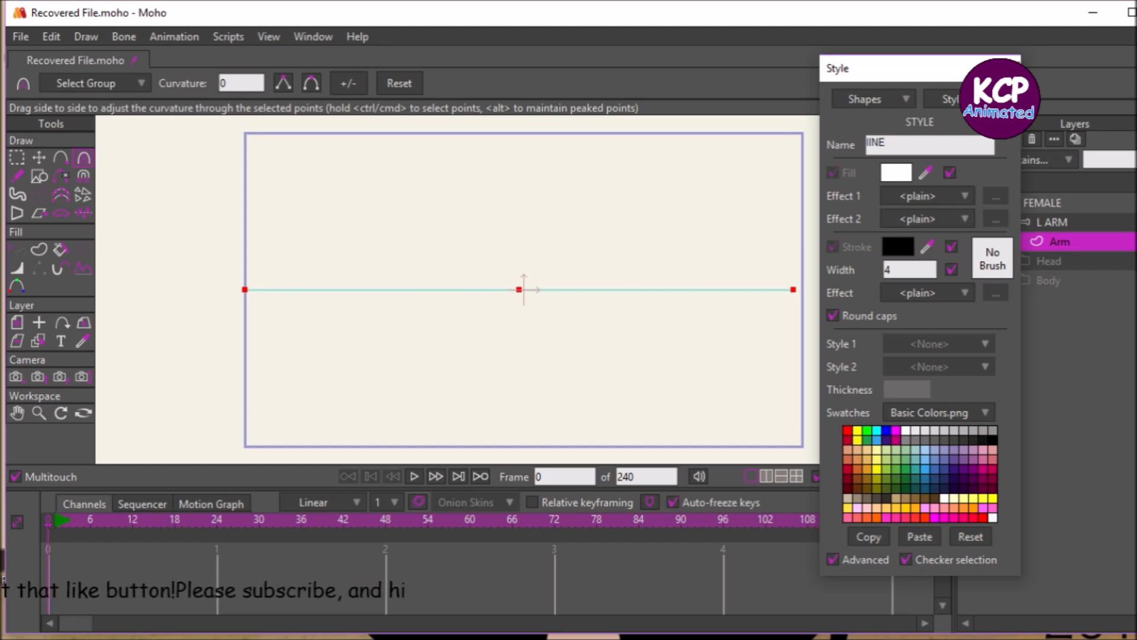
{"action": "double_click", "coordinate": [904, 268]}
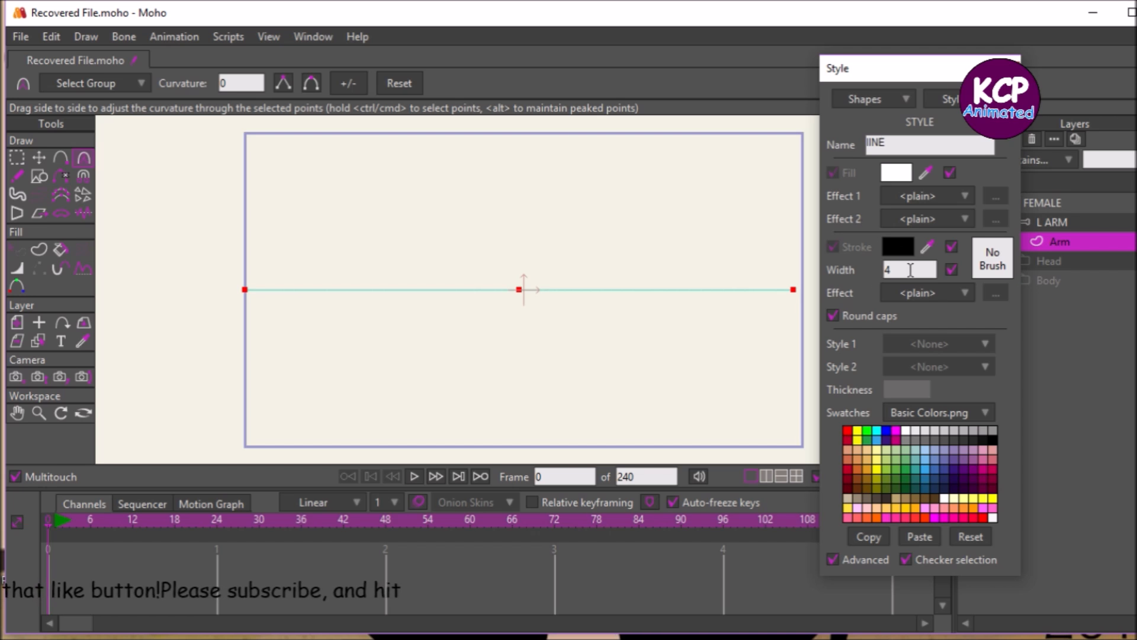
{"action": "type", "text": "2"}
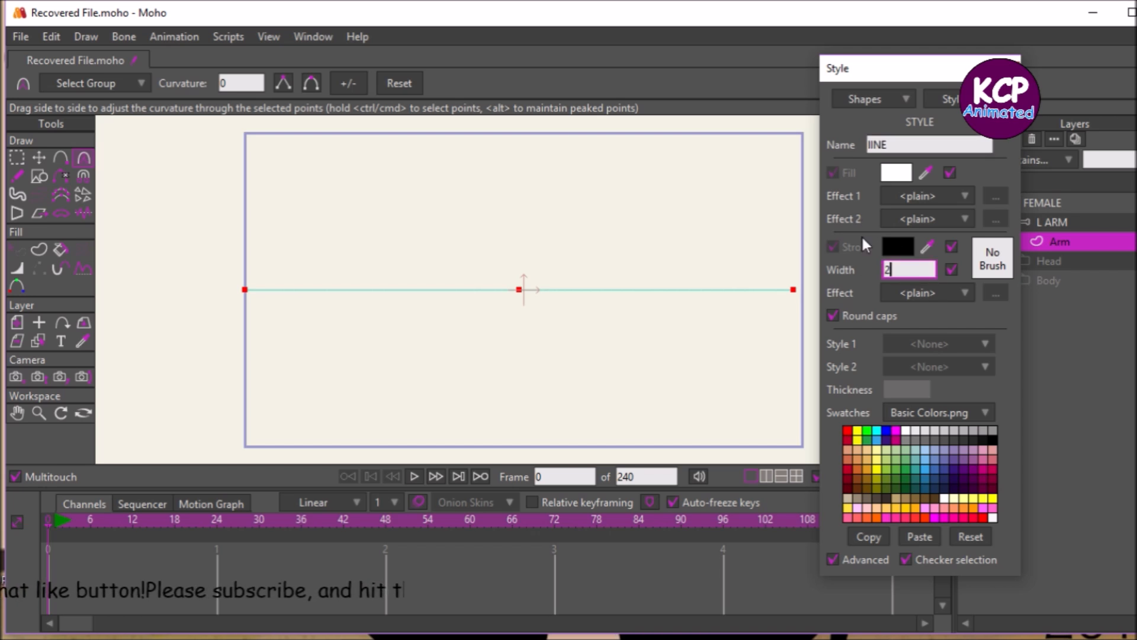
{"action": "key", "text": "Return"}
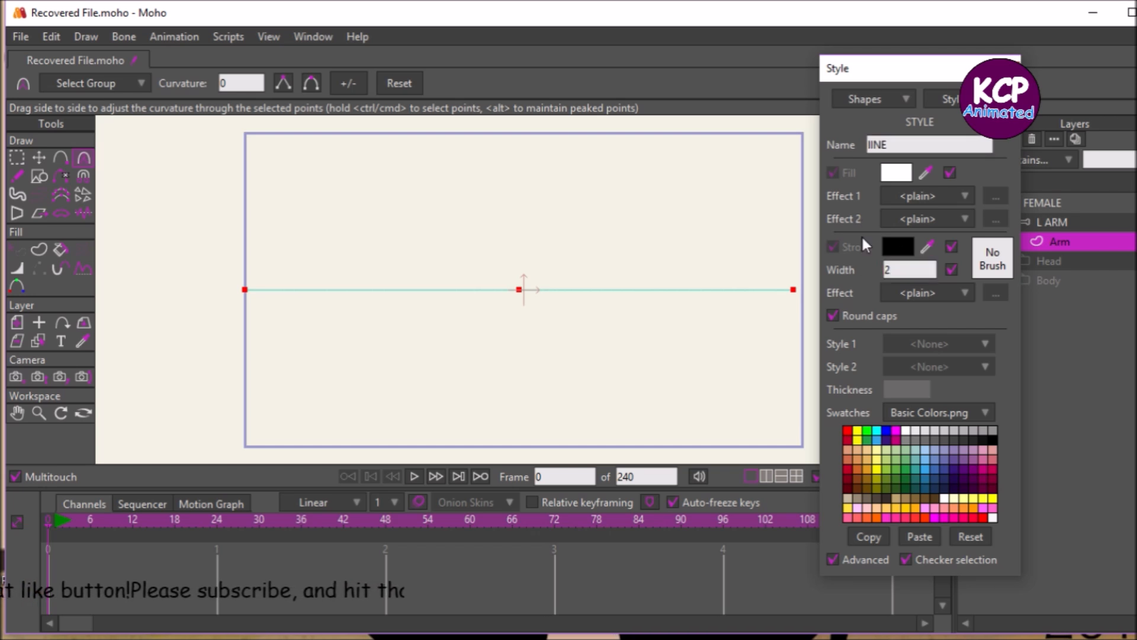
Step: Edit the cLOTHES 2 style to a stroke width of 1.90 with light blue for both fill and stroke
{"action": "left_click", "coordinate": [975, 101]}
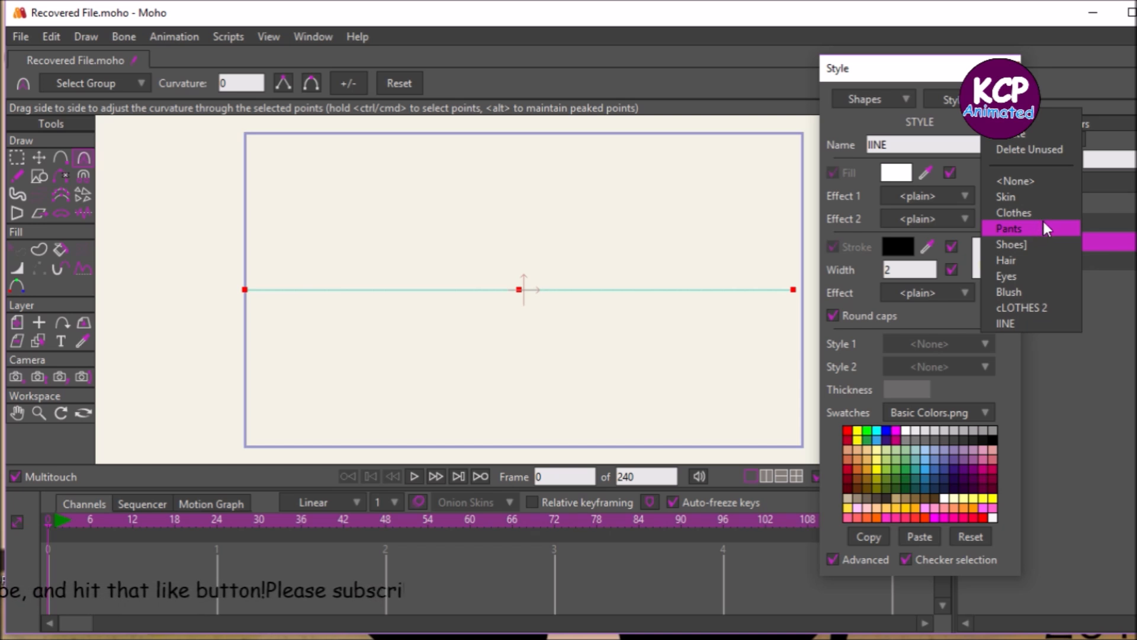
{"action": "left_click", "coordinate": [1043, 308]}
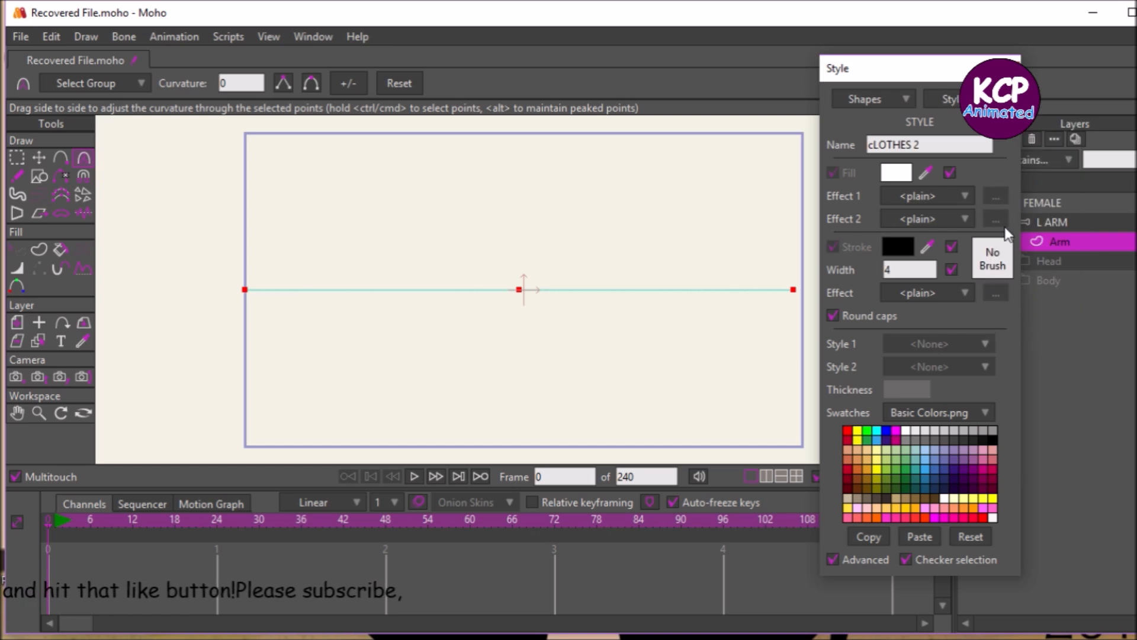
{"action": "double_click", "coordinate": [911, 271]}
{"action": "type", "text": "1.90"}
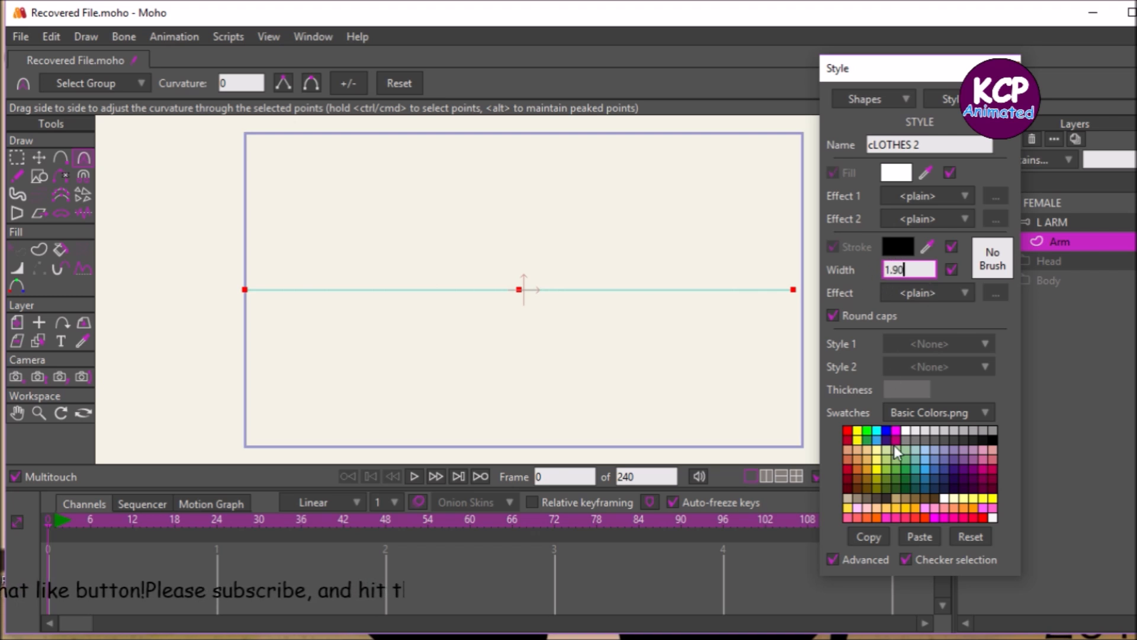
{"action": "left_click", "coordinate": [924, 458]}
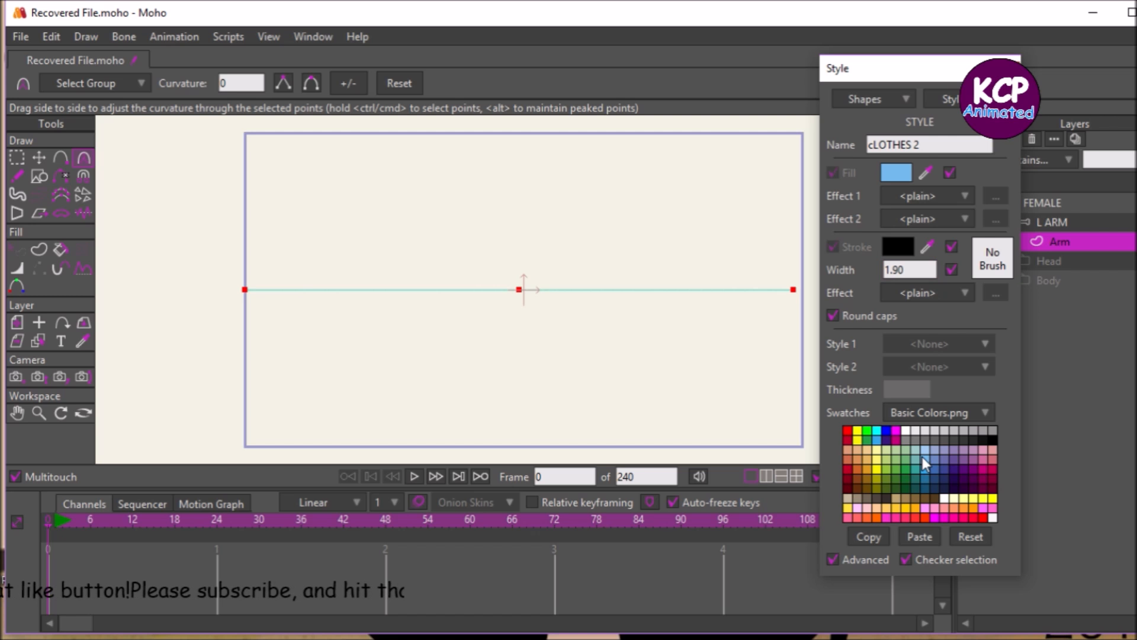
{"action": "left_click", "coordinate": [929, 249]}
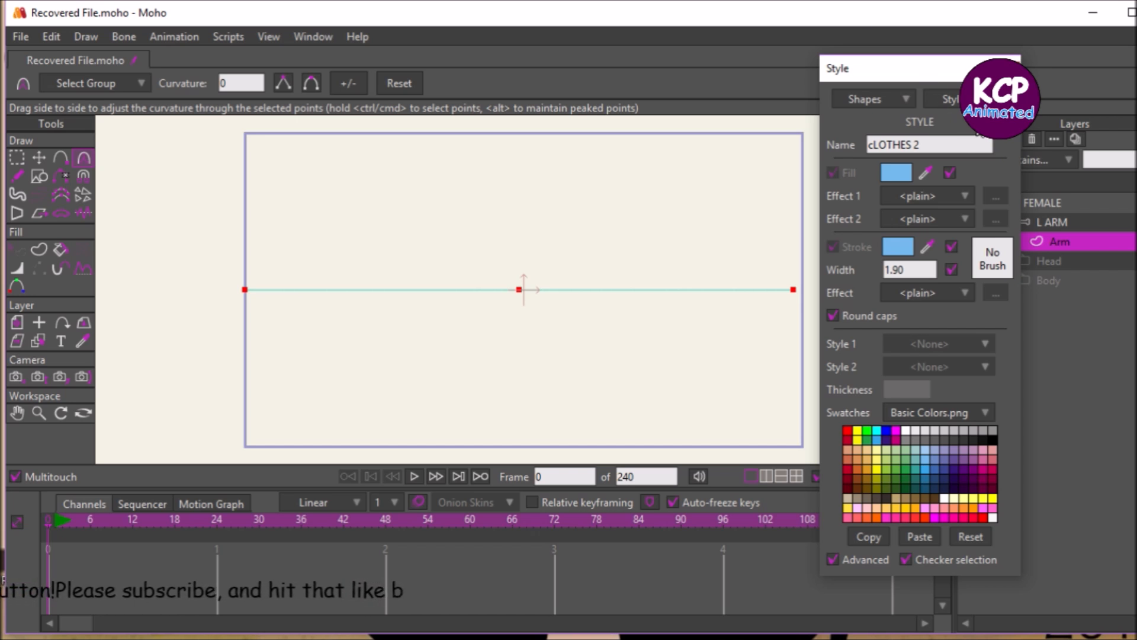
Step: Return to the new-shape defaults with lINE as Style 1 and create a stroke-only shape from the whole arm line
{"action": "left_click", "coordinate": [971, 99]}
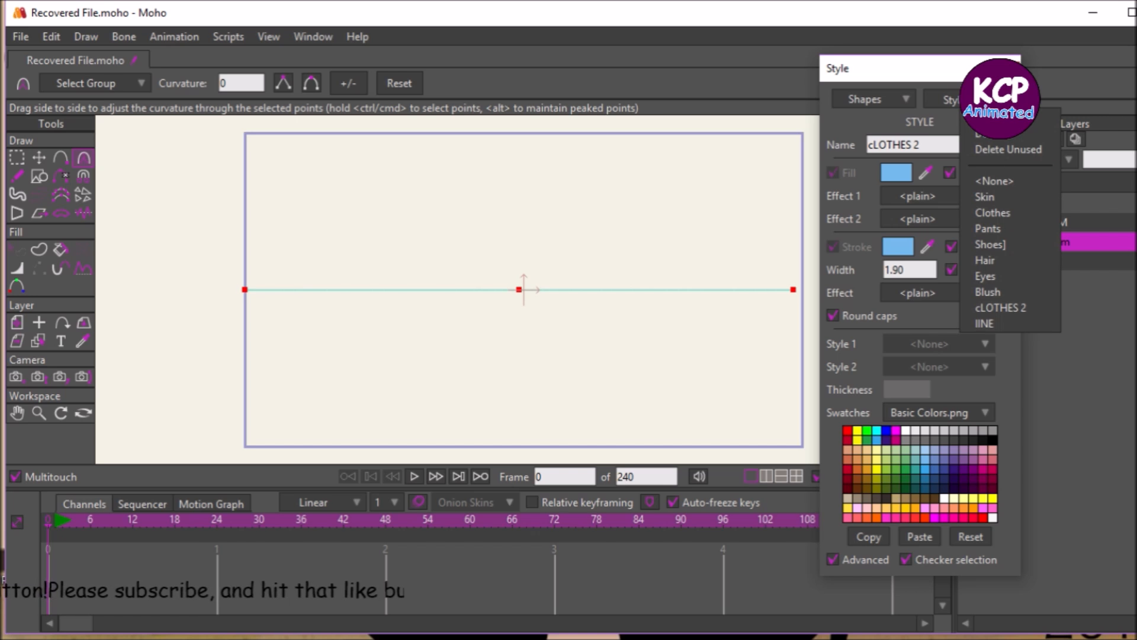
{"action": "left_click", "coordinate": [993, 180]}
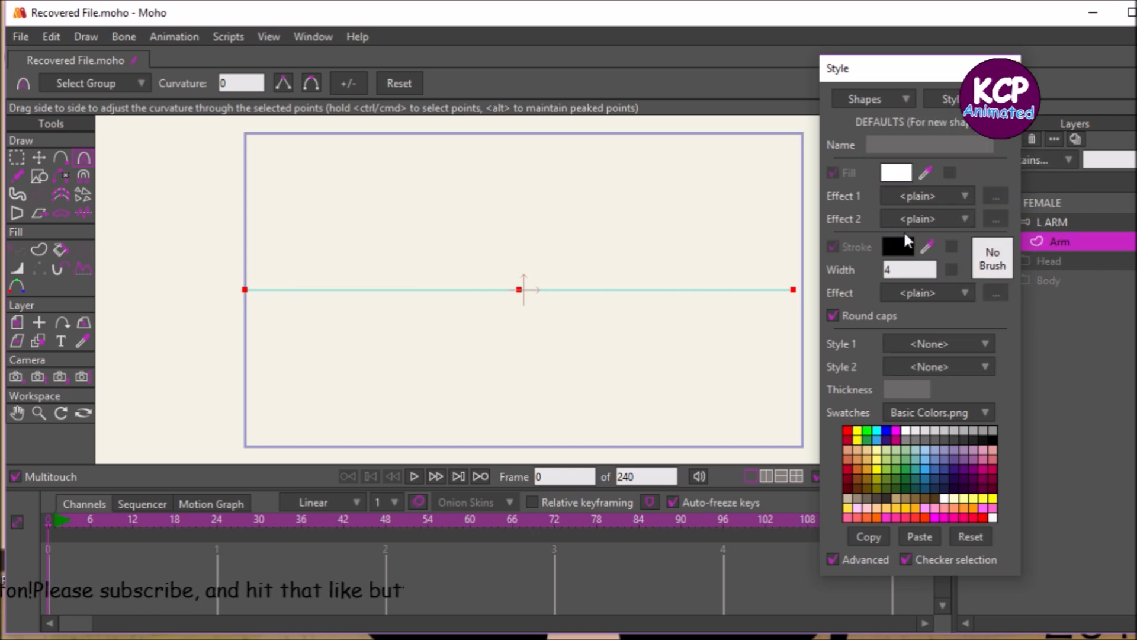
{"action": "left_click", "coordinate": [928, 344]}
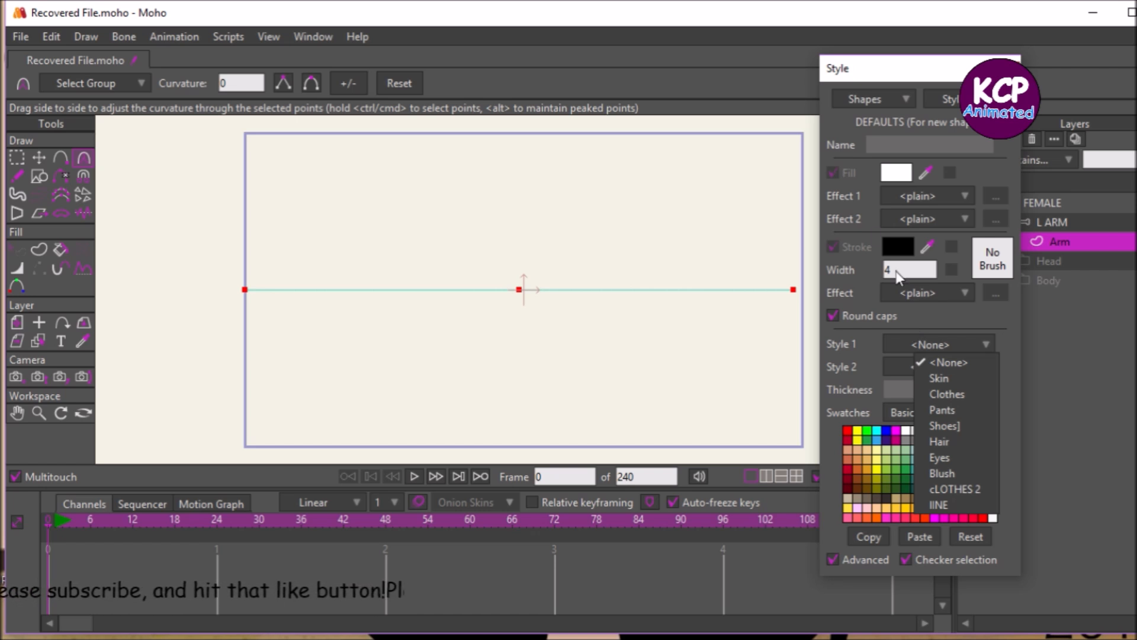
{"action": "left_click", "coordinate": [954, 504]}
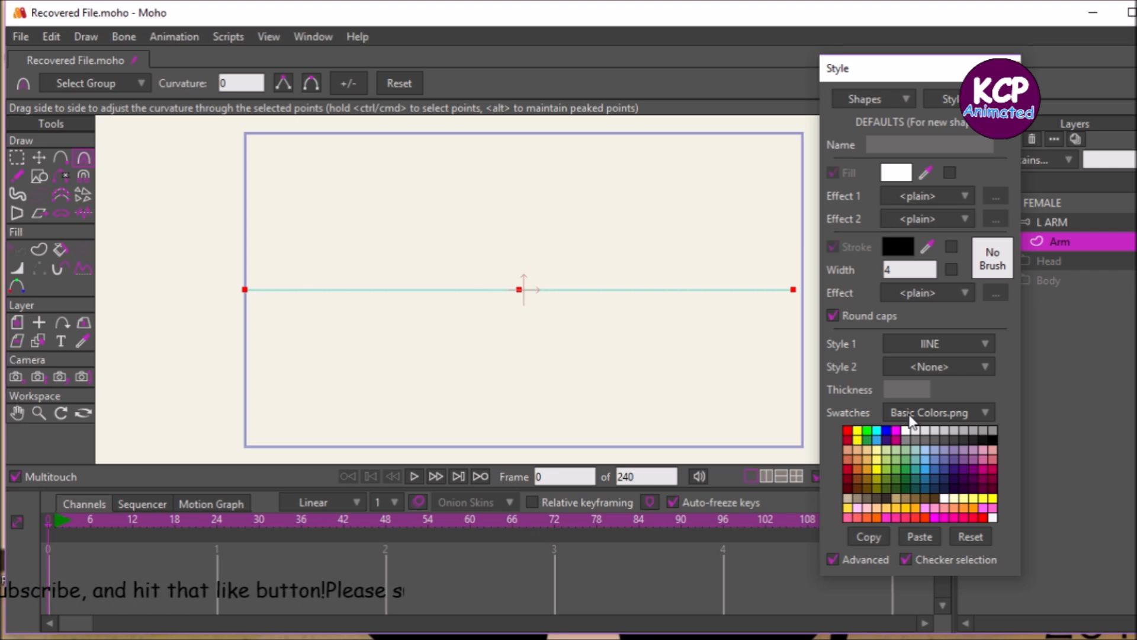
{"action": "key", "text": "u"}
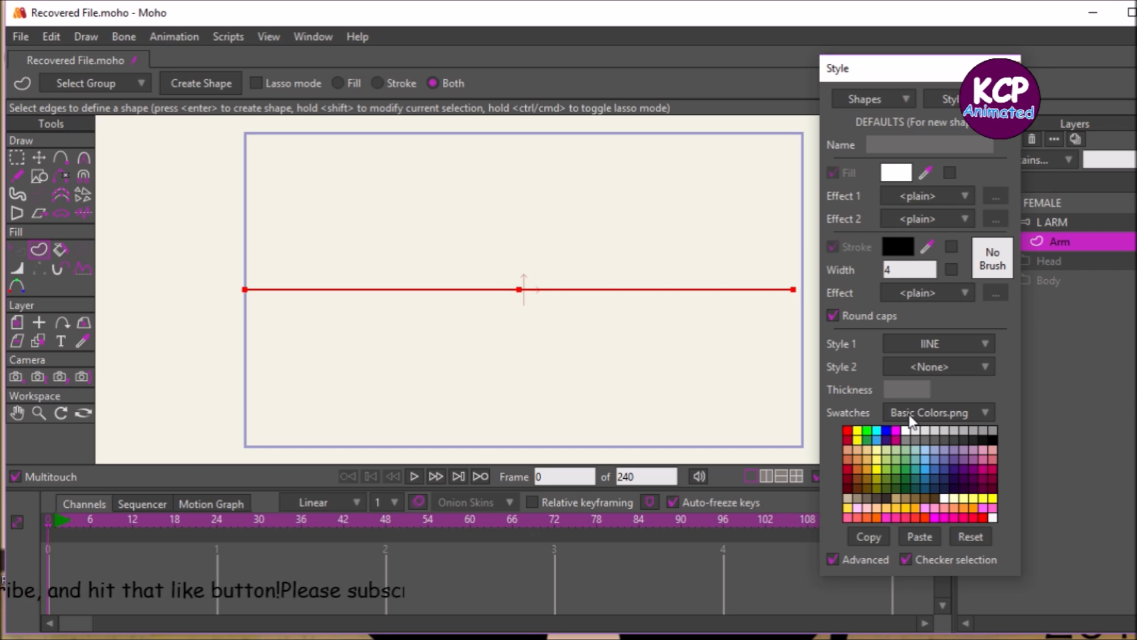
{"action": "left_click", "coordinate": [379, 83]}
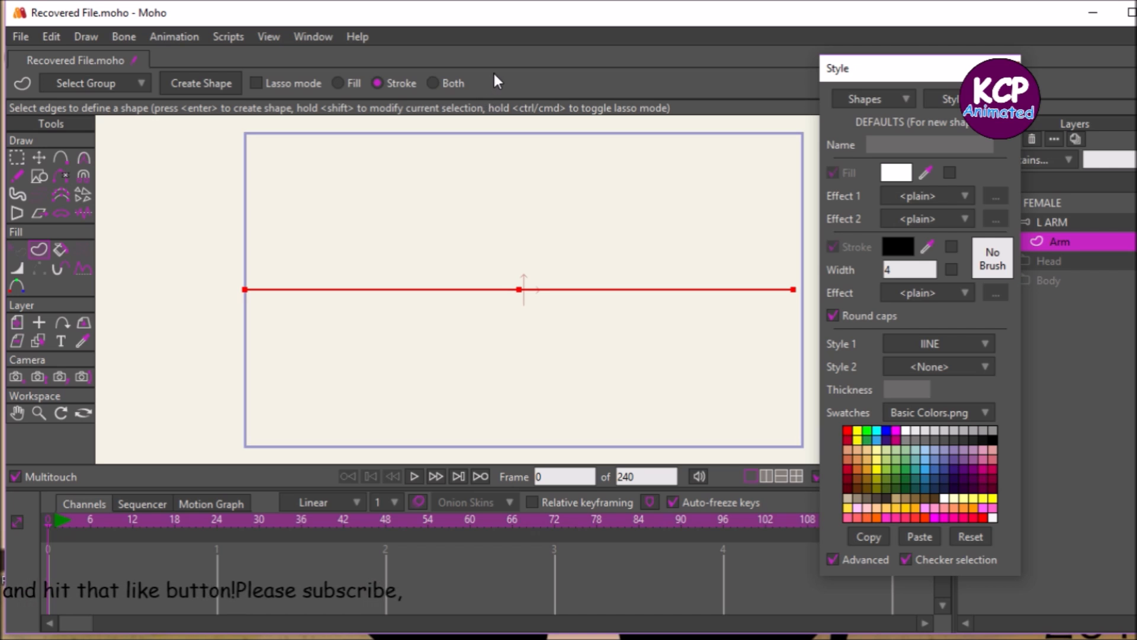
{"action": "key", "text": "Return"}
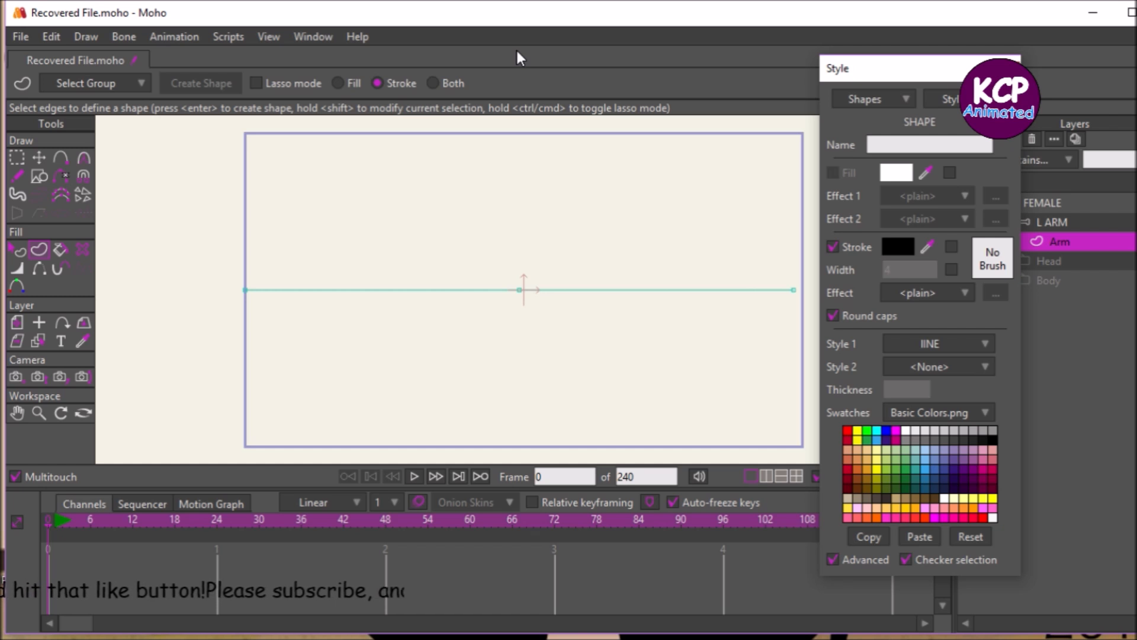
Step: Select the whole arm line again, set Style 1 to cLOTHES 2 and create a second stroke-only shape on it
{"action": "key", "text": "ctrl+a"}
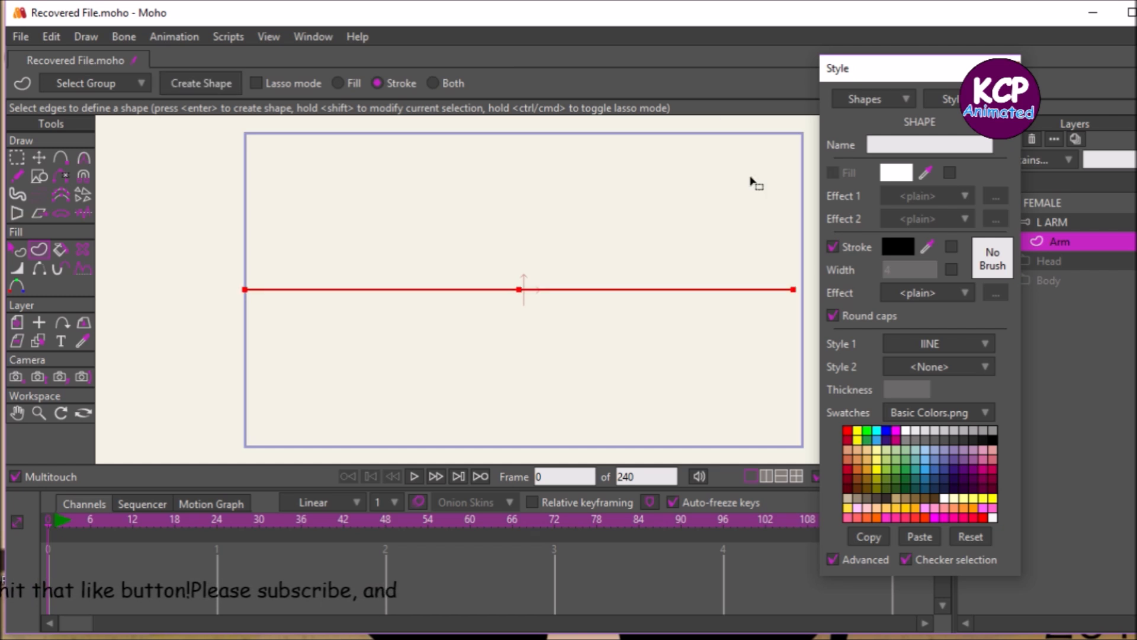
{"action": "left_click", "coordinate": [927, 341]}
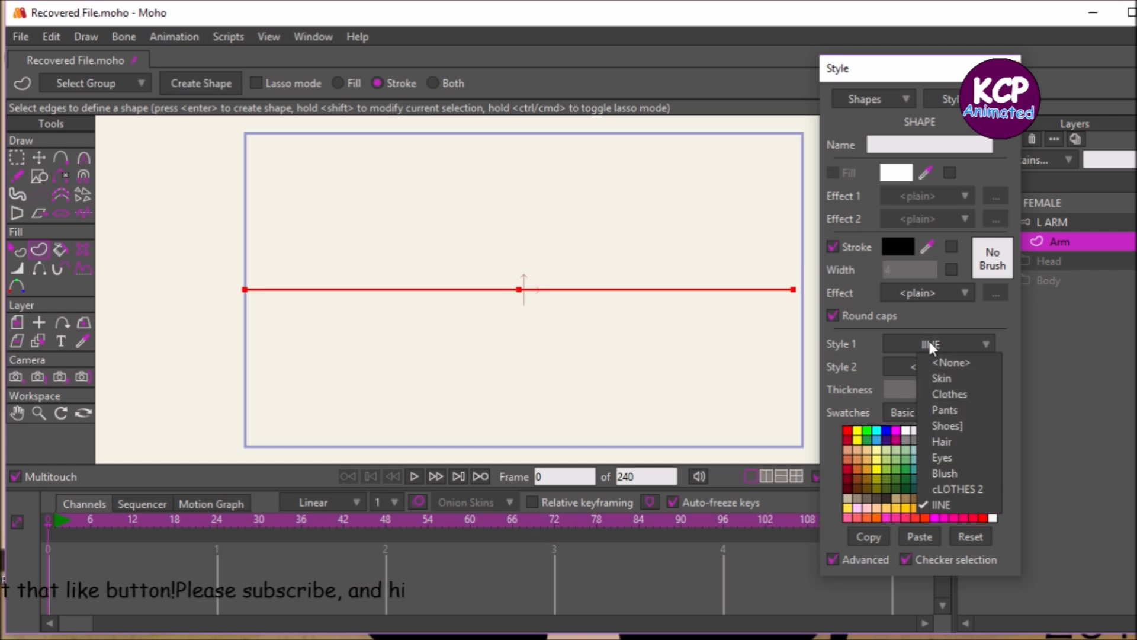
{"action": "left_click", "coordinate": [954, 485]}
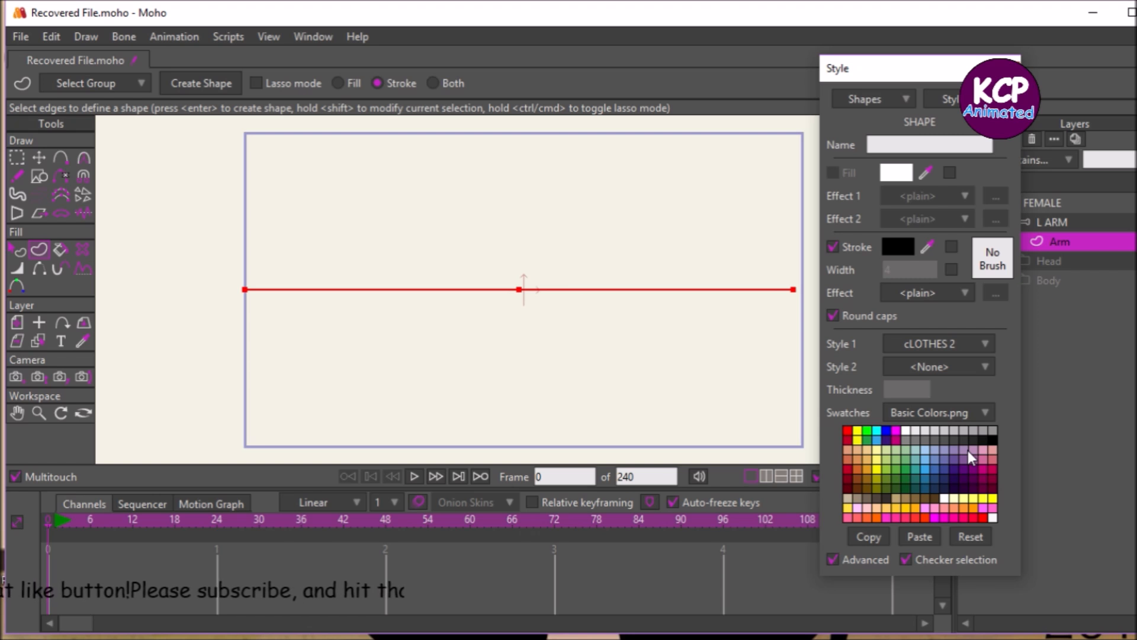
{"action": "key", "text": "Return"}
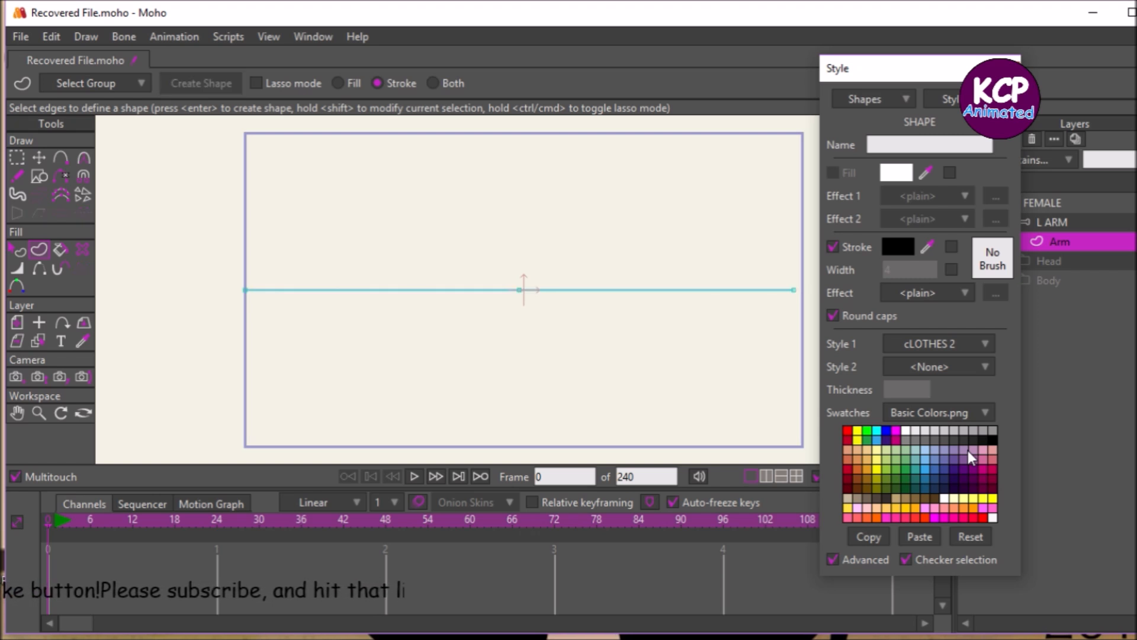
Step: Widen the stroke at all points of the arm line to 5012 percent with the Line Width tool
{"action": "key", "text": "ctrl+a"}
{"action": "key", "text": "w"}
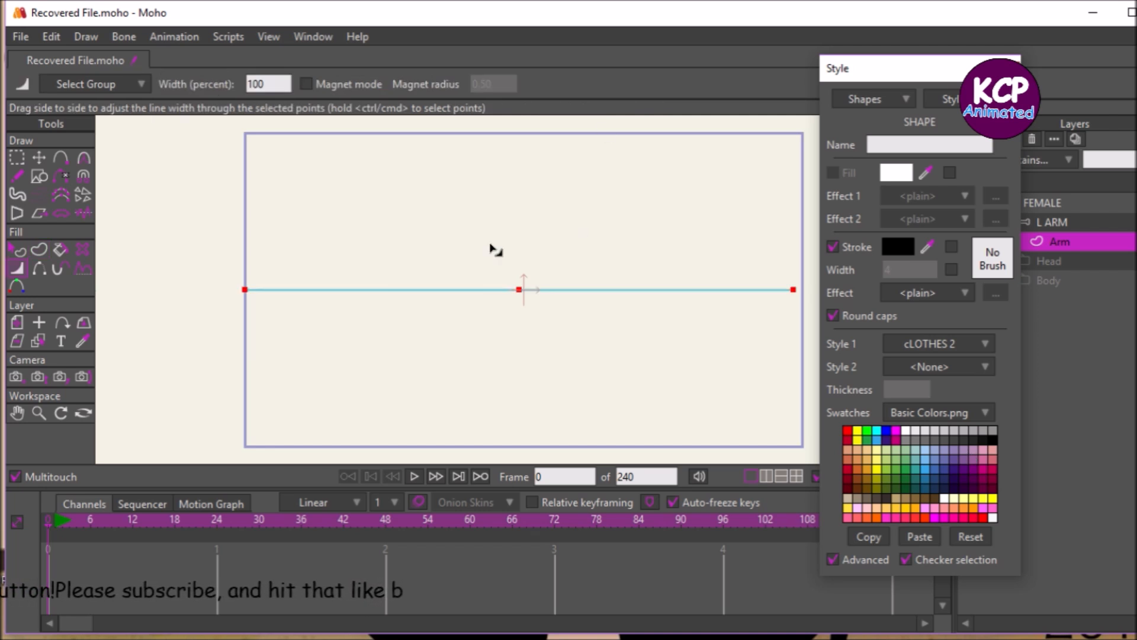
{"action": "left_click_drag", "start_coordinate": [436, 327], "coordinate": [889, 261]}
{"action": "left_click_drag", "start_coordinate": [614, 343], "coordinate": [1017, 285]}
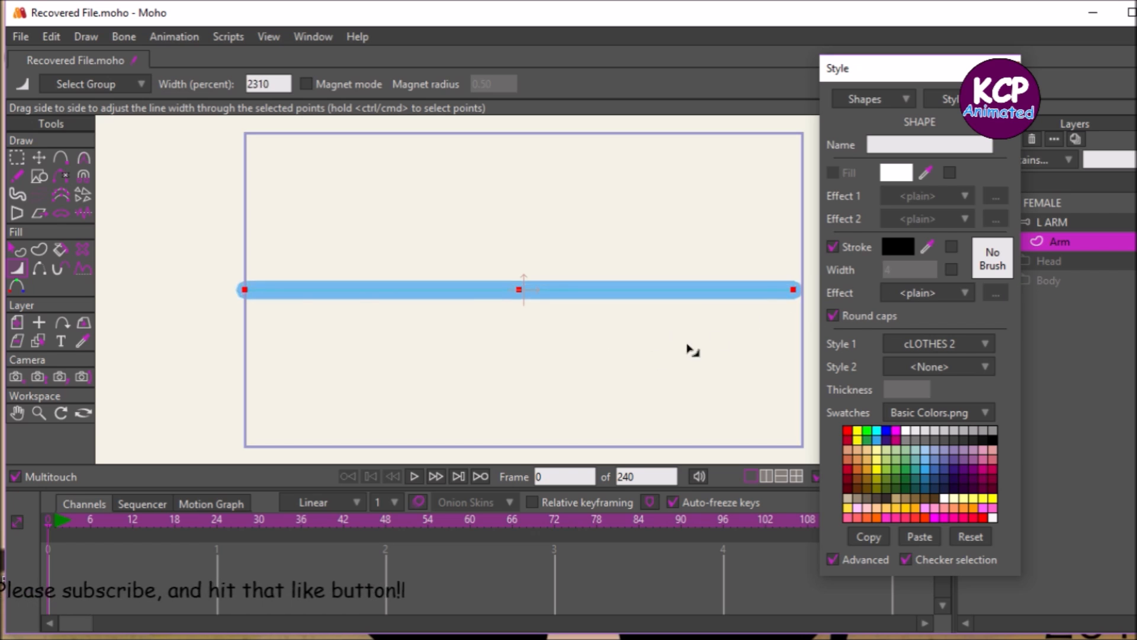
{"action": "left_click_drag", "start_coordinate": [680, 353], "coordinate": [1069, 300]}
{"action": "left_click_drag", "start_coordinate": [681, 360], "coordinate": [1115, 317]}
{"action": "left_click_drag", "start_coordinate": [680, 332], "coordinate": [834, 348]}
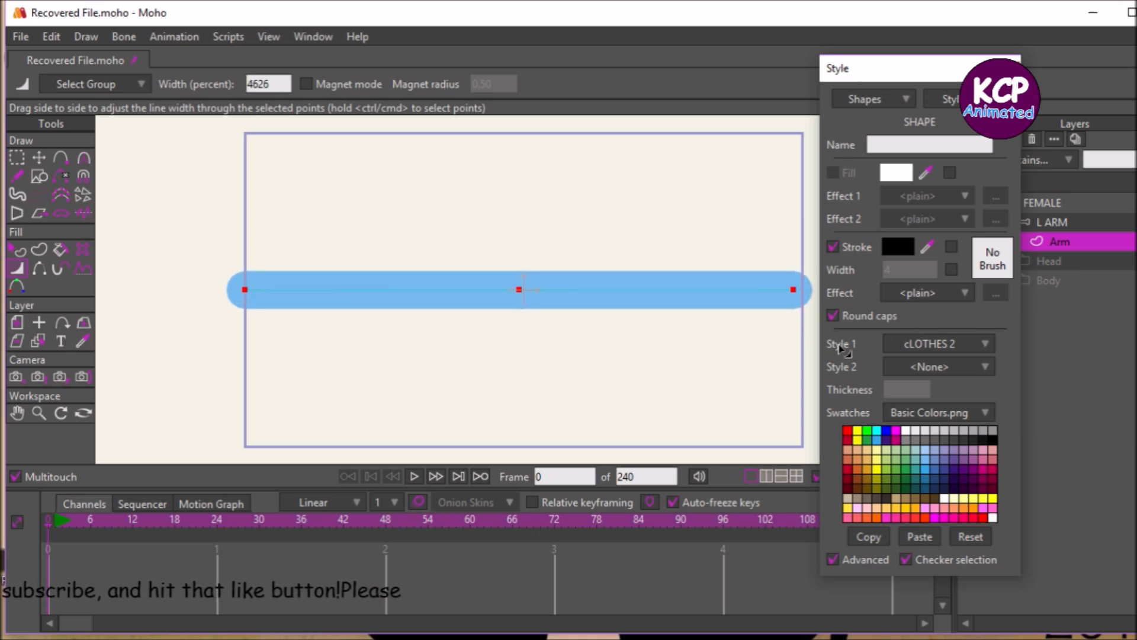
{"action": "left_click_drag", "start_coordinate": [685, 361], "coordinate": [854, 352]}
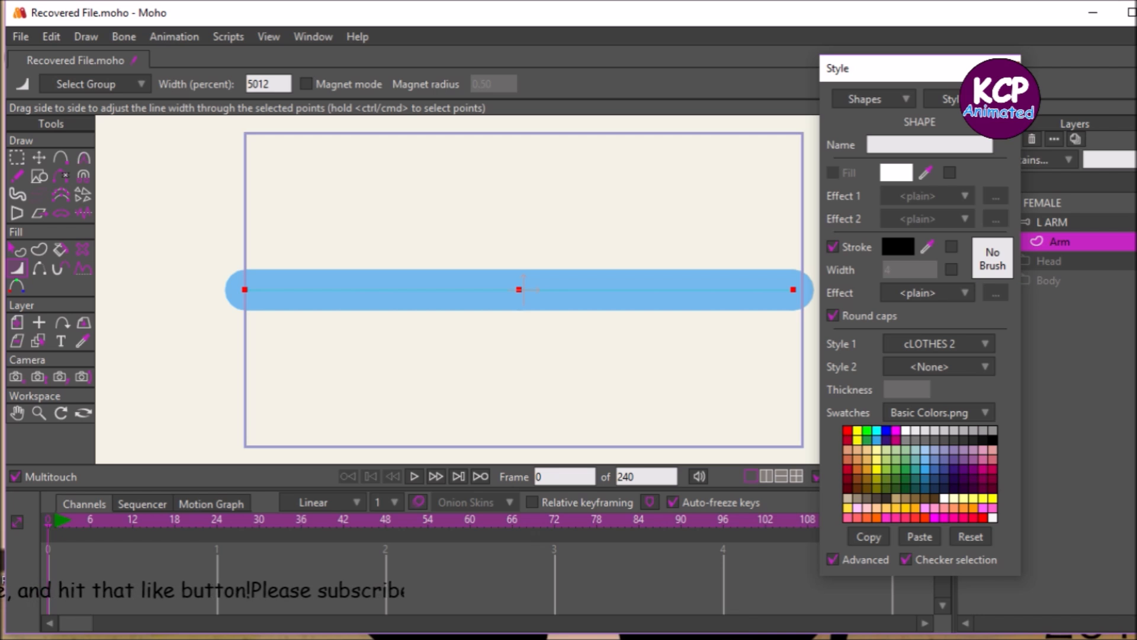
{"action": "key", "text": "alt+Tab"}
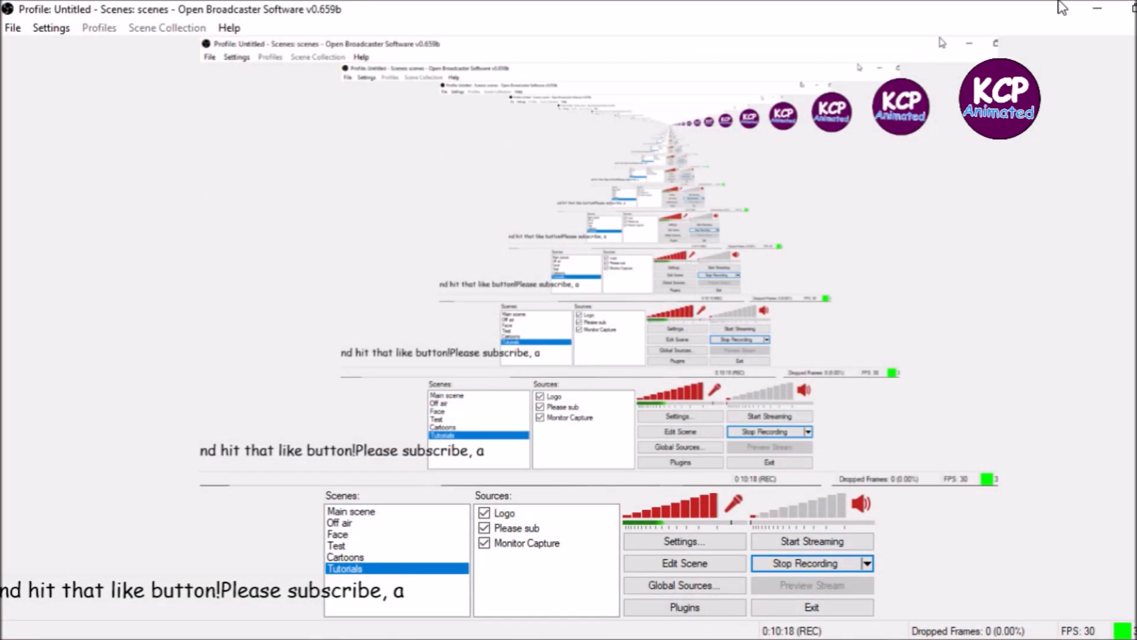
{"action": "left_click", "coordinate": [1095, 10]}
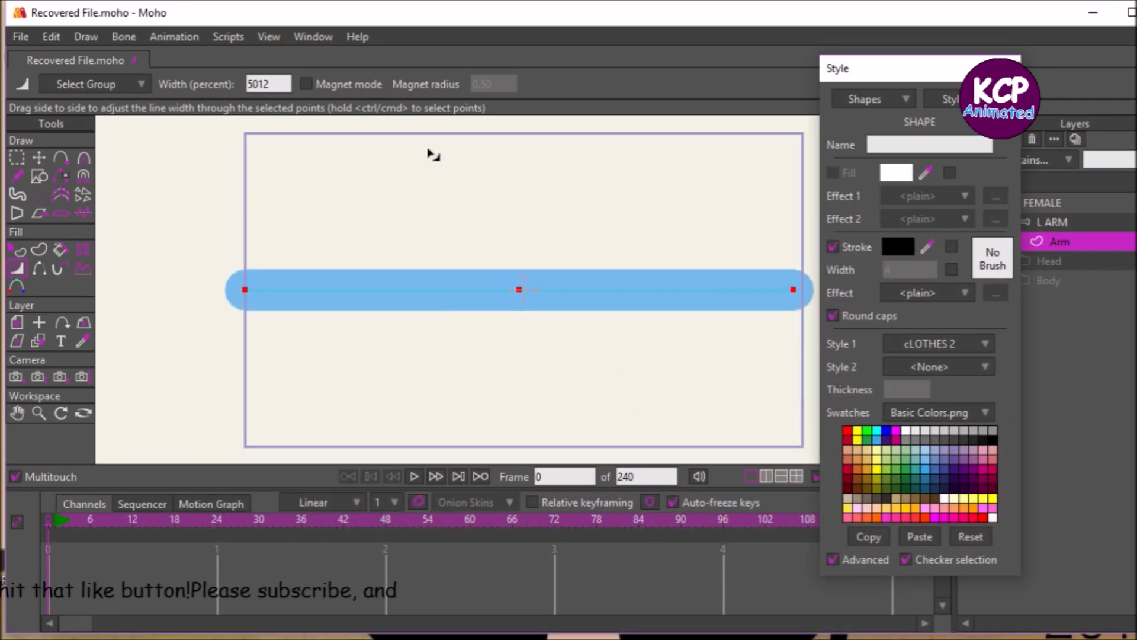
Step: Taper the arm by narrowing its right end, setting the left end to 5084 percent and the middle point to 4392 percent
{"action": "key", "text": "Return"}
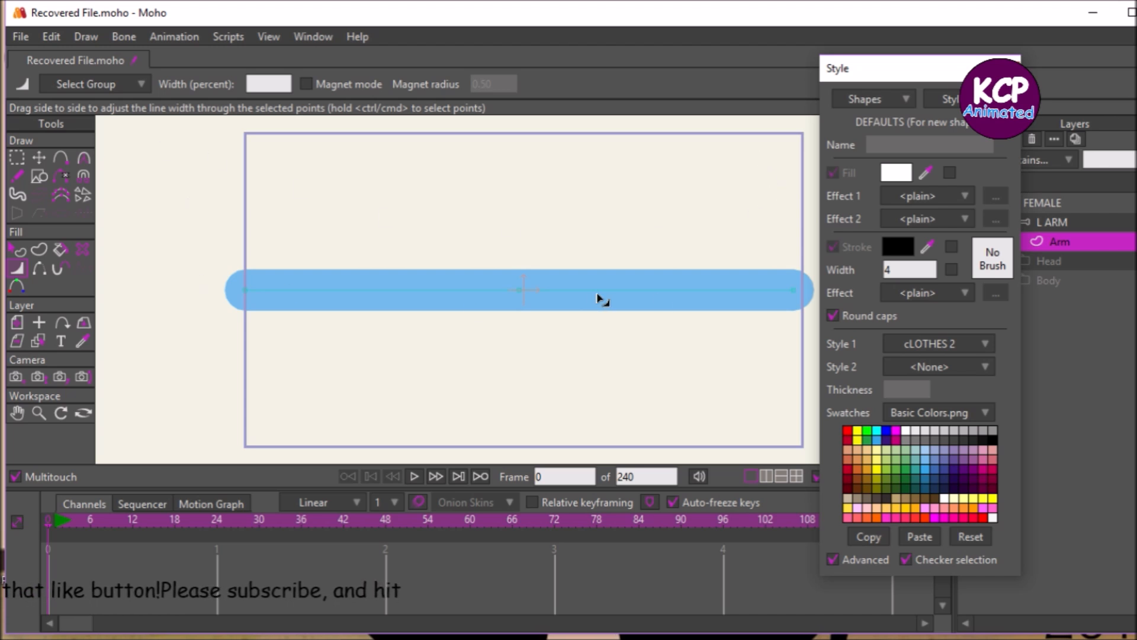
{"action": "left_click_drag", "start_coordinate": [800, 290], "coordinate": [431, 339]}
{"action": "left_click_drag", "start_coordinate": [243, 290], "coordinate": [276, 297]}
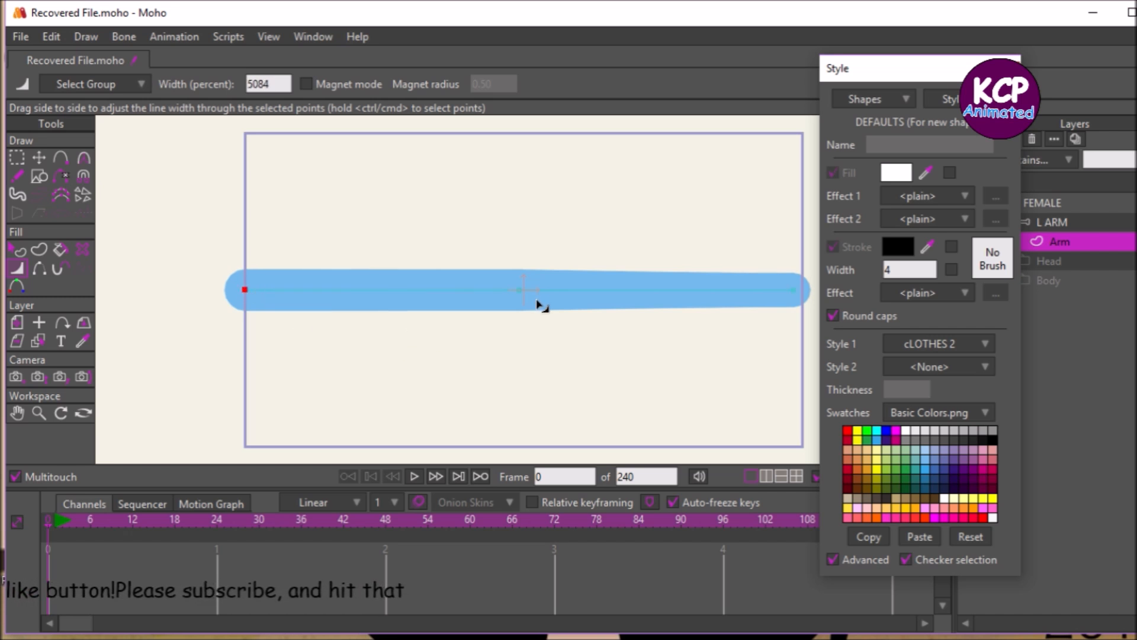
{"action": "left_click_drag", "start_coordinate": [541, 296], "coordinate": [272, 327]}
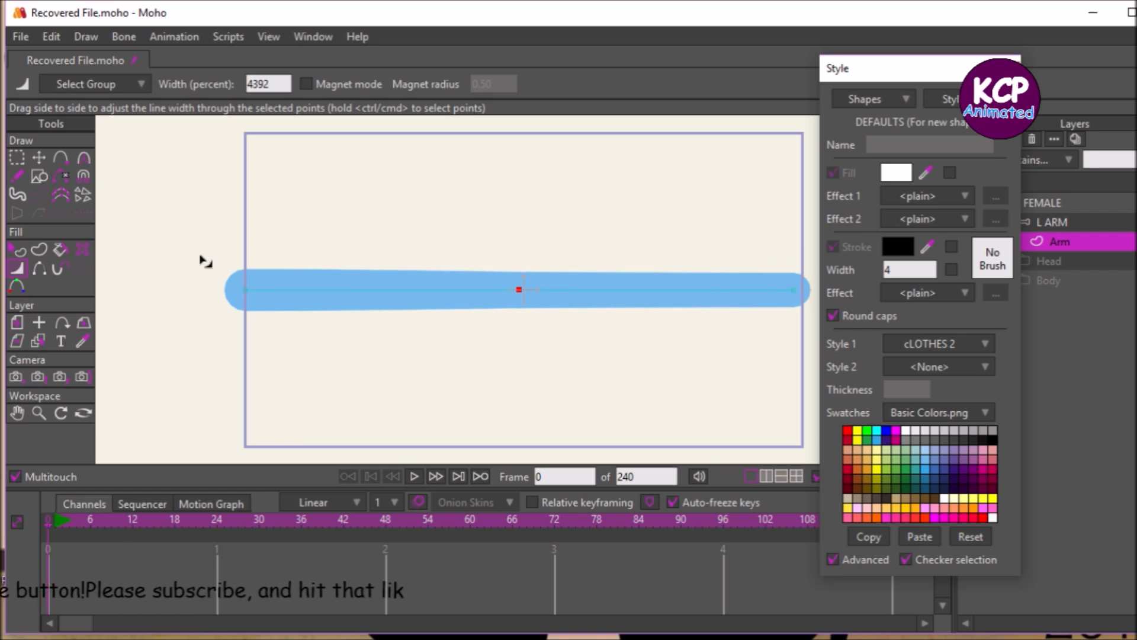
Step: Select the blue arm shape and review its Style 1 choices plus the settings of the cLOTHES 2 and lINE styles
{"action": "left_click", "coordinate": [23, 250]}
{"action": "left_click", "coordinate": [453, 290]}
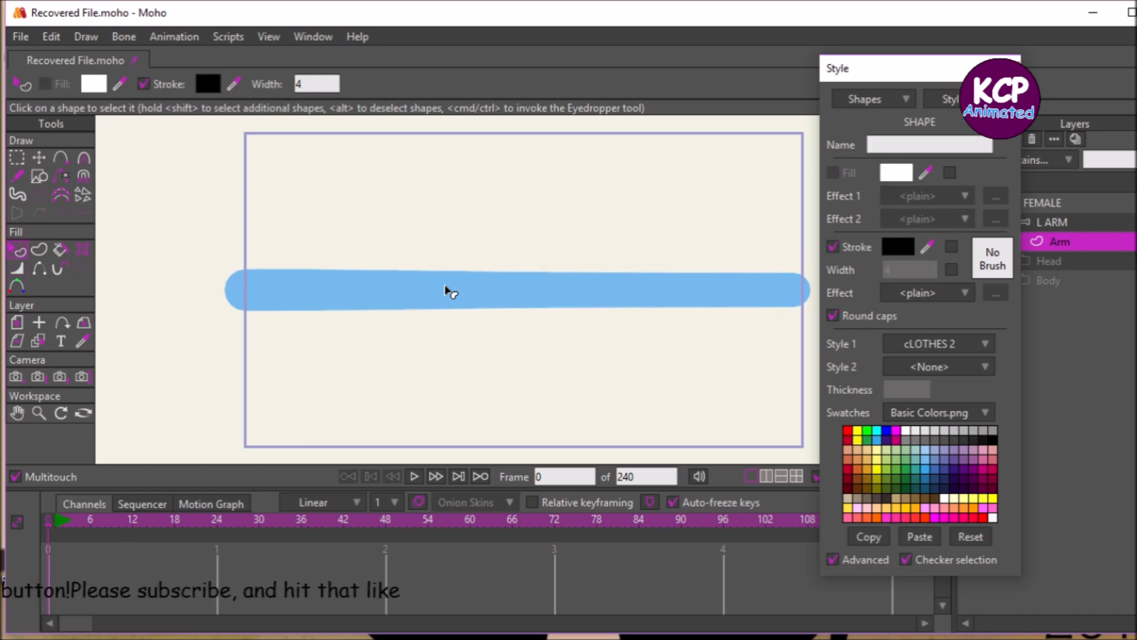
{"action": "left_click", "coordinate": [930, 345]}
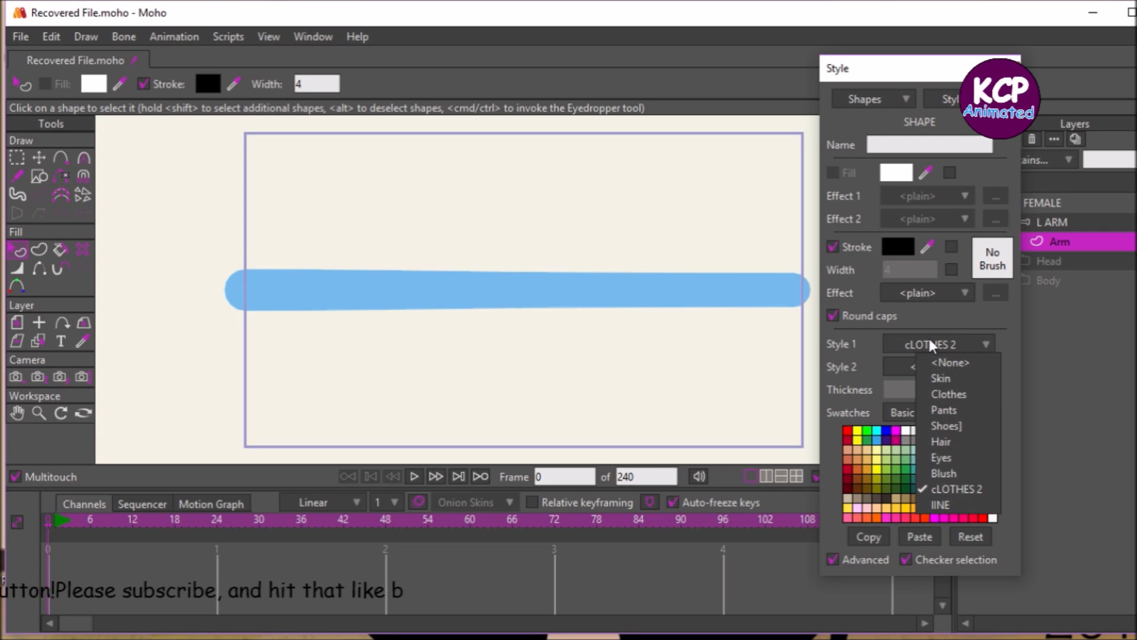
{"action": "left_click", "coordinate": [924, 337]}
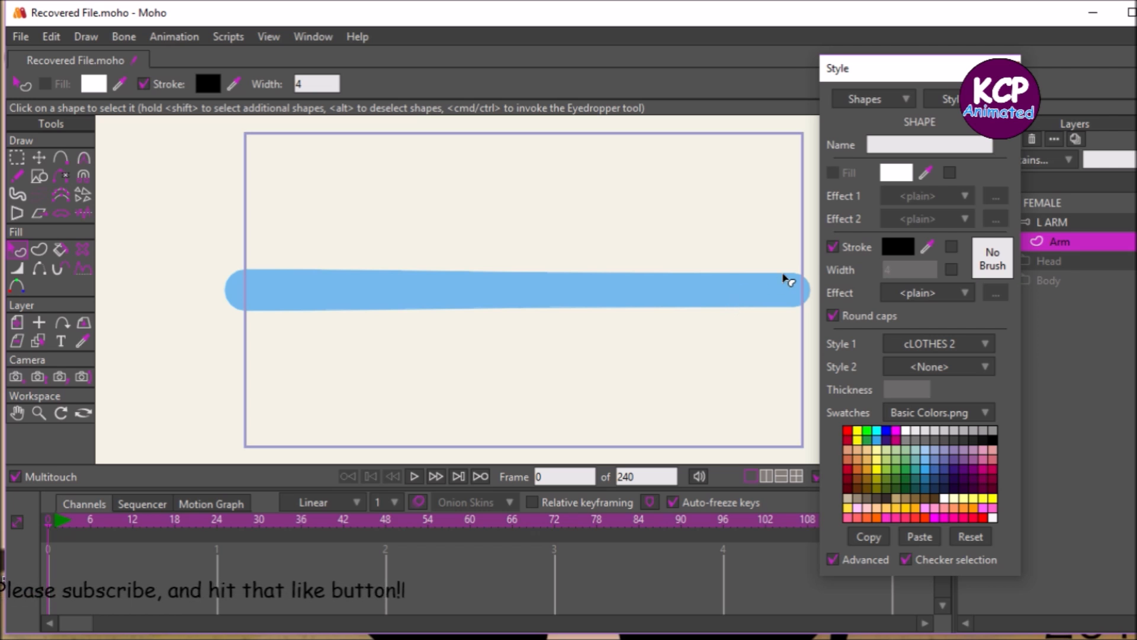
{"action": "left_click", "coordinate": [925, 344]}
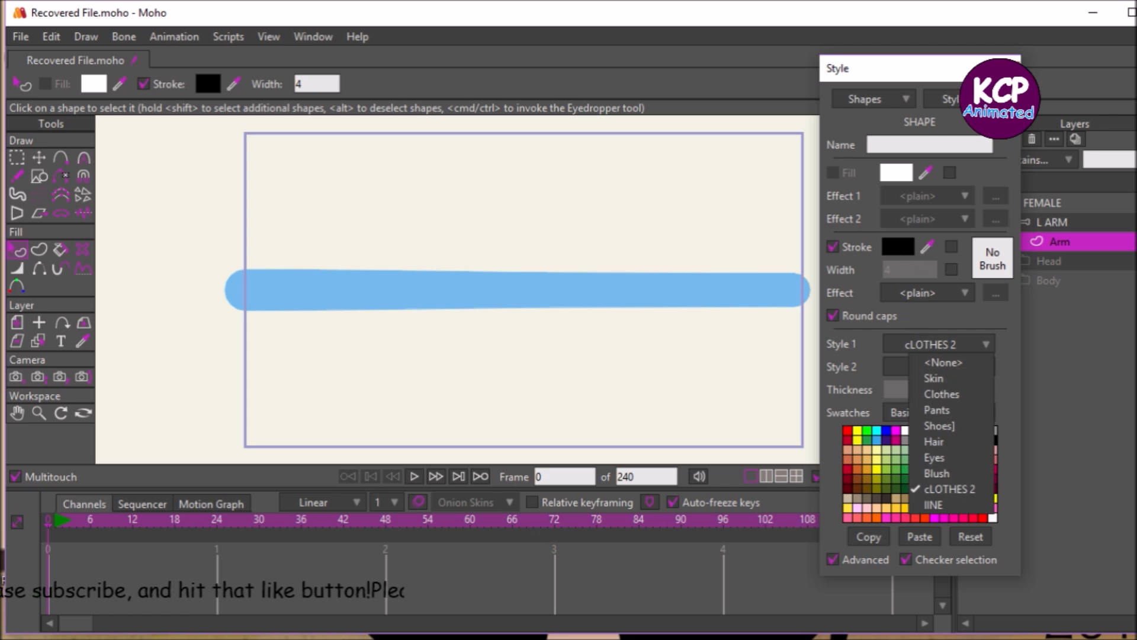
{"action": "left_click", "coordinate": [984, 100]}
{"action": "left_click", "coordinate": [984, 100]}
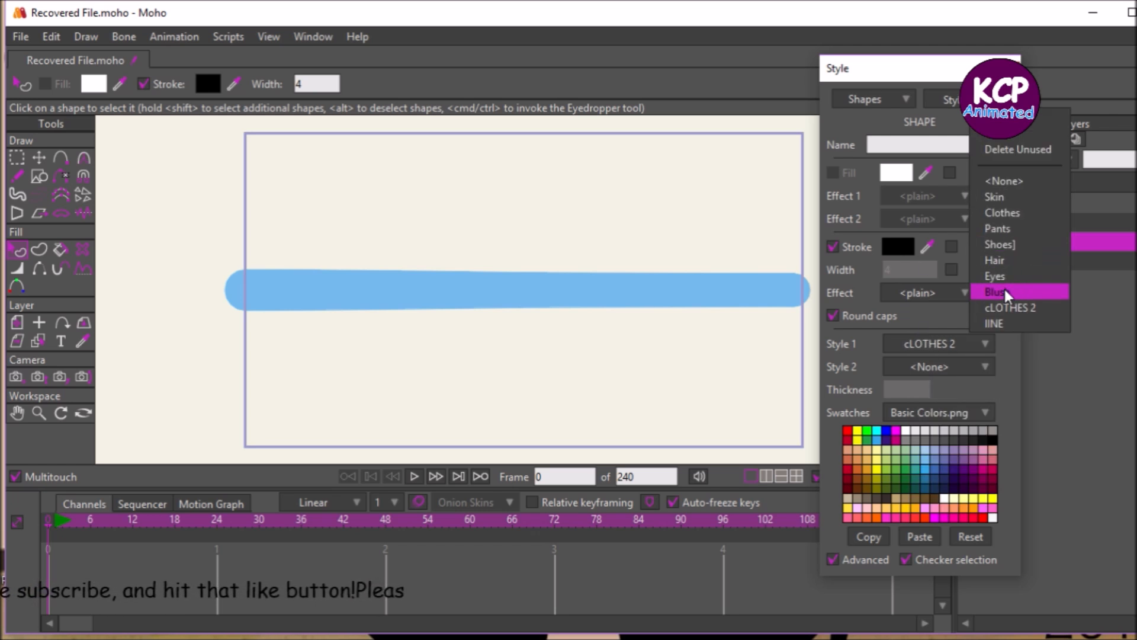
{"action": "left_click", "coordinate": [1011, 305]}
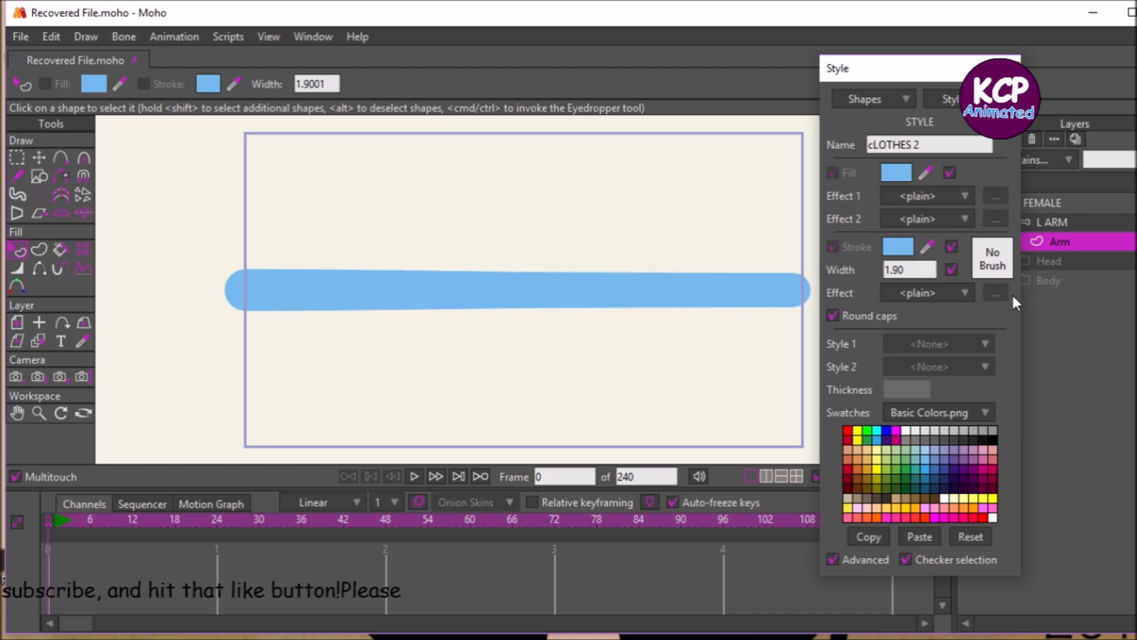
{"action": "left_click", "coordinate": [984, 100]}
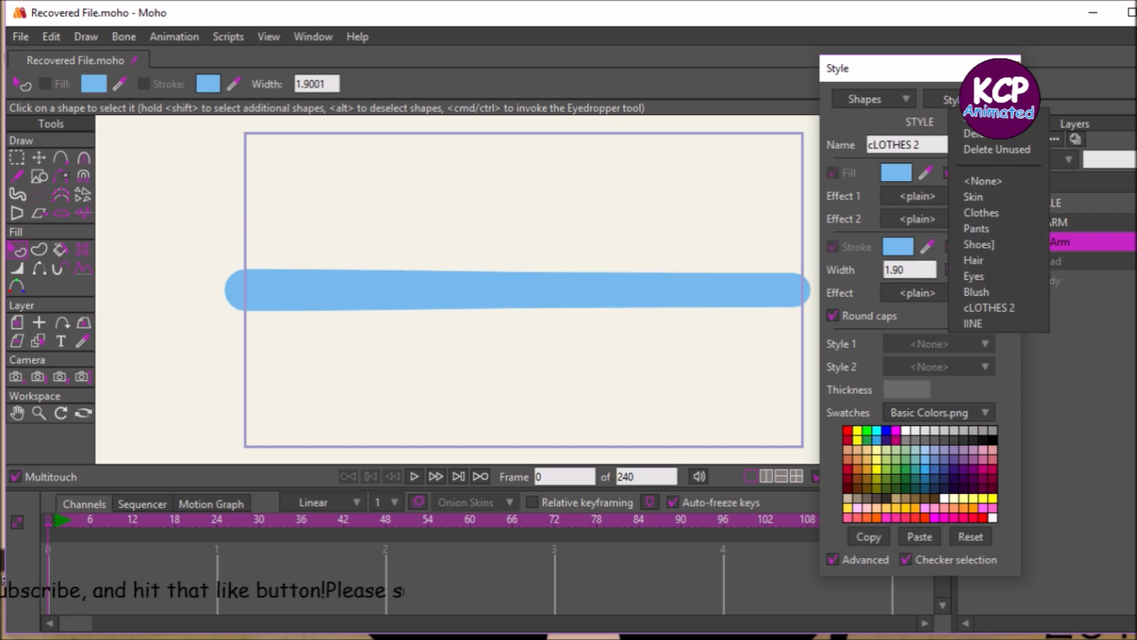
{"action": "left_click", "coordinate": [1003, 324]}
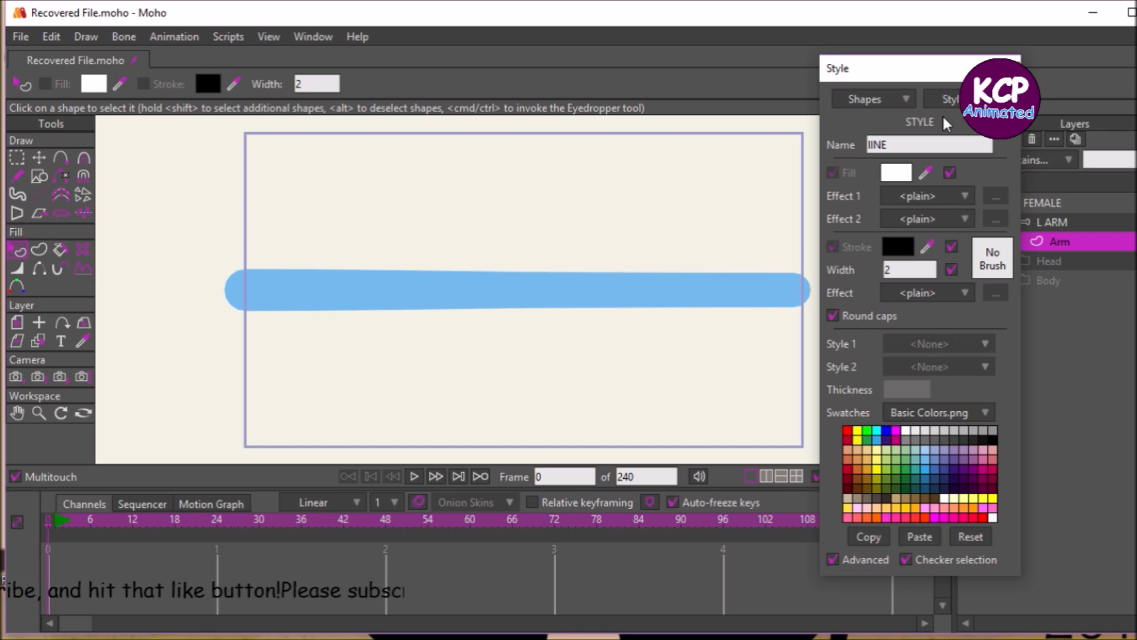
{"action": "left_click", "coordinate": [950, 99]}
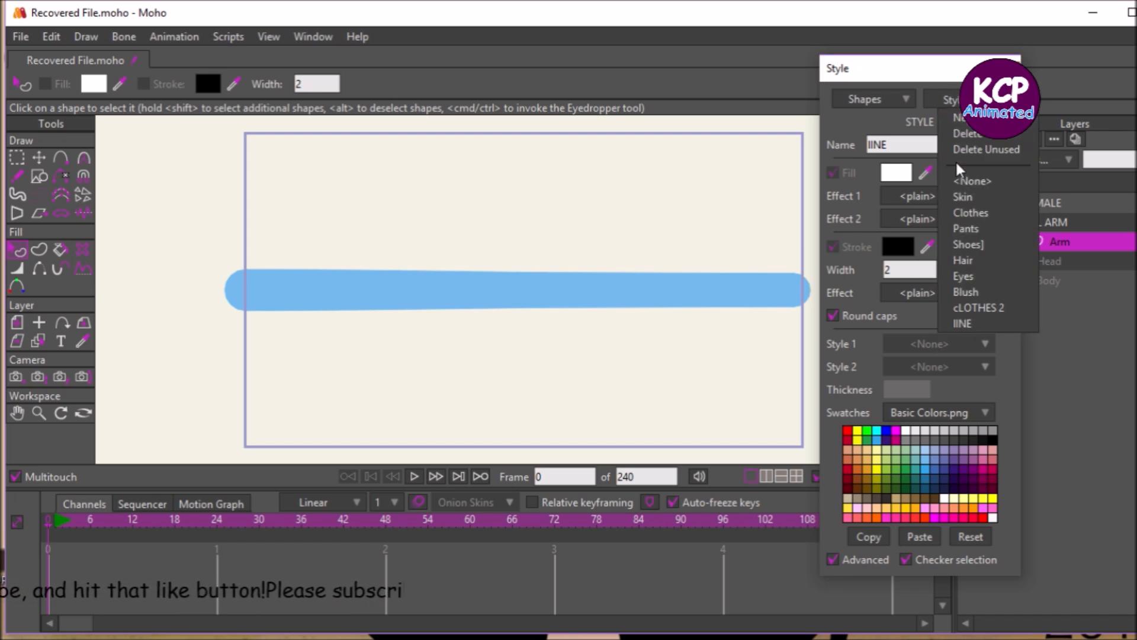
{"action": "left_click", "coordinate": [702, 216]}
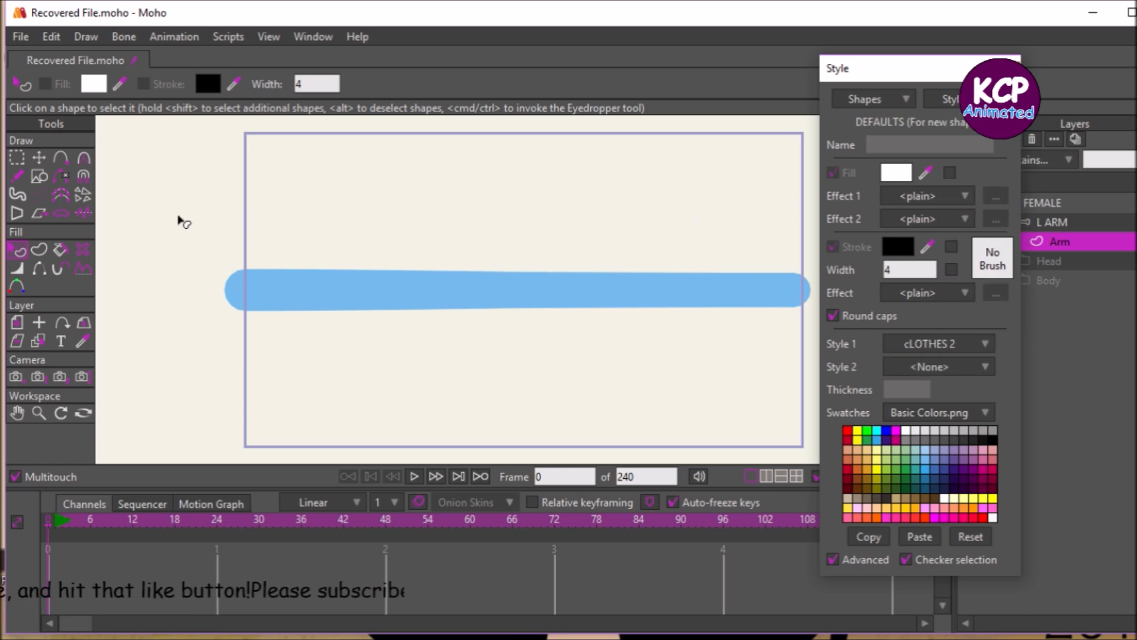
Step: Clear Style 1 in the new-shape defaults, reselect the blue arm shape and create another stroke-only shape from the whole arm line
{"action": "left_click", "coordinate": [943, 343]}
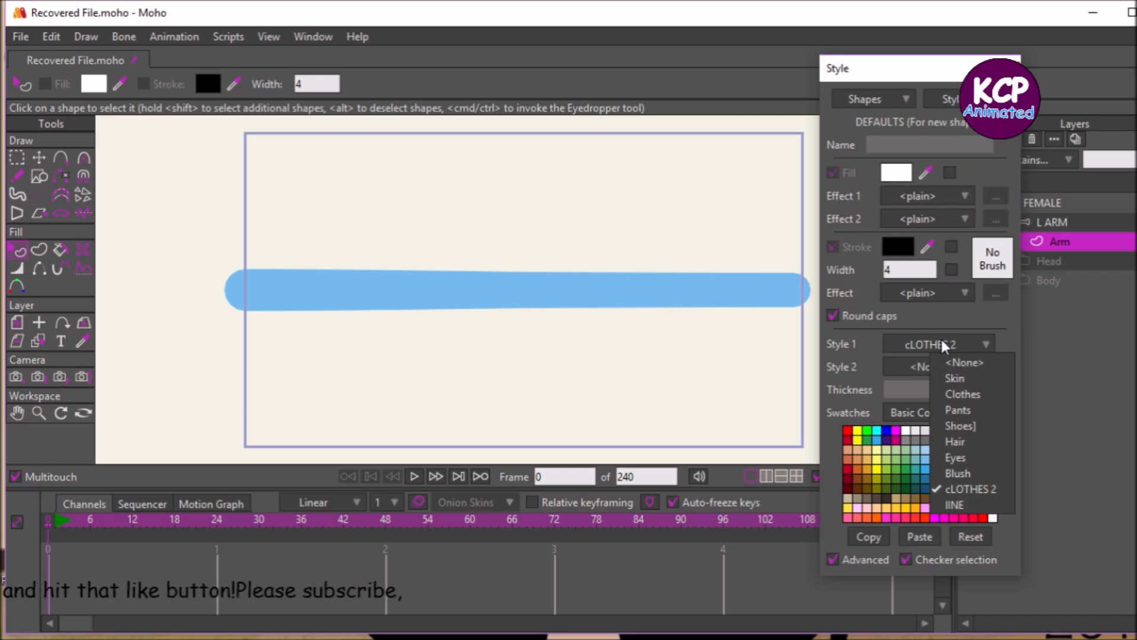
{"action": "left_click", "coordinate": [955, 361]}
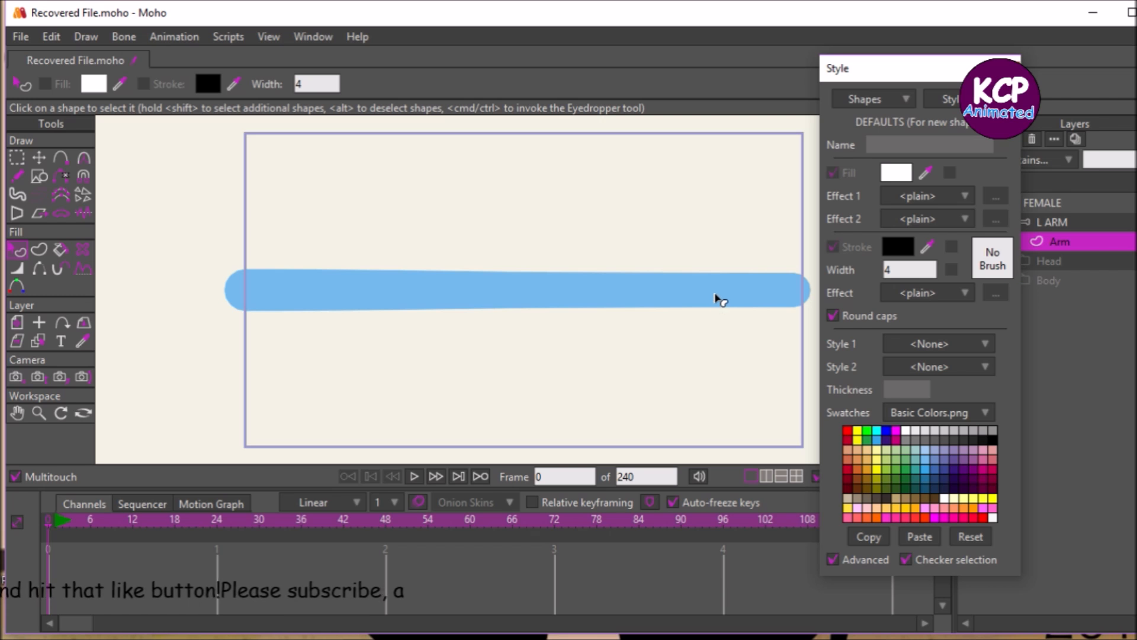
{"action": "left_click", "coordinate": [720, 299]}
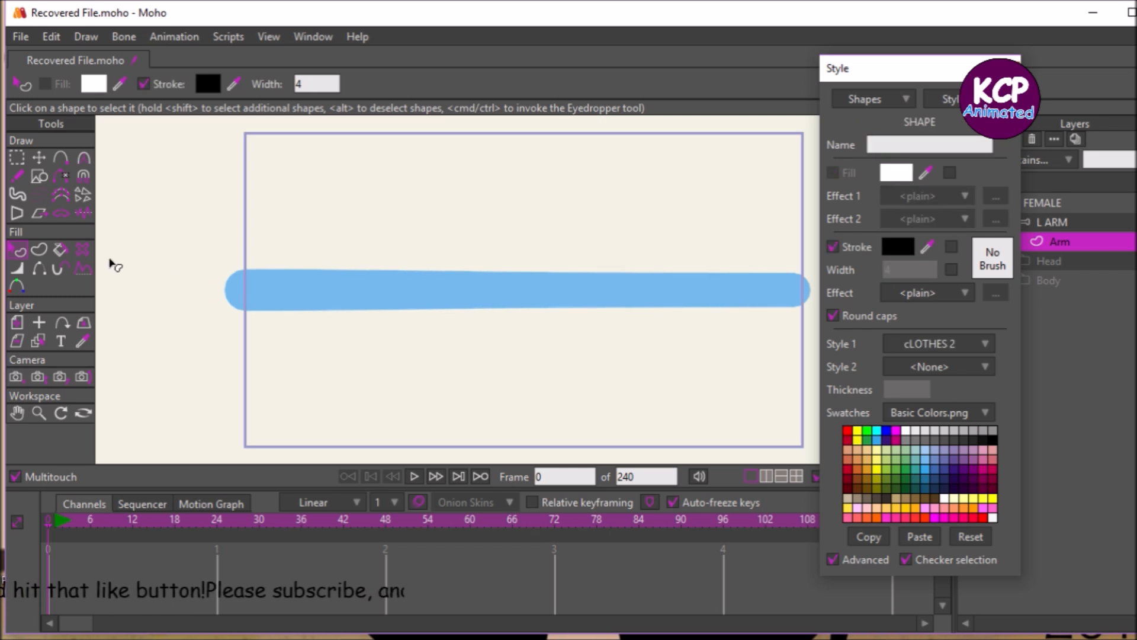
{"action": "key", "text": "u"}
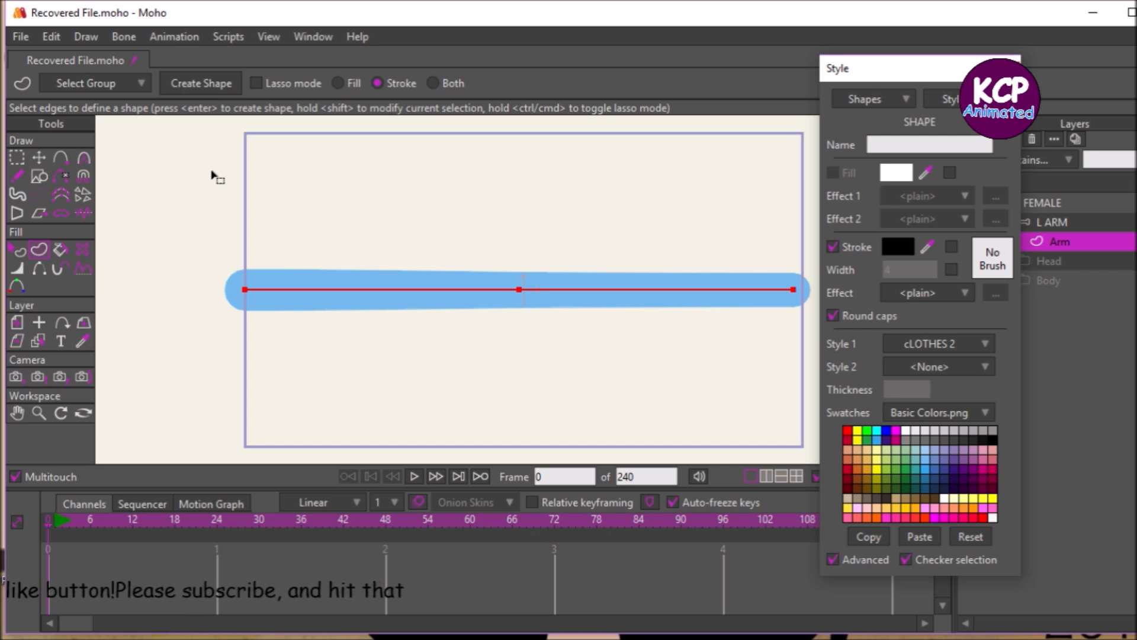
{"action": "key", "text": "Return"}
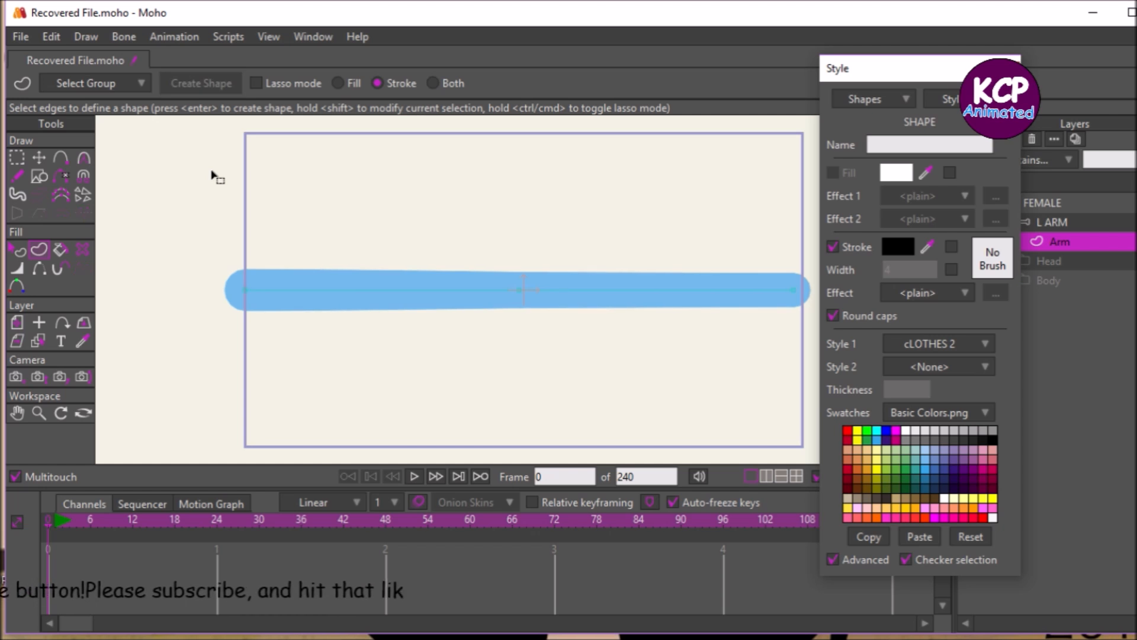
Step: Set Style 1 of the selected arm stroke shape to lINE, undoing the extra shape created on the line and clearing the selection
{"action": "key", "text": "ctrl+a"}
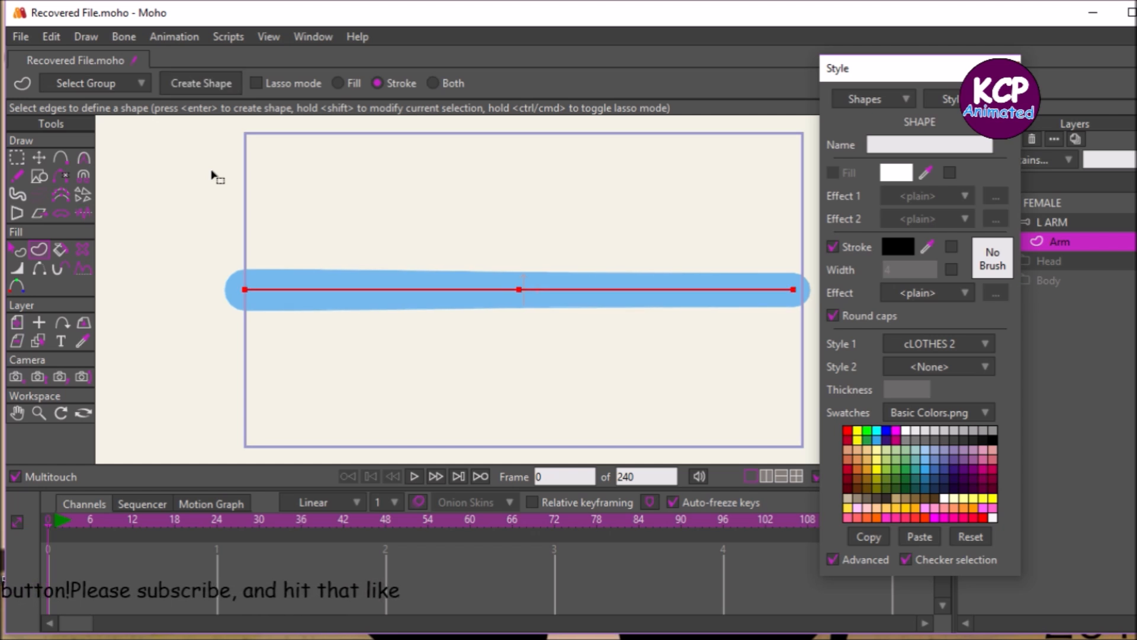
{"action": "left_click", "coordinate": [986, 343]}
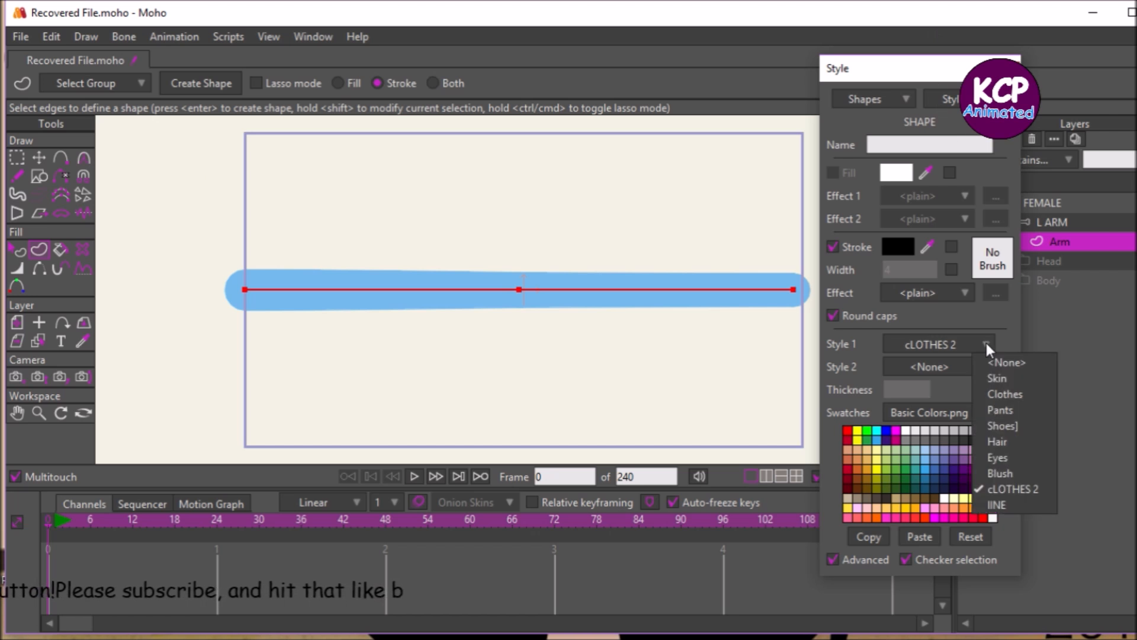
{"action": "left_click", "coordinate": [983, 355]}
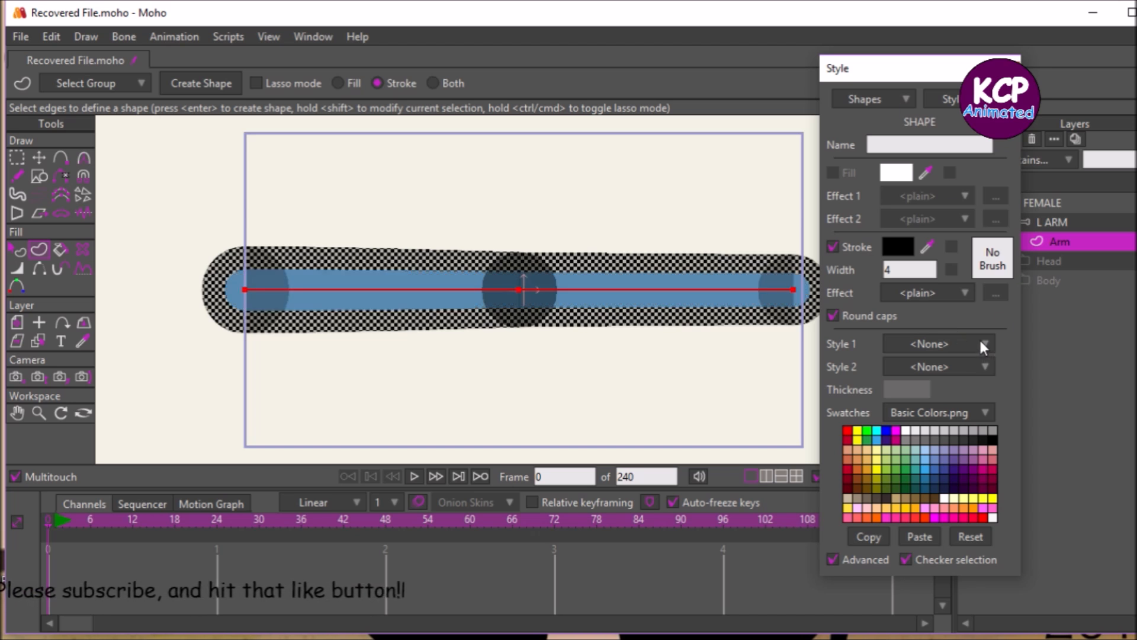
{"action": "left_click", "coordinate": [972, 342]}
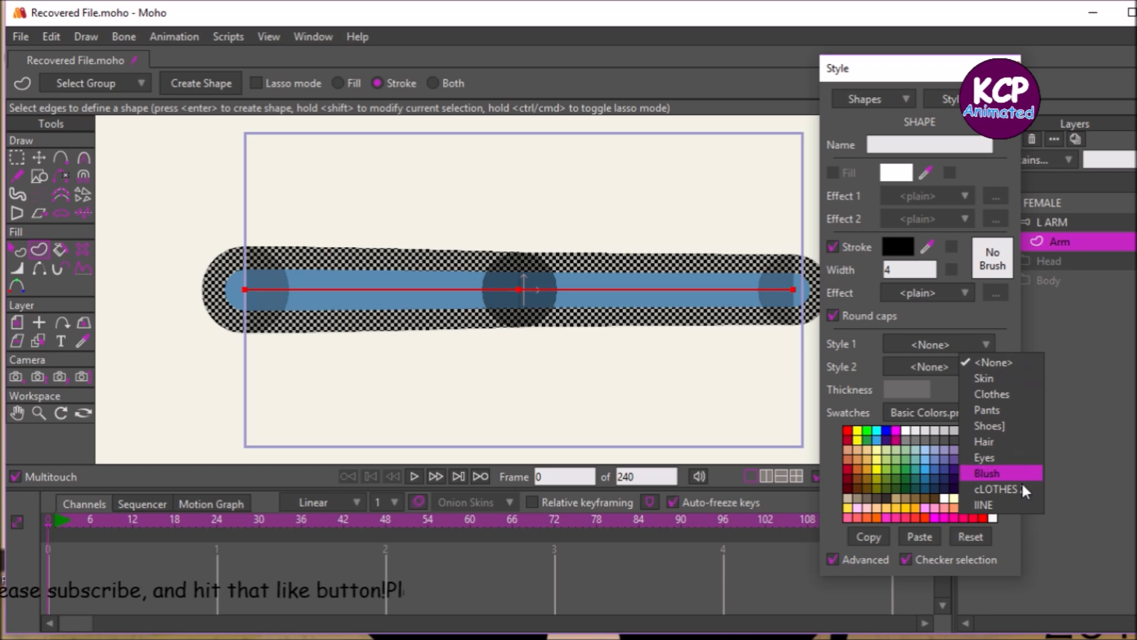
{"action": "left_click", "coordinate": [1022, 505]}
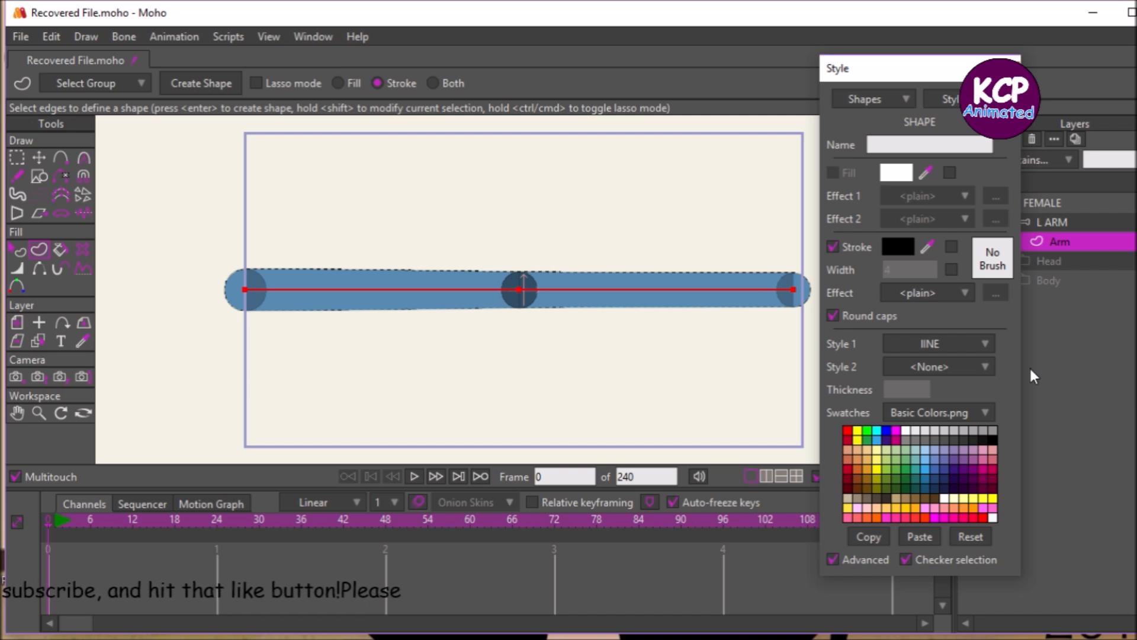
{"action": "key", "text": "Return"}
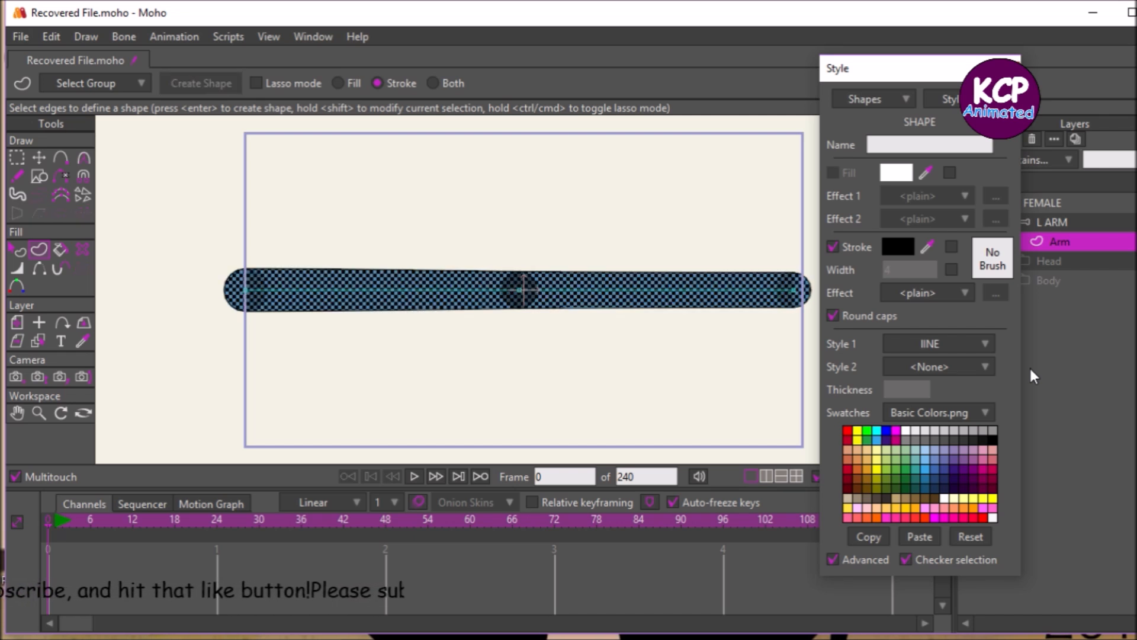
{"action": "key", "text": "ctrl+z"}
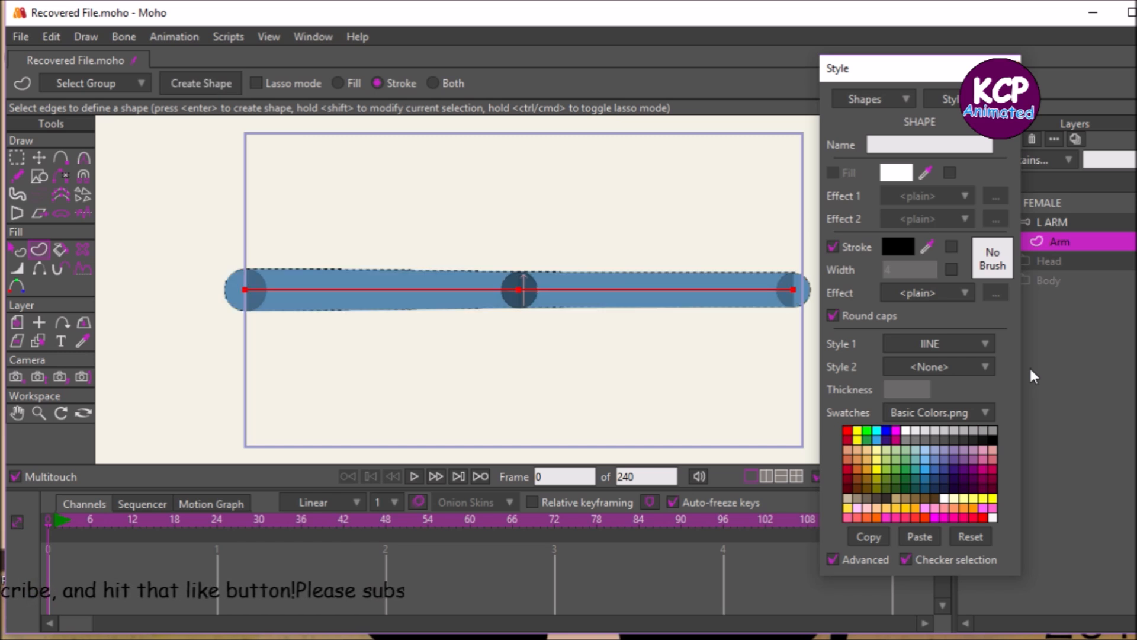
{"action": "key", "text": "Return"}
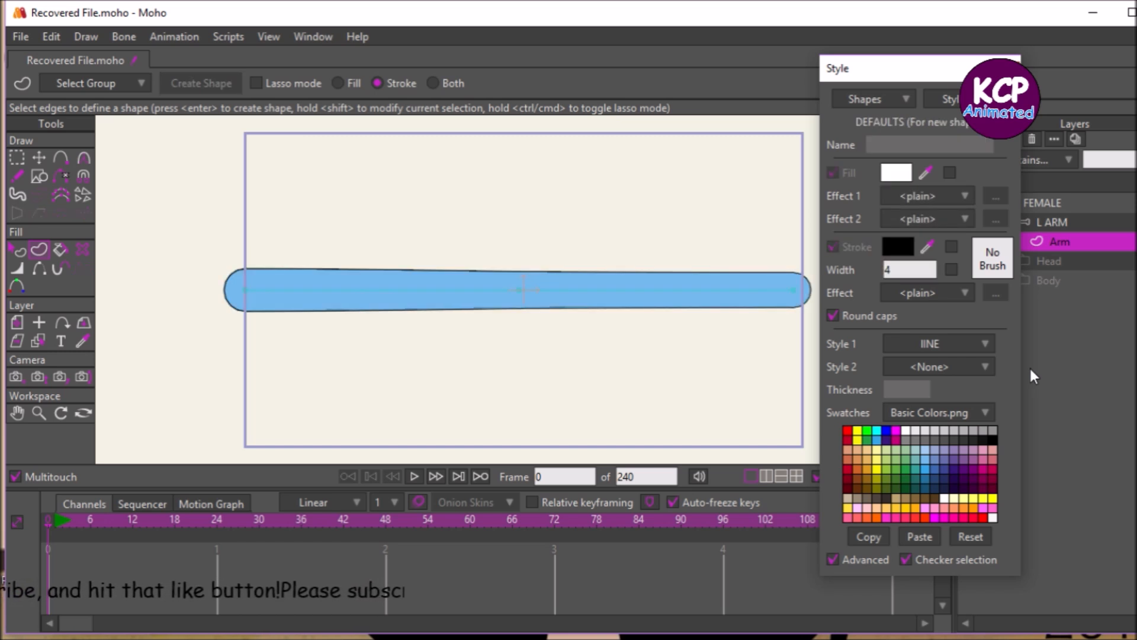
Step: Render the current frame to check the outlined blue arm and close the preview
{"action": "key", "text": "ctrl+r"}
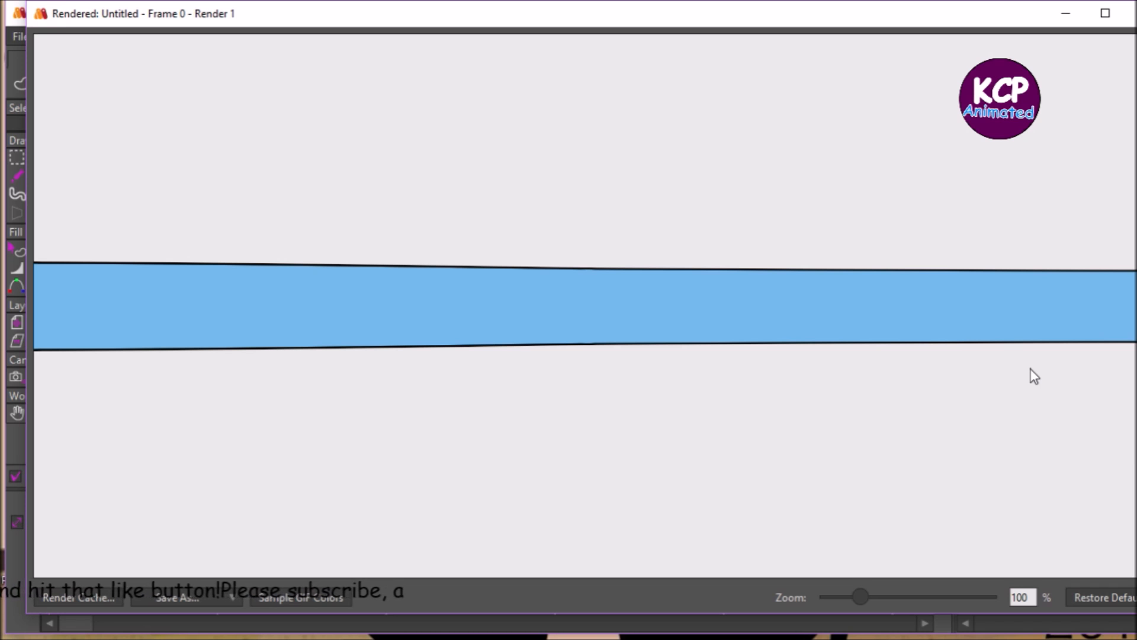
{"action": "left_click", "coordinate": [1133, 14]}
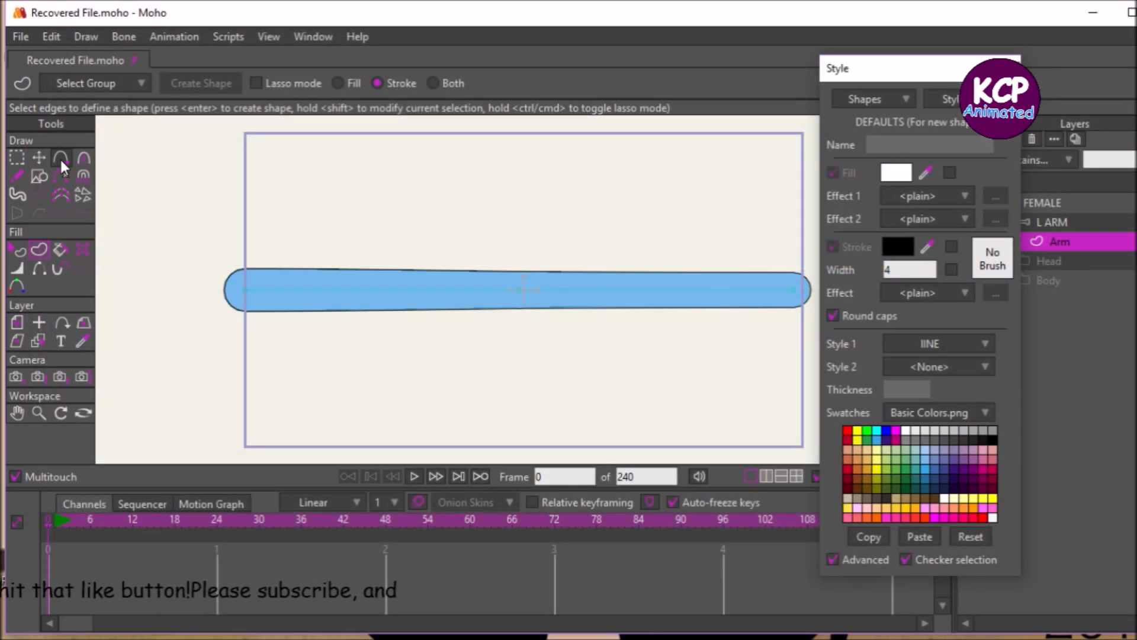
Step: Shorten the arm by moving its wrist-end point horizontally inward to about X 1.335, Y 0, undoing the first off-axis attempt
{"action": "left_click", "coordinate": [39, 157]}
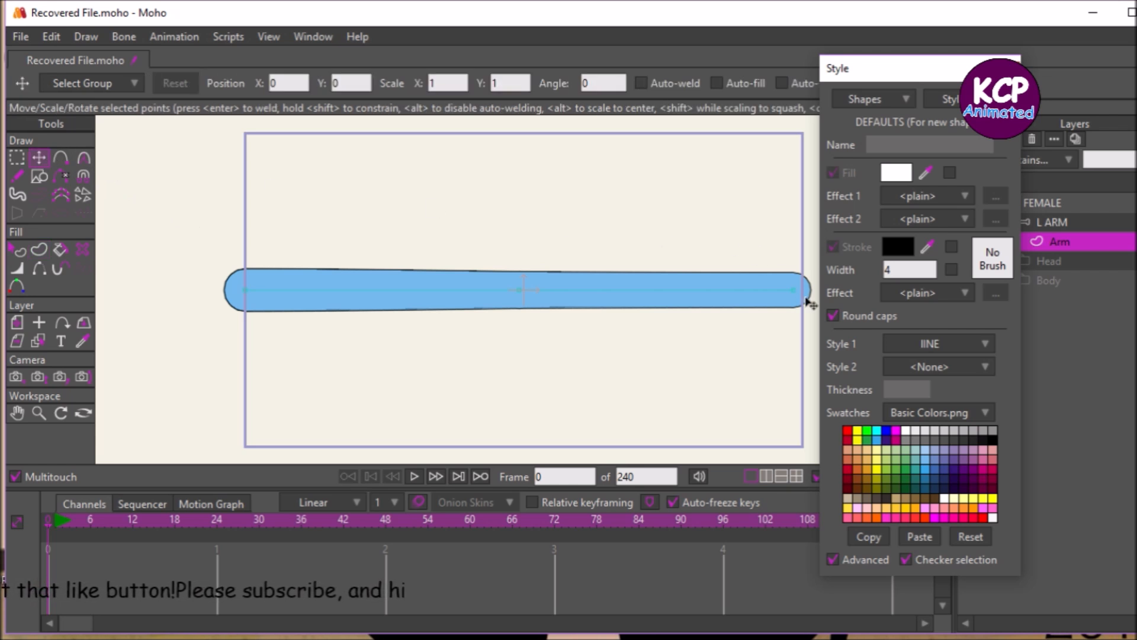
{"action": "left_click_drag", "start_coordinate": [800, 290], "coordinate": [761, 291]}
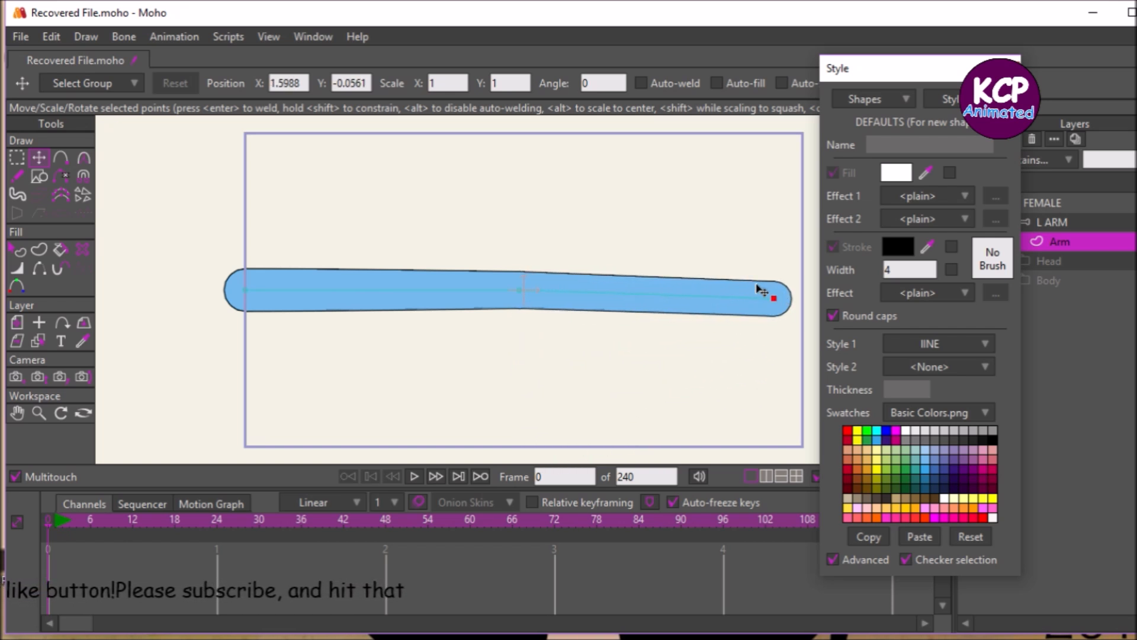
{"action": "key", "text": "ctrl+z"}
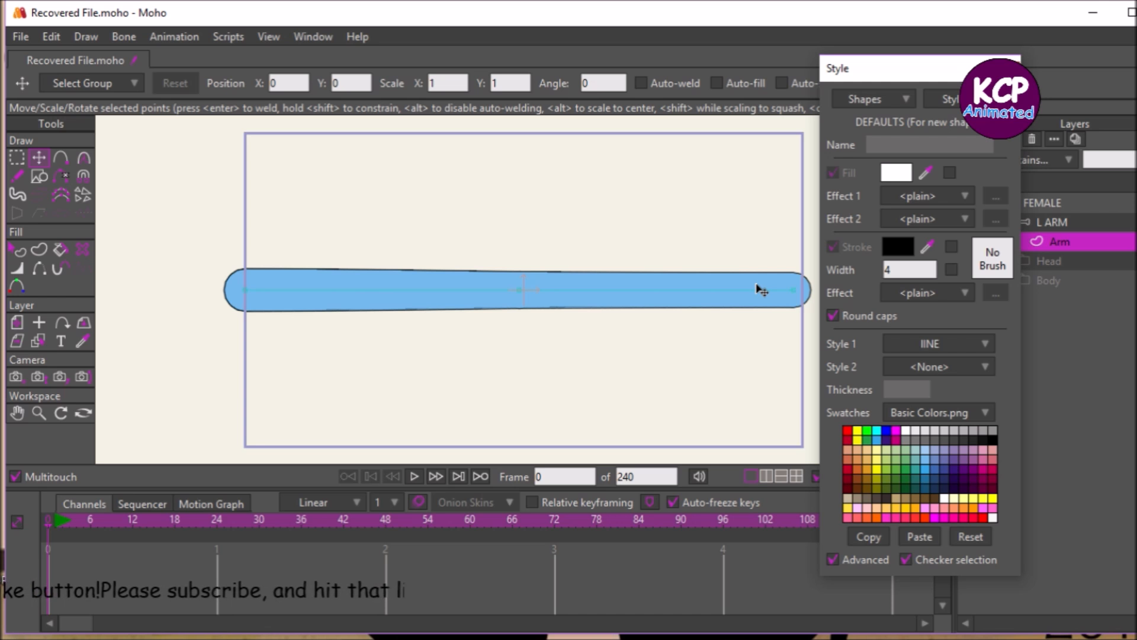
{"action": "left_click_drag", "start_coordinate": [802, 294], "coordinate": [760, 289]}
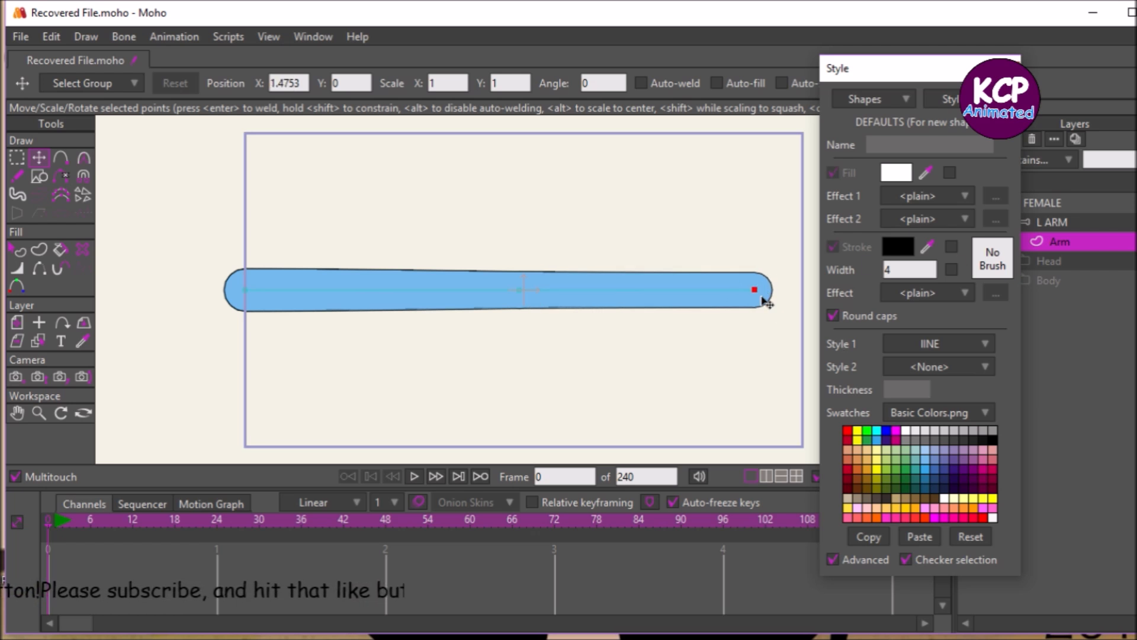
{"action": "left_click_drag", "start_coordinate": [754, 290], "coordinate": [732, 289]}
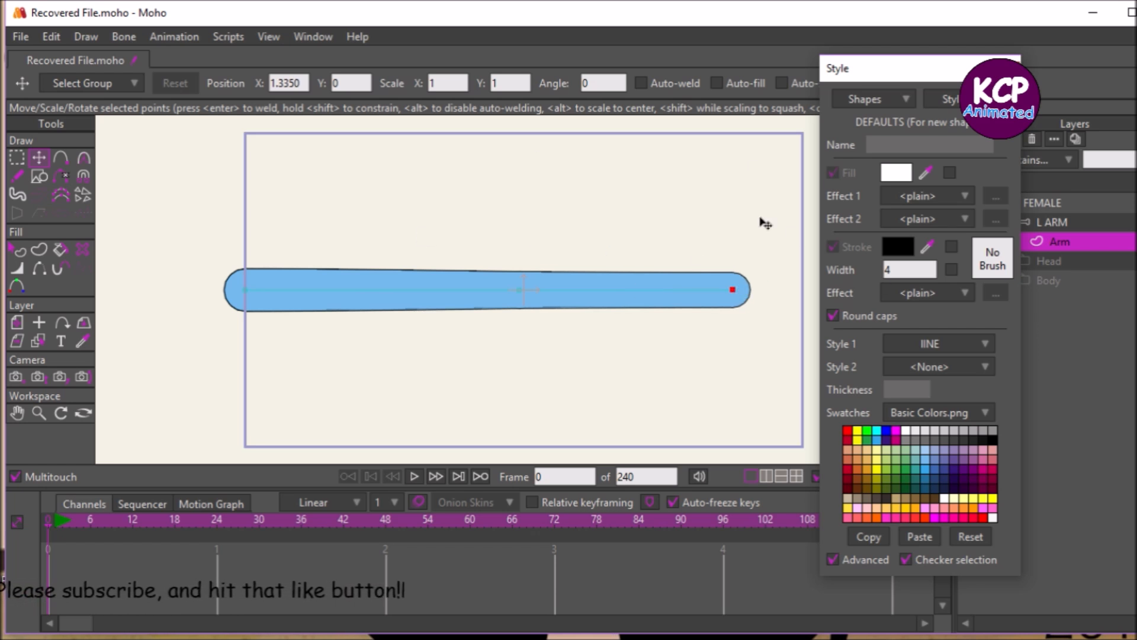
Step: Select the oval Draw Shape tool and create a new style named hAND
{"action": "left_click", "coordinate": [39, 176]}
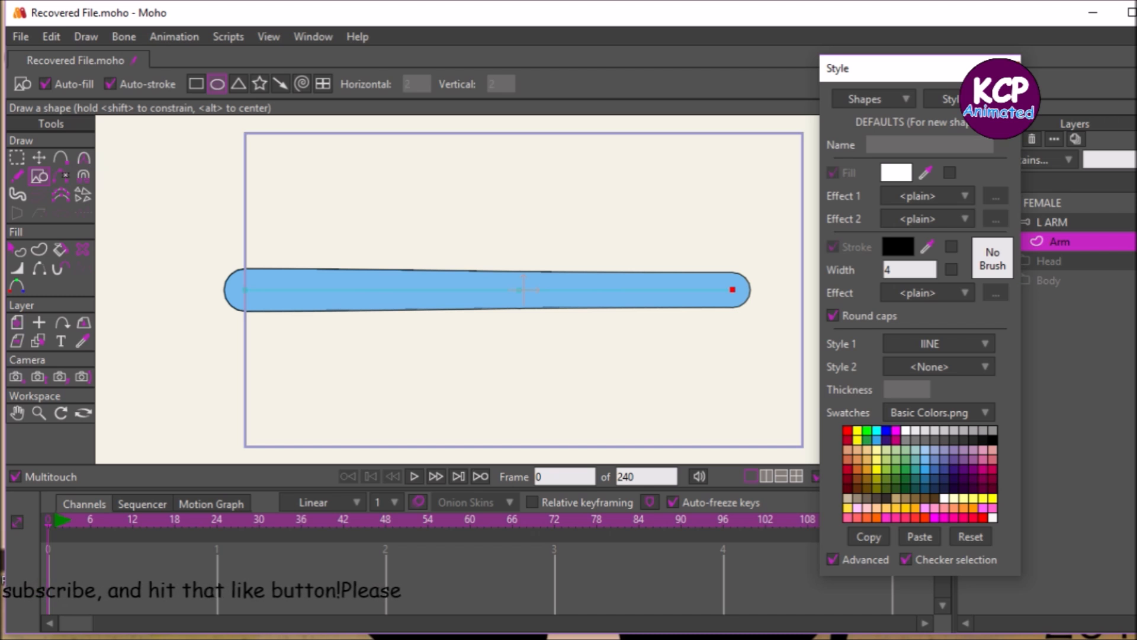
{"action": "left_click", "coordinate": [967, 100]}
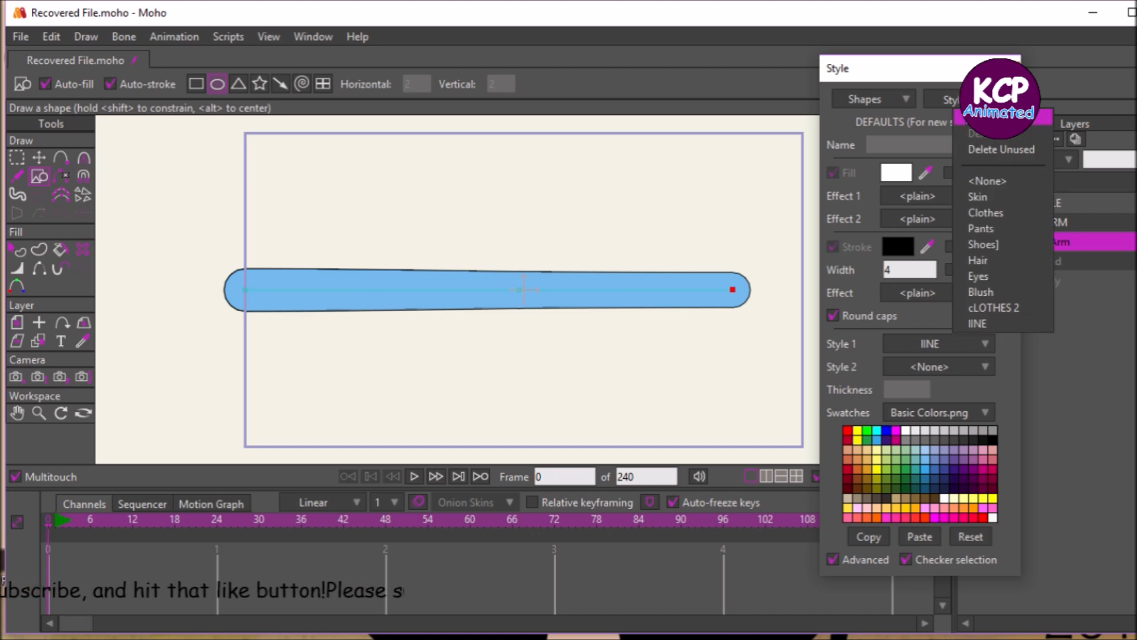
{"action": "left_click", "coordinate": [1001, 116]}
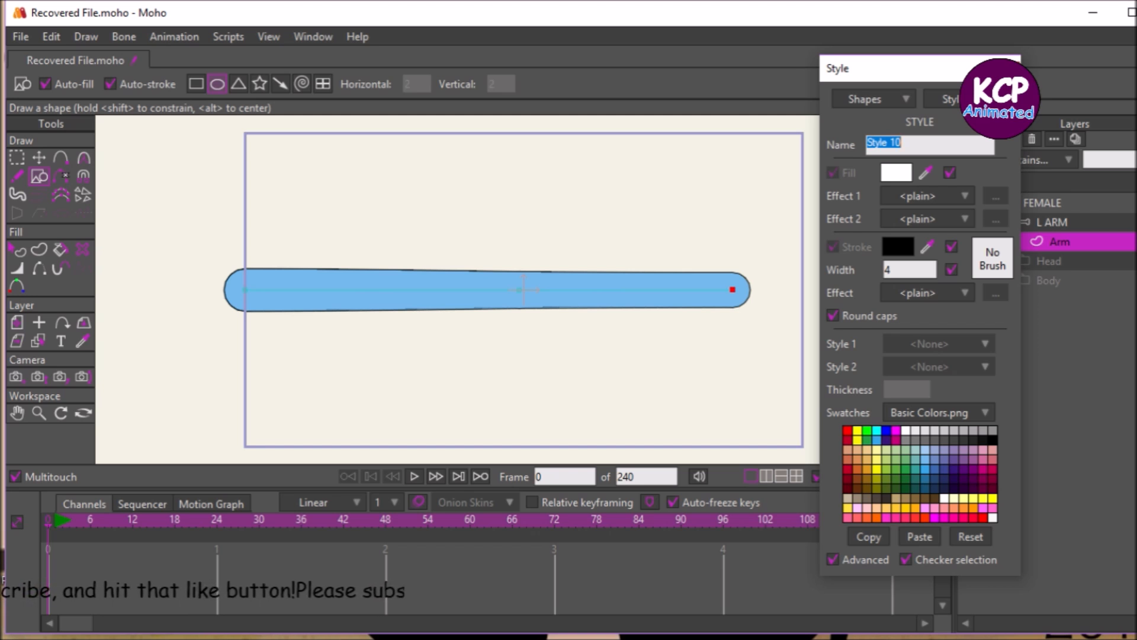
{"action": "type", "text": "hAND"}
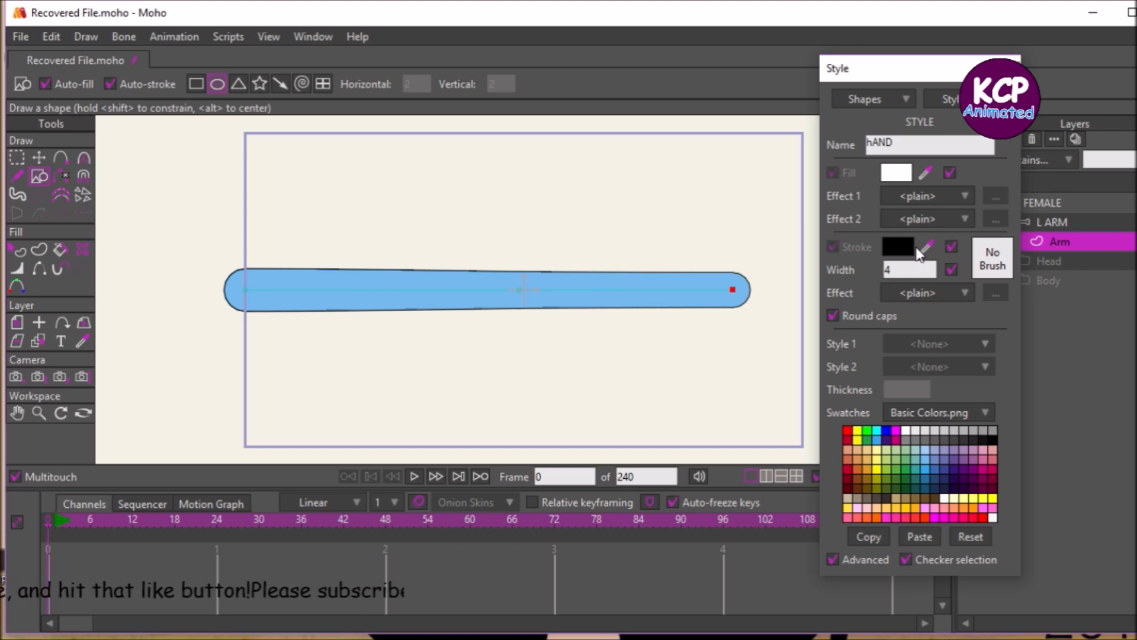
{"action": "key", "text": "Return"}
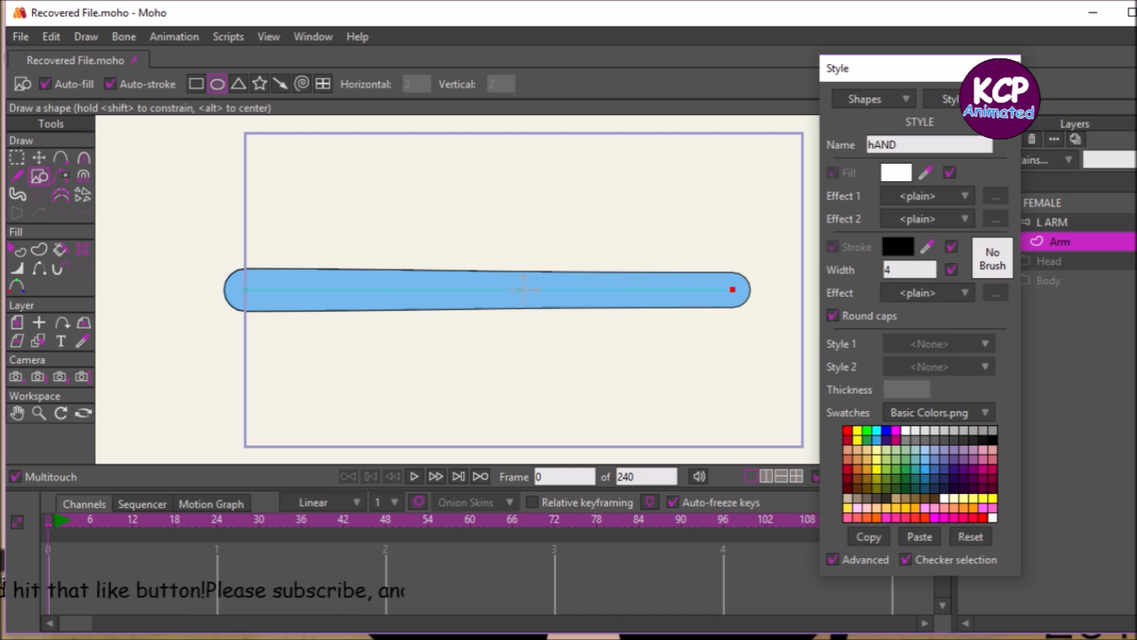
Step: Copy the Skin style's fill colour code and set the hAND style's stroke colour to 9E8253
{"action": "left_click", "coordinate": [980, 99]}
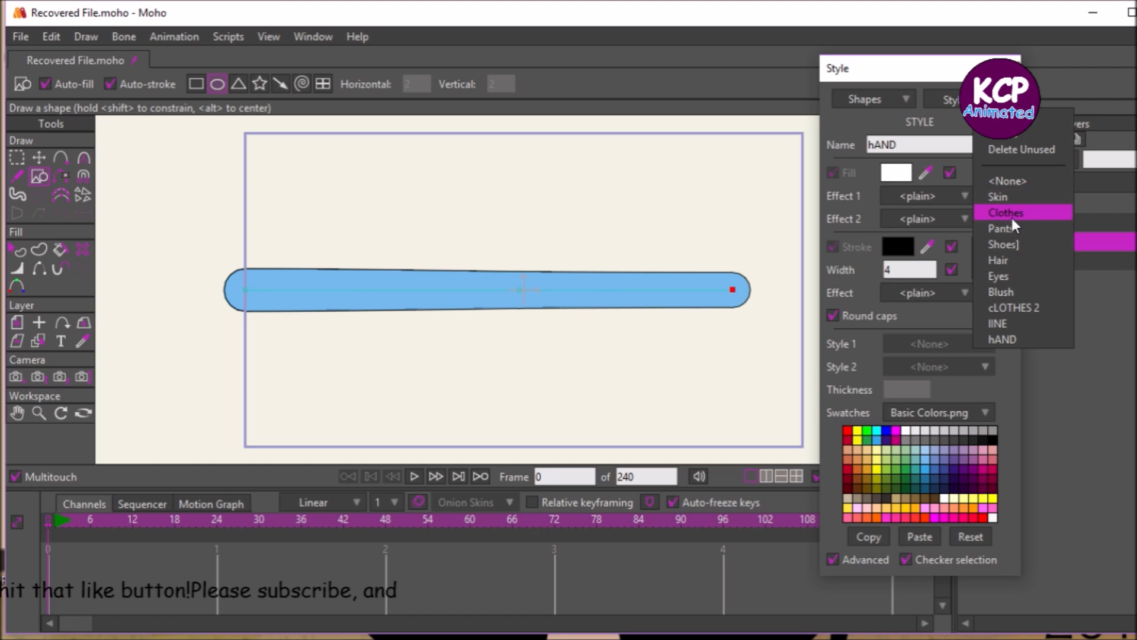
{"action": "left_click", "coordinate": [1001, 197]}
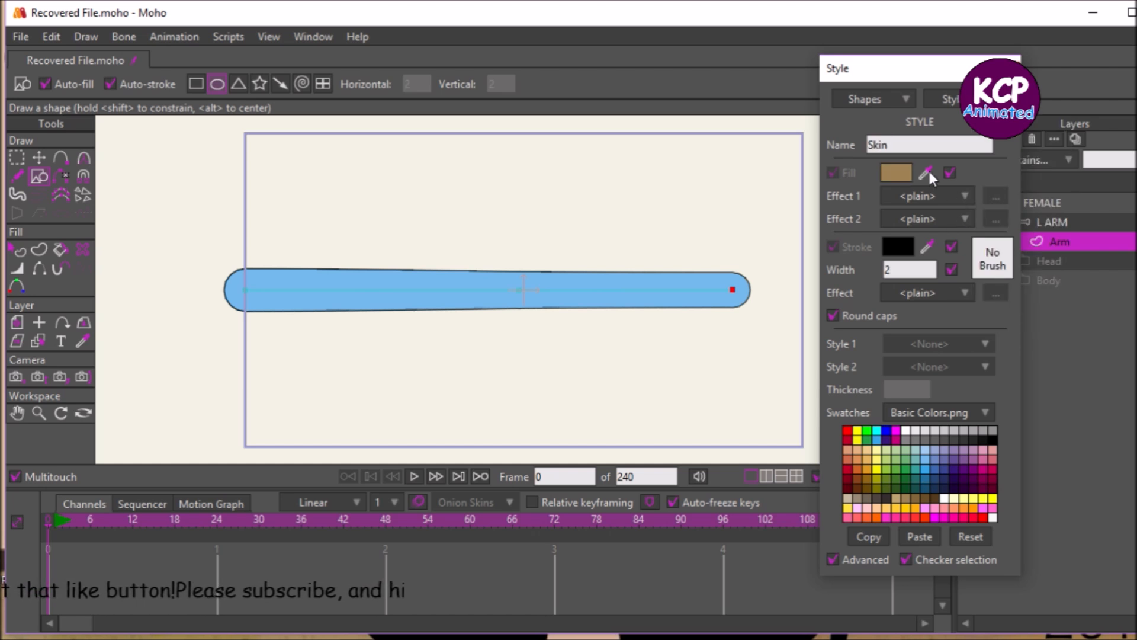
{"action": "left_click", "coordinate": [896, 175]}
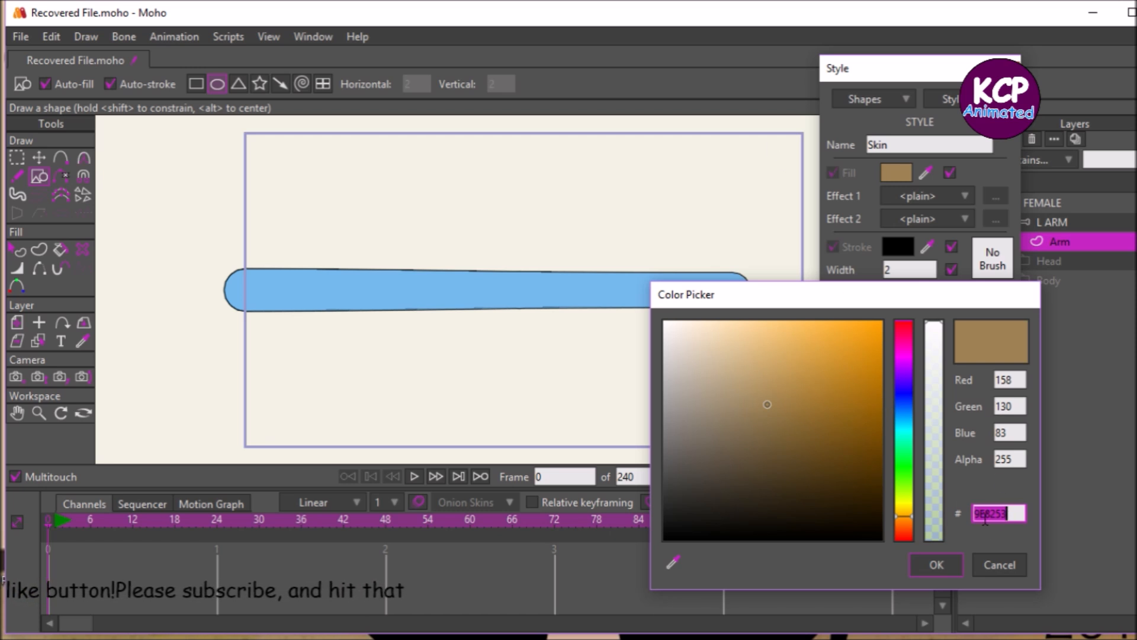
{"action": "left_click", "coordinate": [945, 561]}
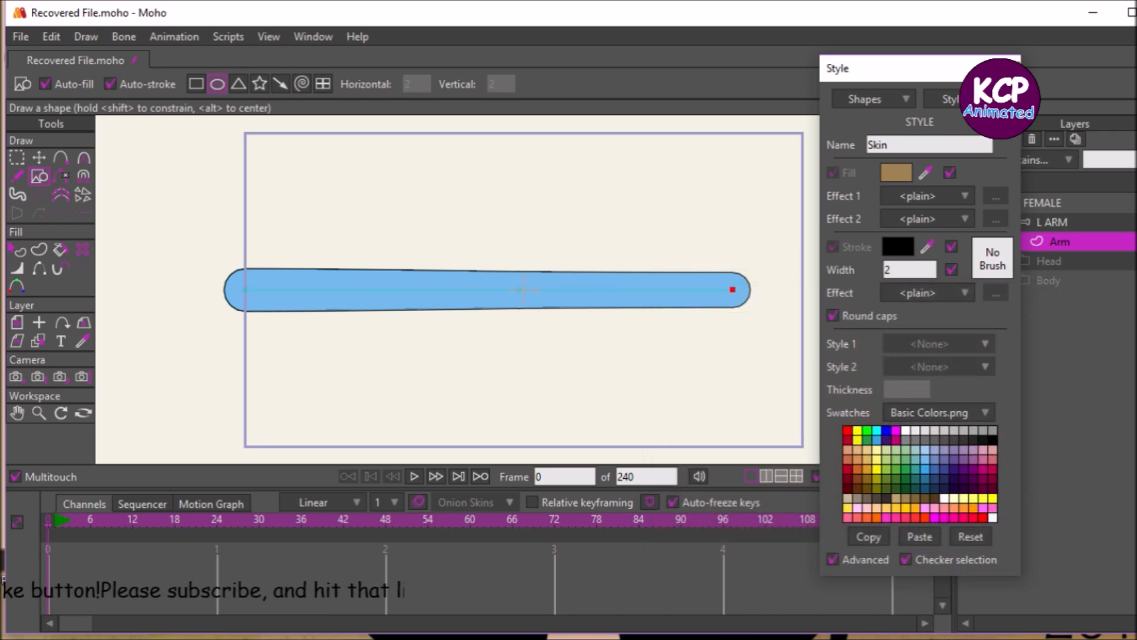
{"action": "left_click", "coordinate": [977, 99]}
{"action": "left_click", "coordinate": [1003, 339]}
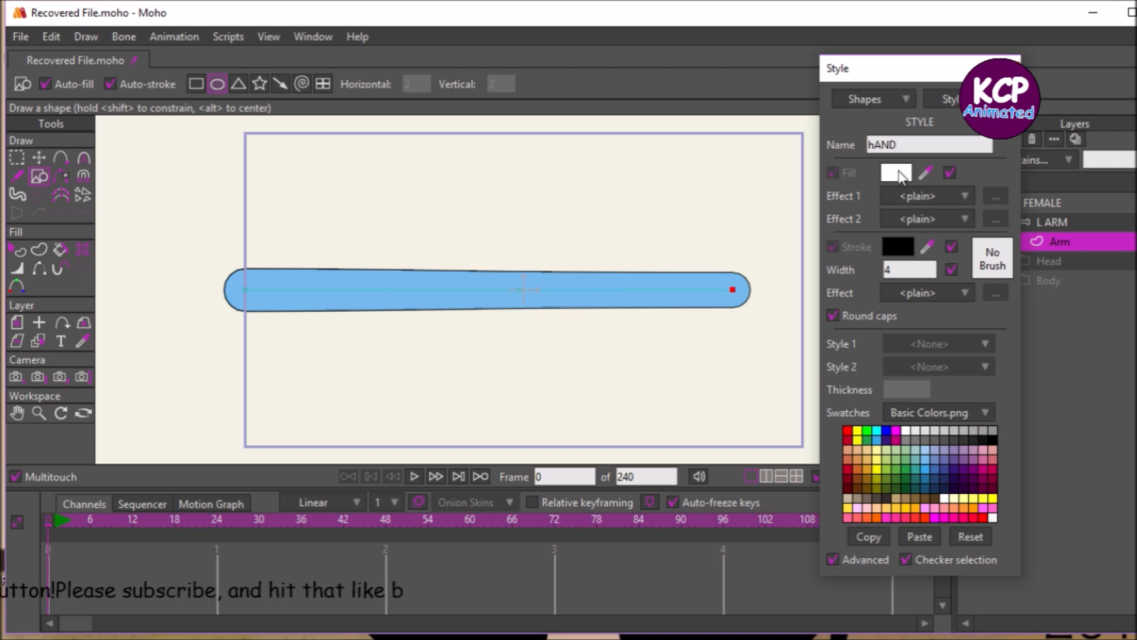
{"action": "left_click", "coordinate": [898, 240]}
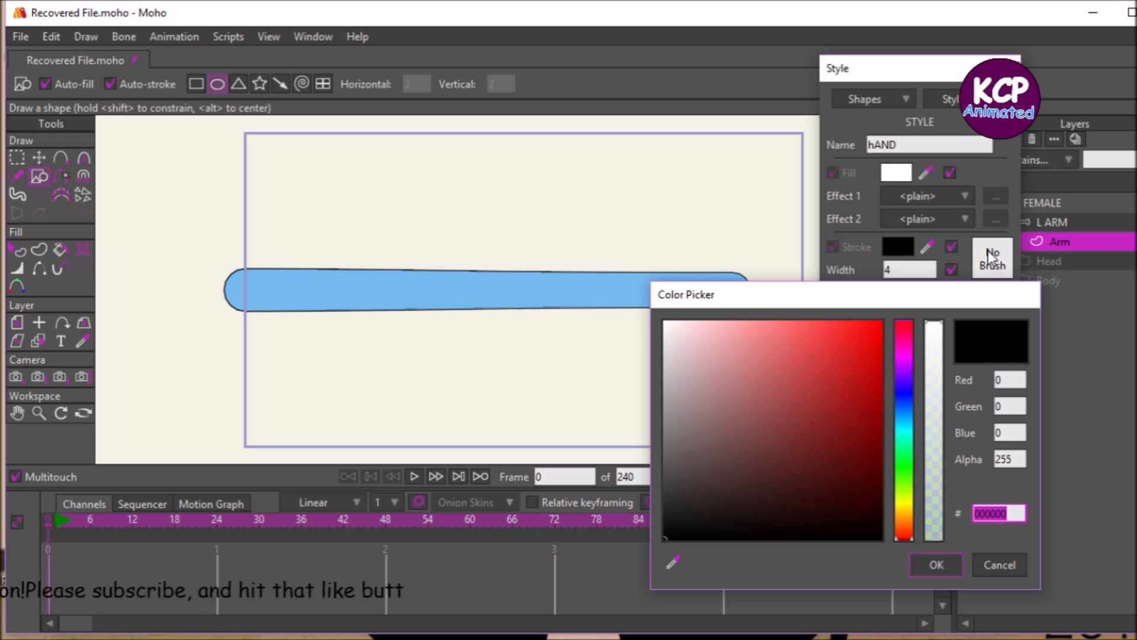
{"action": "type", "text": "9E8253"}
{"action": "key", "text": "Return"}
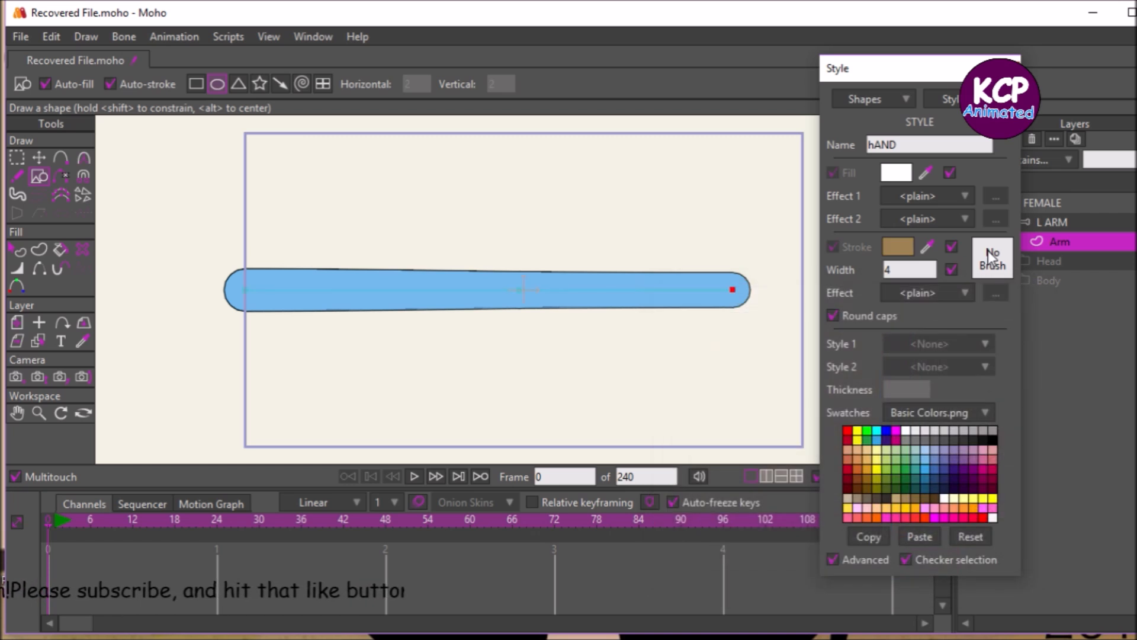
Step: Set the hAND style's stroke width to 1.90, return to the new-shape defaults and close the Style window
{"action": "left_click", "coordinate": [910, 267]}
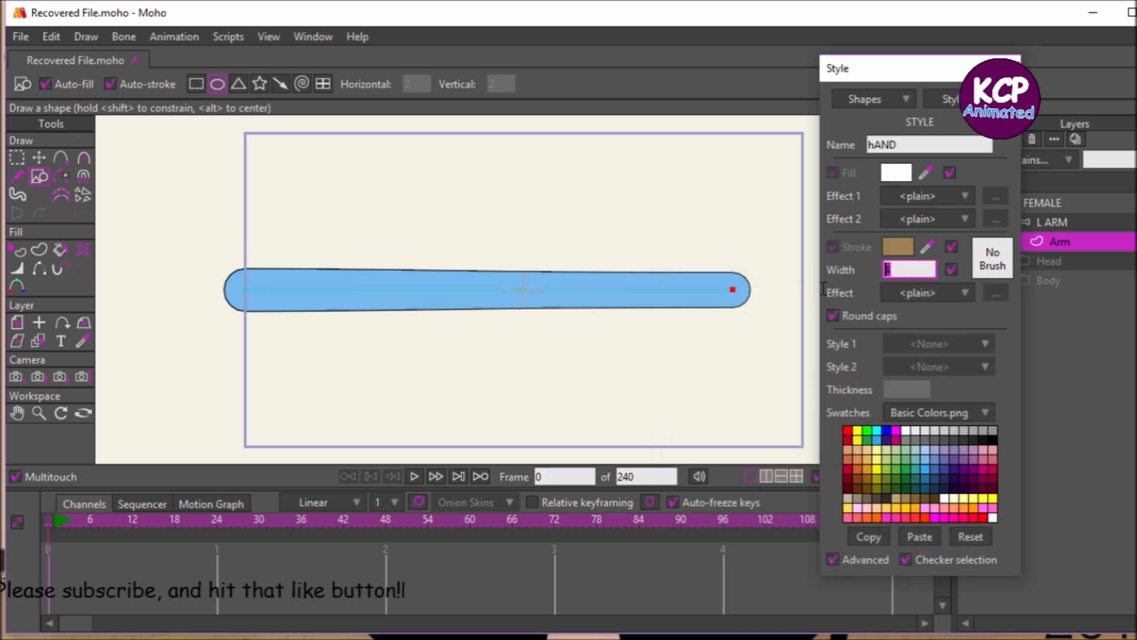
{"action": "key", "text": "BackSpace"}
{"action": "type", "text": "1.90"}
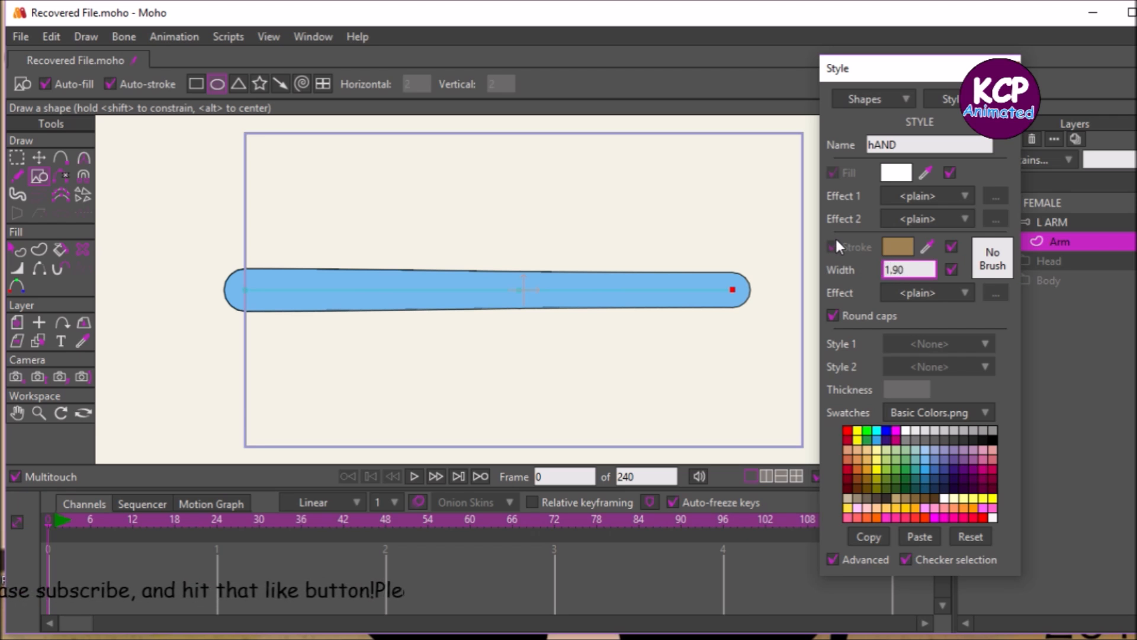
{"action": "key", "text": "Return"}
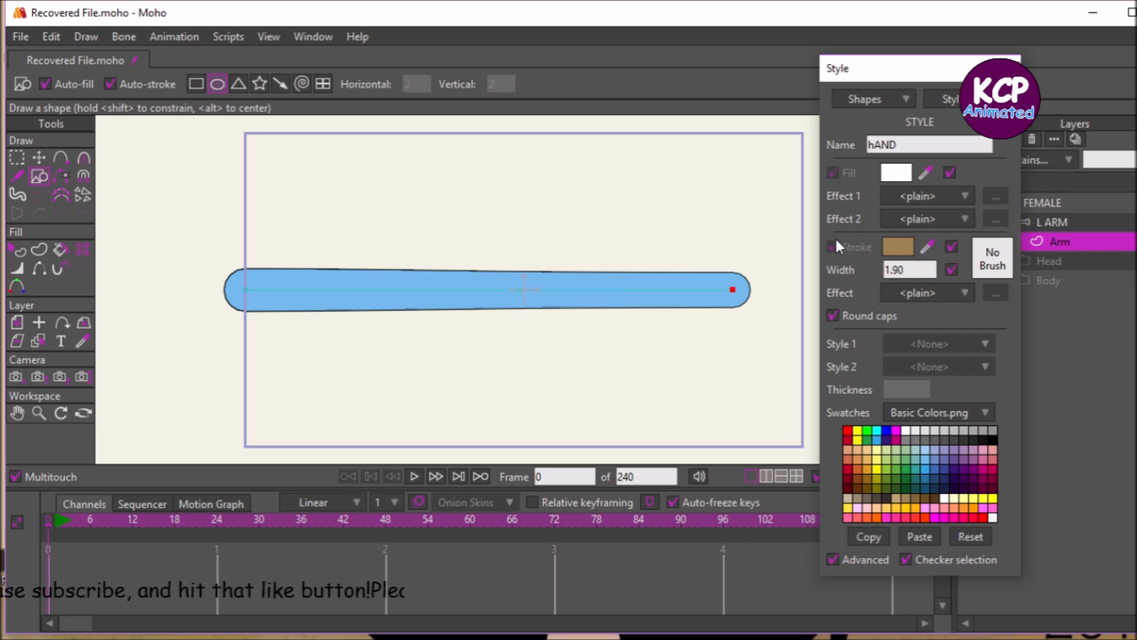
{"action": "left_click", "coordinate": [951, 100]}
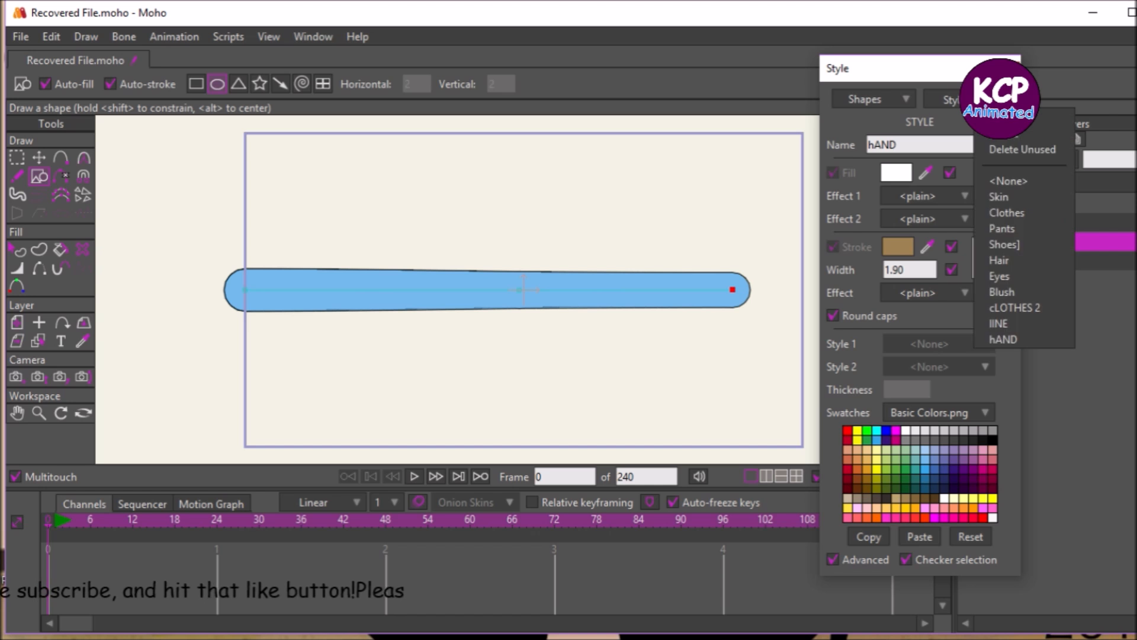
{"action": "left_click", "coordinate": [1011, 181]}
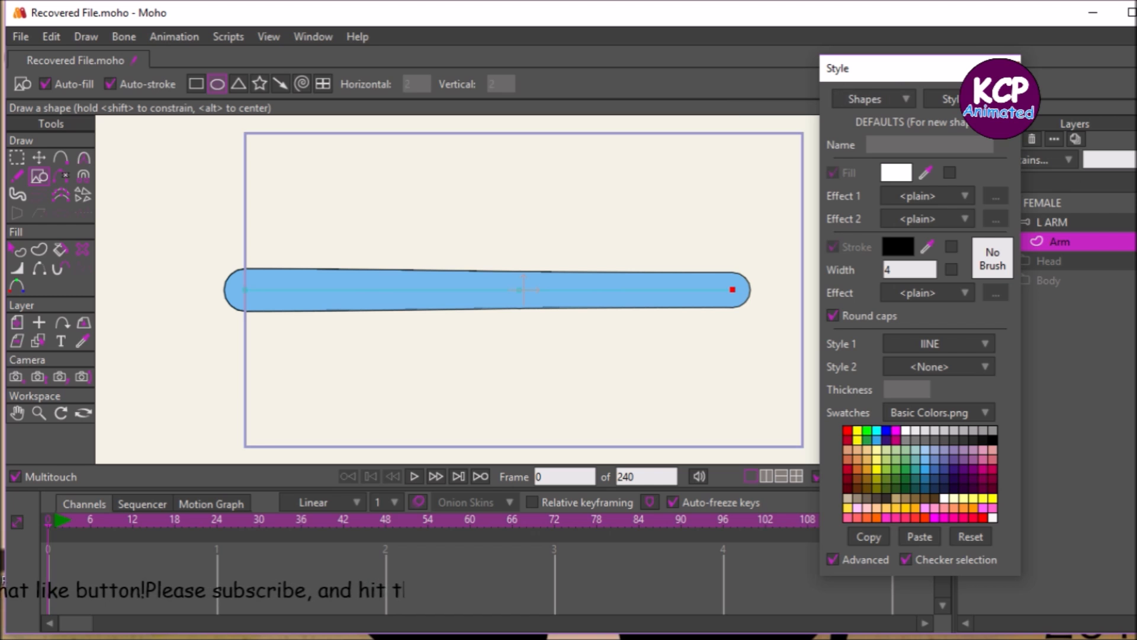
{"action": "left_click", "coordinate": [1007, 69]}
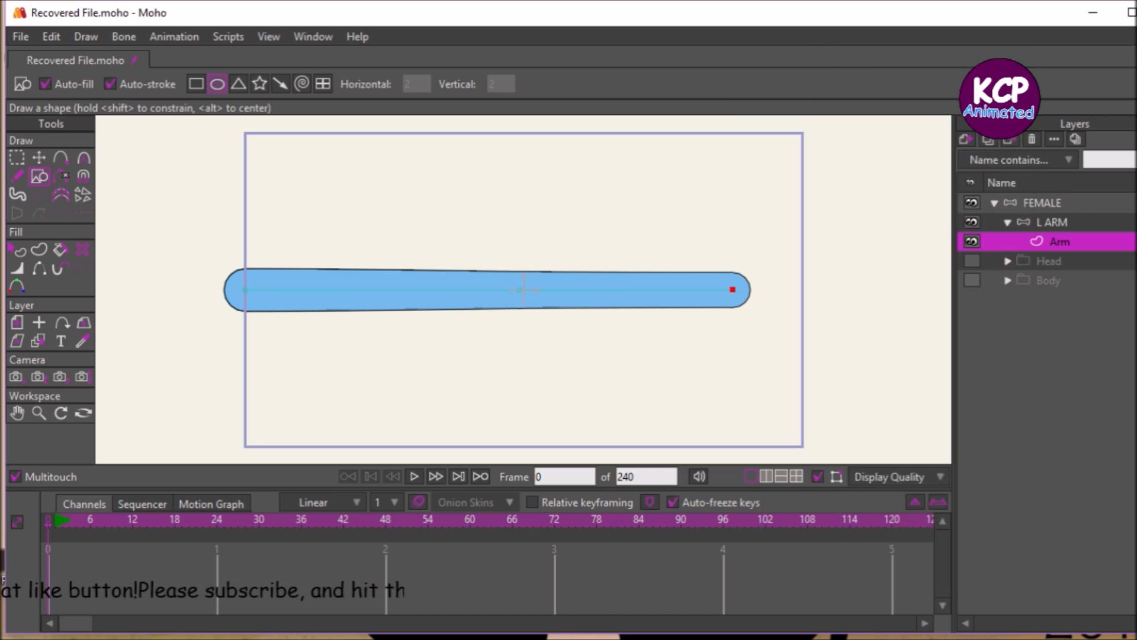
Step: Add a new vector layer above Arm inside the L ARM group and name it Hand
{"action": "left_click", "coordinate": [964, 140]}
{"action": "left_click", "coordinate": [974, 157]}
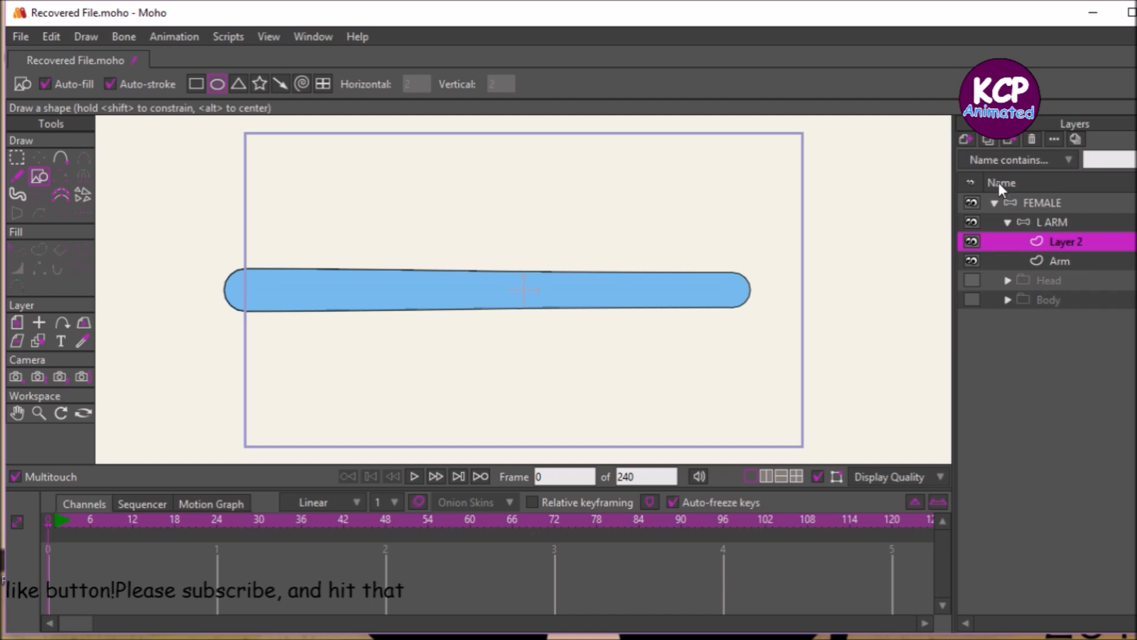
{"action": "double_click", "coordinate": [1056, 224]}
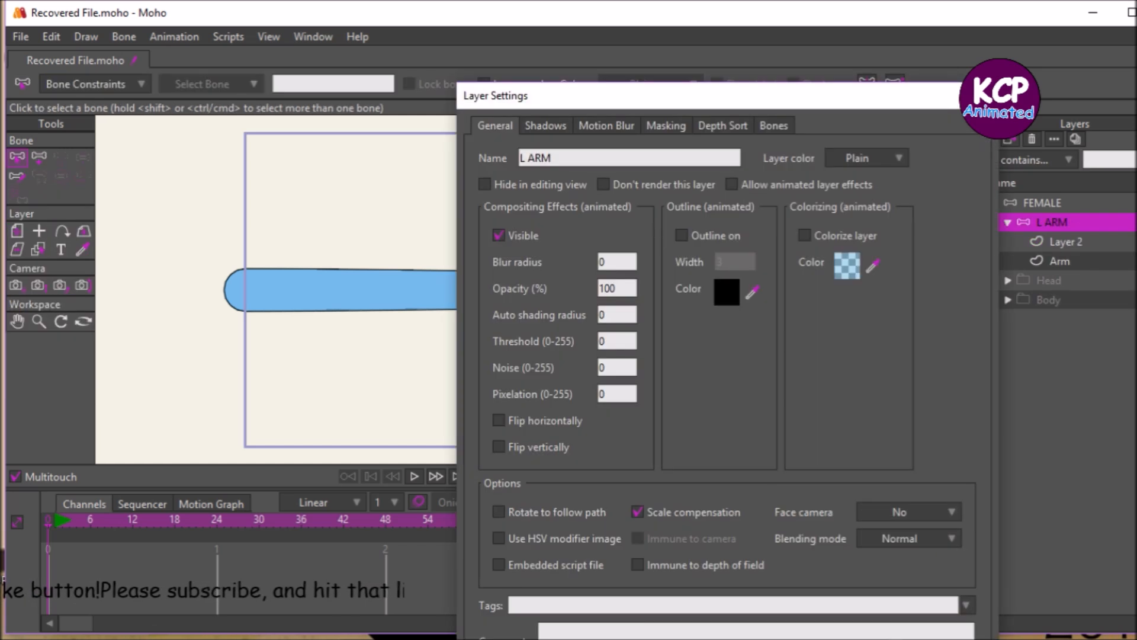
{"action": "key", "text": "Escape"}
{"action": "double_click", "coordinate": [1065, 240]}
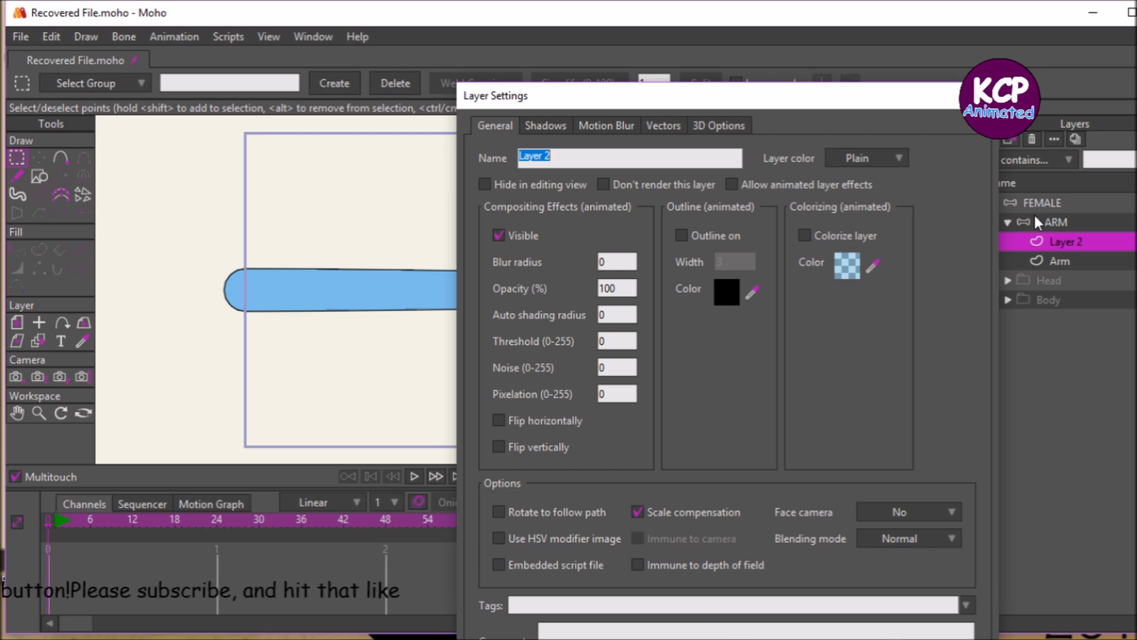
{"action": "type", "text": "hAN"}
{"action": "key", "text": "BackSpace"}
{"action": "key", "text": "BackSpace"}
{"action": "key", "text": "BackSpace"}
{"action": "type", "text": "Hand"}
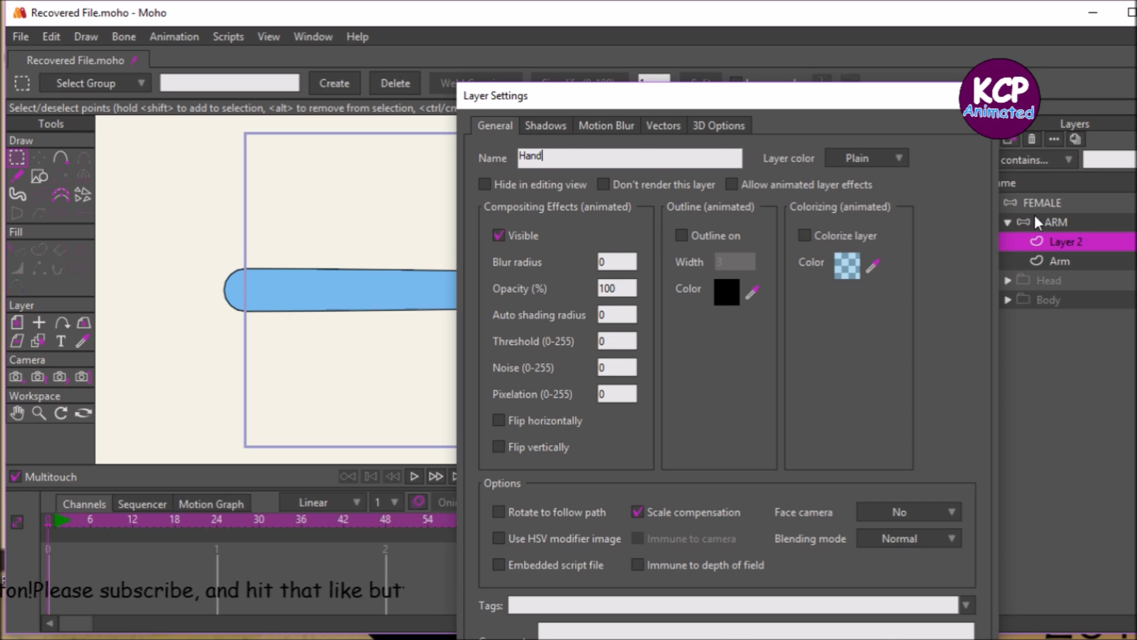
{"action": "key", "text": "Return"}
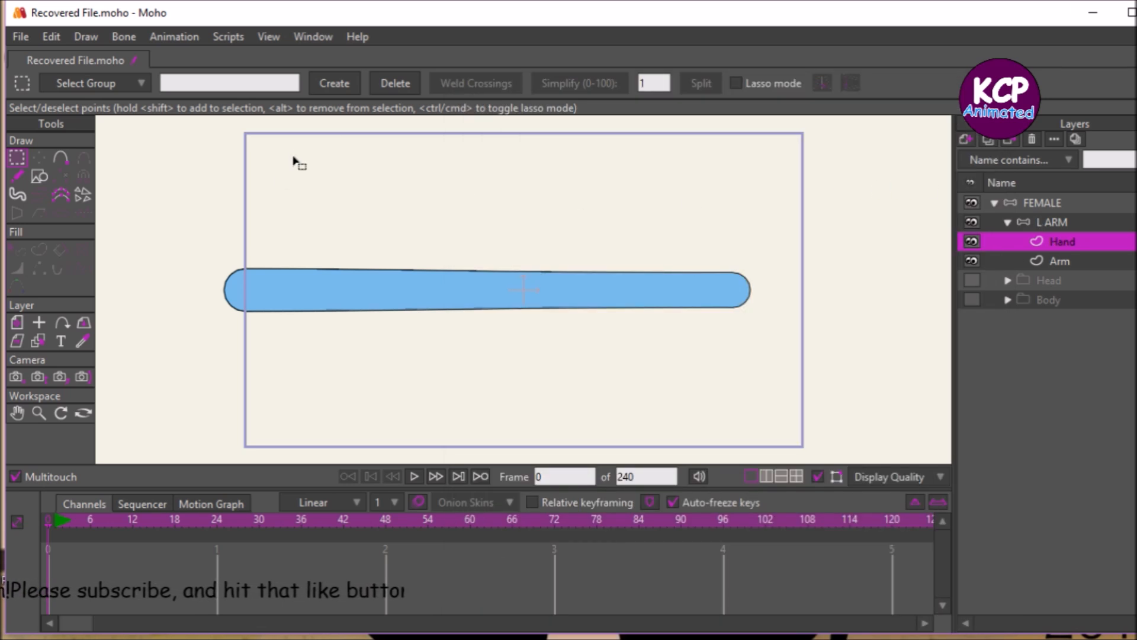
Step: With the oval shape tool active, set Style 1 of the new-shape defaults to Skin and close the Style window
{"action": "left_click", "coordinate": [39, 176]}
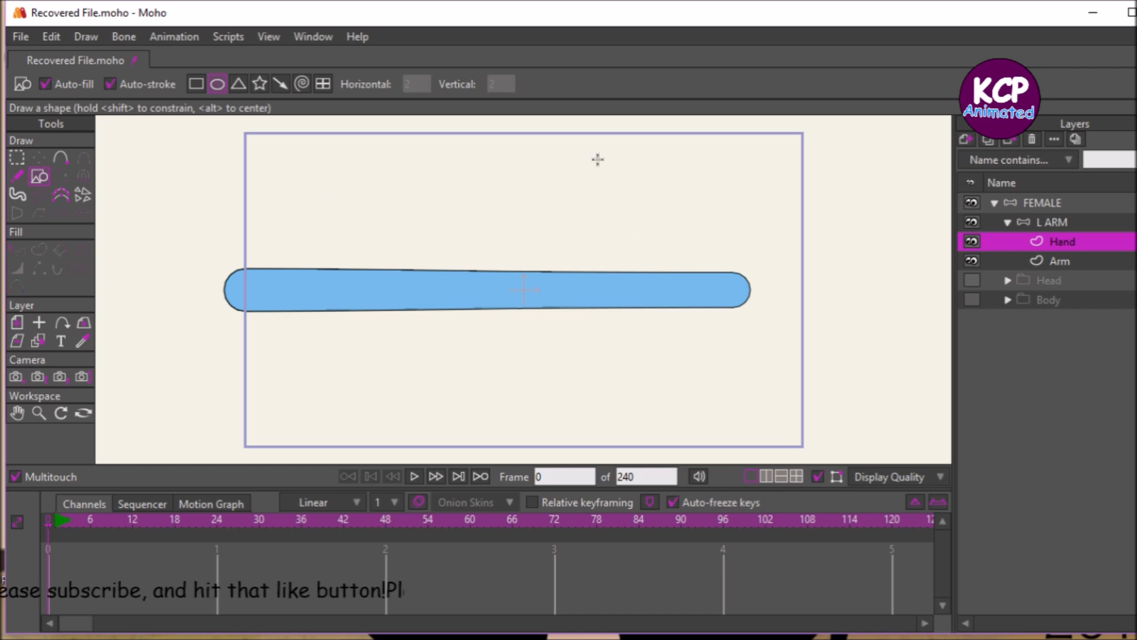
{"action": "key", "text": "ctrl+t"}
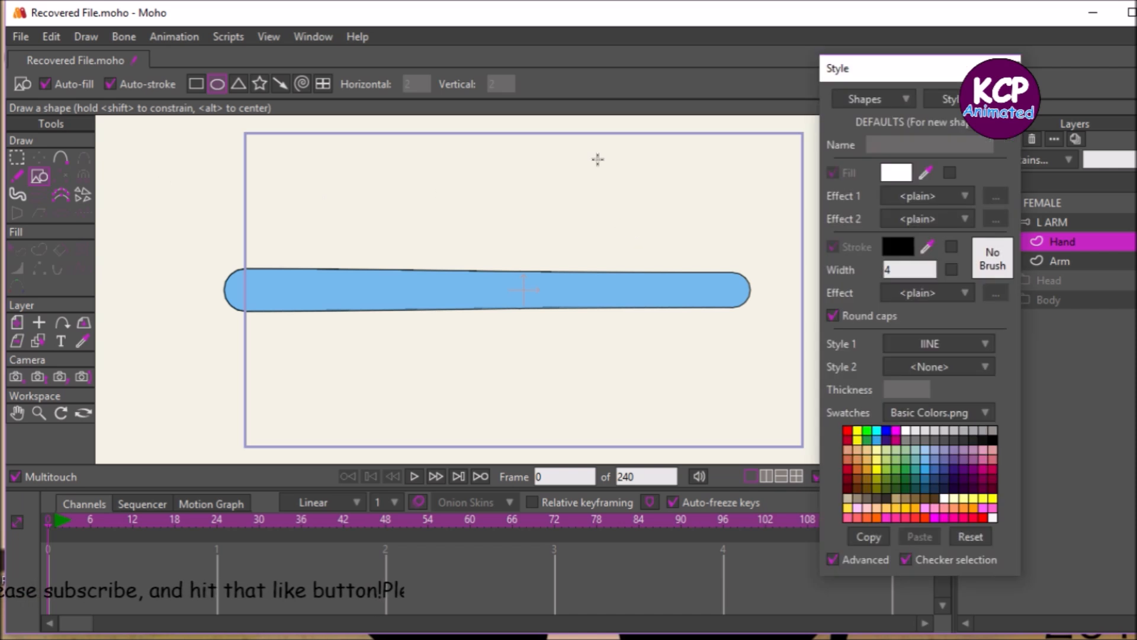
{"action": "left_click", "coordinate": [977, 341]}
{"action": "left_click", "coordinate": [991, 374]}
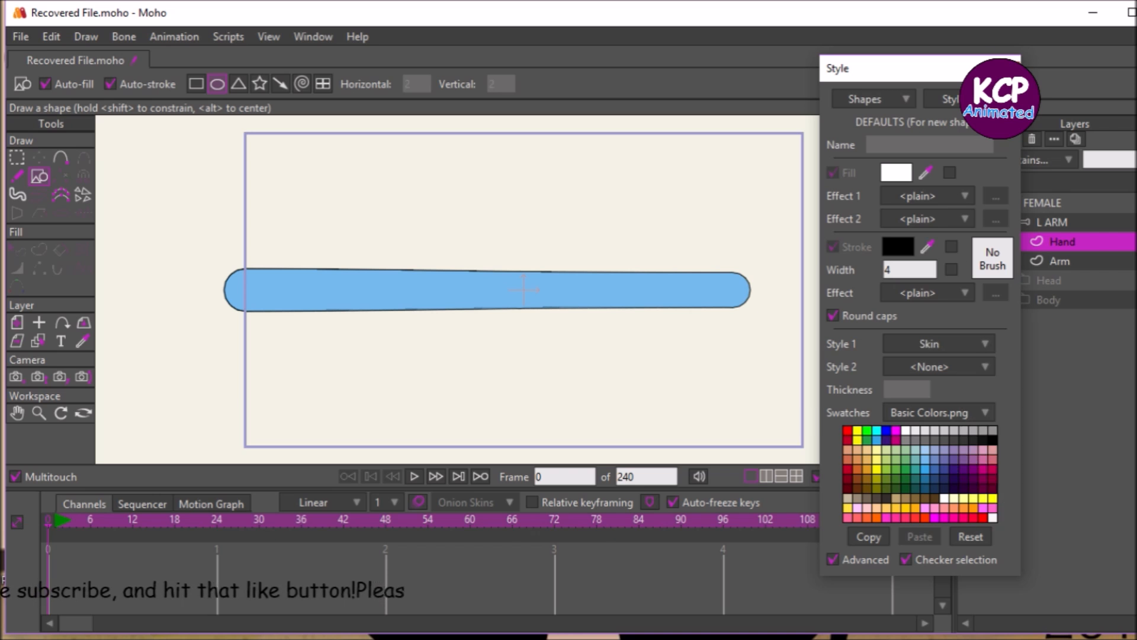
{"action": "left_click", "coordinate": [1010, 67]}
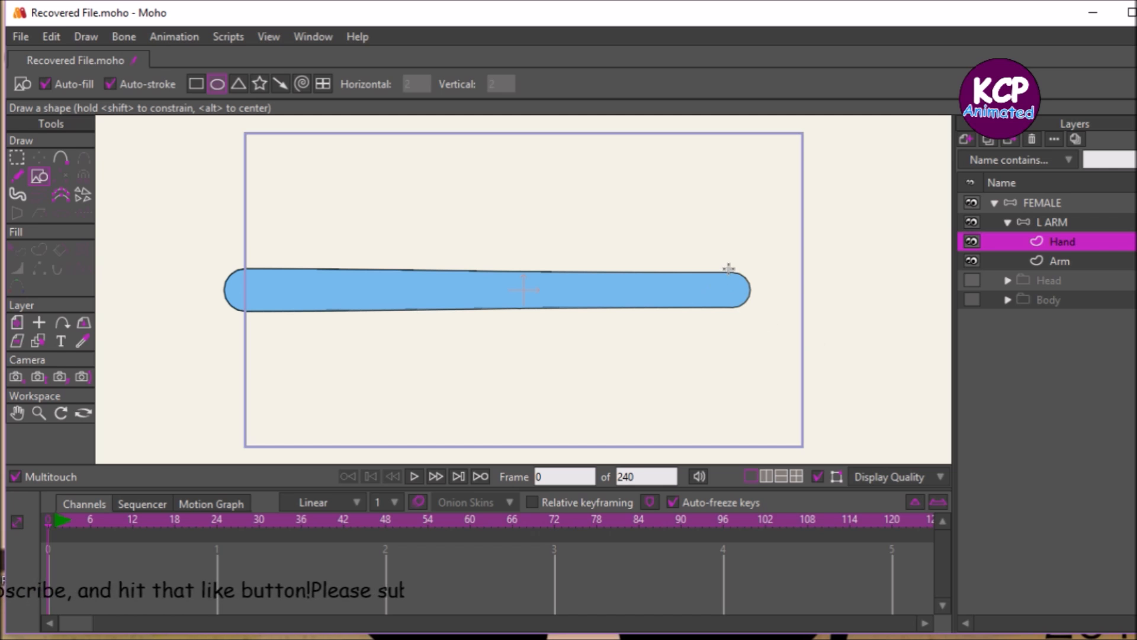
Step: Draw a circle for the hand on the Hand layer and move it over the wrist end, to about X 1.46, Y 0.01
{"action": "left_click_drag", "start_coordinate": [725, 268], "coordinate": [798, 304]}
{"action": "left_click", "coordinate": [39, 158]}
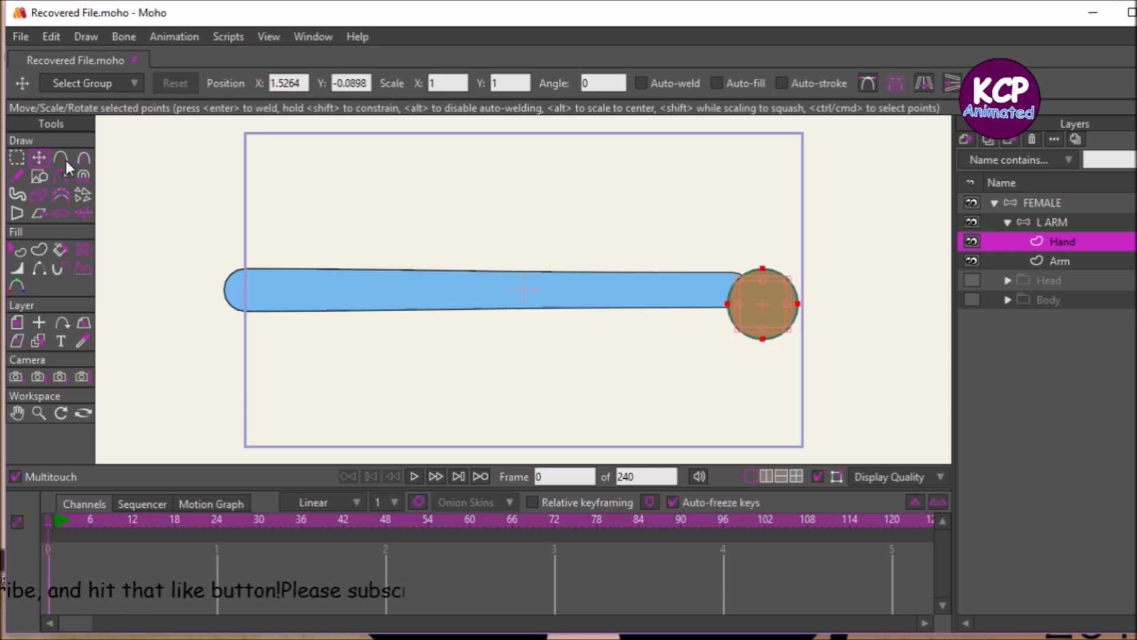
{"action": "left_click_drag", "start_coordinate": [343, 270], "coordinate": [336, 254]}
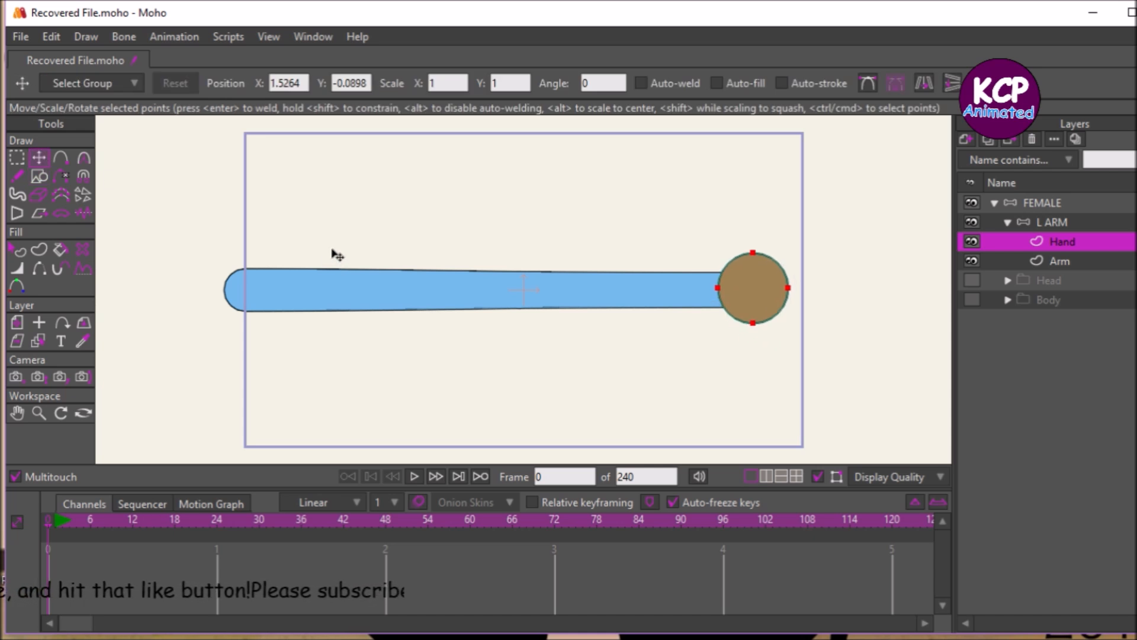
{"action": "left_click_drag", "start_coordinate": [337, 255], "coordinate": [336, 255]}
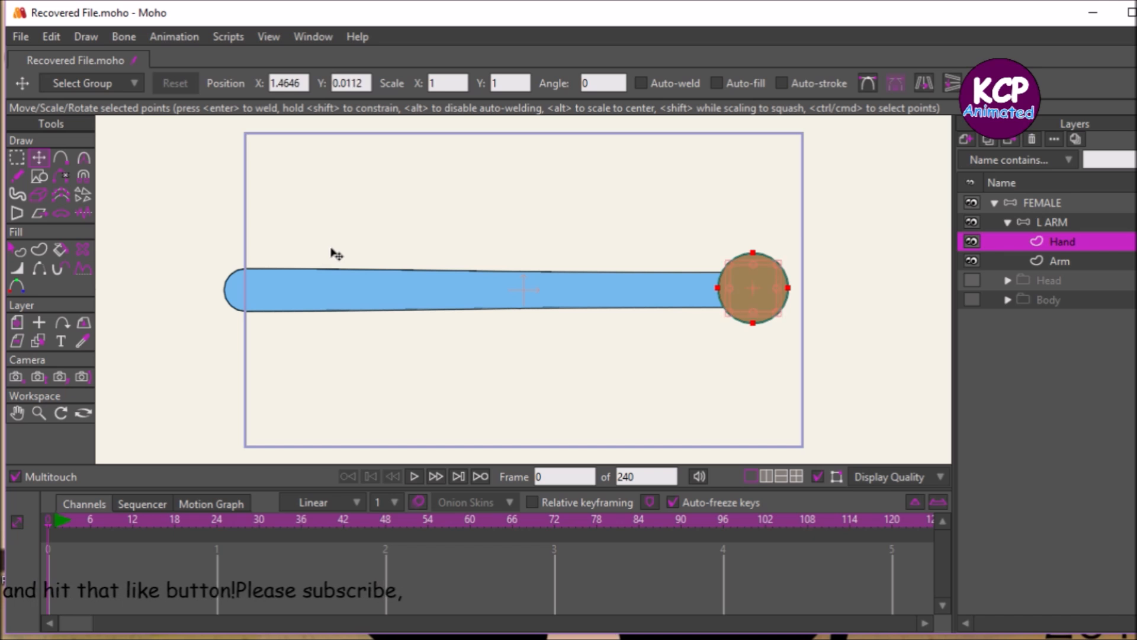
Step: Turn the hand circle's outermost point into a sharp peak with the Curvature tool
{"action": "left_click", "coordinate": [337, 255]}
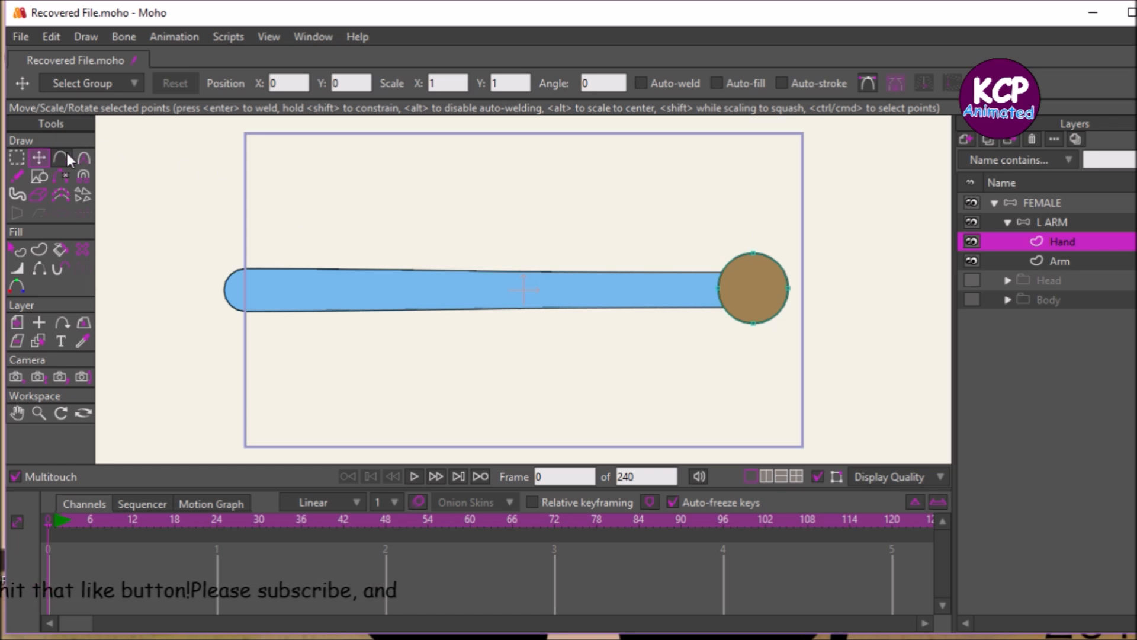
{"action": "left_click", "coordinate": [83, 158]}
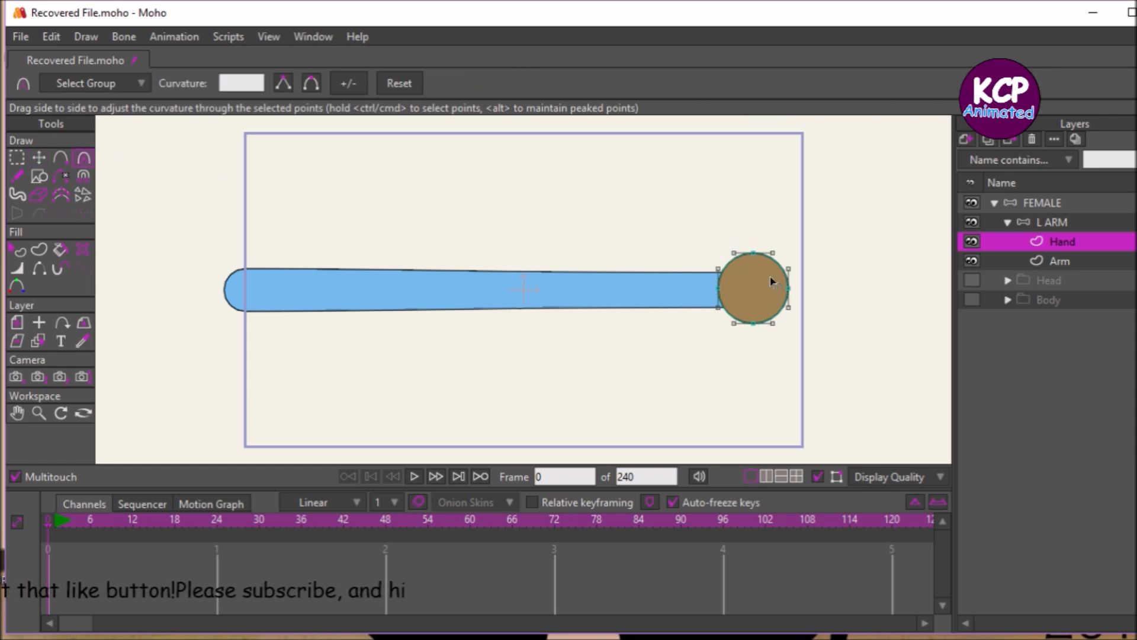
{"action": "left_click_drag", "start_coordinate": [791, 288], "coordinate": [370, 305]}
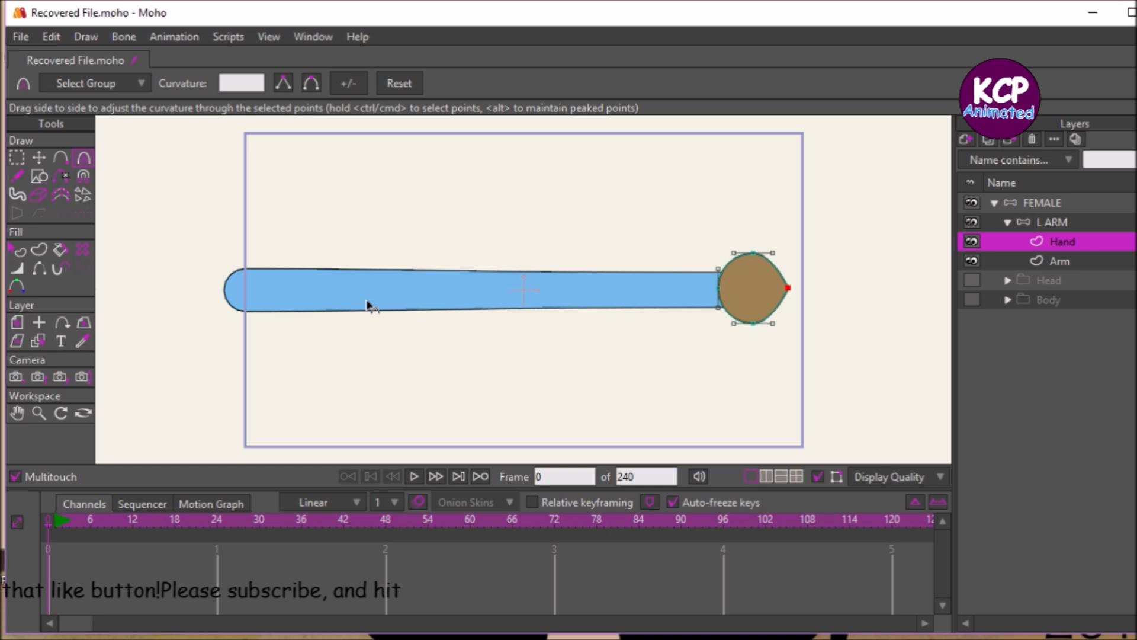
Step: Flatten the hand by moving its upper and lower points inward, and shift the sharp tip to about X 1.71, Y -0.03
{"action": "left_click", "coordinate": [39, 157]}
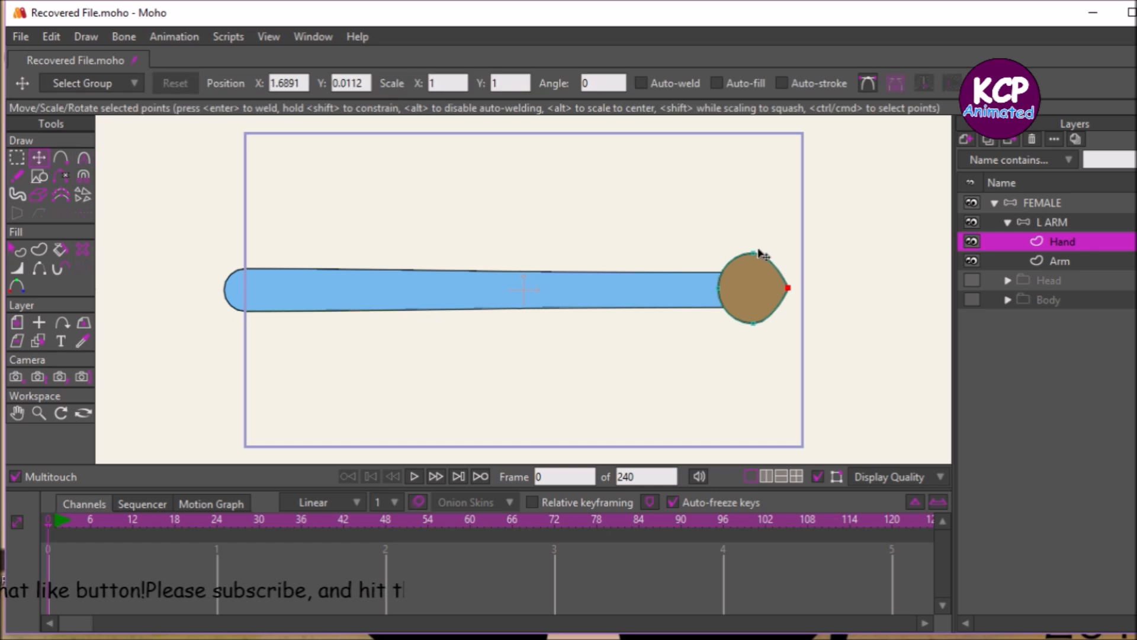
{"action": "left_click_drag", "start_coordinate": [755, 253], "coordinate": [755, 268]}
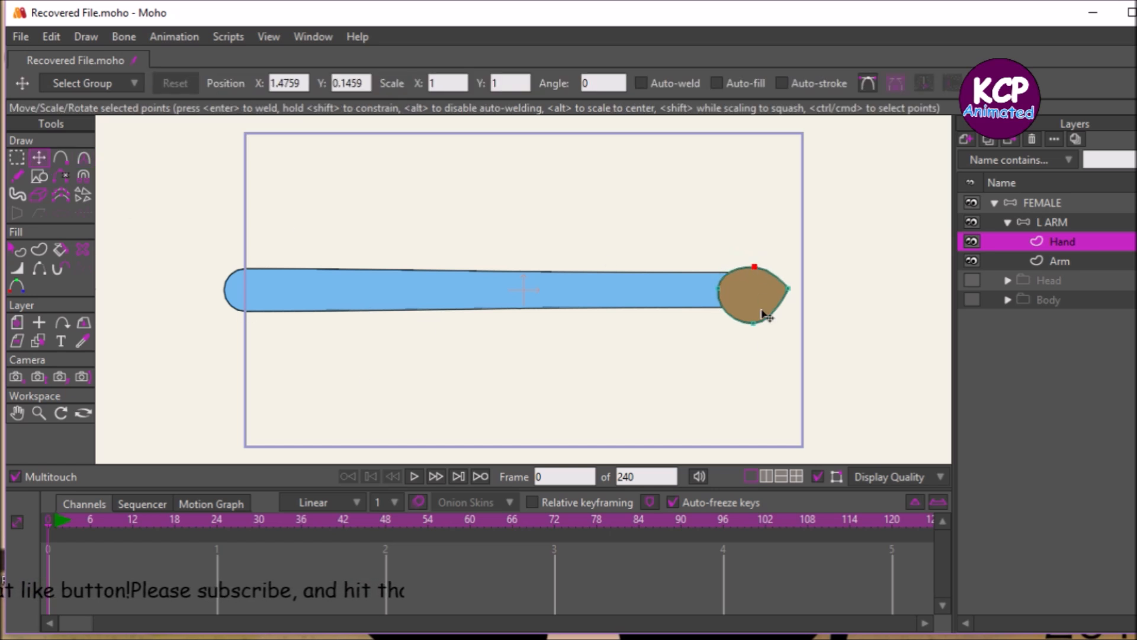
{"action": "left_click_drag", "start_coordinate": [753, 324], "coordinate": [751, 312]}
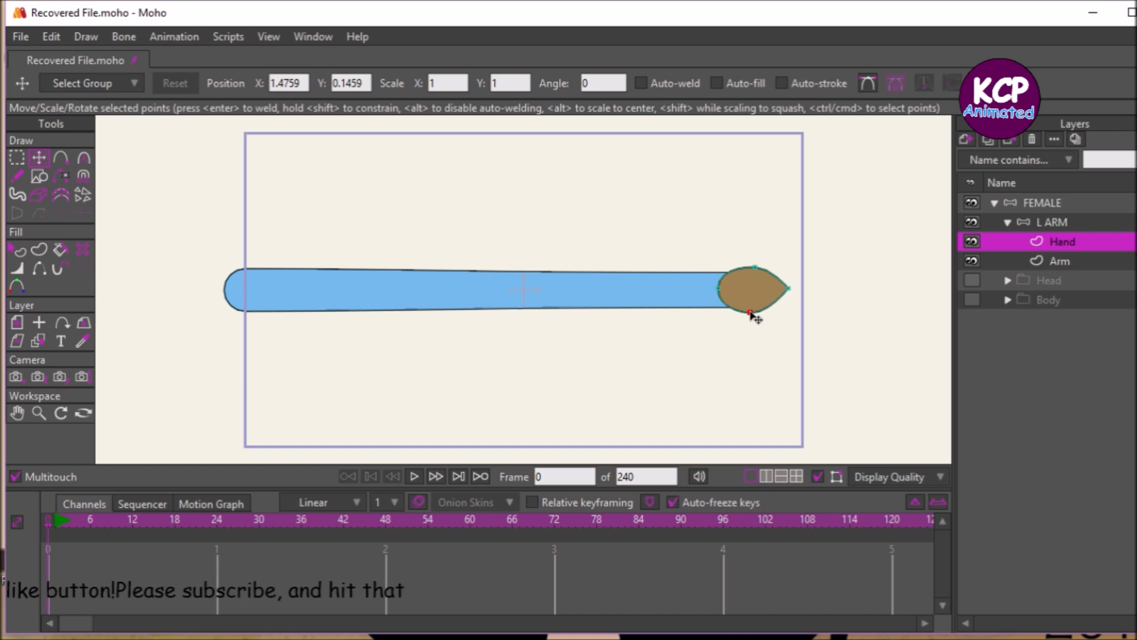
{"action": "left_click", "coordinate": [790, 291]}
{"action": "left_click_drag", "start_coordinate": [790, 291], "coordinate": [792, 295]}
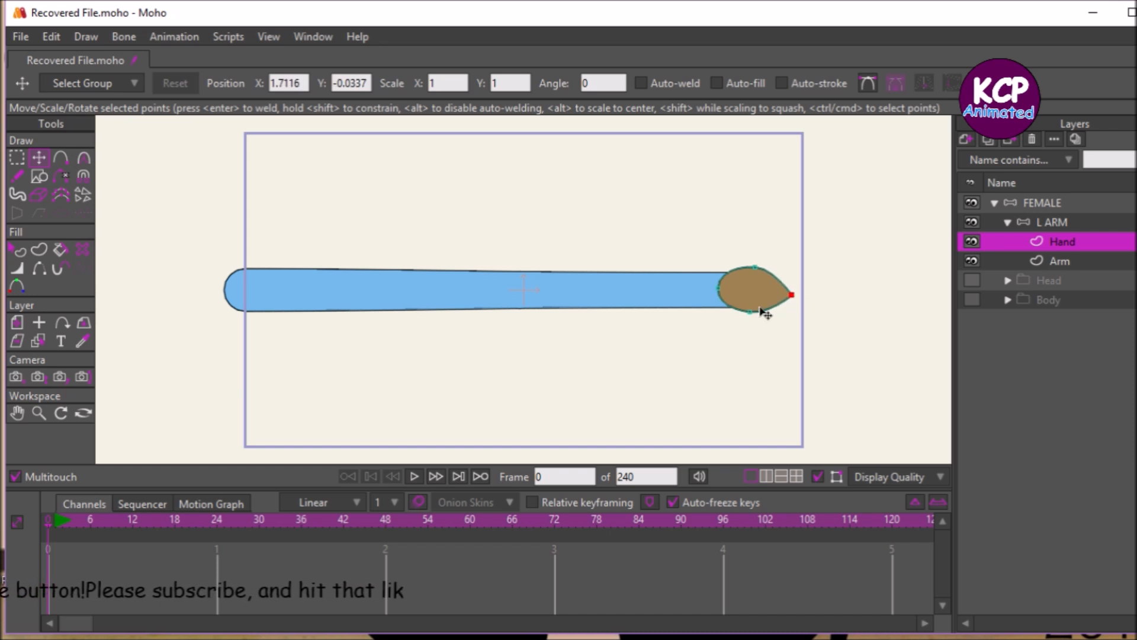
Step: Fine-tune the hand outline by nudging its upper point, the wrist point to about X 1.25, Y 0.01, and the lower point to about X 1.44, Y -0.14
{"action": "left_click", "coordinate": [759, 268]}
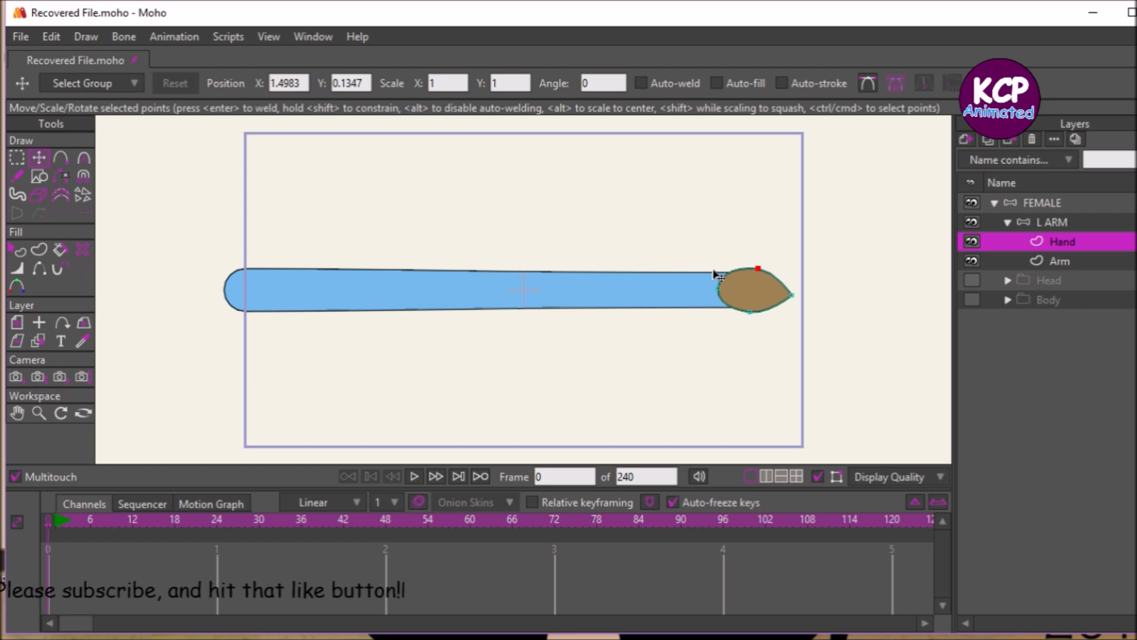
{"action": "left_click", "coordinate": [750, 311]}
{"action": "left_click", "coordinate": [720, 288]}
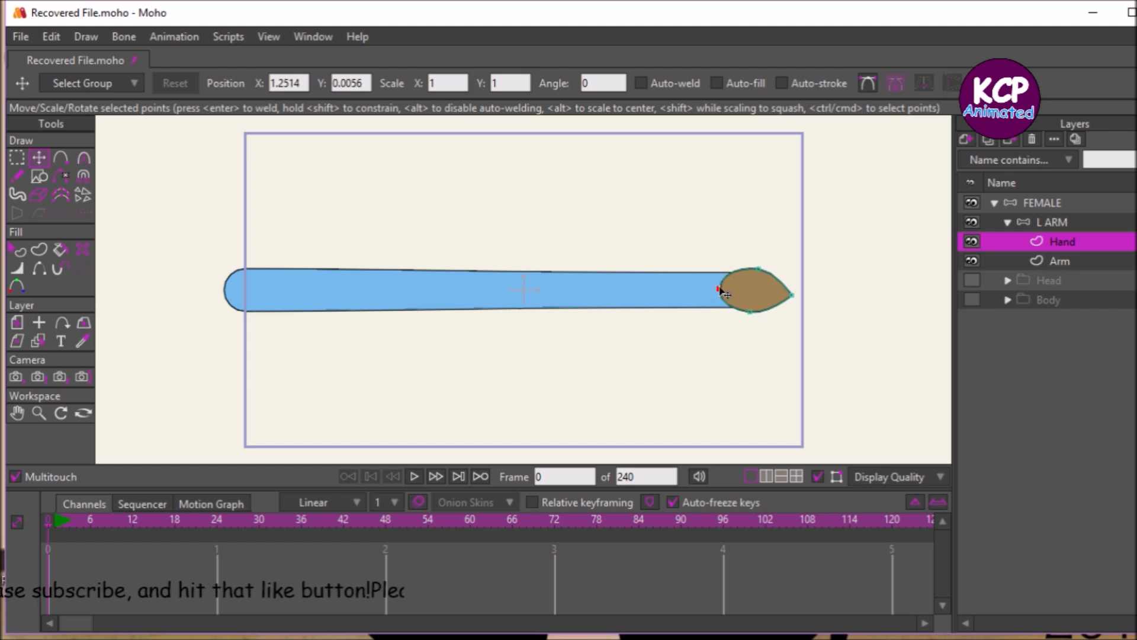
{"action": "left_click", "coordinate": [757, 270]}
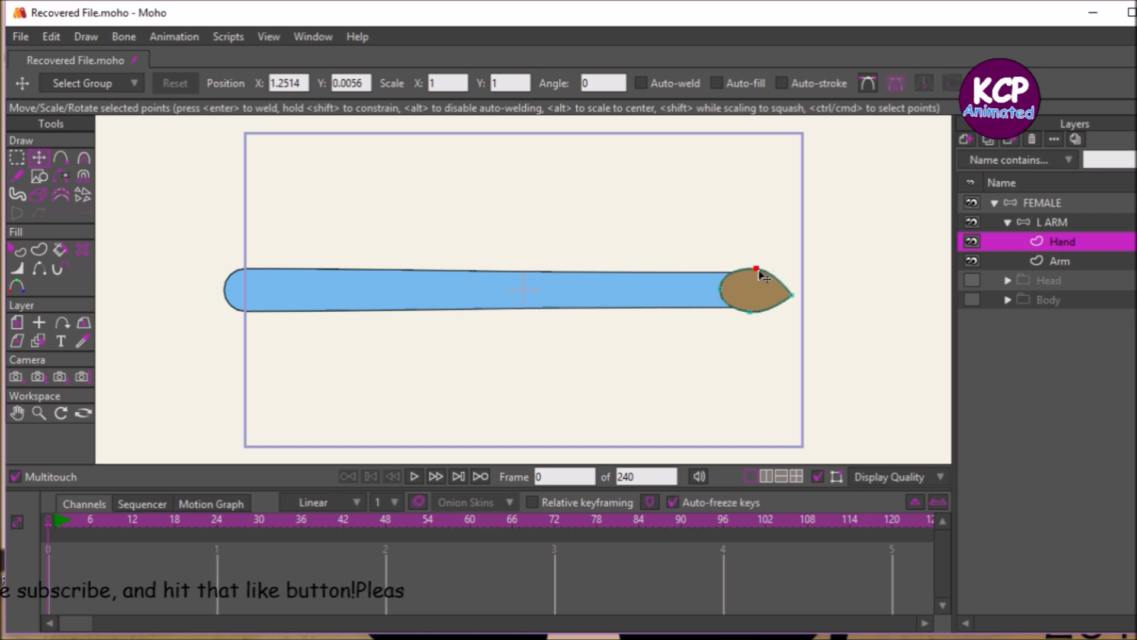
{"action": "left_click", "coordinate": [750, 311]}
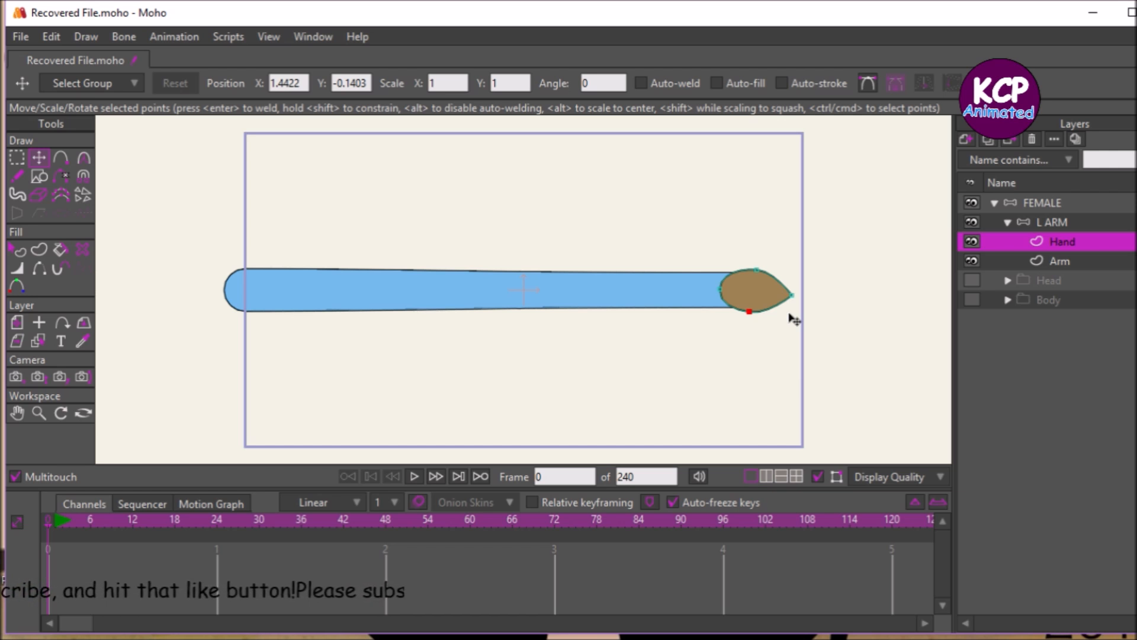
Step: Add a switch layer above the Hand layer inside the L ARM group and name it hAND
{"action": "left_click", "coordinate": [1045, 203]}
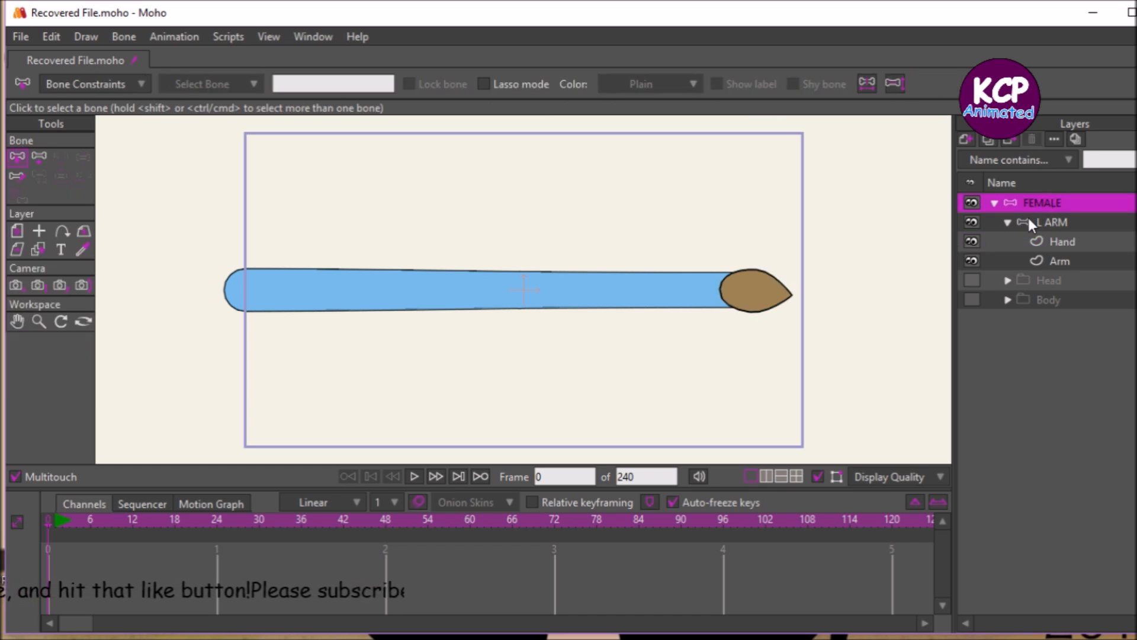
{"action": "left_click", "coordinate": [1083, 241]}
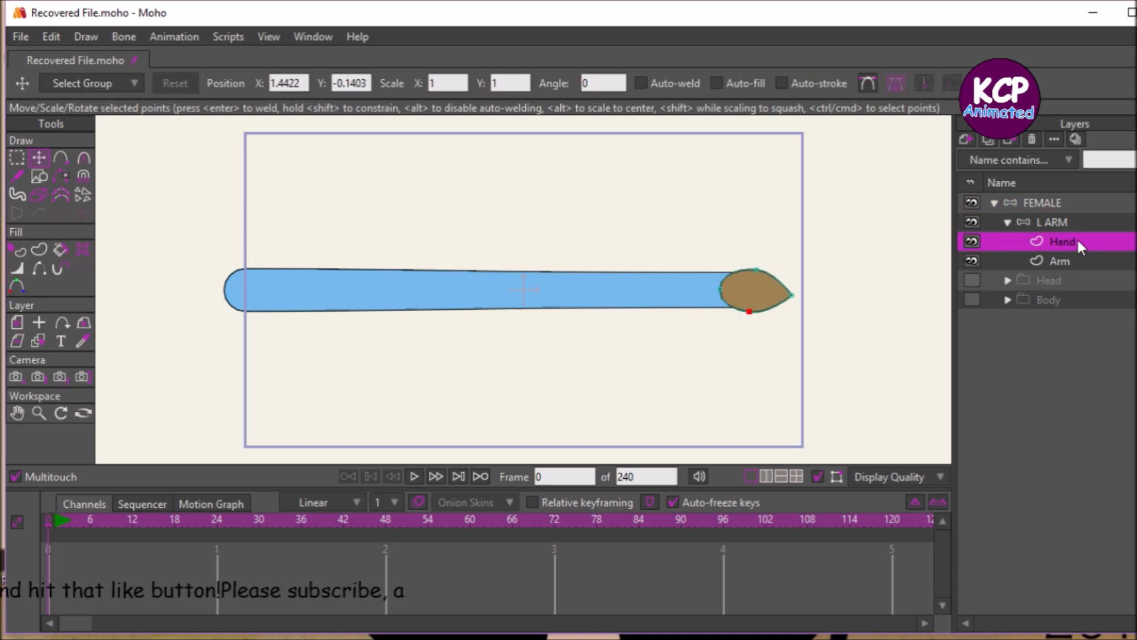
{"action": "left_click", "coordinate": [967, 139]}
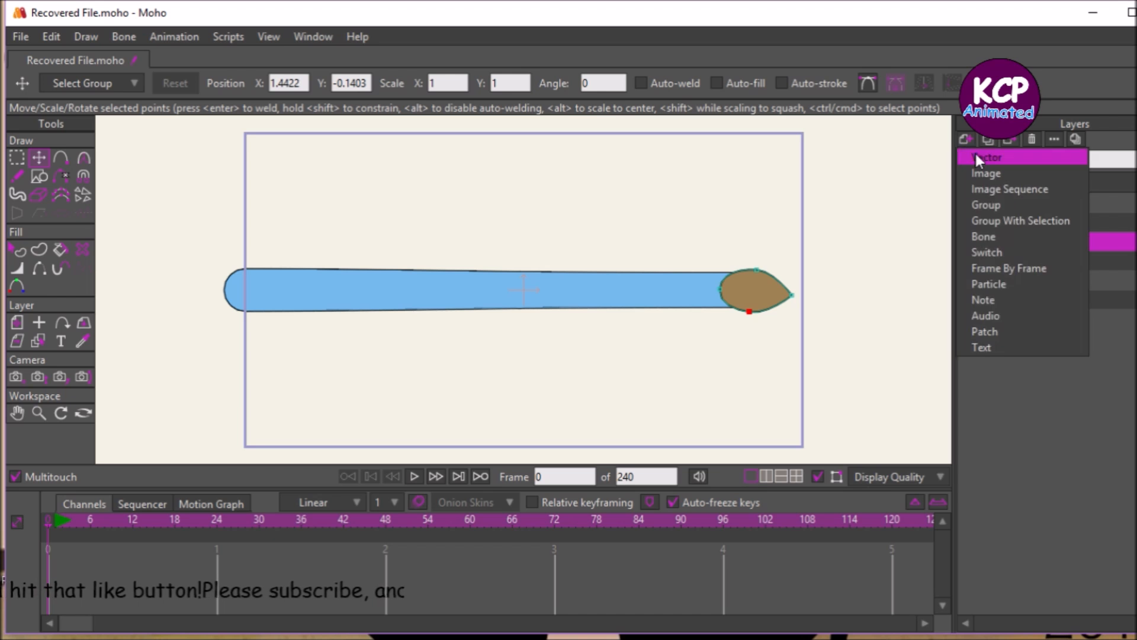
{"action": "left_click", "coordinate": [991, 250]}
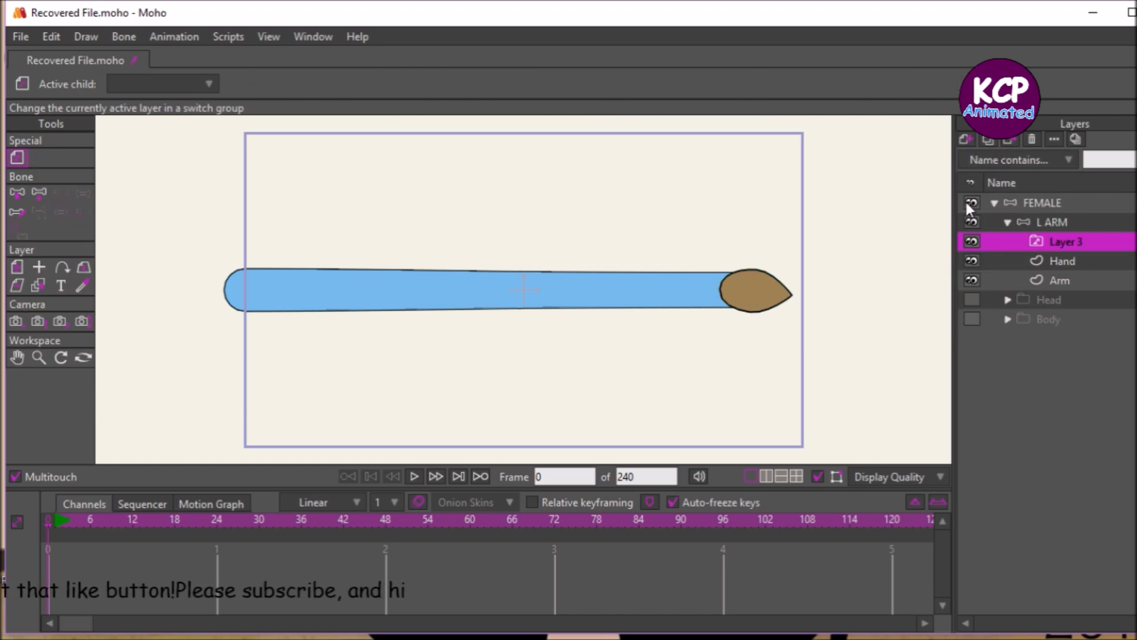
{"action": "double_click", "coordinate": [1085, 237]}
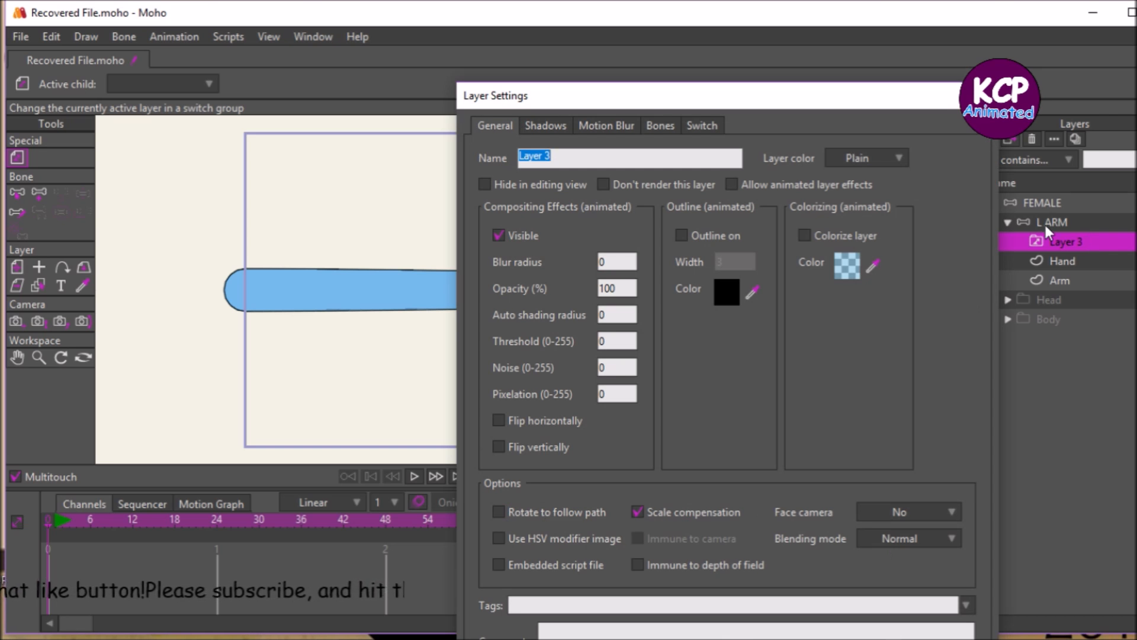
{"action": "type", "text": "hAND"}
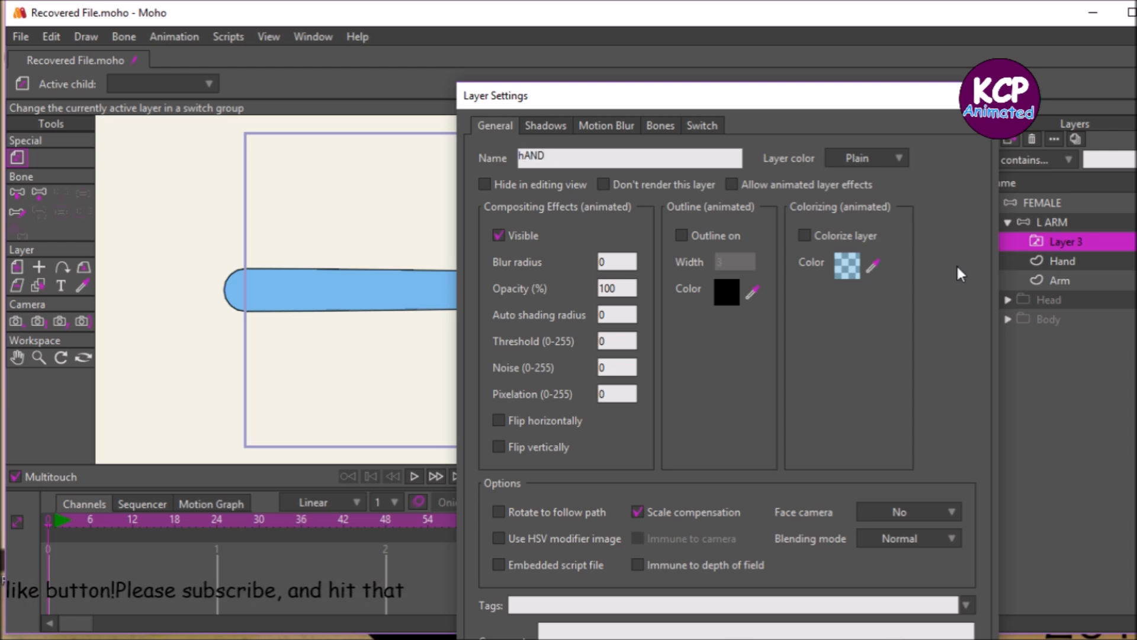
{"action": "key", "text": "Return"}
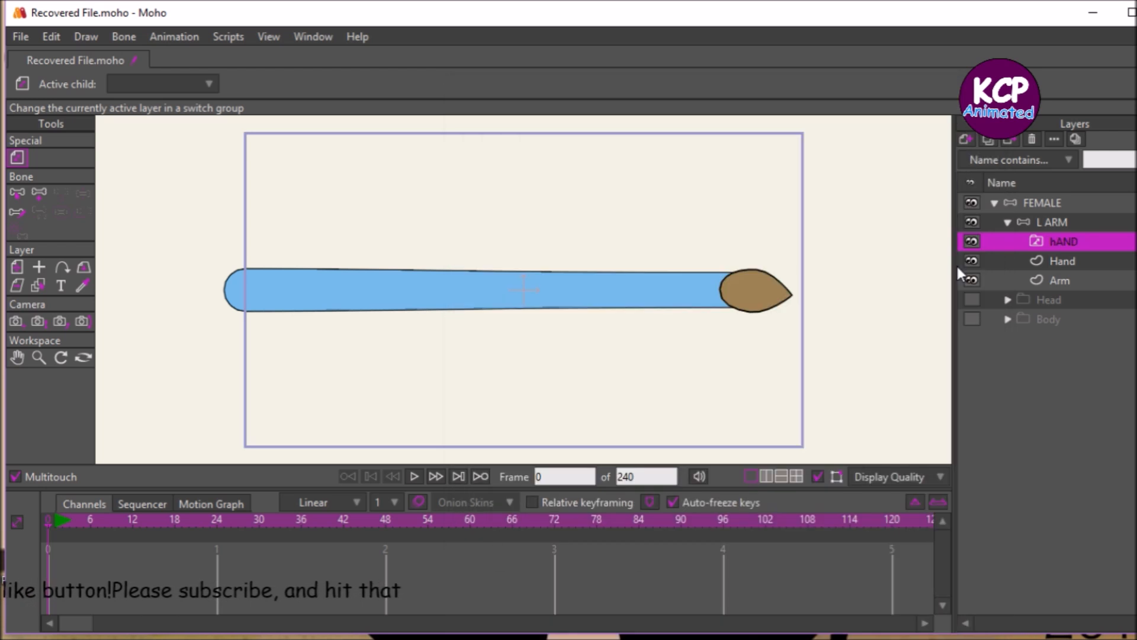
Step: Place the Hand vector layer inside the hAND switch layer and rename it Hand at rest
{"action": "left_click", "coordinate": [1114, 261]}
{"action": "left_click_drag", "start_coordinate": [1114, 262], "coordinate": [1100, 247]}
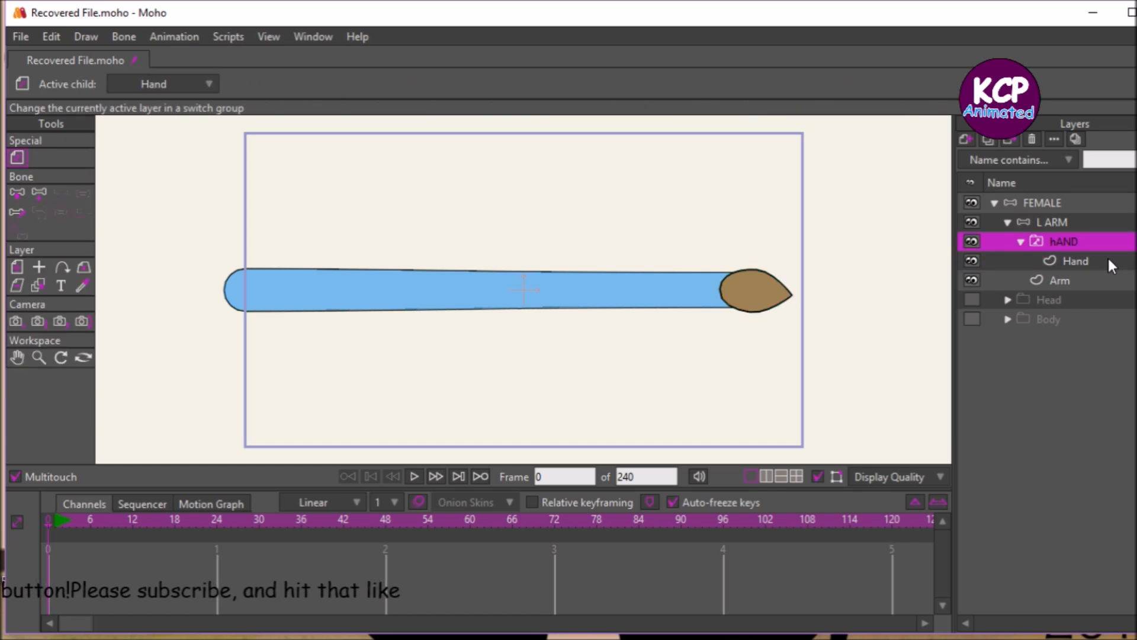
{"action": "double_click", "coordinate": [1107, 260]}
{"action": "type", "text": "hAND"}
{"action": "key", "text": "BackSpace"}
{"action": "key", "text": "BackSpace"}
{"action": "key", "text": "BackSpace"}
{"action": "key", "text": "BackSpace"}
{"action": "type", "text": "hA"}
{"action": "key", "text": "BackSpace"}
{"action": "key", "text": "BackSpace"}
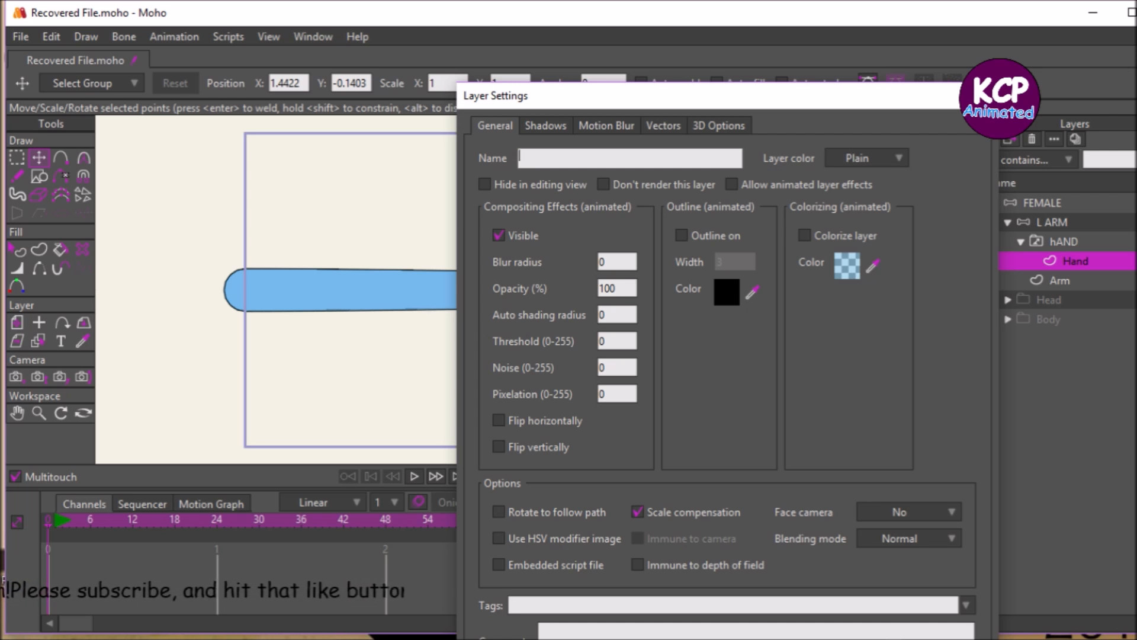
{"action": "type", "text": "Han"}
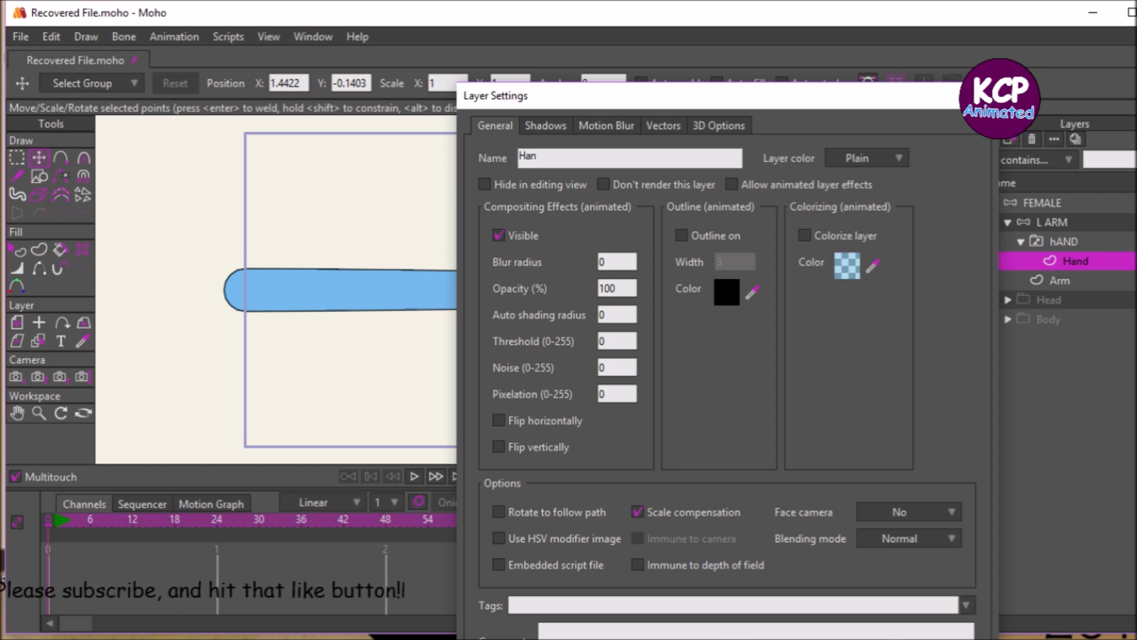
{"action": "type", "text": "d at r"}
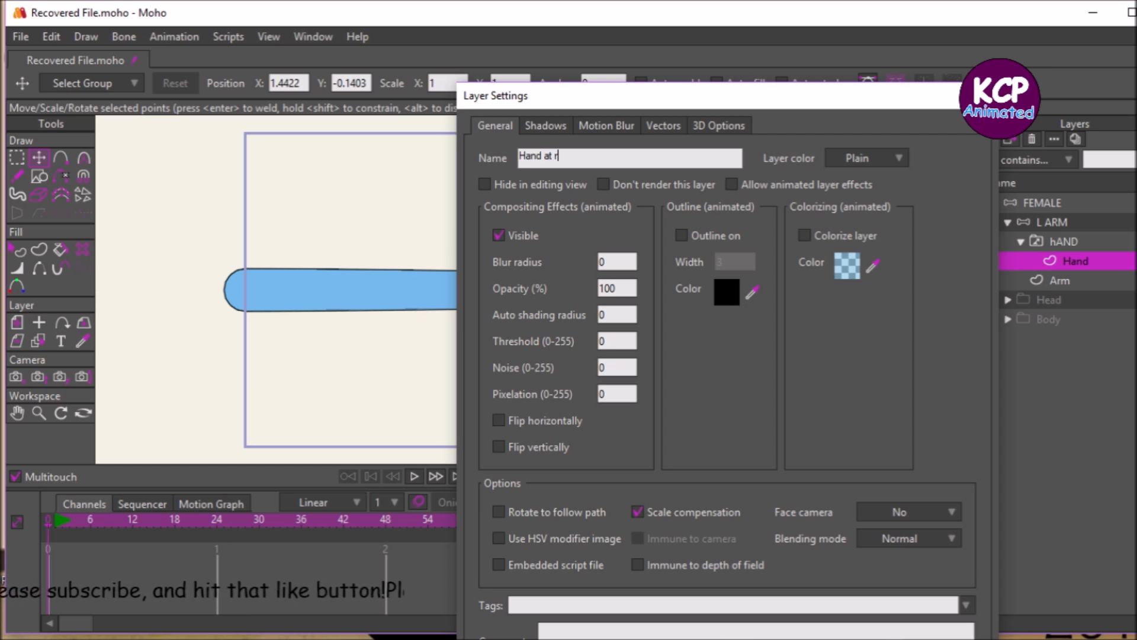
{"action": "type", "text": "est"}
{"action": "key", "text": "Return"}
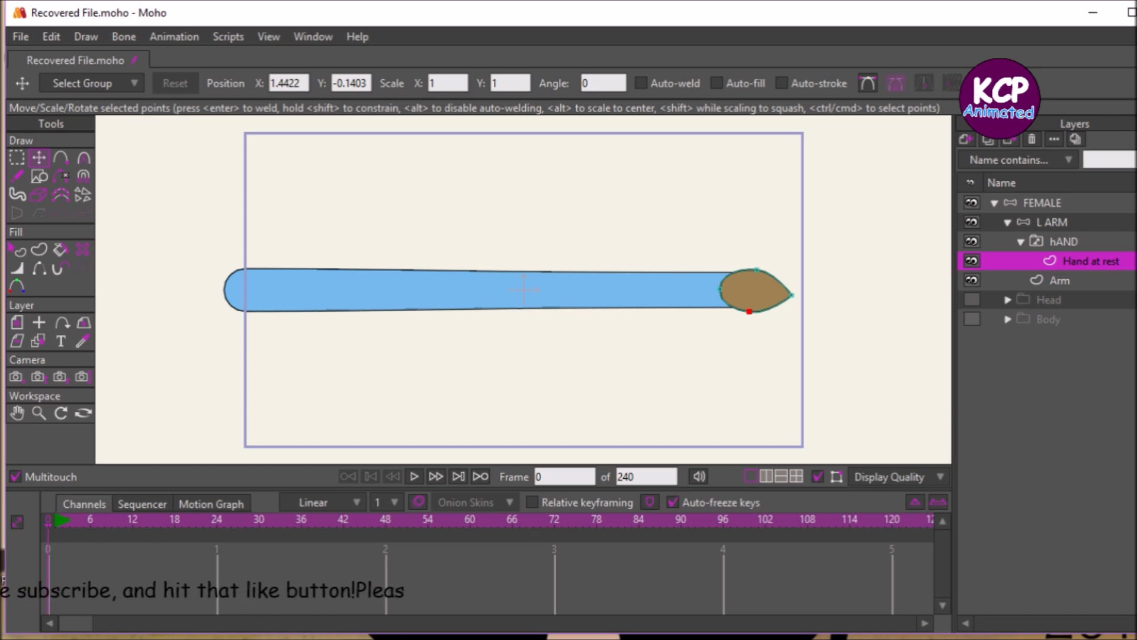
Step: Duplicate the Hand at rest layer and name the copy Open
{"action": "left_click", "coordinate": [989, 141]}
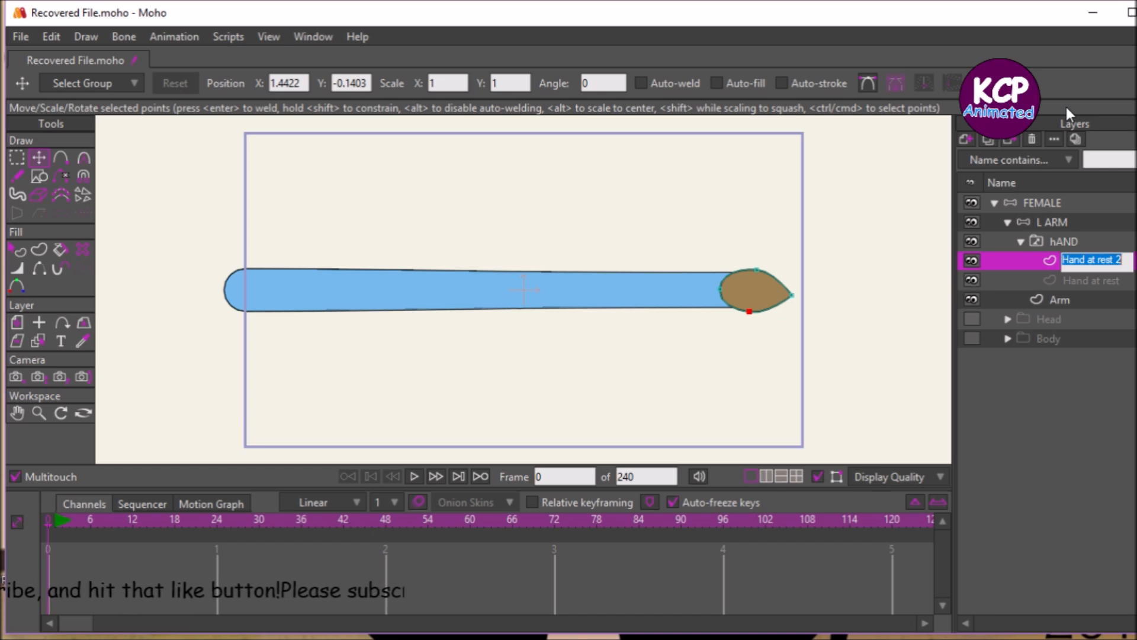
{"action": "type", "text": "Ope"}
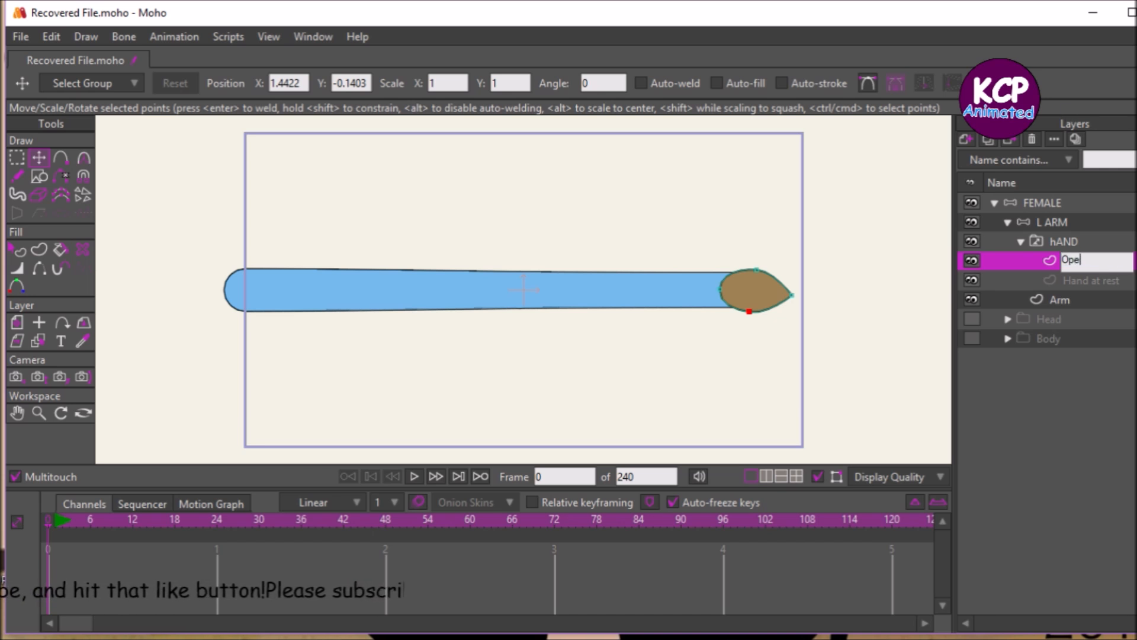
{"action": "type", "text": "n"}
{"action": "key", "text": "Return"}
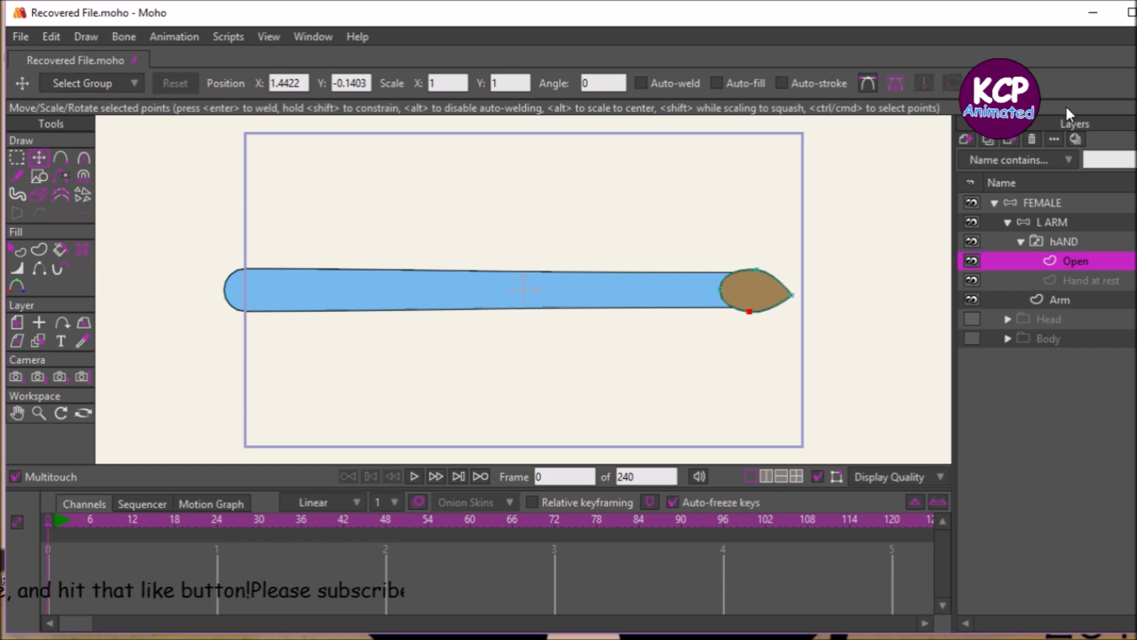
Step: On the Open hand, move the tip up to about X 1.70, Y 0.04 and the upper point to about X 1.49, Y 0.12
{"action": "key", "text": "Home"}
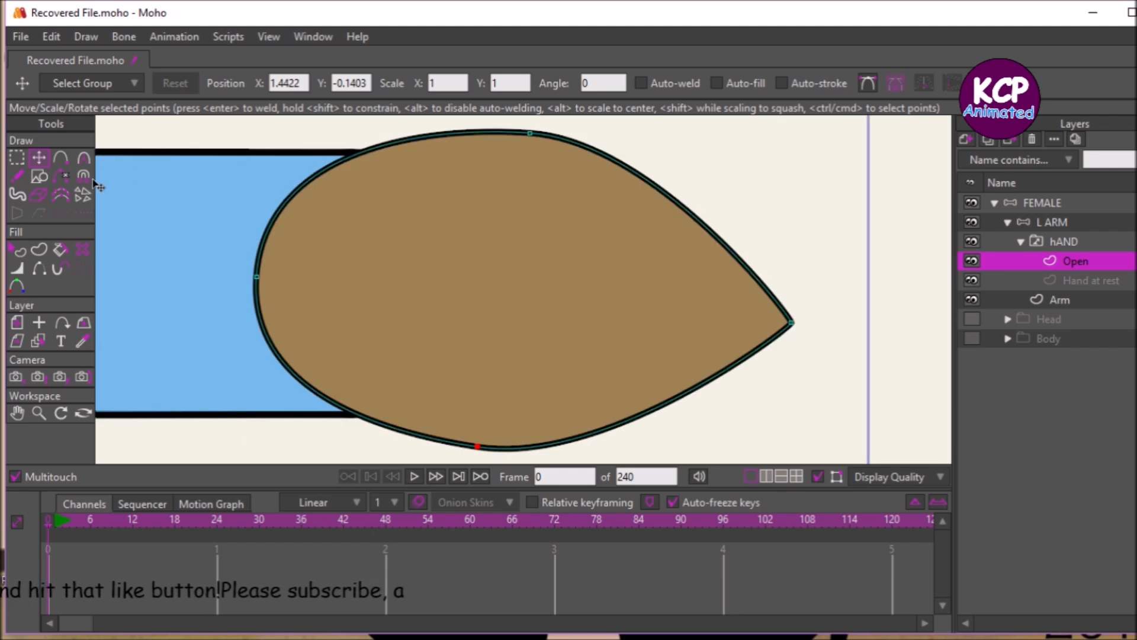
{"action": "left_click", "coordinate": [59, 155]}
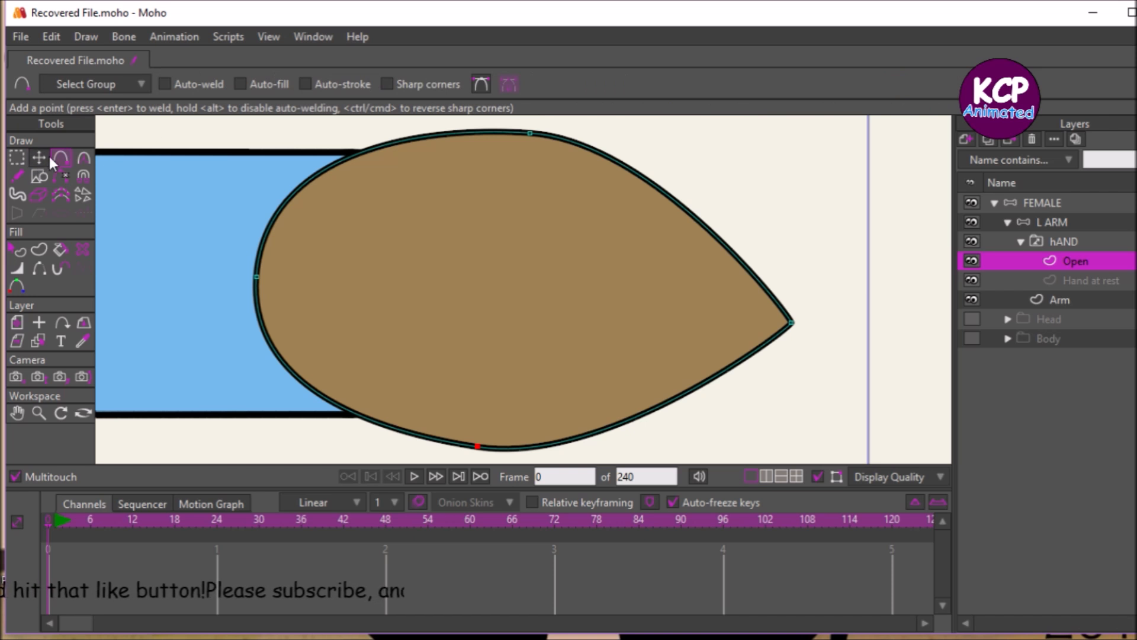
{"action": "left_click", "coordinate": [688, 210]}
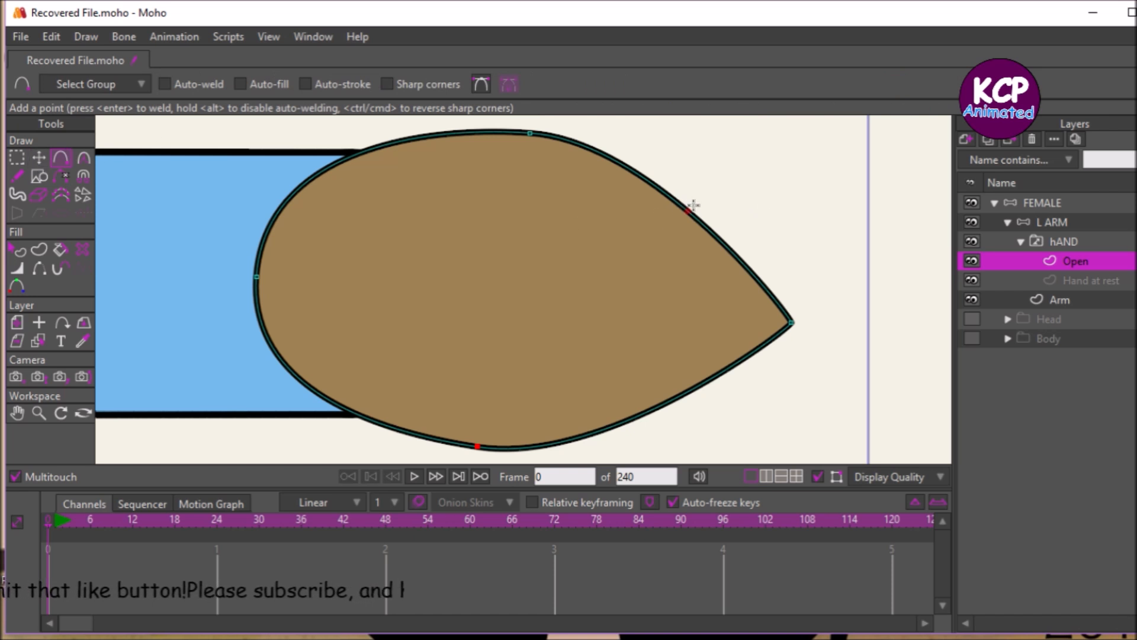
{"action": "left_click", "coordinate": [37, 155]}
{"action": "left_click_drag", "start_coordinate": [793, 322], "coordinate": [785, 247]}
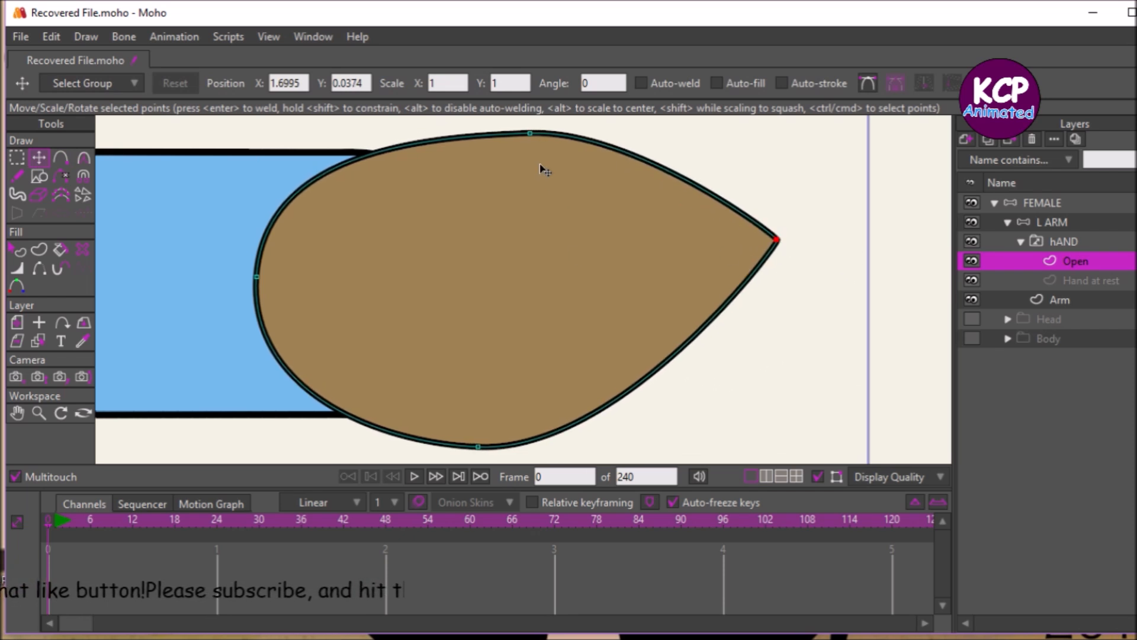
{"action": "left_click_drag", "start_coordinate": [532, 133], "coordinate": [533, 144]}
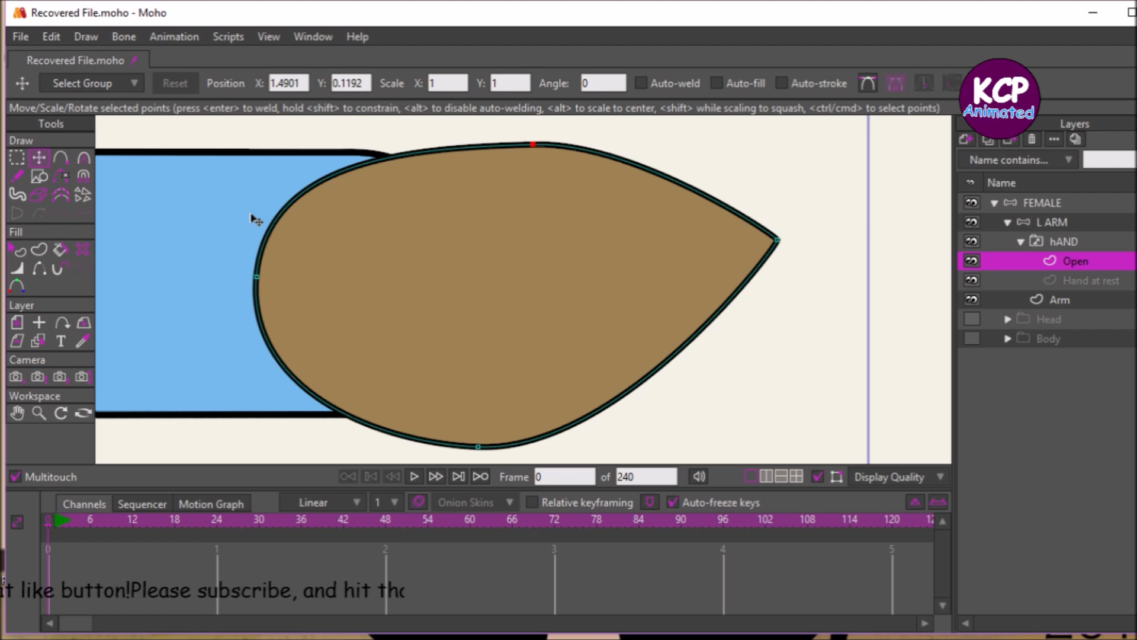
Step: Add two points to the Open hand's outline just below the tip, forming a notch and a second fingertip, and make both points peaked
{"action": "left_click_drag", "start_coordinate": [727, 302], "coordinate": [750, 286]}
{"action": "left_click", "coordinate": [665, 281]}
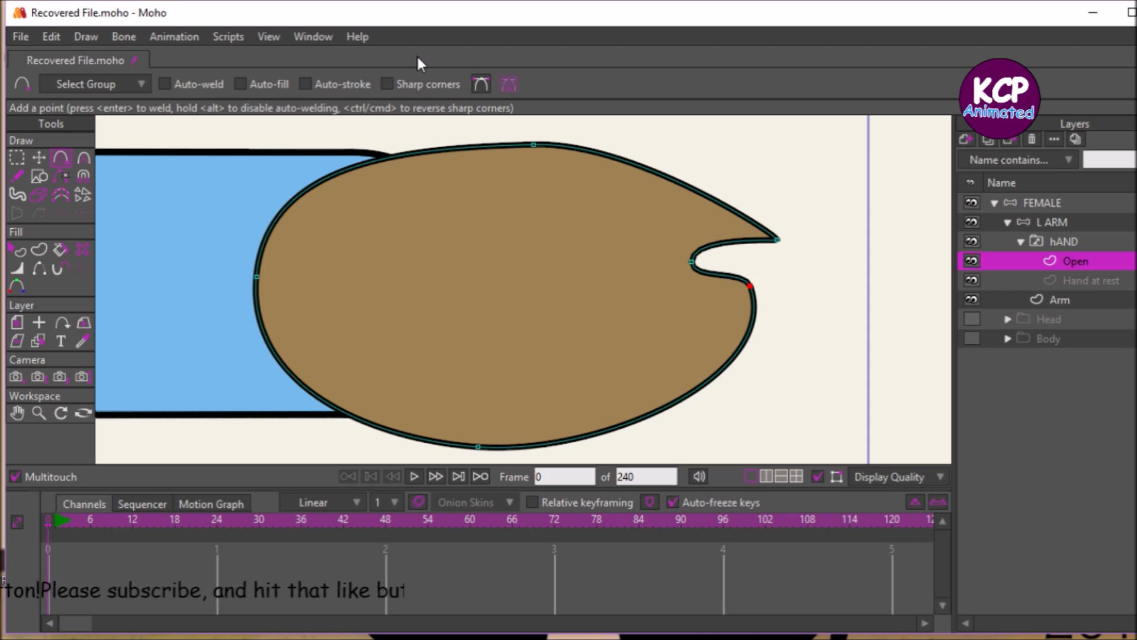
{"action": "left_click", "coordinate": [39, 156]}
{"action": "left_click", "coordinate": [80, 159]}
{"action": "left_click_drag", "start_coordinate": [691, 262], "coordinate": [458, 266]}
{"action": "left_click_drag", "start_coordinate": [750, 287], "coordinate": [175, 330]}
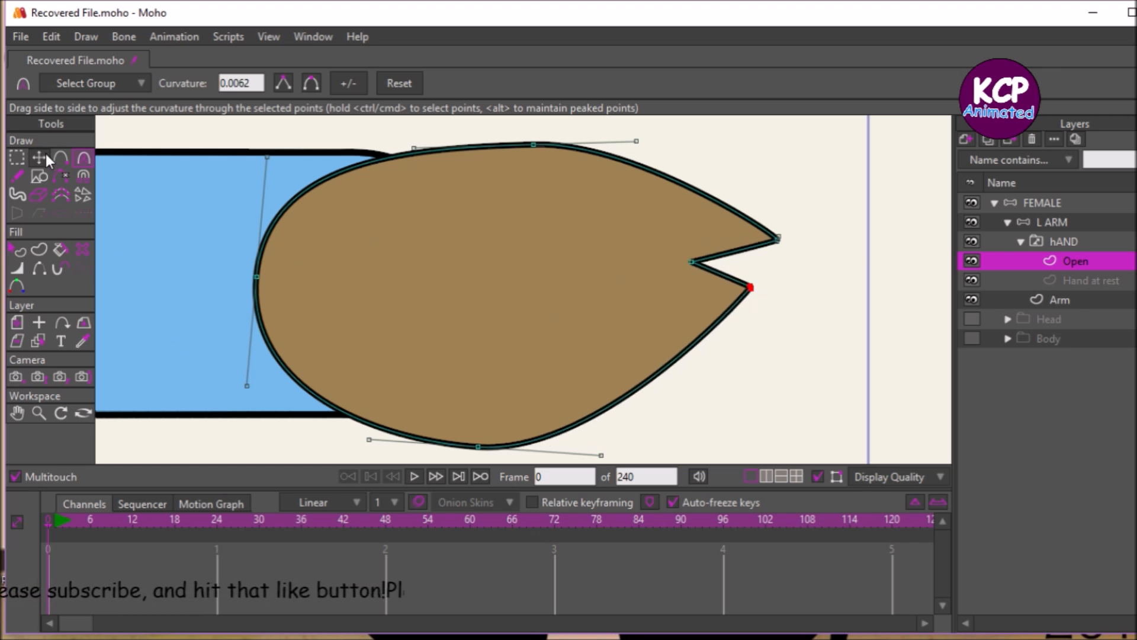
Step: Add two sharp-cornered points to the Open hand's outline below the second fingertip, forming another notch and a third fingertip
{"action": "left_click", "coordinate": [61, 157]}
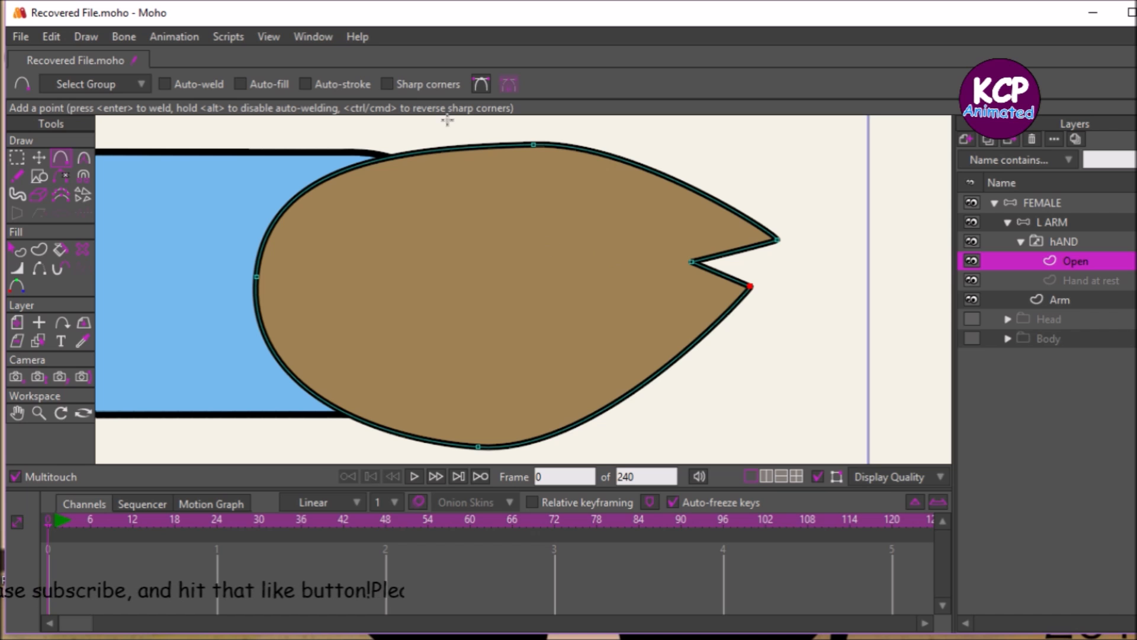
{"action": "left_click", "coordinate": [422, 86]}
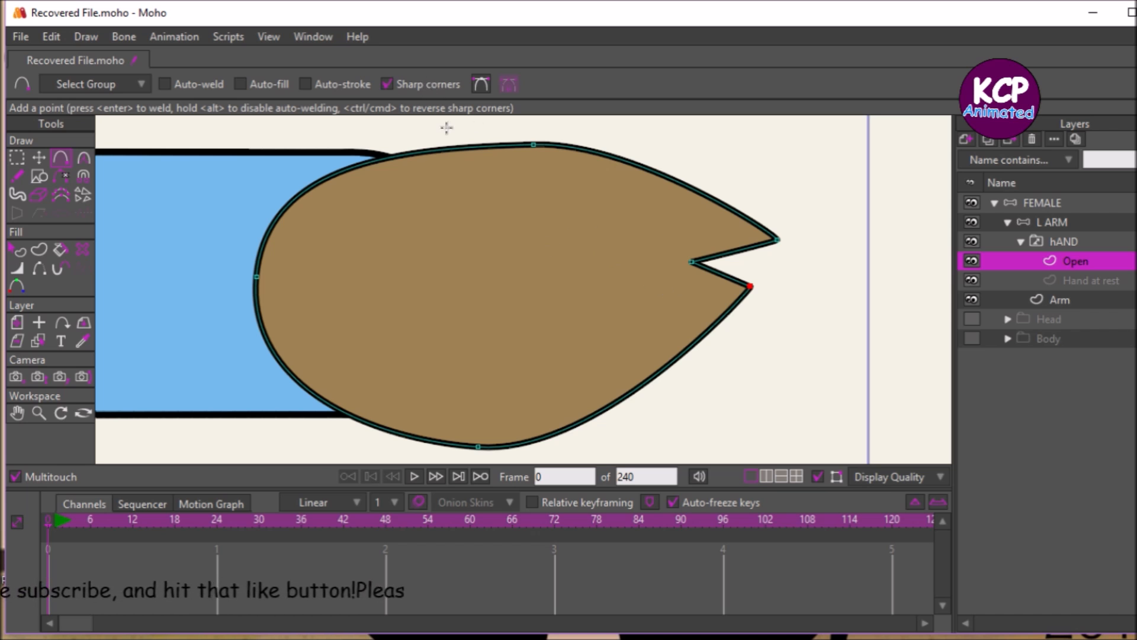
{"action": "left_click", "coordinate": [718, 320]}
{"action": "left_click_drag", "start_coordinate": [718, 320], "coordinate": [743, 336]}
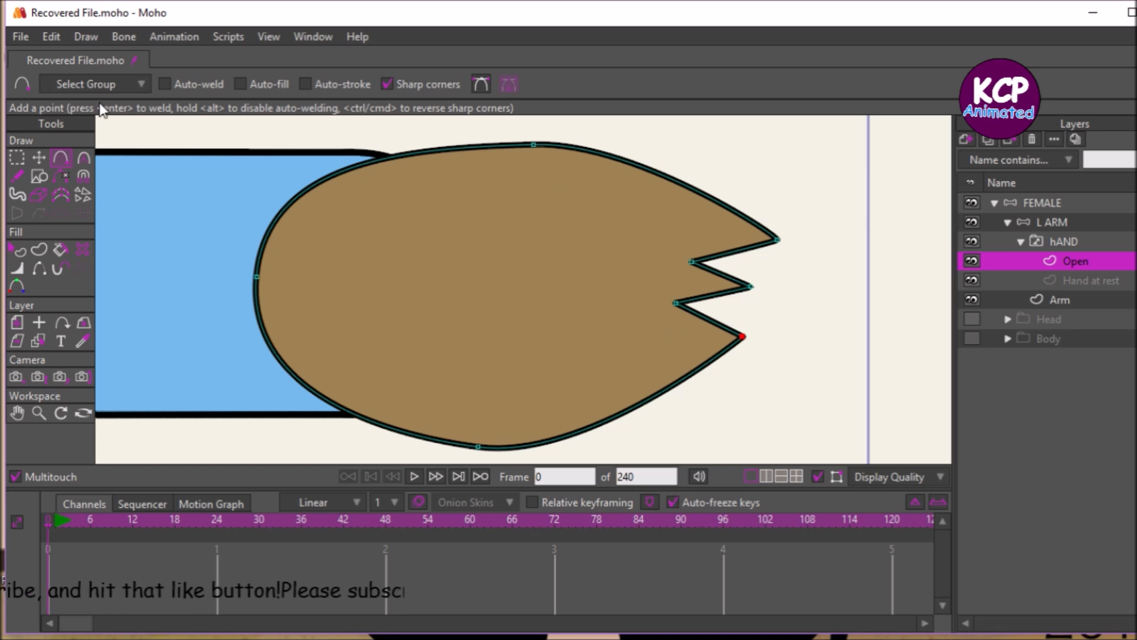
Step: Lower the Open hand's upper two fingertips, shift its top point toward the fingers, and move its bottom point to about X 1.43, Y -0.13
{"action": "left_click", "coordinate": [39, 158]}
{"action": "left_click", "coordinate": [750, 288]}
{"action": "left_click_drag", "start_coordinate": [753, 289], "coordinate": [756, 324]}
{"action": "left_click_drag", "start_coordinate": [782, 241], "coordinate": [776, 298]}
{"action": "left_click_drag", "start_coordinate": [536, 145], "coordinate": [617, 172]}
{"action": "left_click_drag", "start_coordinate": [479, 448], "coordinate": [468, 441]}
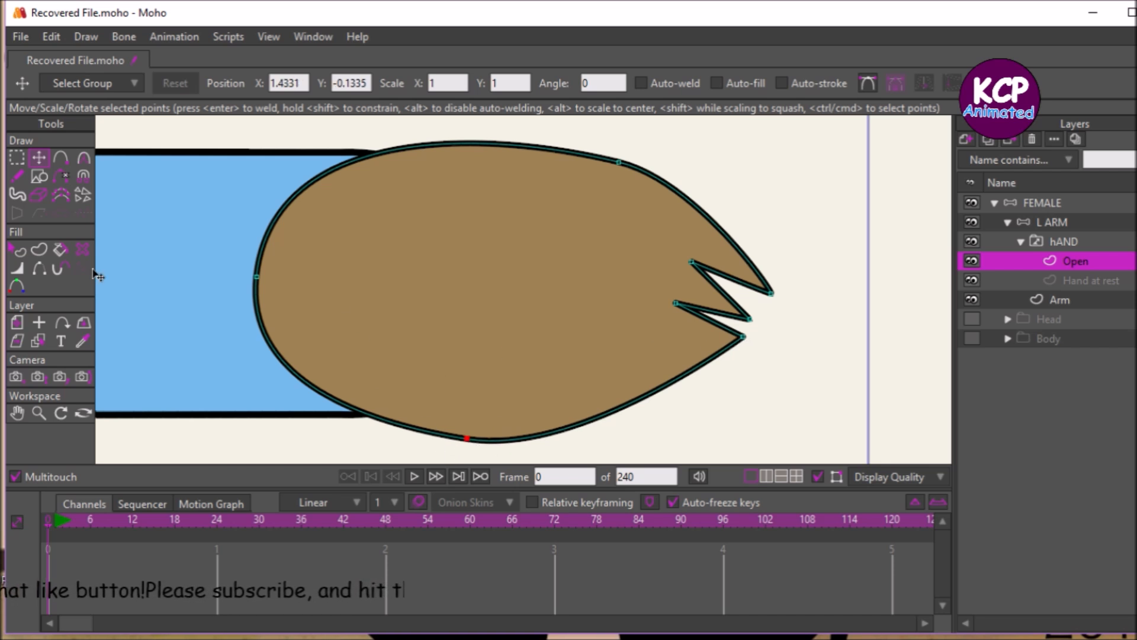
Step: Add two more sharp-cornered points below the third fingertip to form a third notch and a fourth fingertip
{"action": "left_click", "coordinate": [60, 158]}
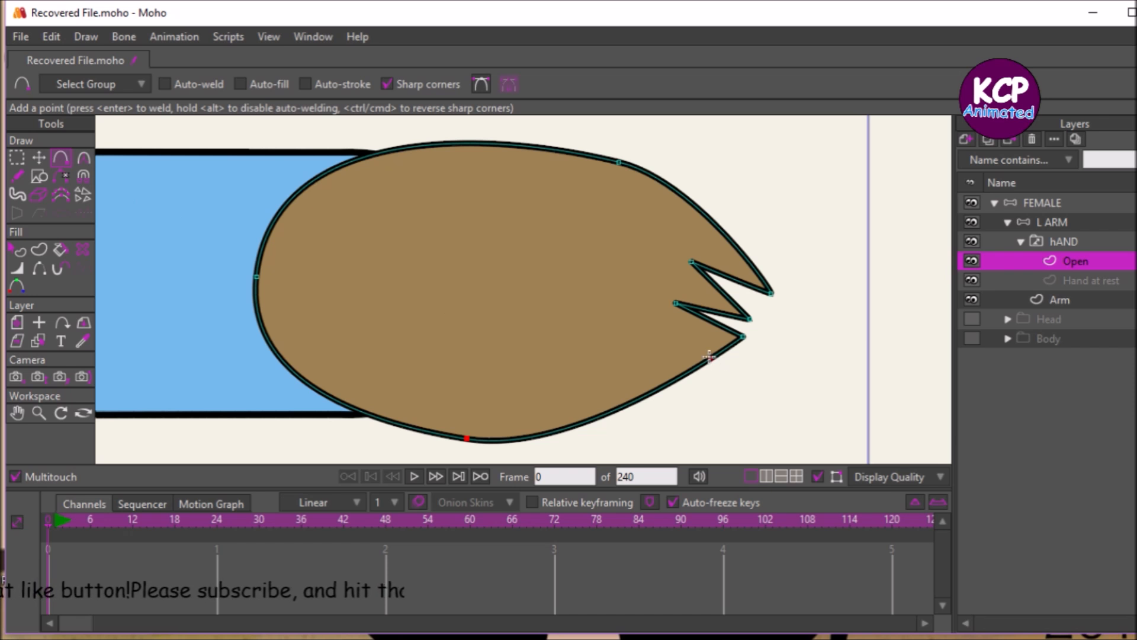
{"action": "left_click", "coordinate": [689, 354]}
{"action": "left_click_drag", "start_coordinate": [689, 353], "coordinate": [718, 373]}
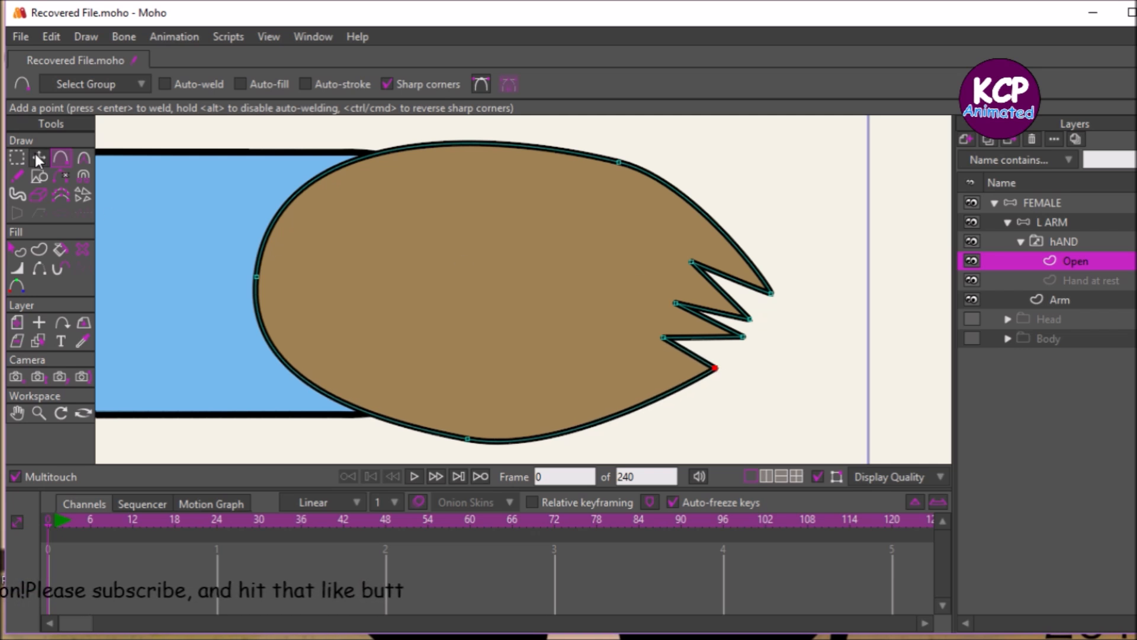
Step: Deepen the three notches between the fingers into the palm, placing the lowest one at about X 1.57, Y -0.03
{"action": "key", "text": "t"}
{"action": "left_click", "coordinate": [692, 262]}
{"action": "left_click_drag", "start_coordinate": [694, 264], "coordinate": [638, 238]}
{"action": "left_click_drag", "start_coordinate": [676, 303], "coordinate": [622, 276]}
{"action": "left_click_drag", "start_coordinate": [664, 338], "coordinate": [631, 327]}
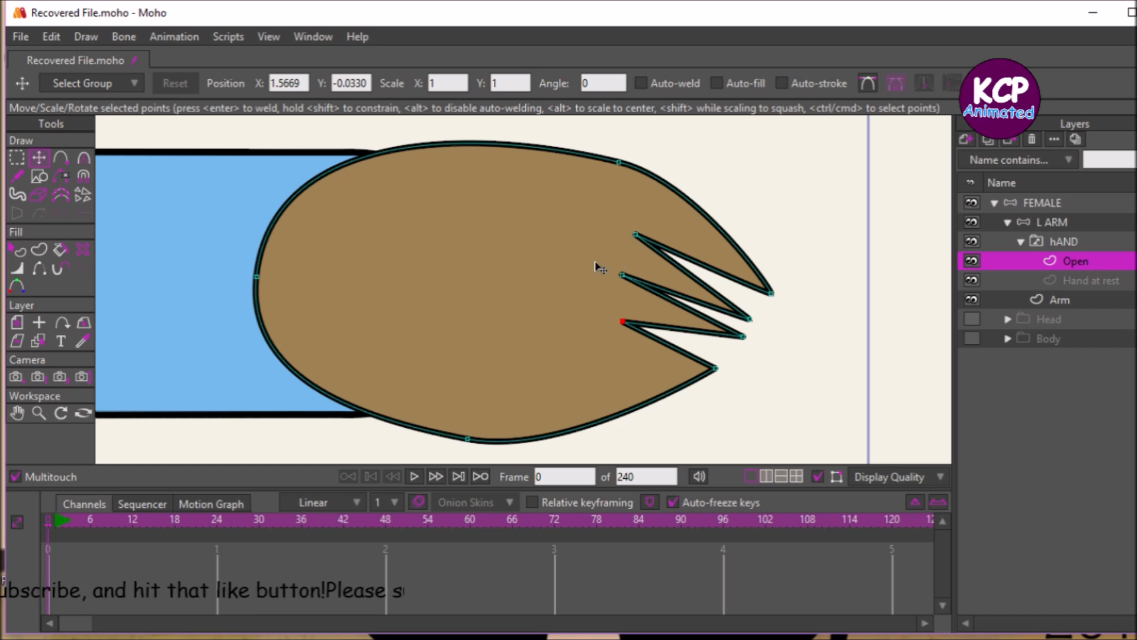
Step: Add sharp-cornered points beside the upper three fingertips to blunt them, and preview the frame as a render
{"action": "left_click", "coordinate": [61, 157]}
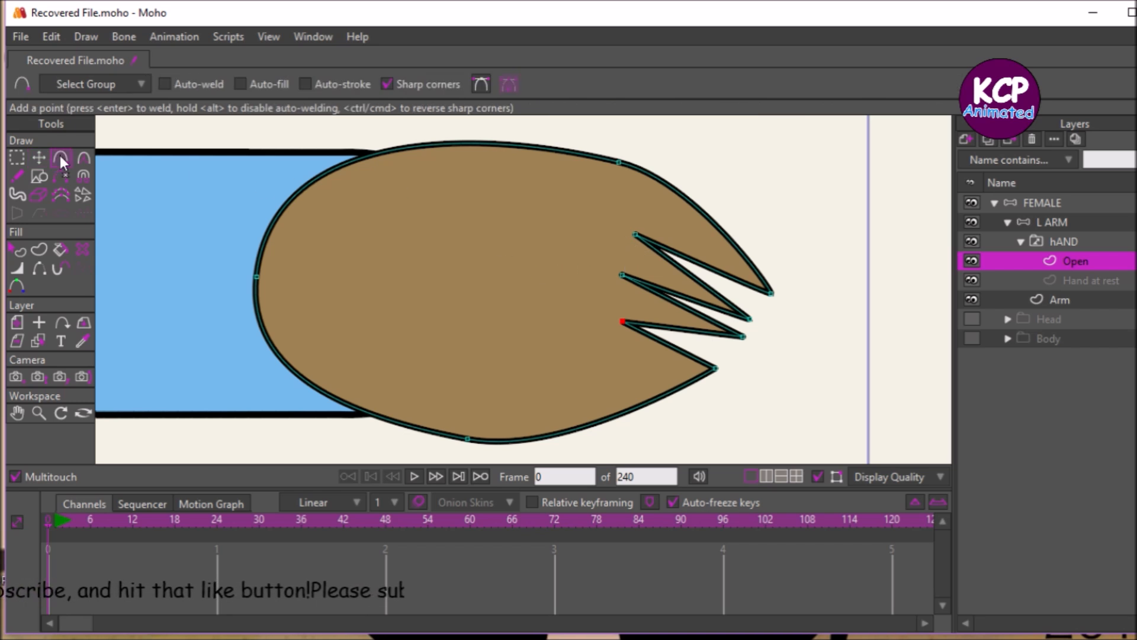
{"action": "left_click_drag", "start_coordinate": [736, 279], "coordinate": [724, 362]}
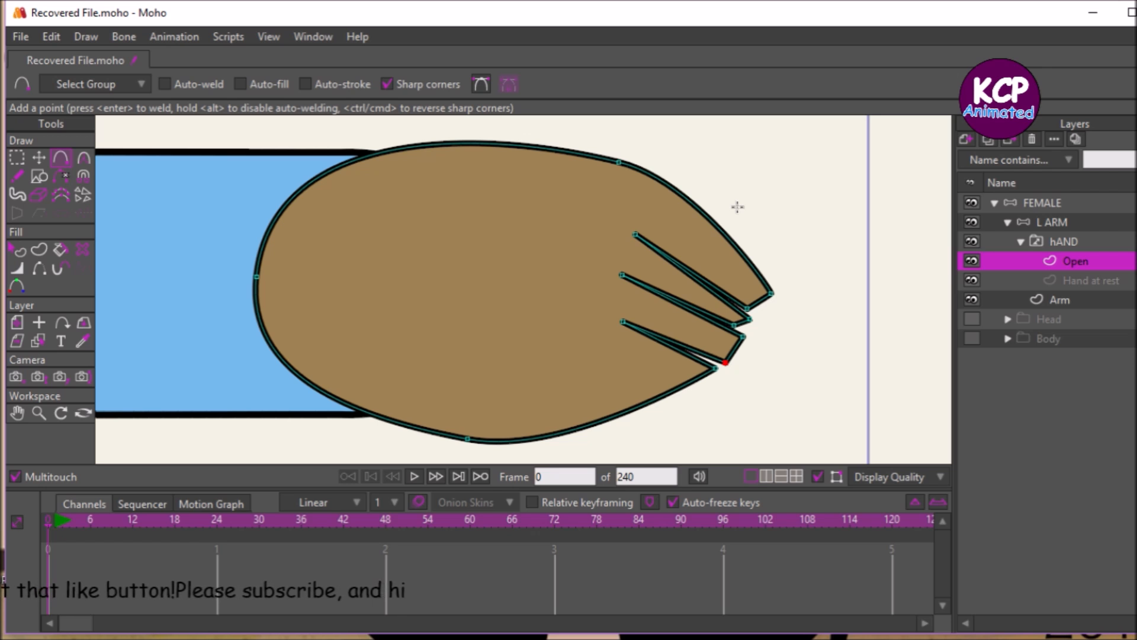
{"action": "key", "text": "ctrl+r"}
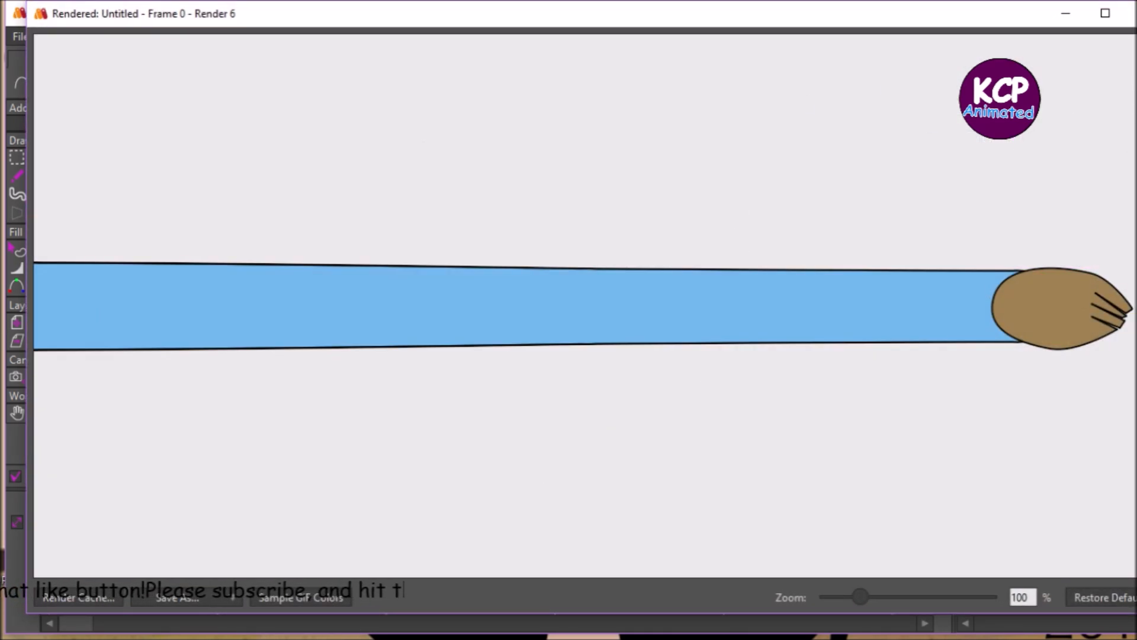
{"action": "left_click", "coordinate": [1130, 13]}
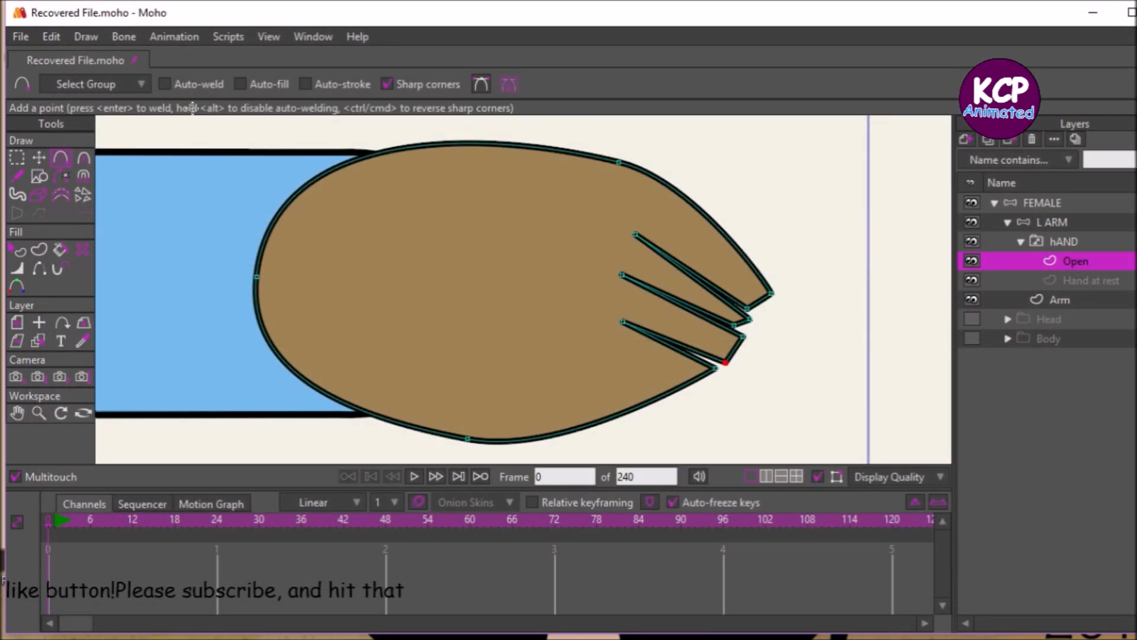
Step: Undo all the notch and fingertip edits on the Open hand, back to the outline with a single pointed tip
{"action": "key", "text": "ctrl+z"}
{"action": "key", "text": "ctrl+z"}
{"action": "key", "text": "ctrl+z"}
{"action": "key", "text": "ctrl+z"}
{"action": "key", "text": "ctrl+z"}
{"action": "key", "text": "ctrl+z"}
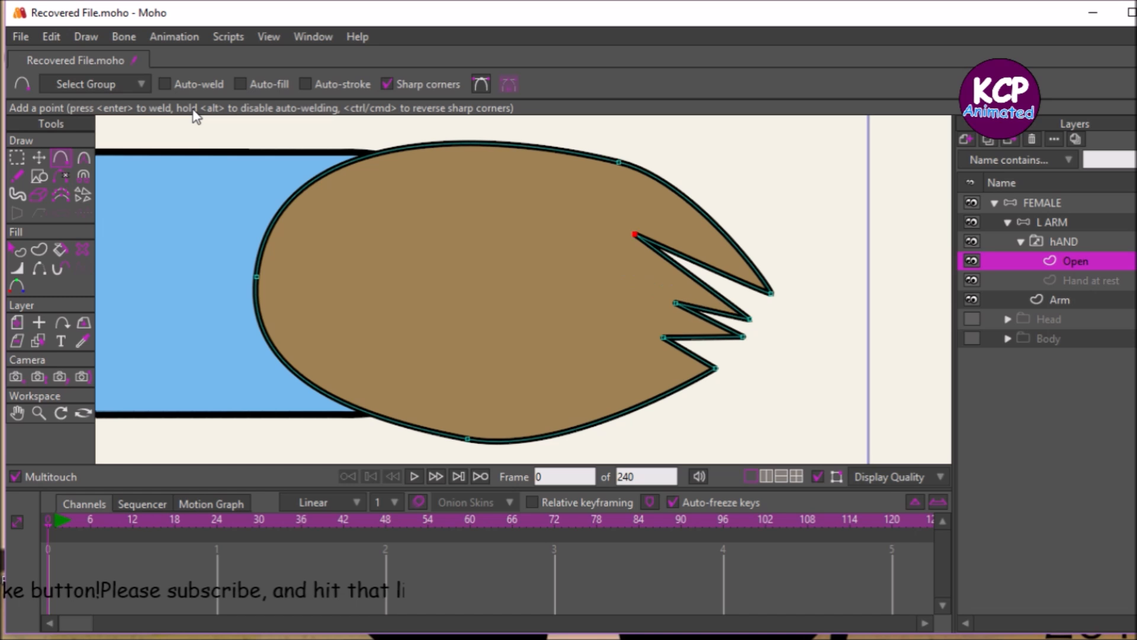
{"action": "key", "text": "ctrl+z"}
{"action": "key", "text": "ctrl+z"}
{"action": "key", "text": "ctrl+z"}
{"action": "key", "text": "ctrl+z"}
{"action": "key", "text": "ctrl+z"}
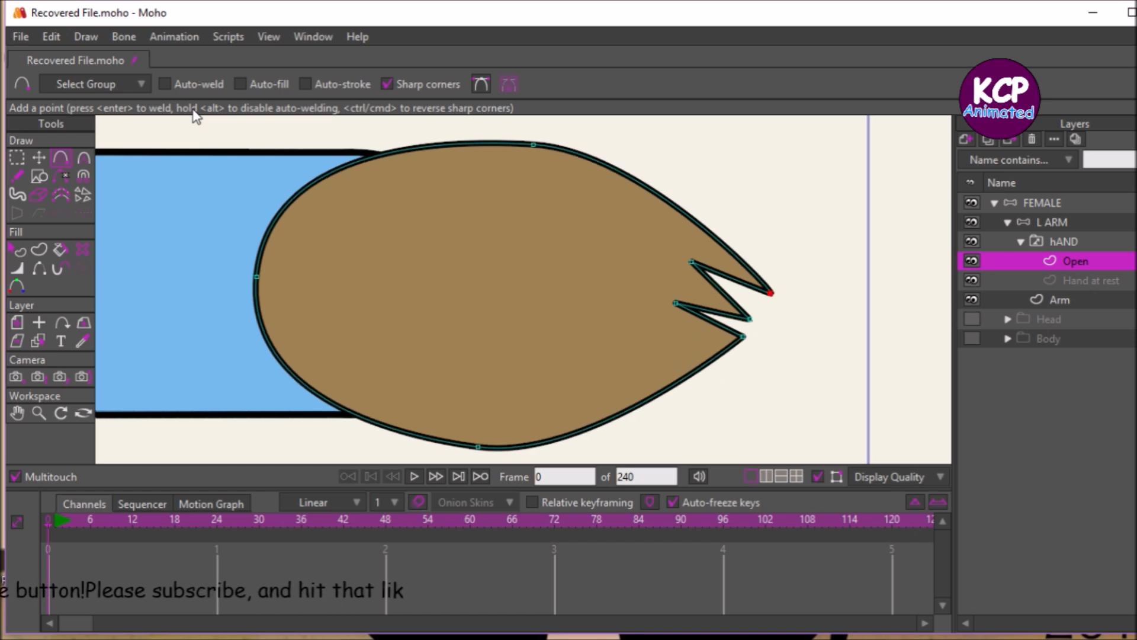
{"action": "key", "text": "ctrl+z"}
{"action": "key", "text": "ctrl+z"}
{"action": "key", "text": "ctrl+z"}
{"action": "key", "text": "ctrl+z"}
{"action": "key", "text": "ctrl+z"}
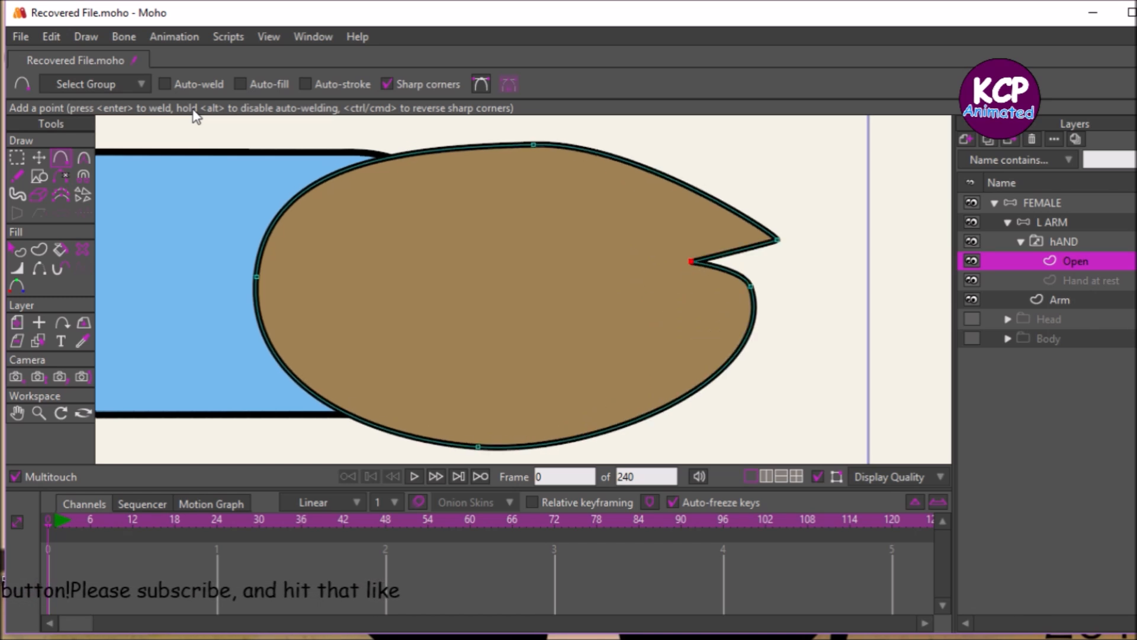
{"action": "key", "text": "ctrl+z"}
{"action": "key", "text": "ctrl+z"}
{"action": "key", "text": "ctrl+z"}
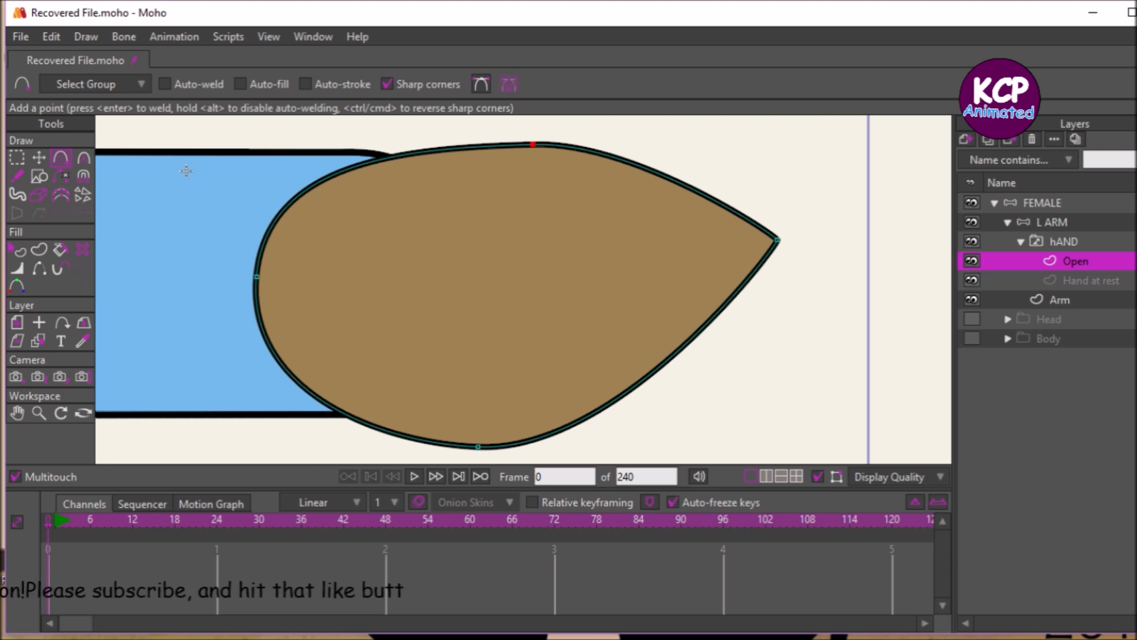
Step: Draw an ellipse as a finger at the hand's tip, flatten it and tilt it downward, centred at about X 1.70, Y 0.01
{"action": "left_click", "coordinate": [37, 172]}
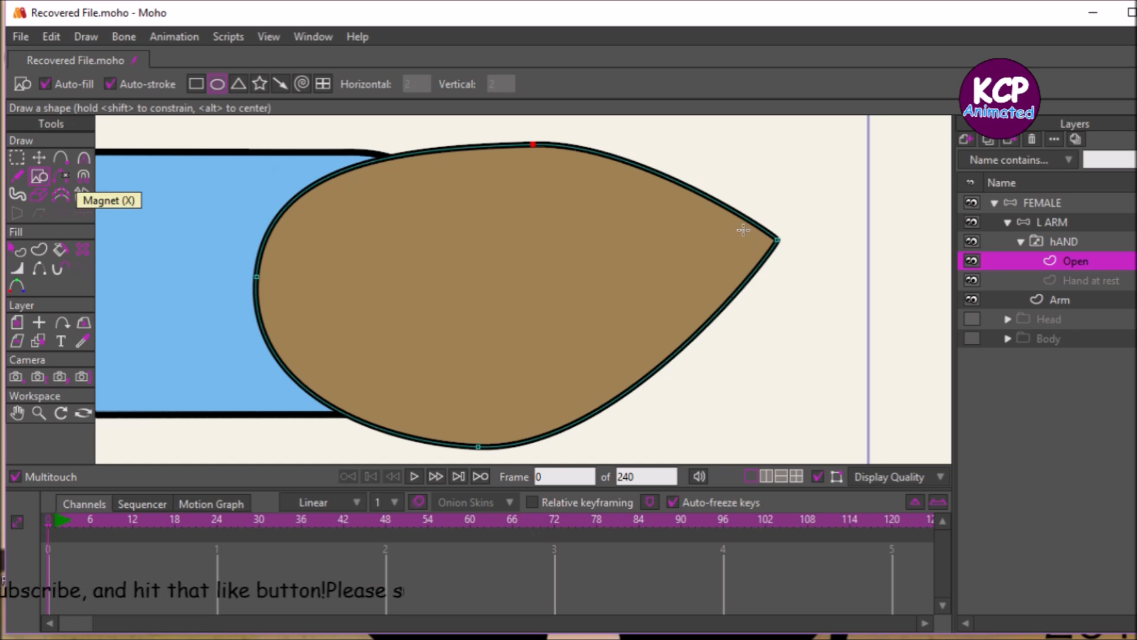
{"action": "mouse_move", "coordinate": [744, 230]}
{"action": "left_mouse_down"}
{"action": "mouse_move", "coordinate": [871, 284]}
{"action": "mouse_move", "coordinate": [879, 303]}
{"action": "left_mouse_up"}
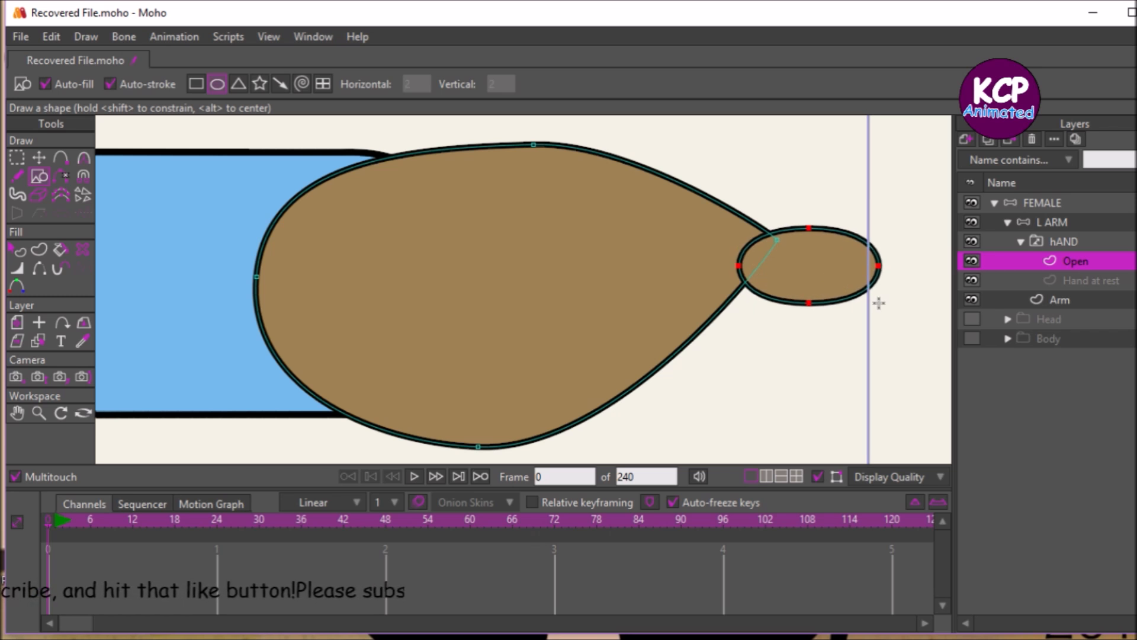
{"action": "left_click", "coordinate": [41, 157]}
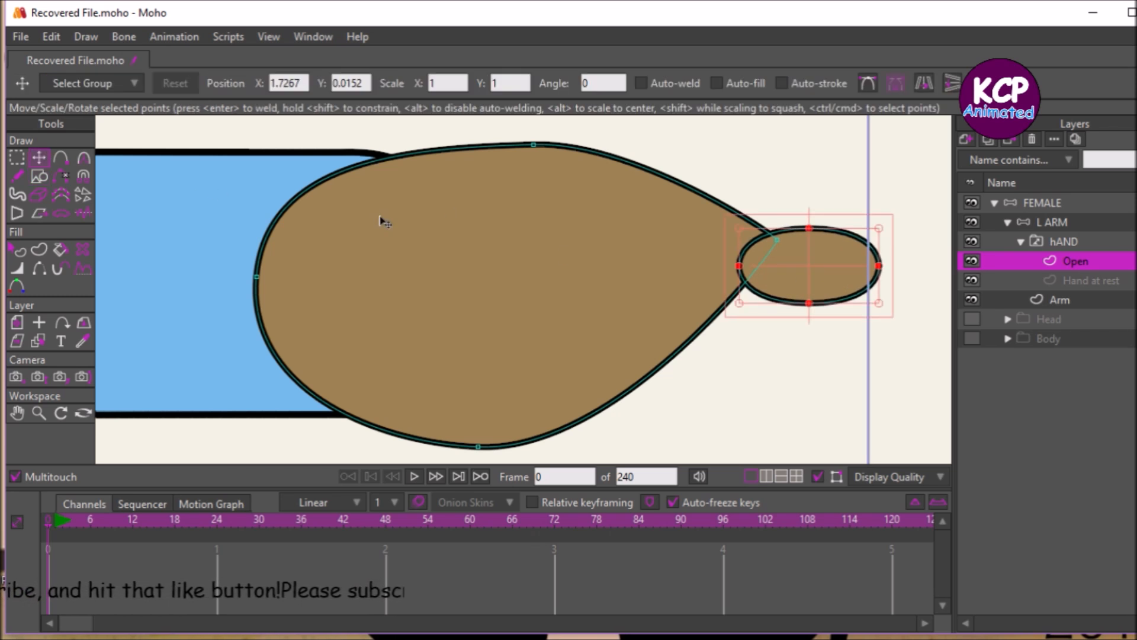
{"action": "left_click_drag", "start_coordinate": [813, 305], "coordinate": [809, 283]}
{"action": "left_click_drag", "start_coordinate": [839, 355], "coordinate": [812, 353]}
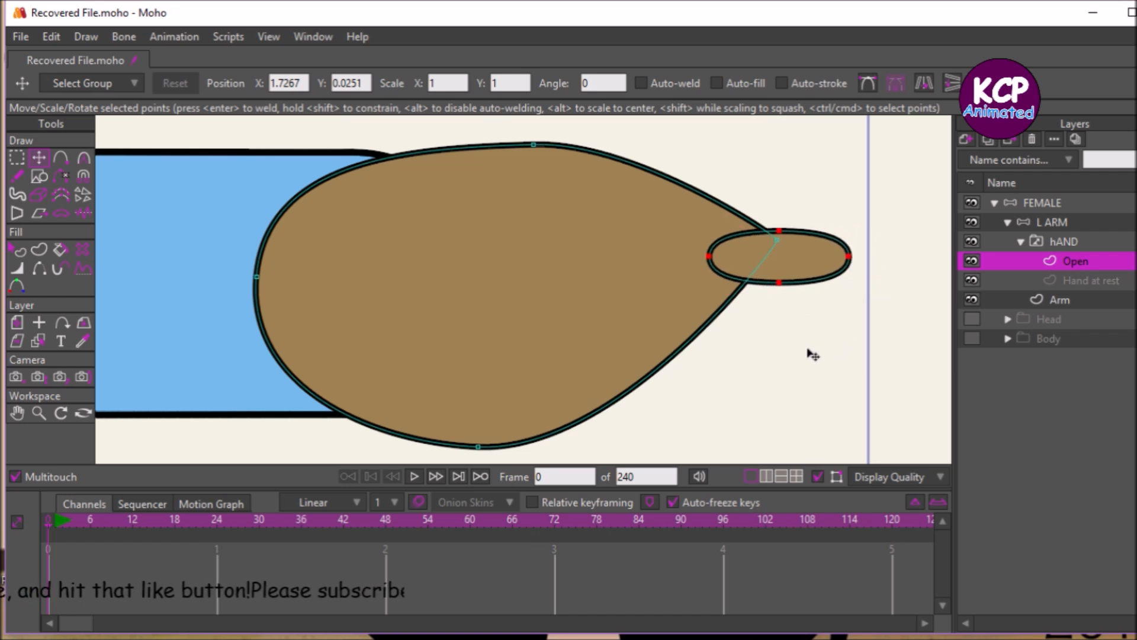
{"action": "left_click_drag", "start_coordinate": [838, 297], "coordinate": [832, 357]}
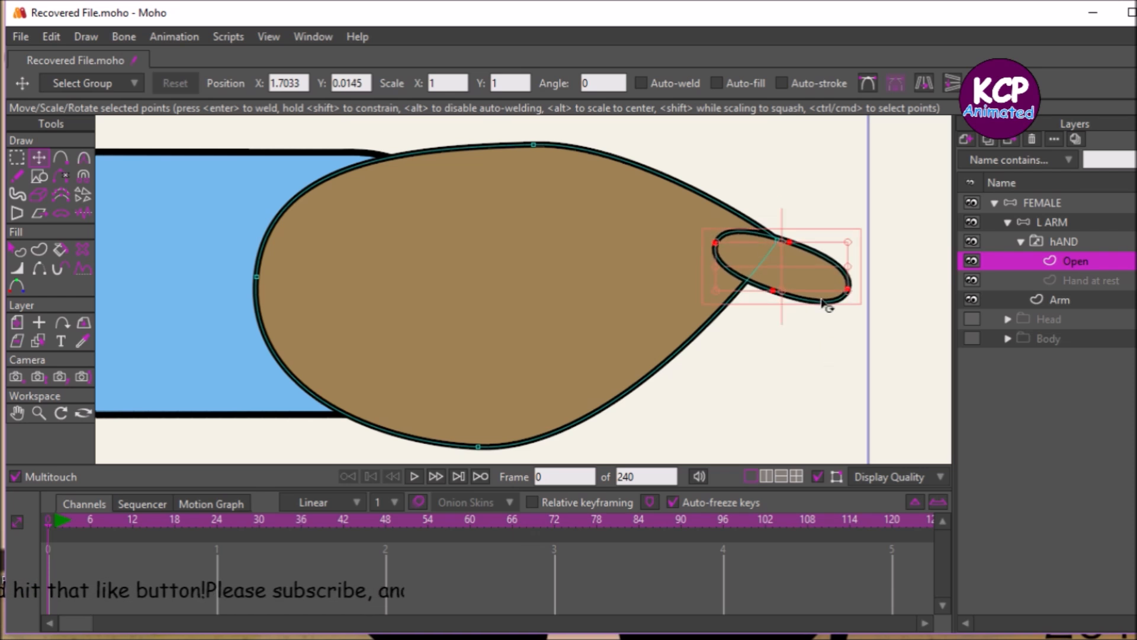
Step: Paste two copies of the finger below it, at about X 1.67, Y -0.03 and X 1.65, Y -0.07
{"action": "left_click", "coordinate": [822, 301]}
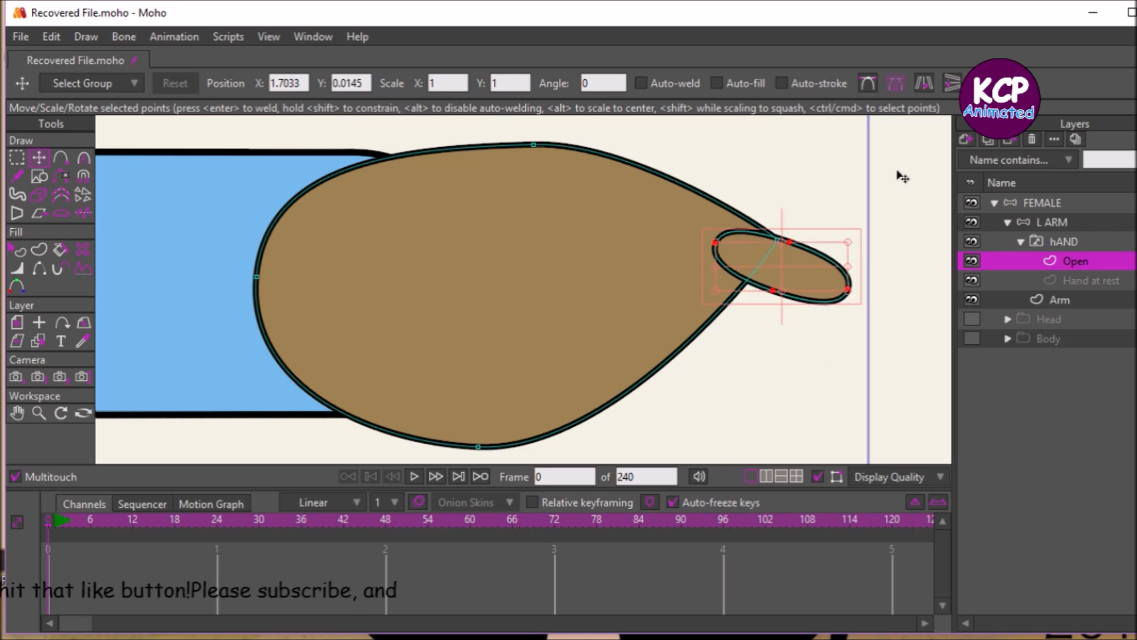
{"action": "key", "text": "ctrl+v"}
{"action": "left_click_drag", "start_coordinate": [857, 339], "coordinate": [818, 401]}
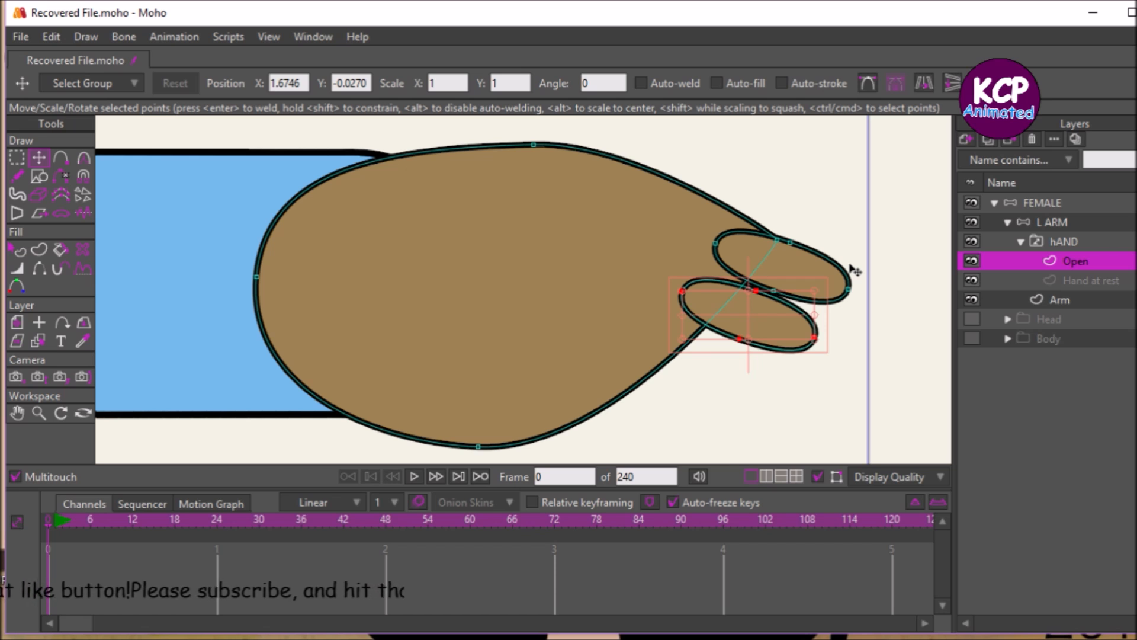
{"action": "left_click_drag", "start_coordinate": [858, 371], "coordinate": [819, 418]}
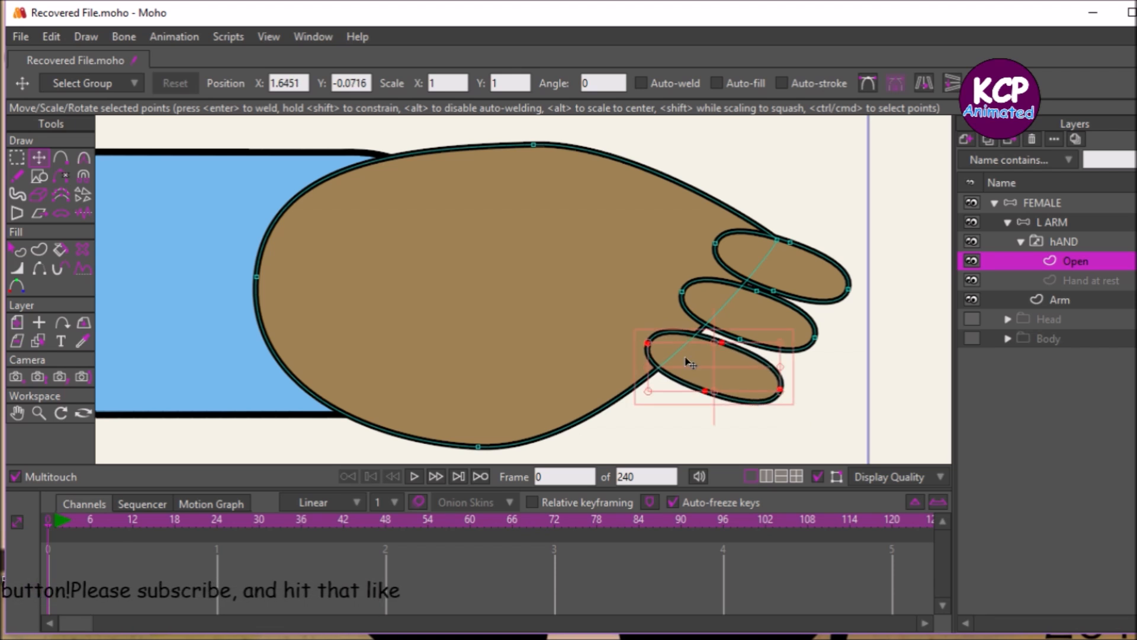
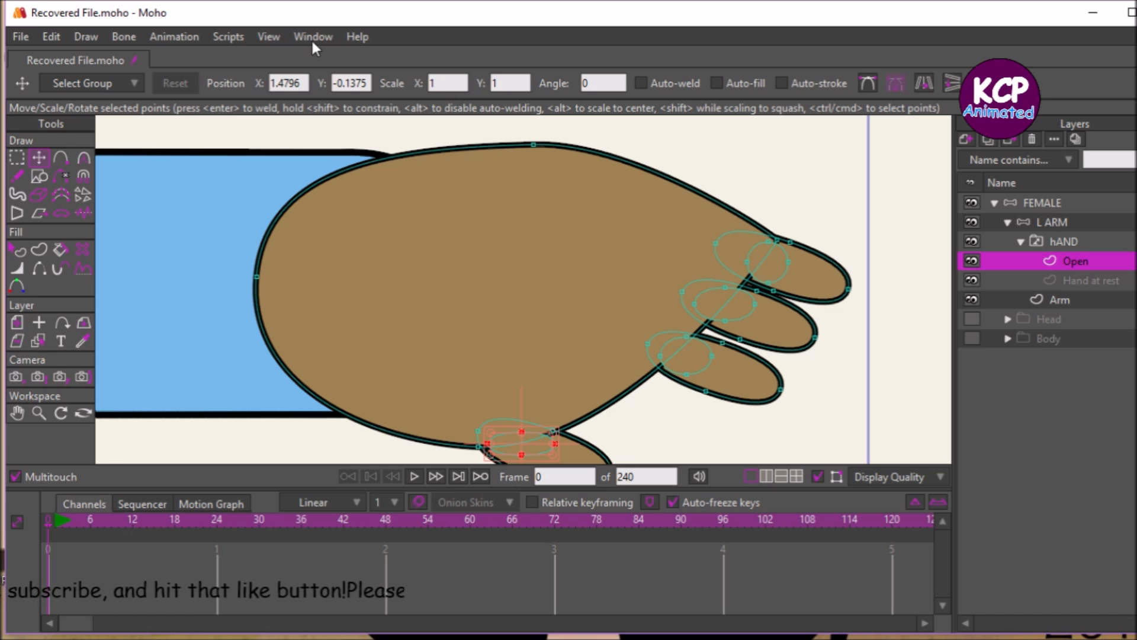
Step: Move the top finger's base point further into the palm and the palm's tip to about X 1.66, Y 0.05
{"action": "left_click_drag", "start_coordinate": [750, 279], "coordinate": [747, 272]}
{"action": "left_click", "coordinate": [745, 255]}
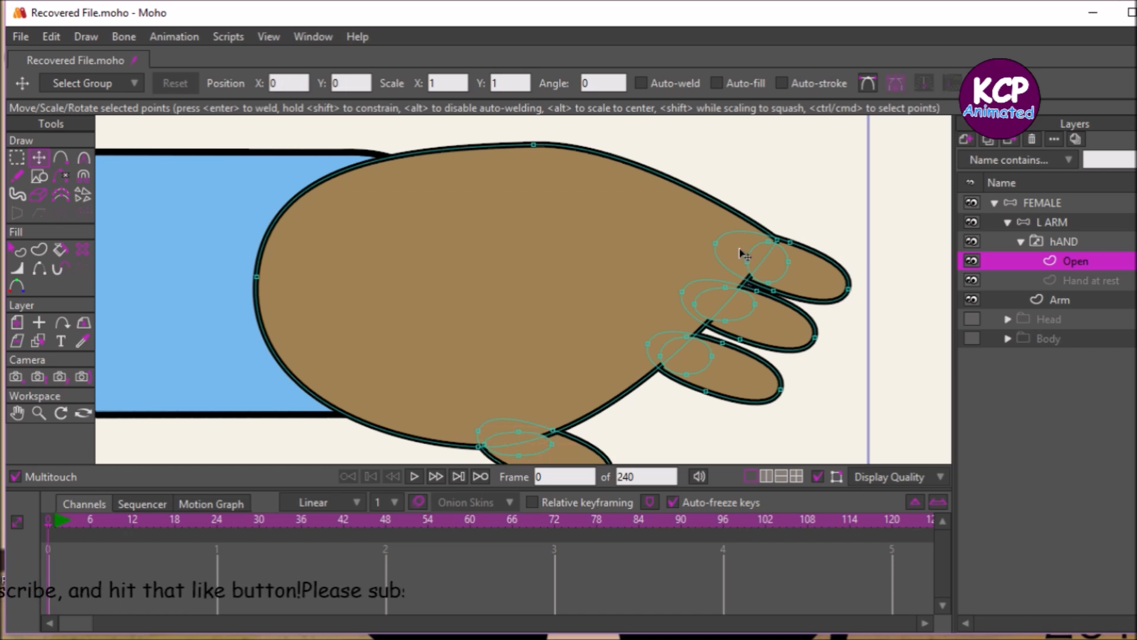
{"action": "left_click_drag", "start_coordinate": [717, 242], "coordinate": [689, 235]}
{"action": "left_click_drag", "start_coordinate": [779, 238], "coordinate": [732, 223]}
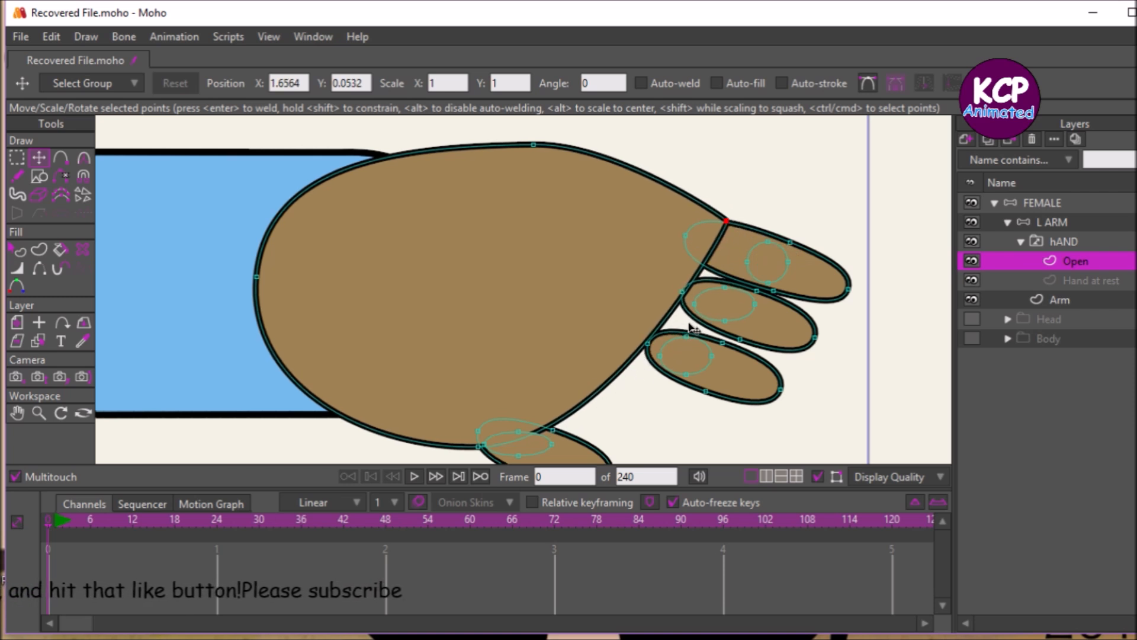
Step: Extend the middle and lower fingers' bases into the palm, to about X 1.59, Y 0.00 and X 1.56, Y -0.04, and slim the lower finger
{"action": "left_click_drag", "start_coordinate": [682, 291], "coordinate": [652, 279]}
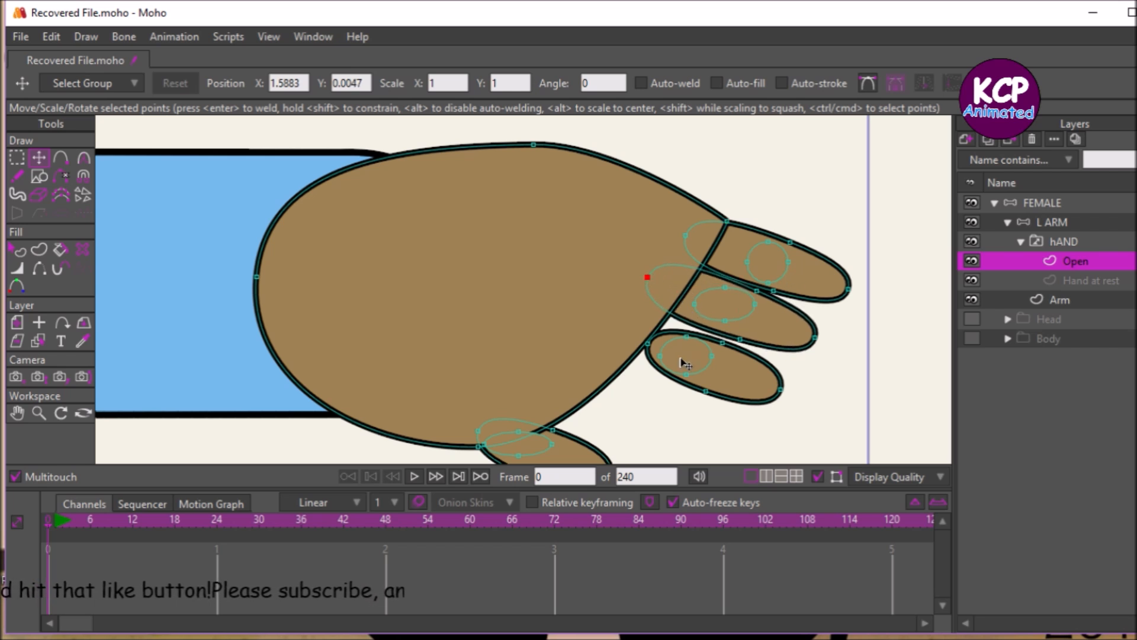
{"action": "left_click_drag", "start_coordinate": [650, 345], "coordinate": [610, 330]}
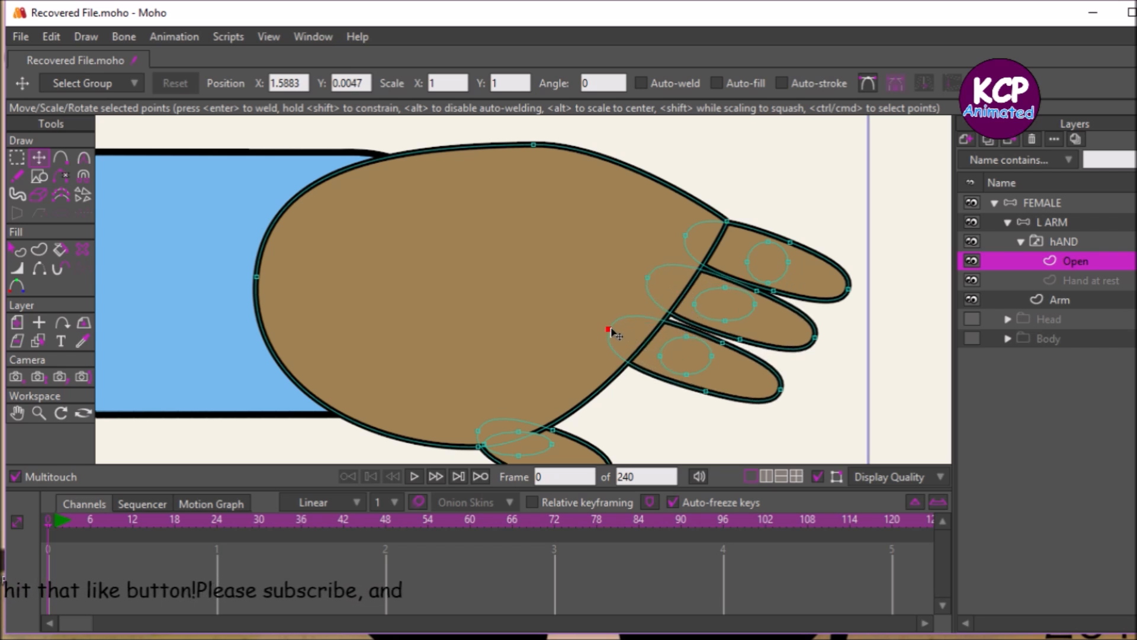
{"action": "left_click_drag", "start_coordinate": [723, 343], "coordinate": [723, 350]}
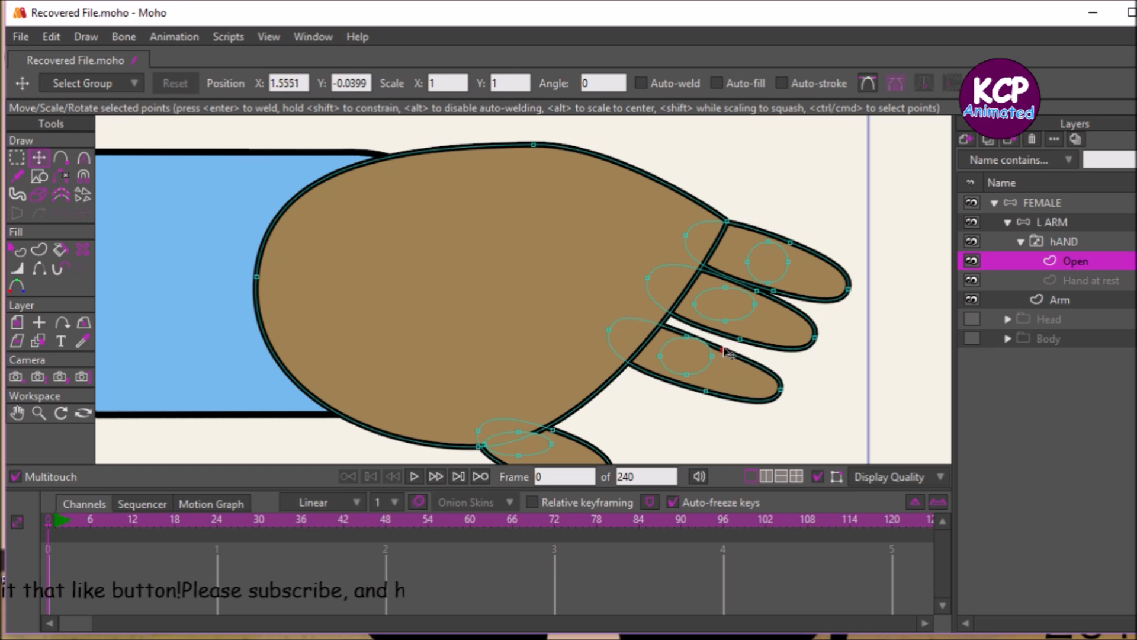
Step: Shift the outline-hiding ovals over the three finger joints, the lower to about X 1.59, Y -0.05 and the upper to about X 1.65, Y 0.03
{"action": "left_click", "coordinate": [701, 358]}
{"action": "left_click_drag", "start_coordinate": [697, 416], "coordinate": [658, 404]}
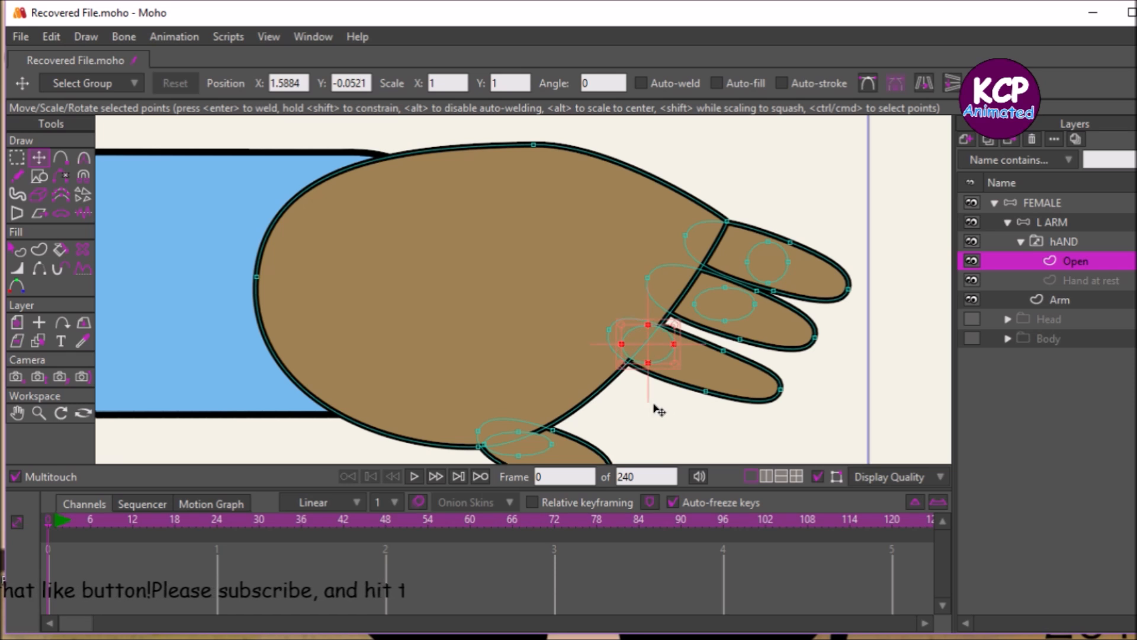
{"action": "left_click_drag", "start_coordinate": [712, 306], "coordinate": [711, 305]}
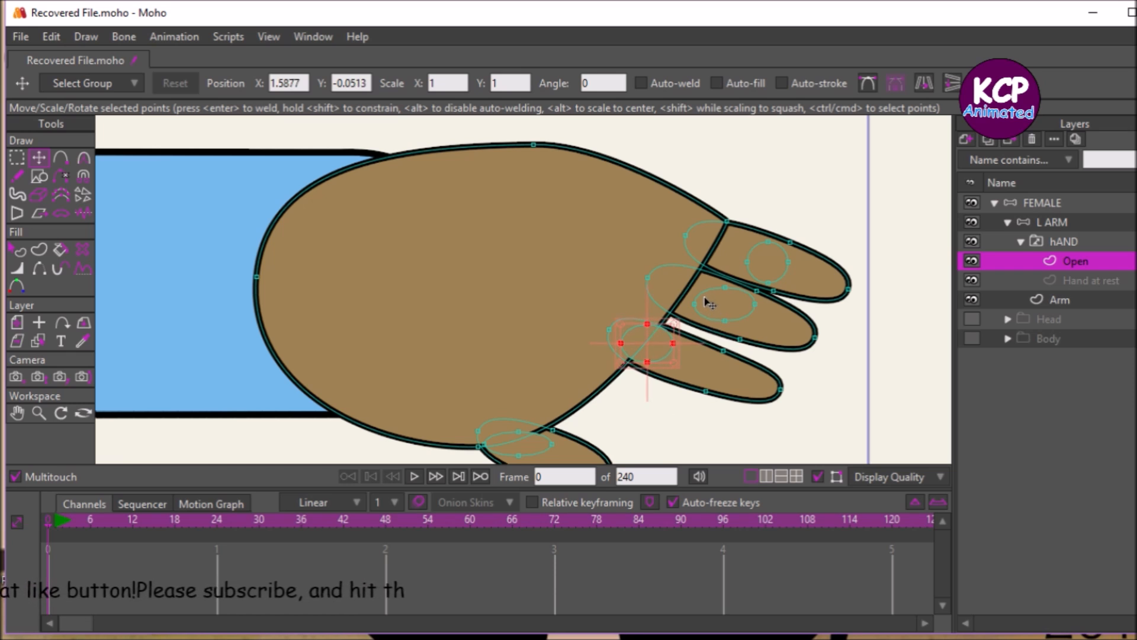
{"action": "left_click", "coordinate": [708, 299]}
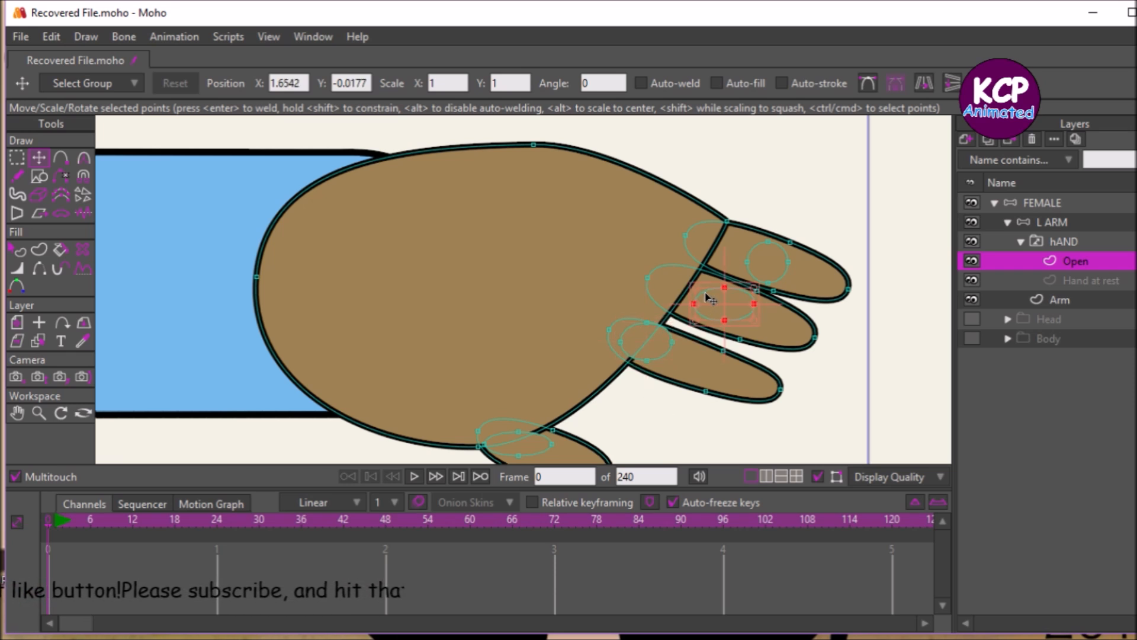
{"action": "left_click_drag", "start_coordinate": [857, 349], "coordinate": [810, 326]}
{"action": "left_click", "coordinate": [761, 248]}
{"action": "left_click_drag", "start_coordinate": [845, 345], "coordinate": [798, 333]}
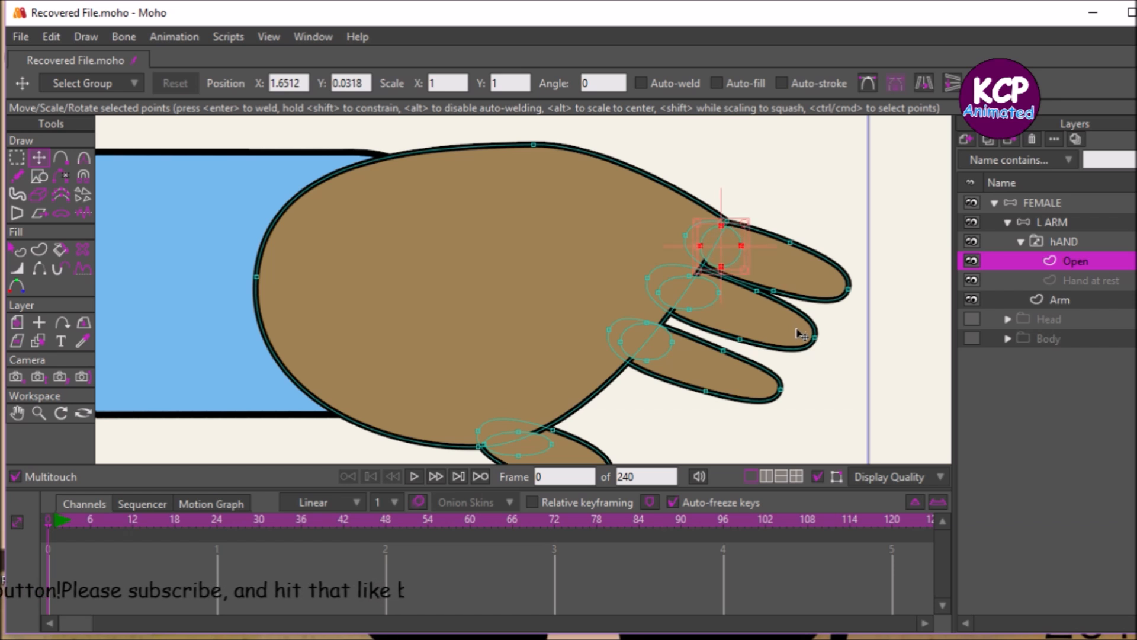
Step: Move the small oval covering the thumb's joint to about X 1.47, Y -0.13 and clear the selection
{"action": "left_click", "coordinate": [543, 451]}
{"action": "left_click_drag", "start_coordinate": [672, 439], "coordinate": [616, 430]}
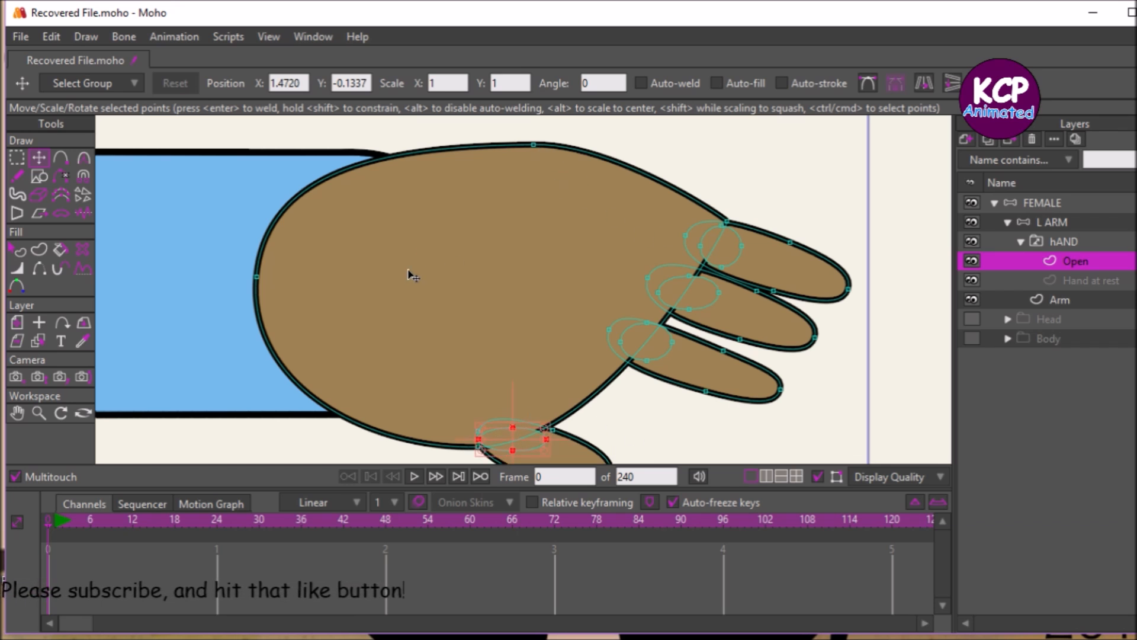
{"action": "left_click", "coordinate": [425, 174]}
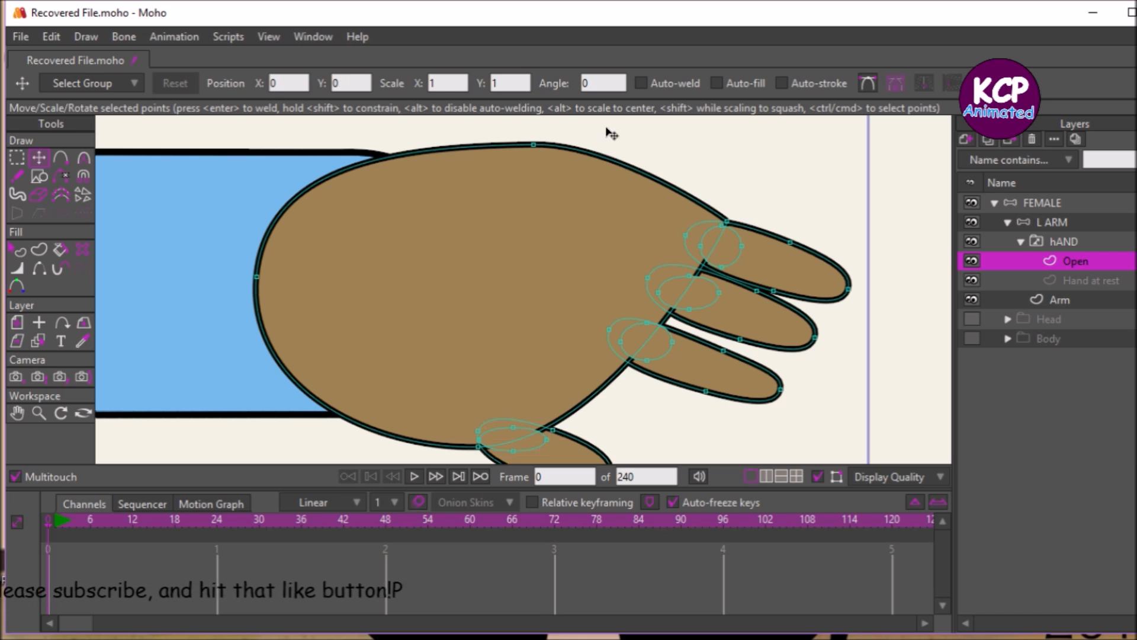
Step: Lower the Open palm's upper edge point to about X 1.50, Y 0.09 and check the hand in a preview render
{"action": "left_click_drag", "start_coordinate": [536, 142], "coordinate": [549, 178]}
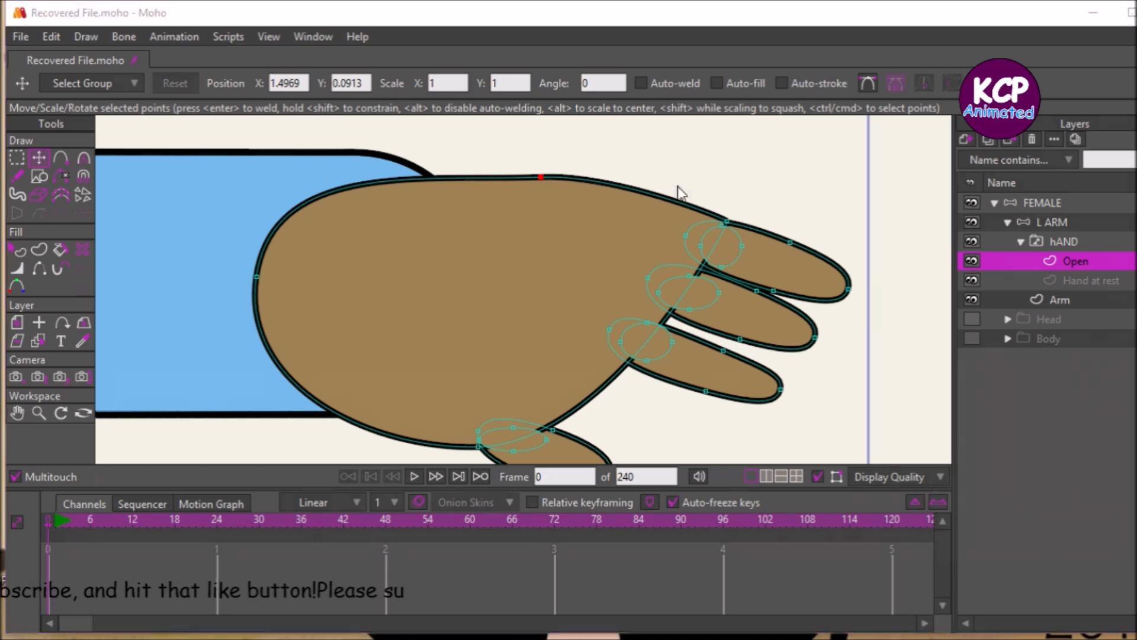
{"action": "key", "text": "ctrl+r"}
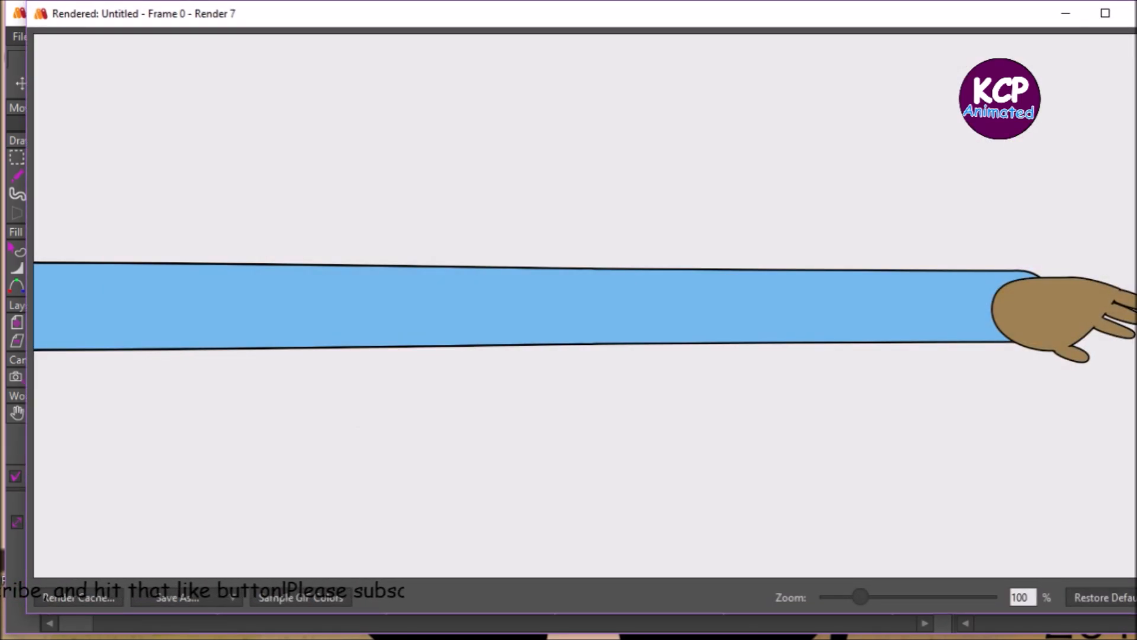
{"action": "left_click", "coordinate": [1129, 13]}
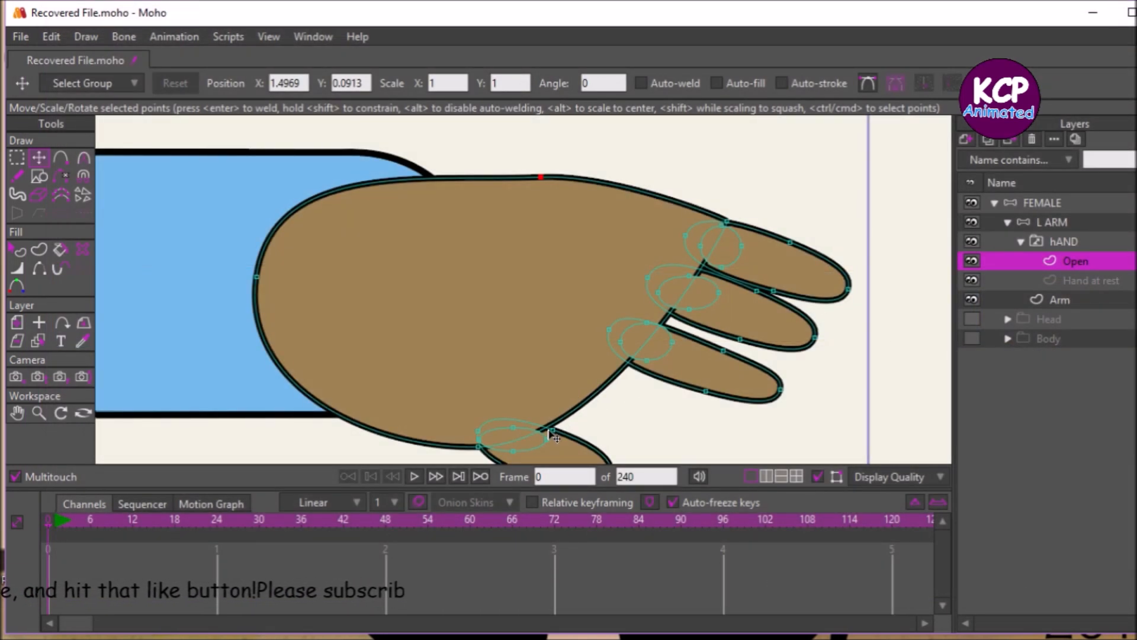
Step: Lengthen the thumb, placing its tip at about X 1.62, Y -0.17 and its upper base point at about X 1.52, Y -0.13
{"action": "left_click_drag", "start_coordinate": [556, 431], "coordinate": [586, 405]}
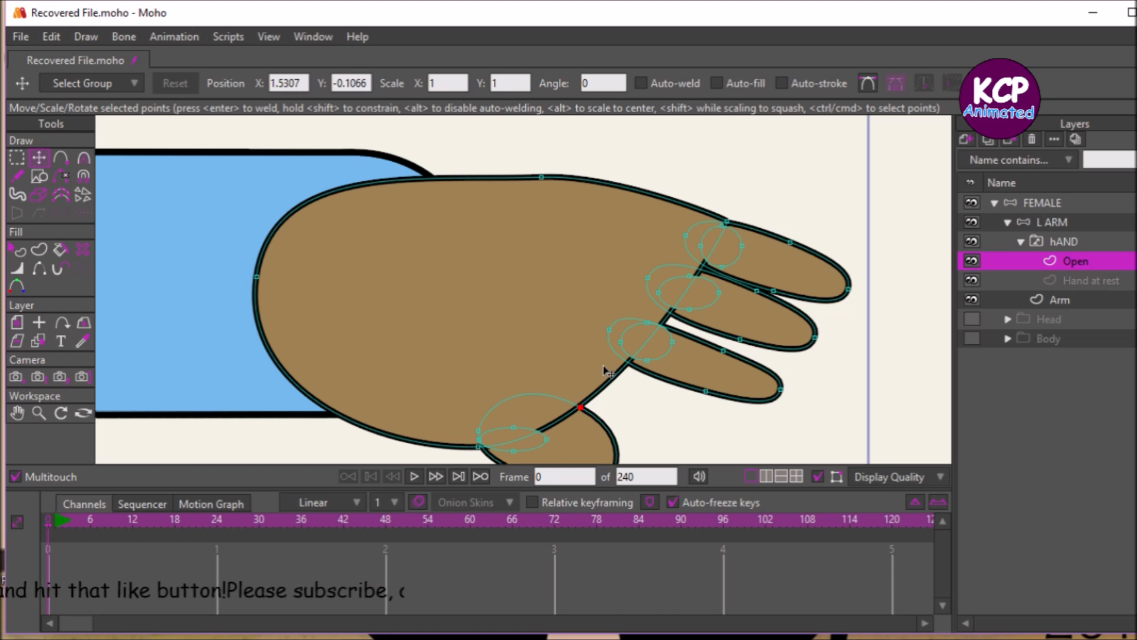
{"action": "scroll", "coordinate": [603, 367], "scroll_direction": "up", "scroll_amount": 1}
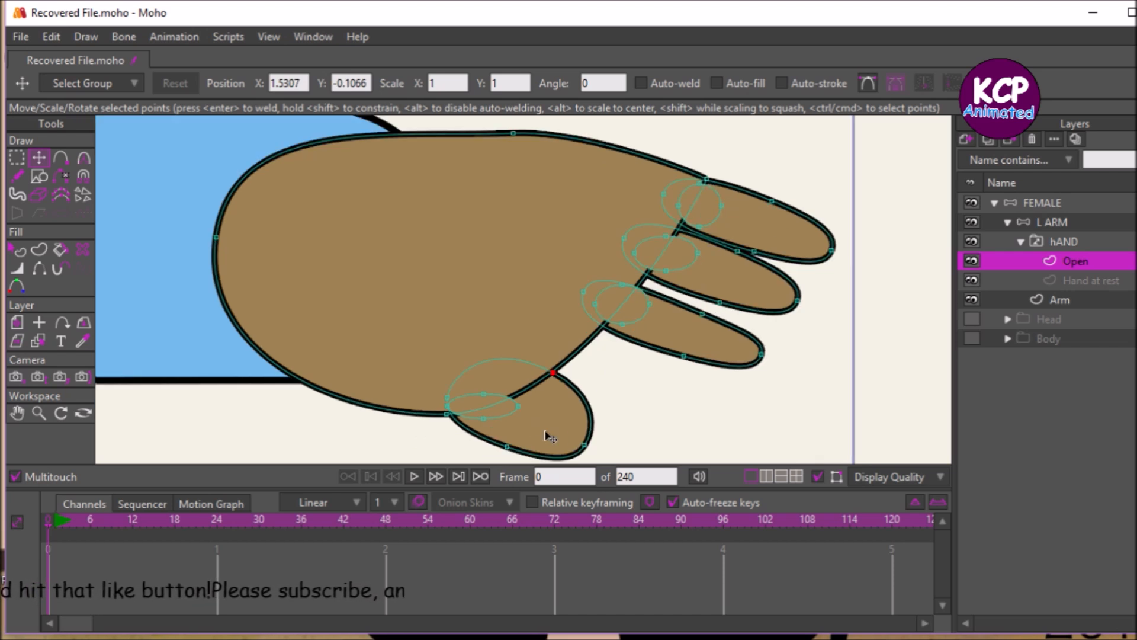
{"action": "left_click_drag", "start_coordinate": [585, 450], "coordinate": [663, 449]}
{"action": "left_click_drag", "start_coordinate": [557, 374], "coordinate": [538, 398]}
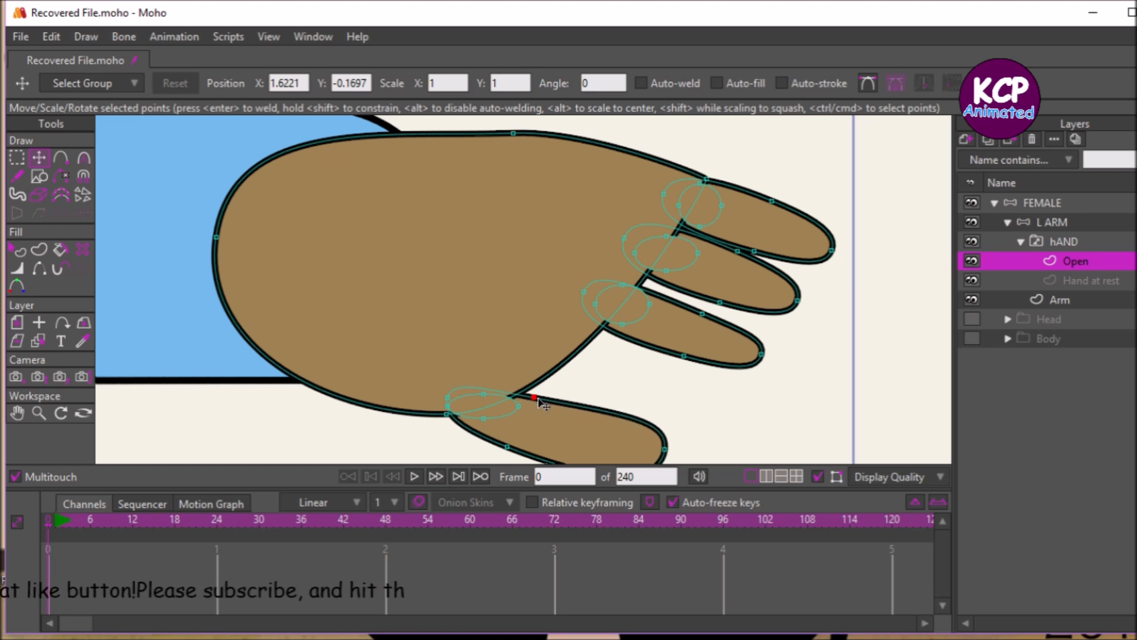
{"action": "left_click_drag", "start_coordinate": [539, 399], "coordinate": [540, 398]}
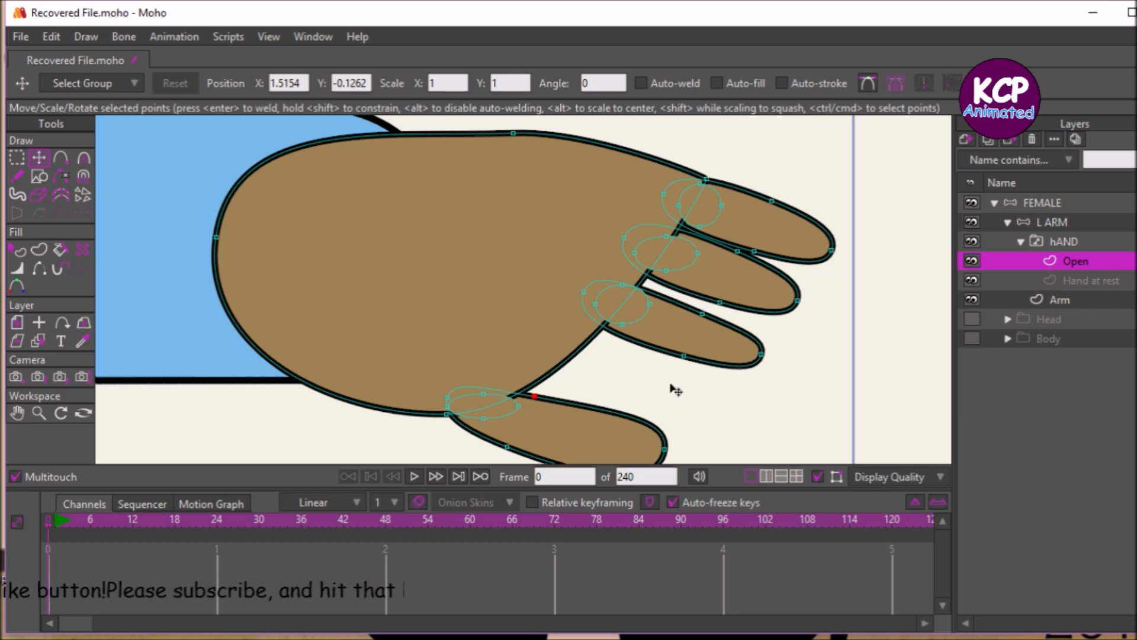
Step: Widen the lower finger by moving its underside point to about X 1.63, Y -0.11 and pulling its base deep into the palm toward the thumb
{"action": "left_click", "coordinate": [683, 356]}
{"action": "left_click_drag", "start_coordinate": [686, 359], "coordinate": [678, 380]}
{"action": "left_click_drag", "start_coordinate": [584, 290], "coordinate": [501, 361]}
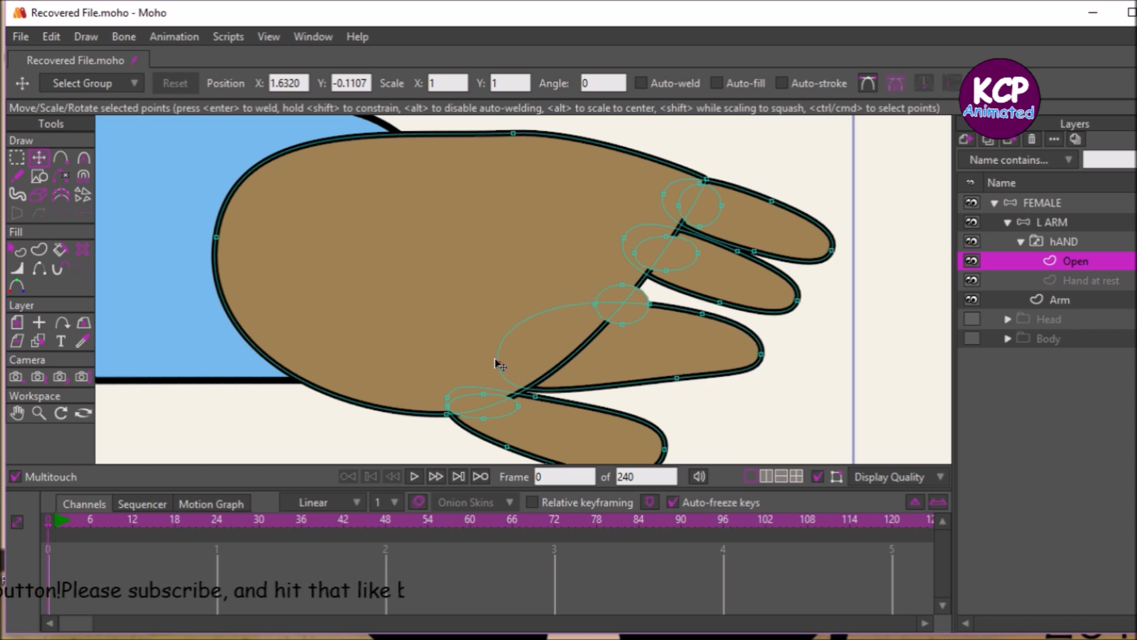
Step: Stretch the lower finger's joint-covering oval along the palm edge, with points at about X 1.52, Y -0.10 and X 1.54, Y -0.07
{"action": "left_click", "coordinate": [648, 304]}
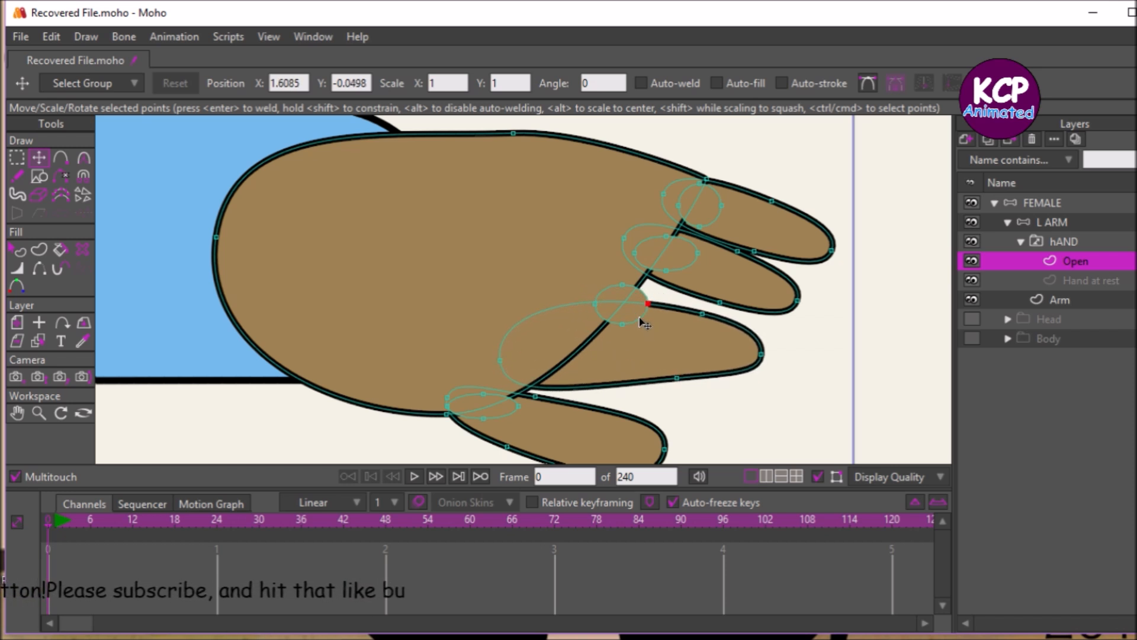
{"action": "left_click_drag", "start_coordinate": [627, 327], "coordinate": [537, 364]}
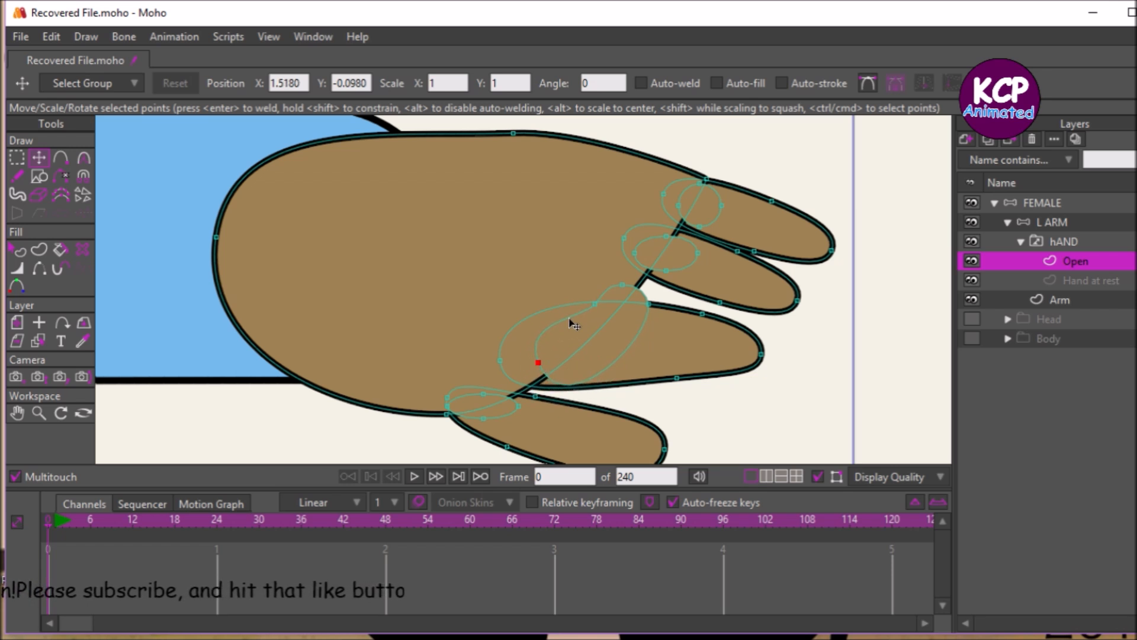
{"action": "left_click_drag", "start_coordinate": [597, 304], "coordinate": [563, 332]}
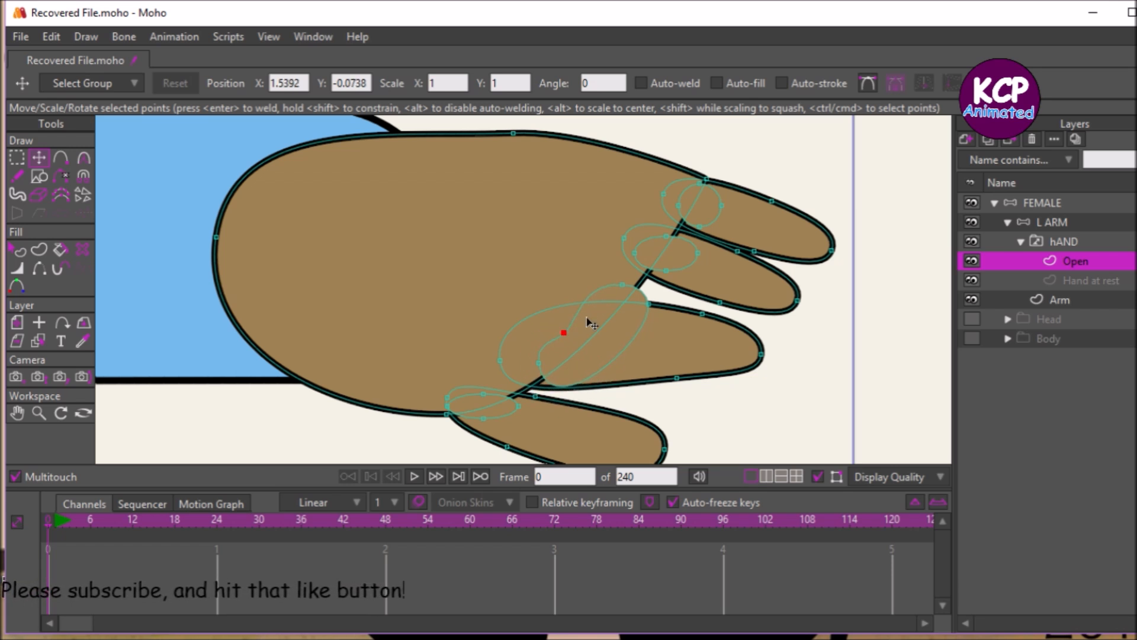
{"action": "left_click_drag", "start_coordinate": [649, 303], "coordinate": [625, 340]}
{"action": "left_click_drag", "start_coordinate": [623, 285], "coordinate": [620, 300]}
Step: Pull the middle finger's base to about X 1.57, Y -0.03, then shift and enlarge its joint oval, centred near X 1.60, Y -0.02
{"action": "left_click_drag", "start_coordinate": [627, 237], "coordinate": [598, 280]}
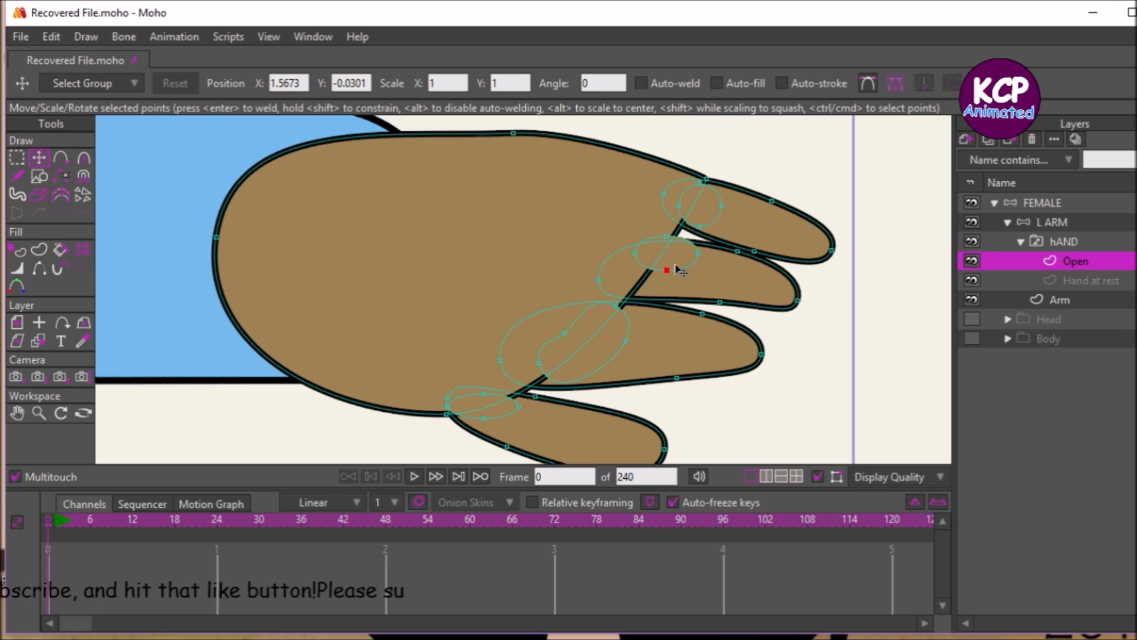
{"action": "key", "text": "Tab"}
{"action": "left_click_drag", "start_coordinate": [837, 332], "coordinate": [809, 351]}
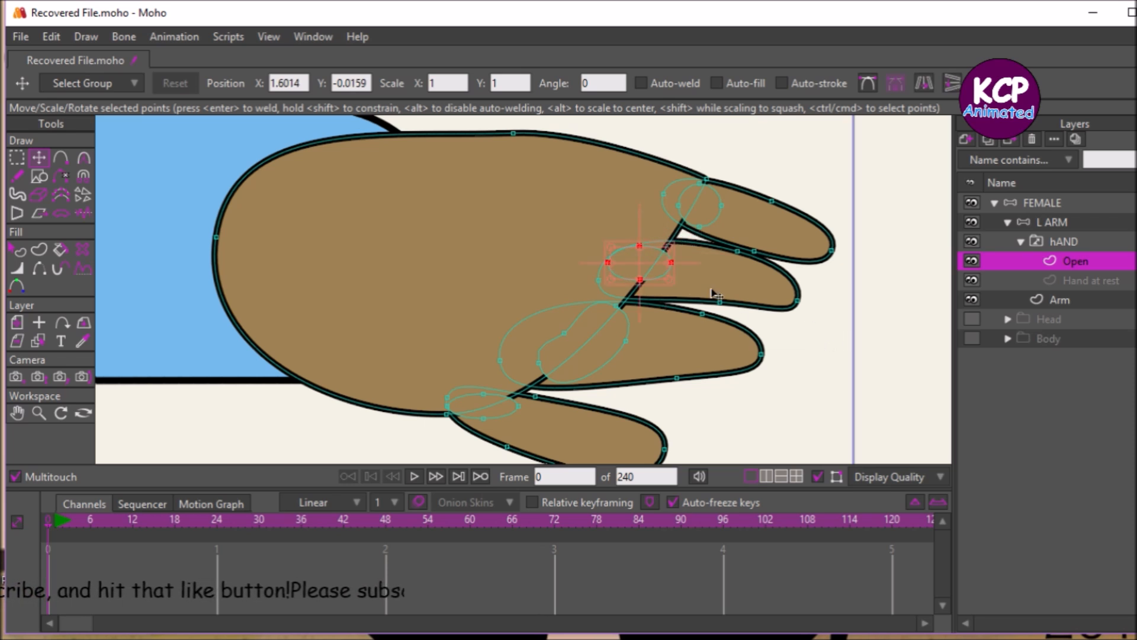
{"action": "left_click", "coordinate": [737, 223]}
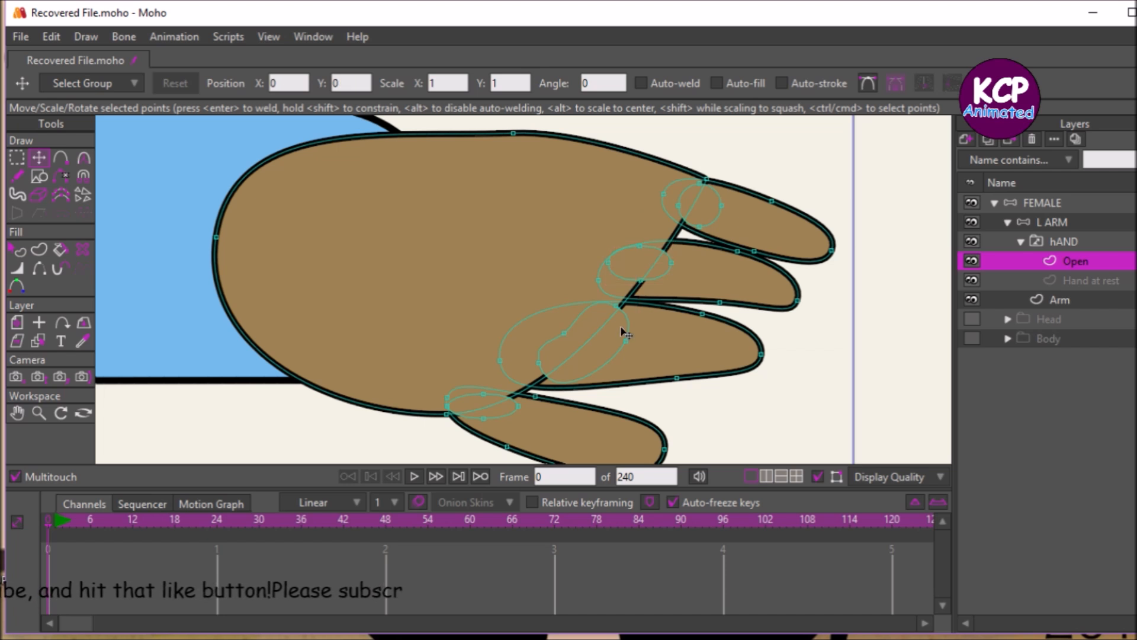
{"action": "left_click_drag", "start_coordinate": [640, 281], "coordinate": [632, 294]}
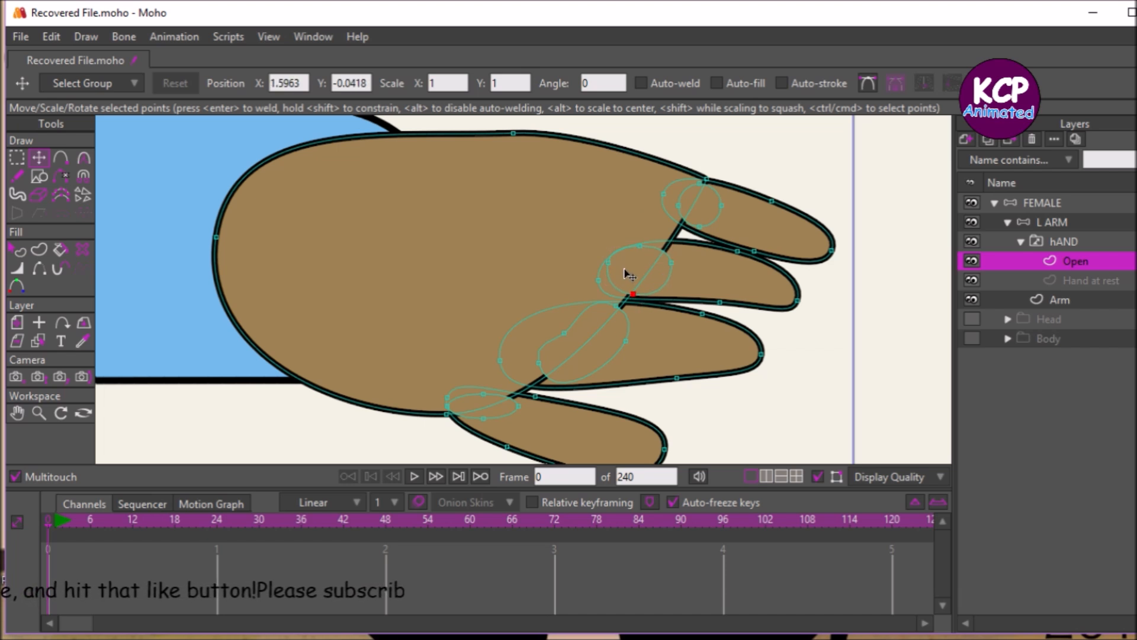
{"action": "left_click_drag", "start_coordinate": [659, 253], "coordinate": [671, 246]}
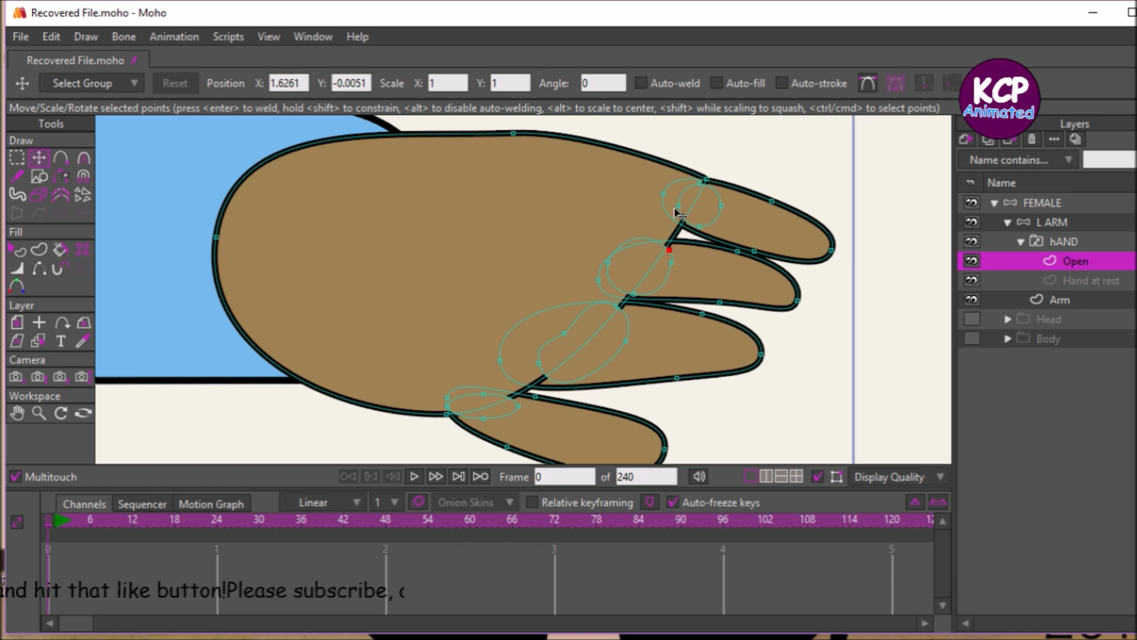
Step: Widen the top finger's base to about X 1.61, Y 0.03, stretch its joint oval to fit, and check the hand in a preview render
{"action": "left_click_drag", "start_coordinate": [664, 194], "coordinate": [651, 217]}
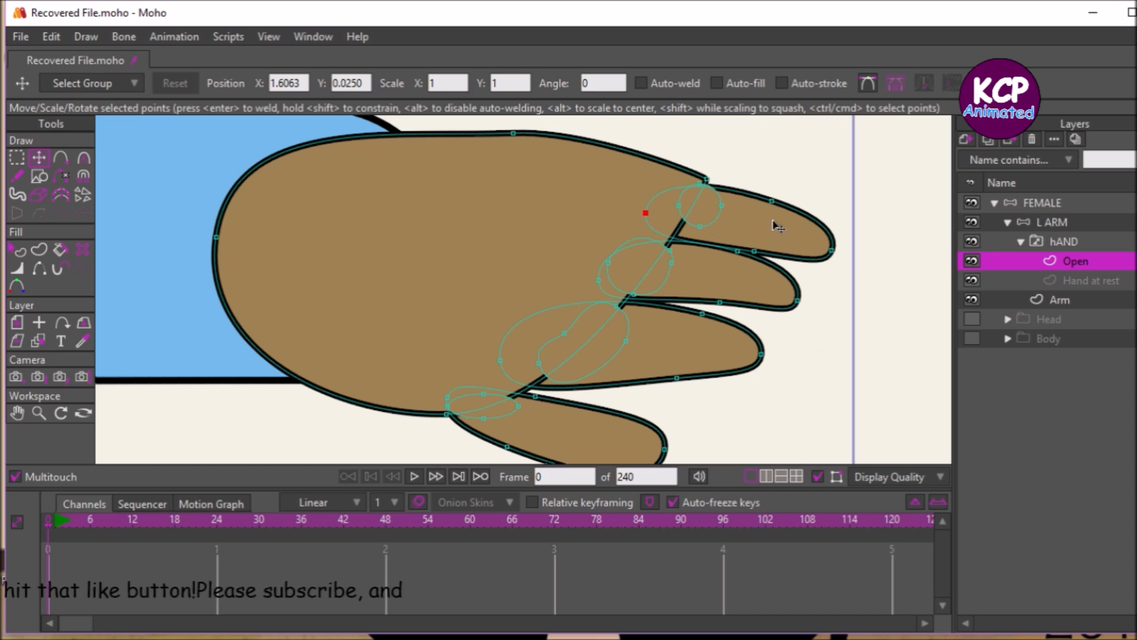
{"action": "left_click", "coordinate": [768, 196]}
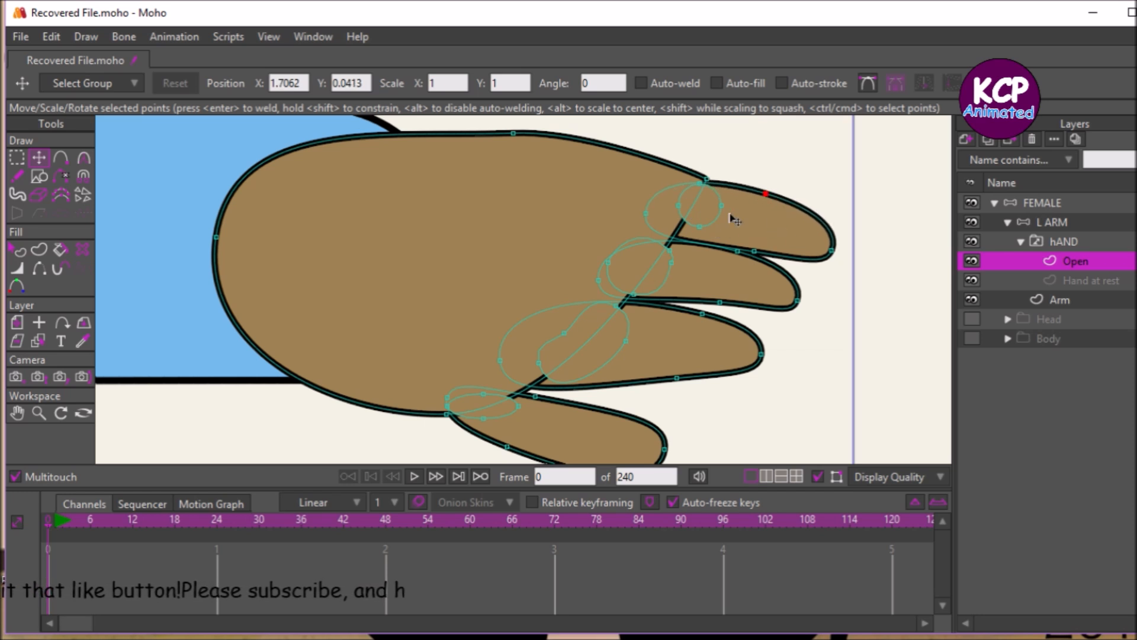
{"action": "left_click", "coordinate": [689, 237]}
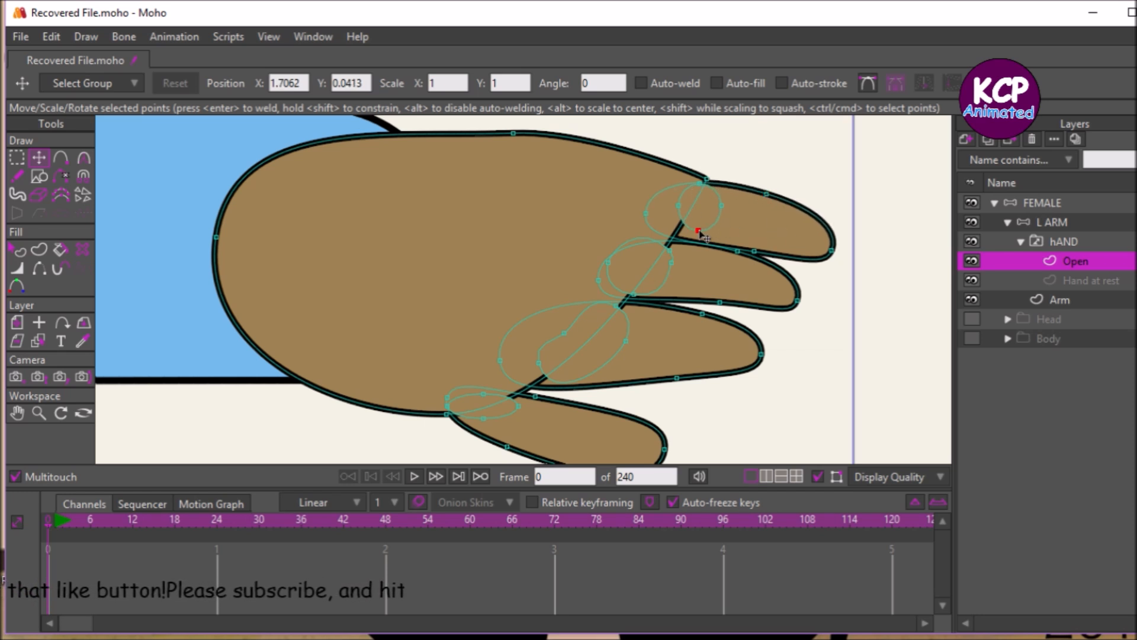
{"action": "left_click", "coordinate": [674, 205]}
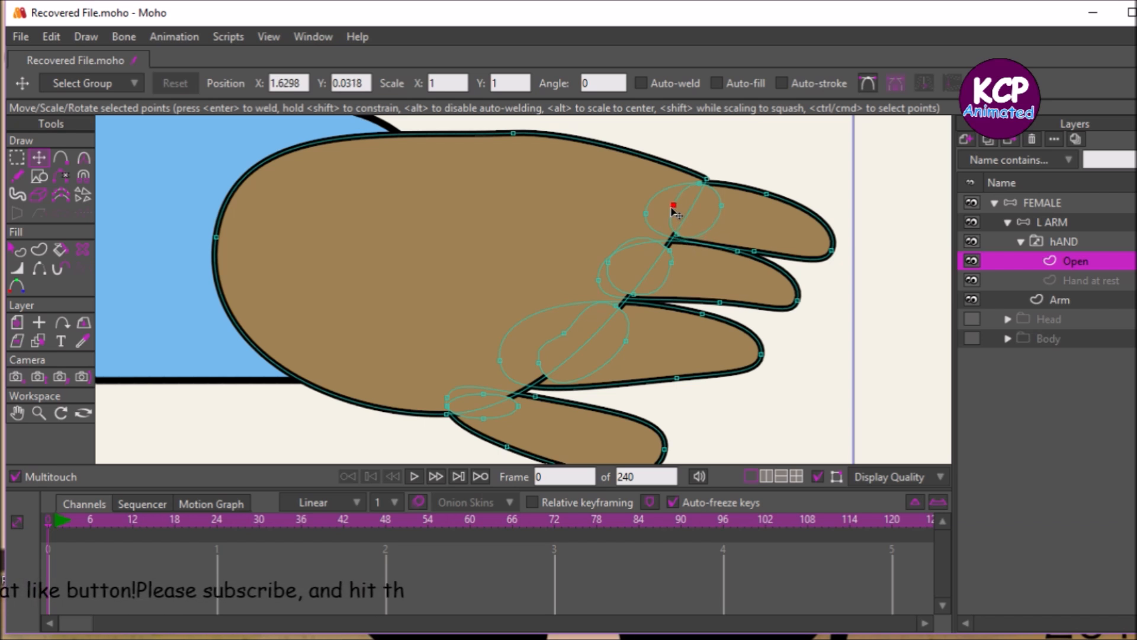
{"action": "key", "text": "ctrl+r"}
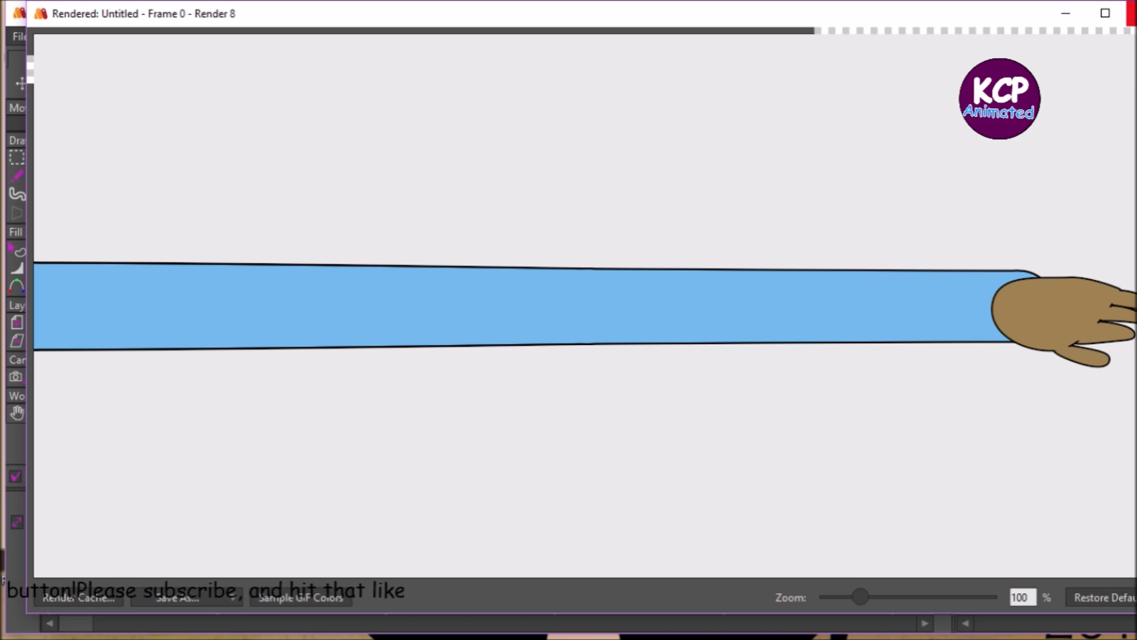
{"action": "left_click", "coordinate": [1128, 13]}
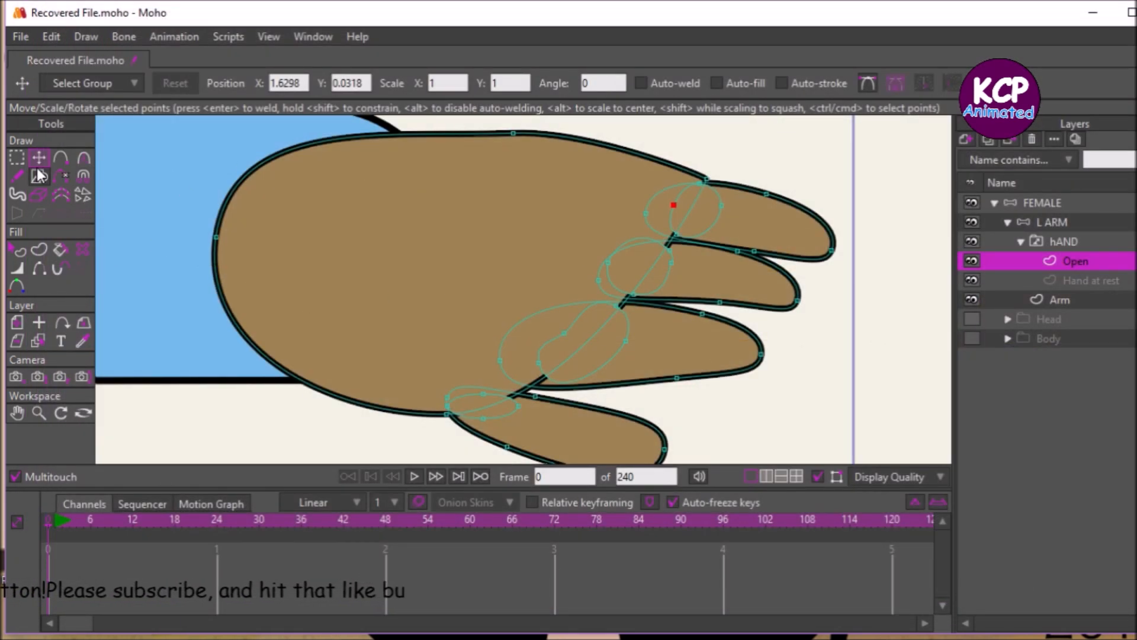
Step: Raise the palm's upper edge point and nudge the palm's tip to about X 1.66, Y 0.05
{"action": "left_click_drag", "start_coordinate": [512, 132], "coordinate": [504, 111]}
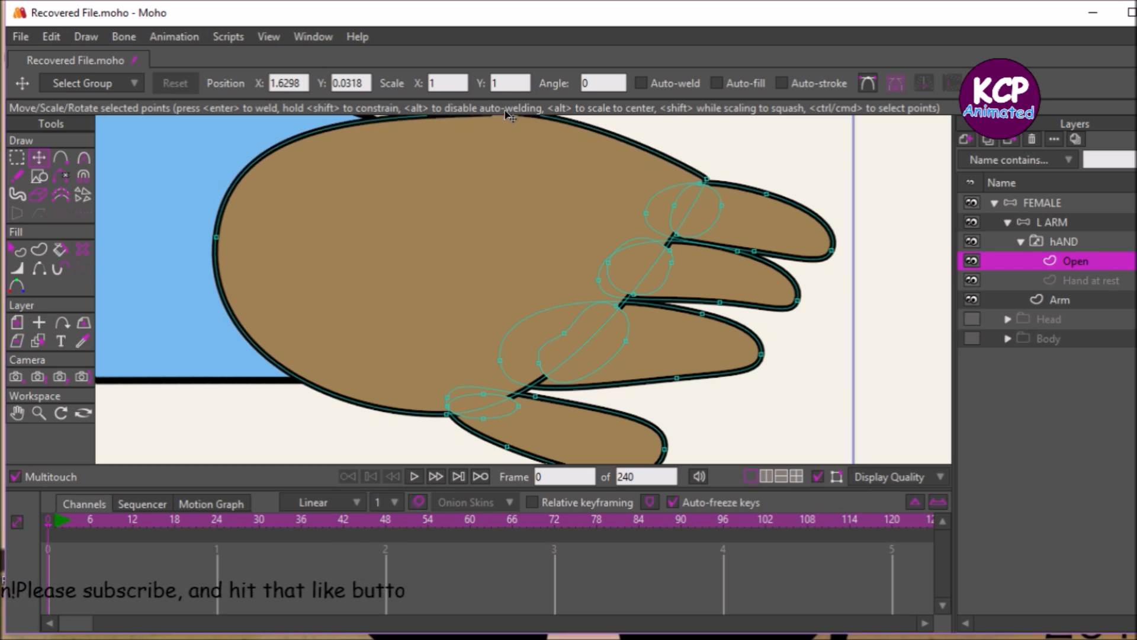
{"action": "left_click", "coordinate": [706, 179]}
{"action": "left_click_drag", "start_coordinate": [706, 180], "coordinate": [708, 181]}
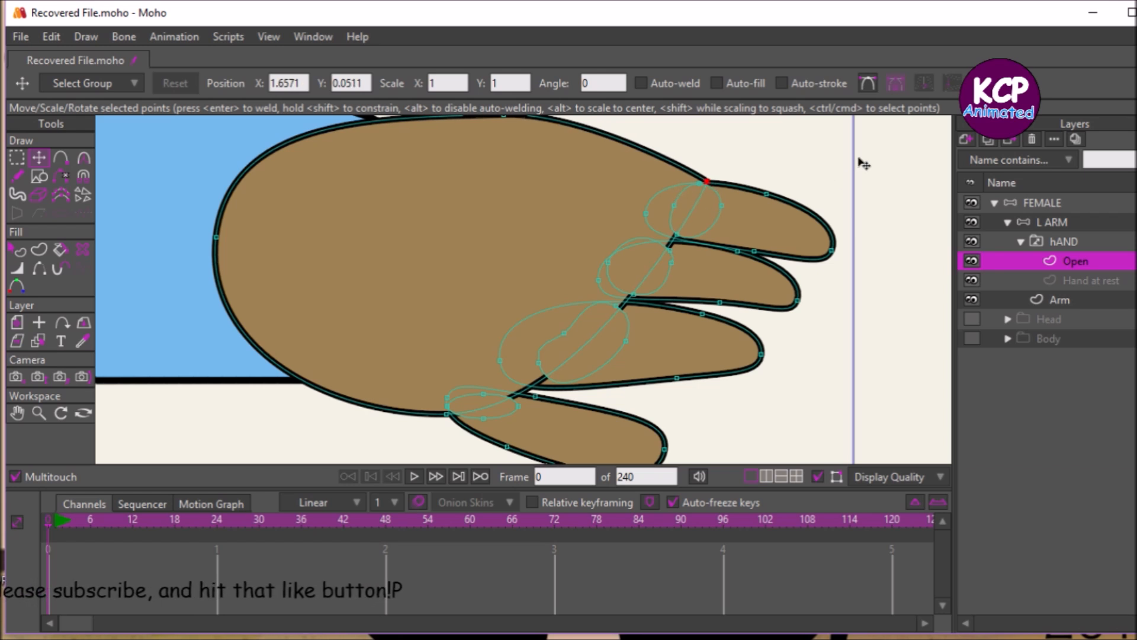
Step: Duplicate the Open hand layer and name the copy Fist
{"action": "left_click", "coordinate": [987, 140]}
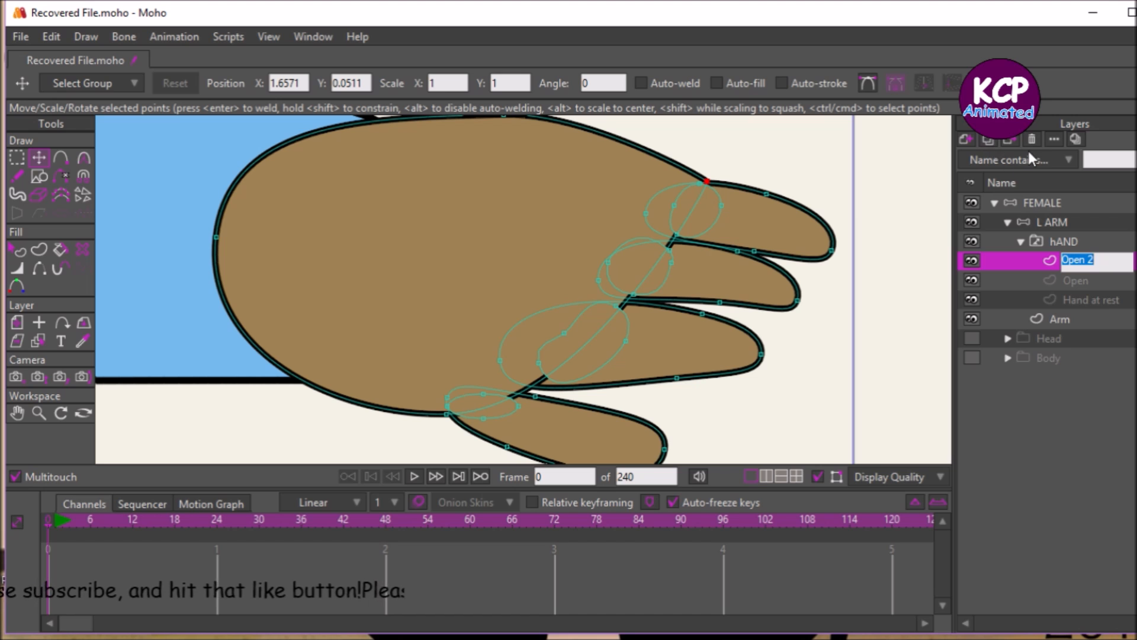
{"action": "type", "text": "Fist"}
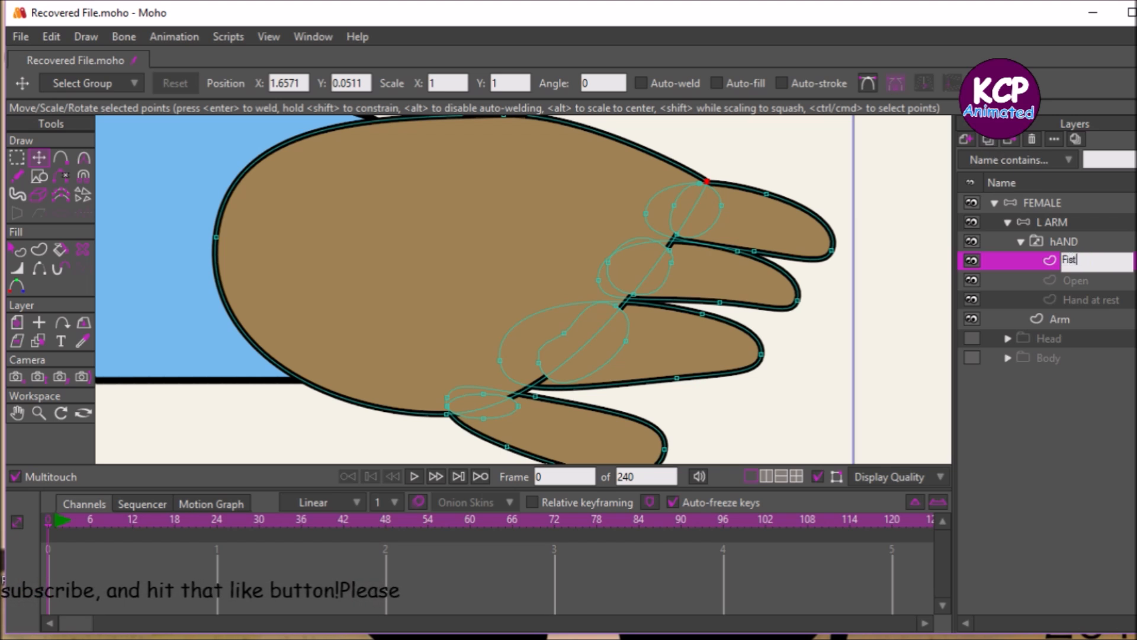
{"action": "key", "text": "Return"}
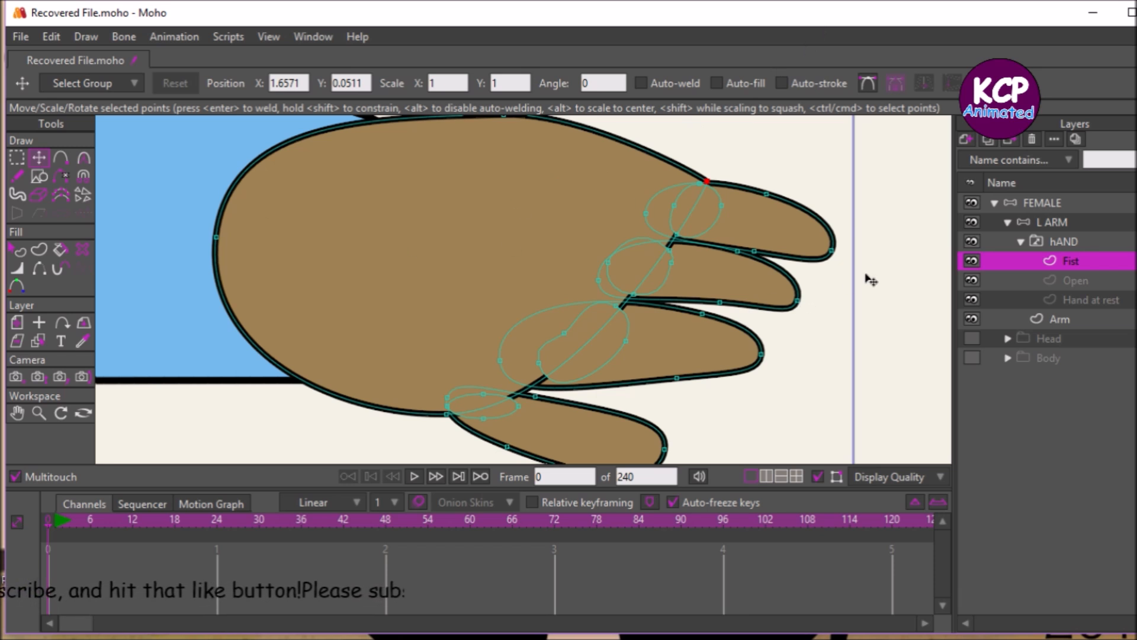
Step: Shorten the Fist's three fingers and thumb, with the thumb tip at about X 1.61, Y -0.13, and check the pose in a preview render
{"action": "left_click_drag", "start_coordinate": [798, 300], "coordinate": [715, 314]}
{"action": "left_click_drag", "start_coordinate": [836, 254], "coordinate": [757, 262]}
{"action": "left_click_drag", "start_coordinate": [761, 354], "coordinate": [673, 385]}
{"action": "left_click_drag", "start_coordinate": [664, 451], "coordinate": [649, 404]}
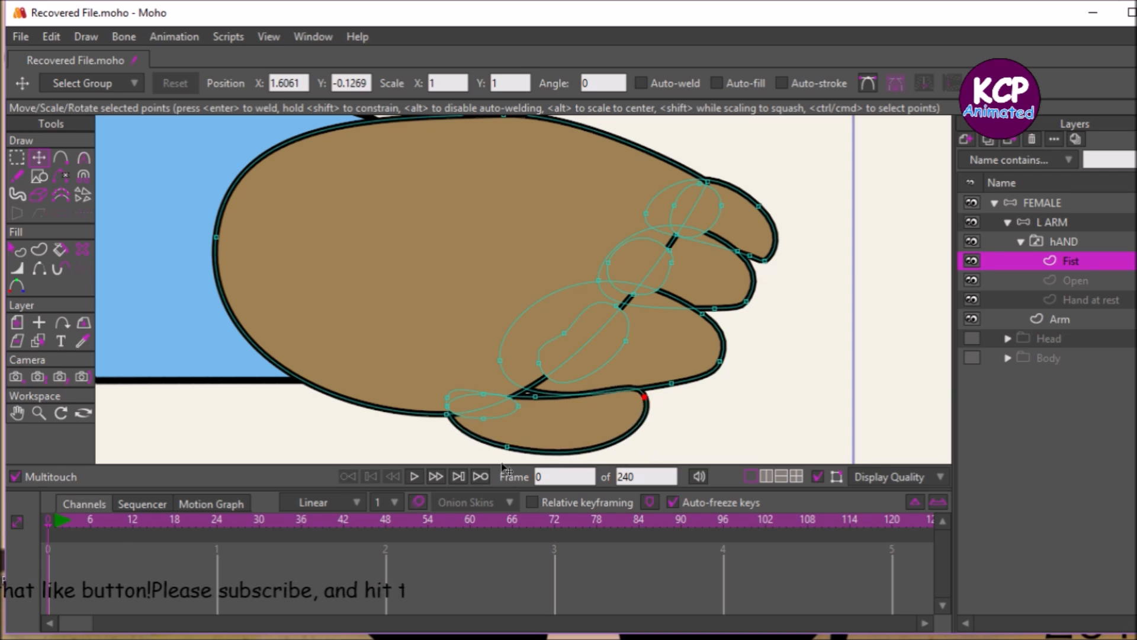
{"action": "left_click_drag", "start_coordinate": [537, 397], "coordinate": [527, 389]}
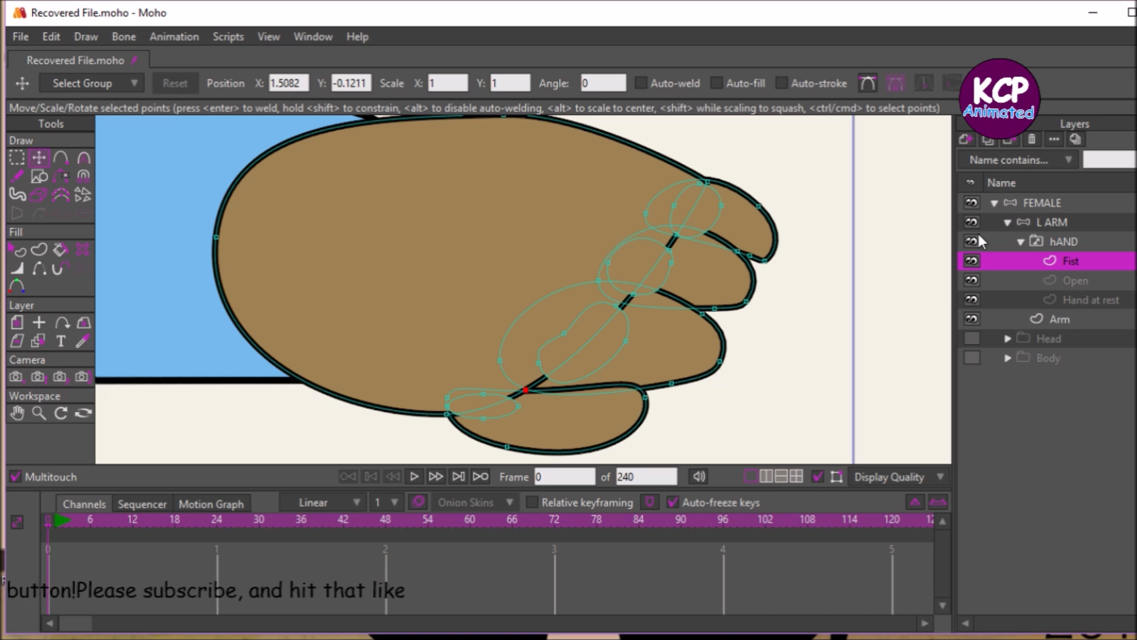
{"action": "key", "text": "ctrl+r"}
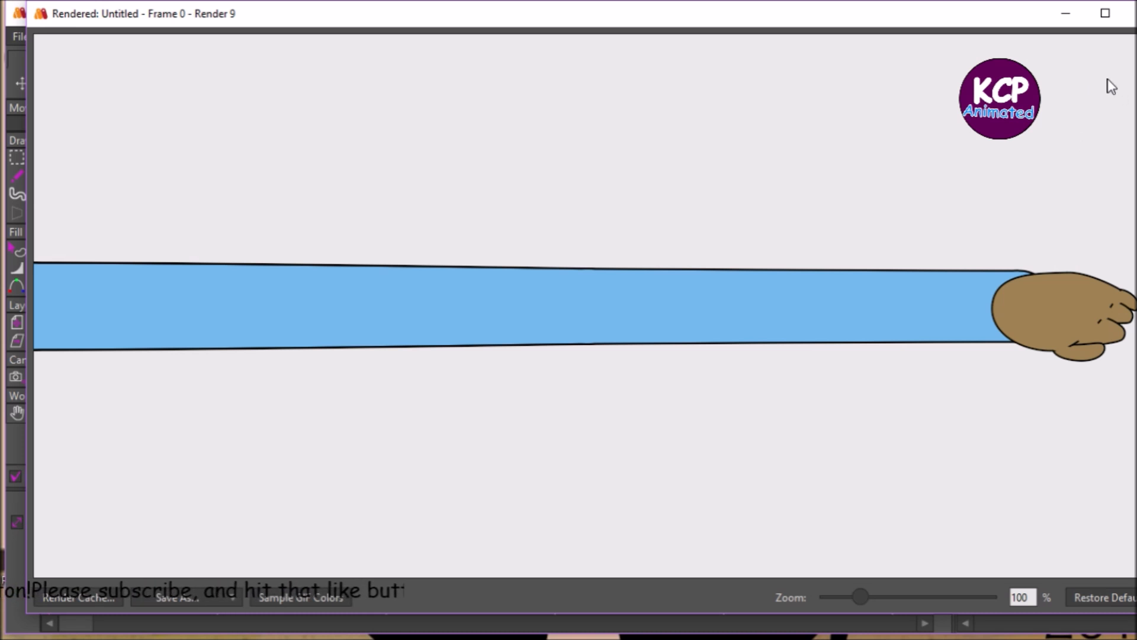
{"action": "left_click", "coordinate": [1132, 13]}
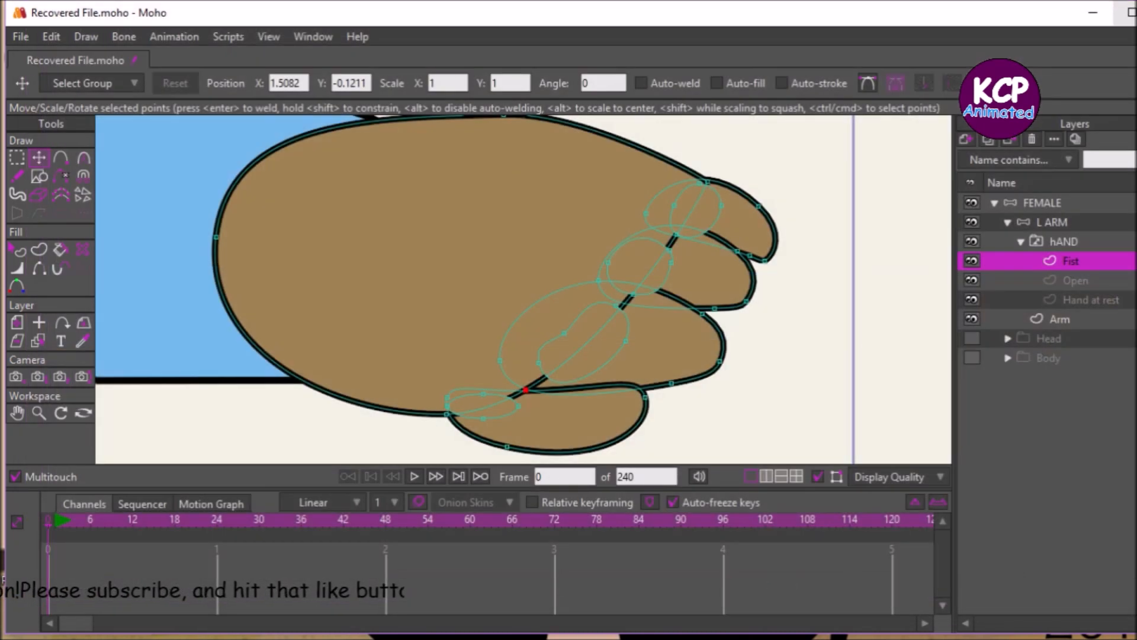
Step: Collapse the hAND switch layer, place it beneath the Arm layer inside L ARM, and select the Arm layer
{"action": "left_click", "coordinate": [1021, 243]}
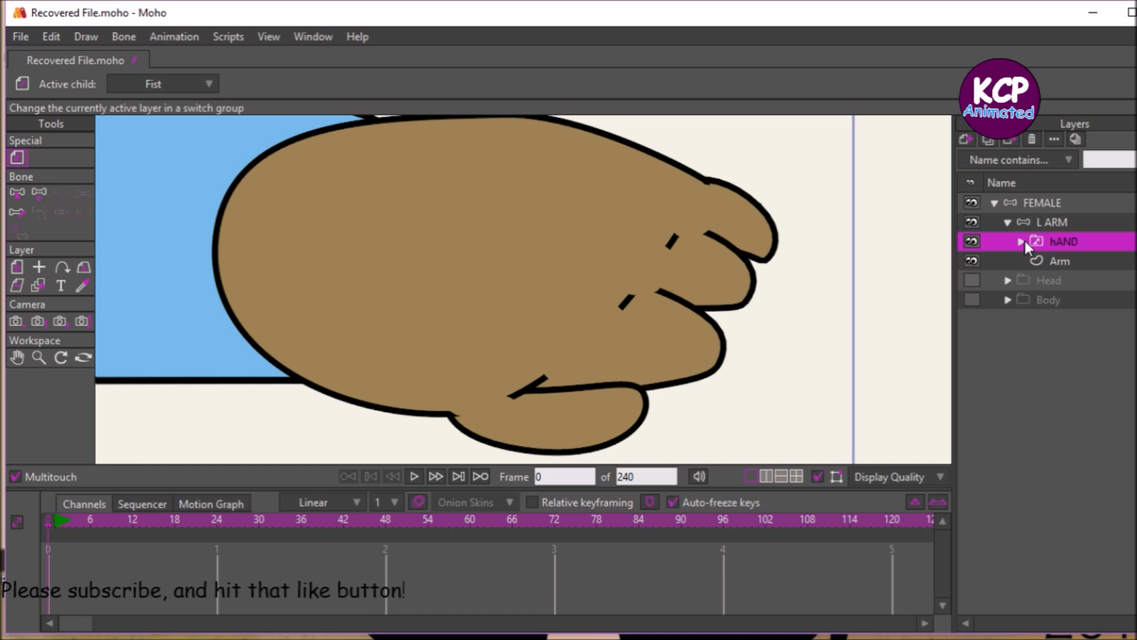
{"action": "left_click", "coordinate": [1050, 219]}
{"action": "key", "text": "Escape"}
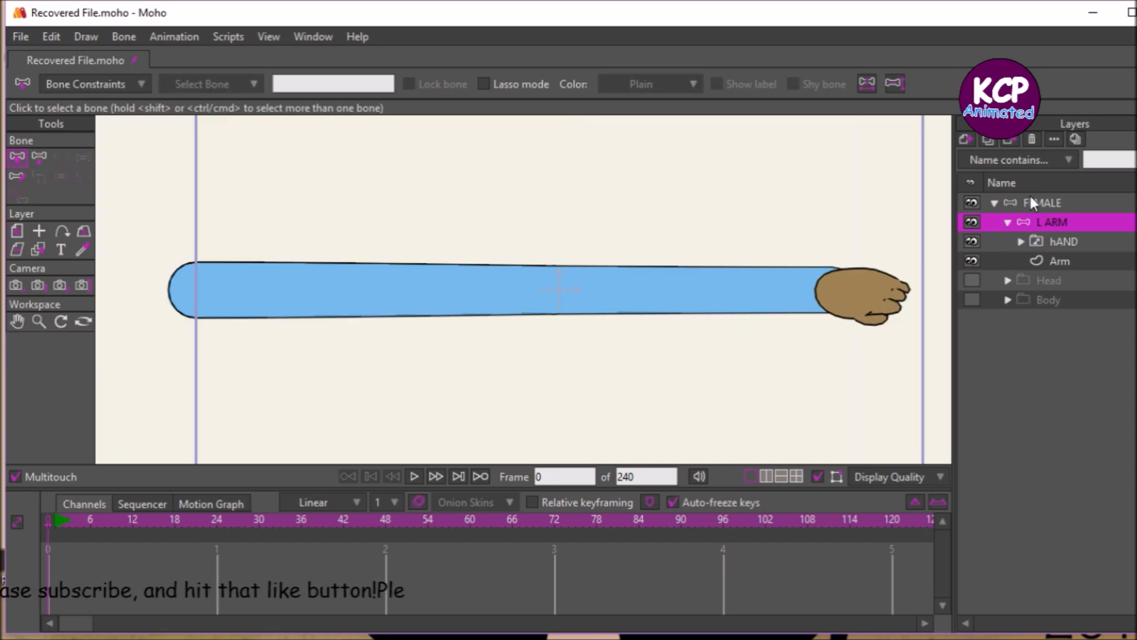
{"action": "left_click_drag", "start_coordinate": [1105, 234], "coordinate": [1093, 286]}
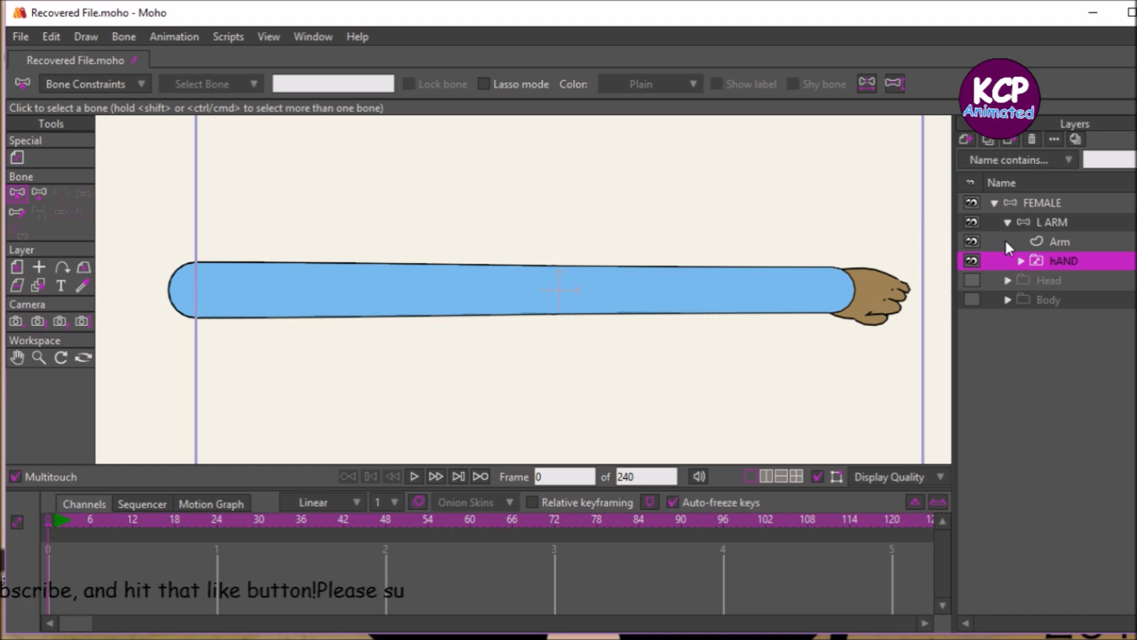
{"action": "left_click", "coordinate": [1072, 240]}
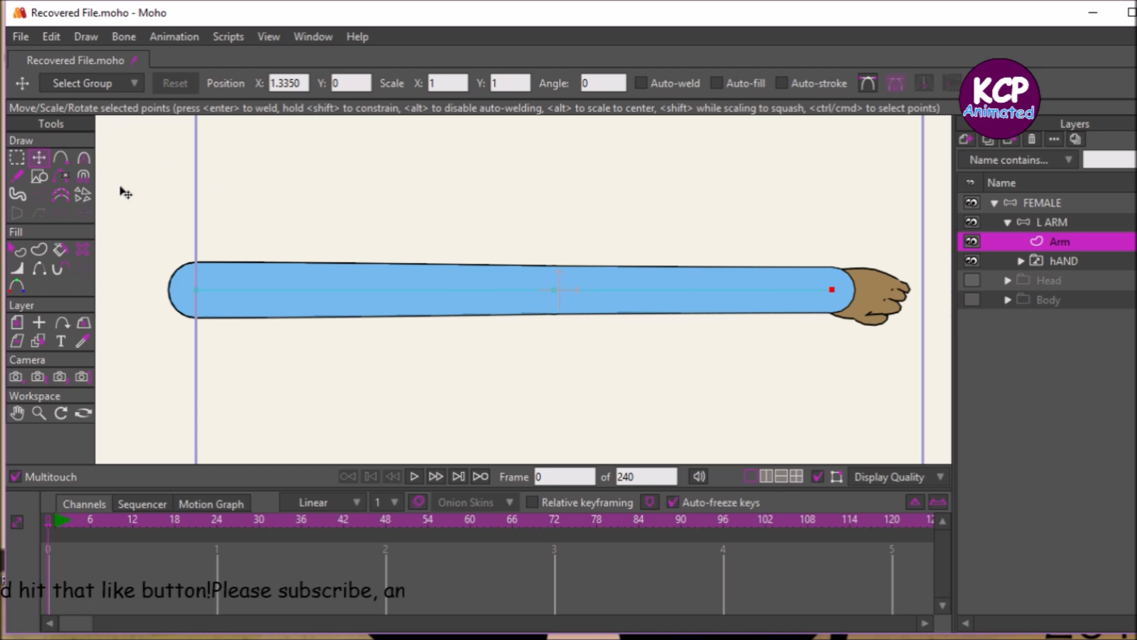
Step: Draw a filled and stroked circle in the Clothes style over the arm's shoulder end, centred at about X -1.79, Y -0.15
{"action": "left_click", "coordinate": [39, 177]}
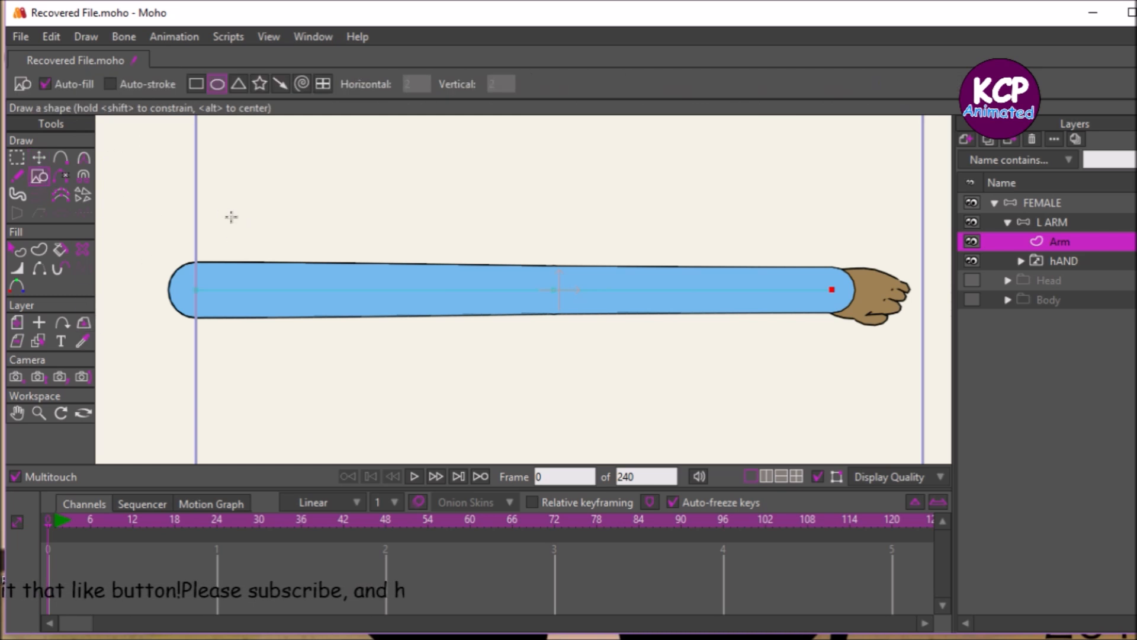
{"action": "key", "text": "ctrl+t"}
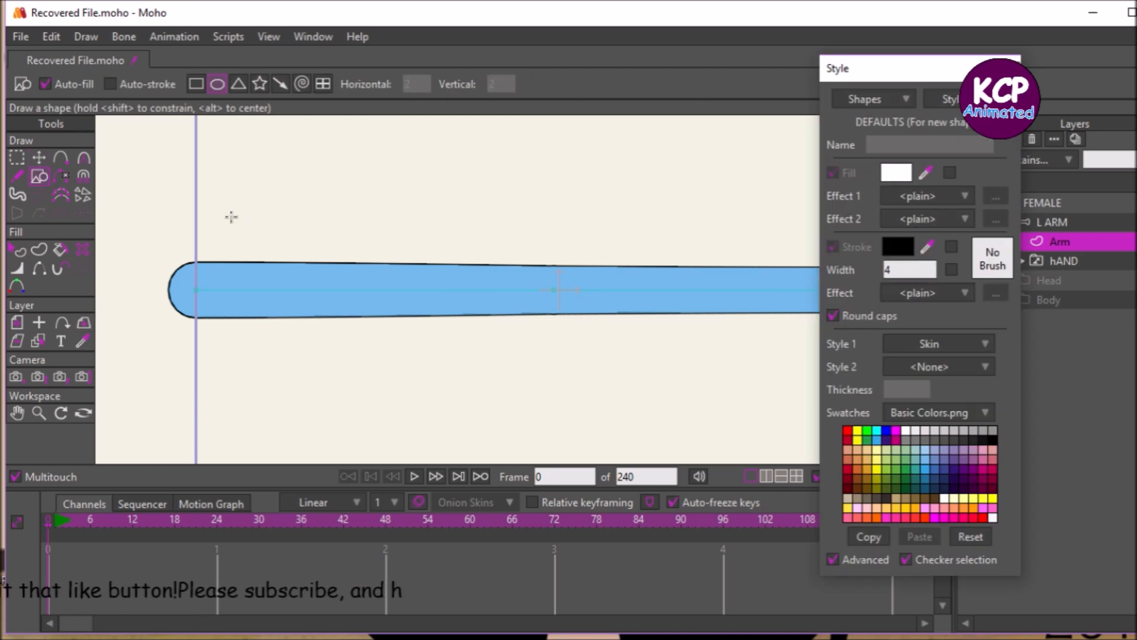
{"action": "left_click", "coordinate": [967, 338]}
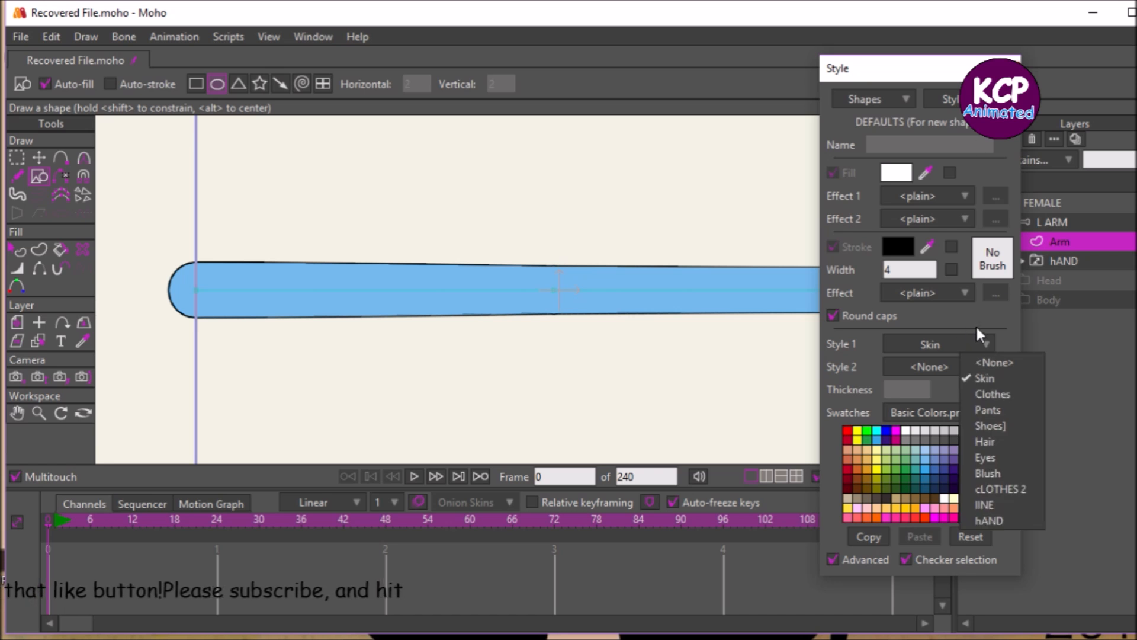
{"action": "left_click", "coordinate": [990, 394]}
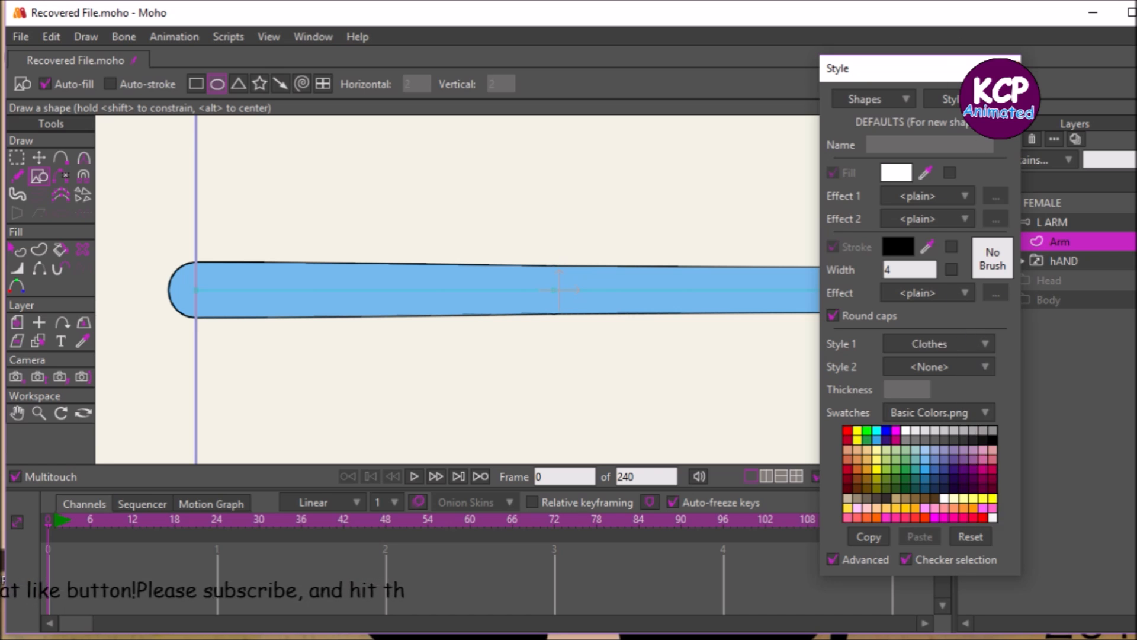
{"action": "left_click", "coordinate": [1008, 68]}
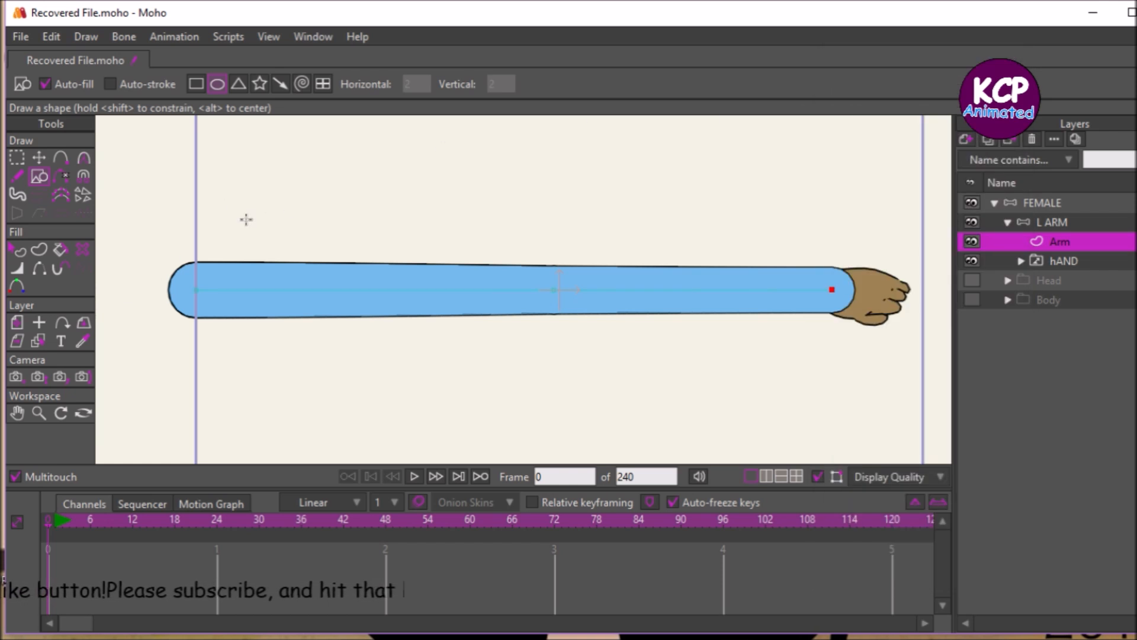
{"action": "left_click", "coordinate": [113, 84]}
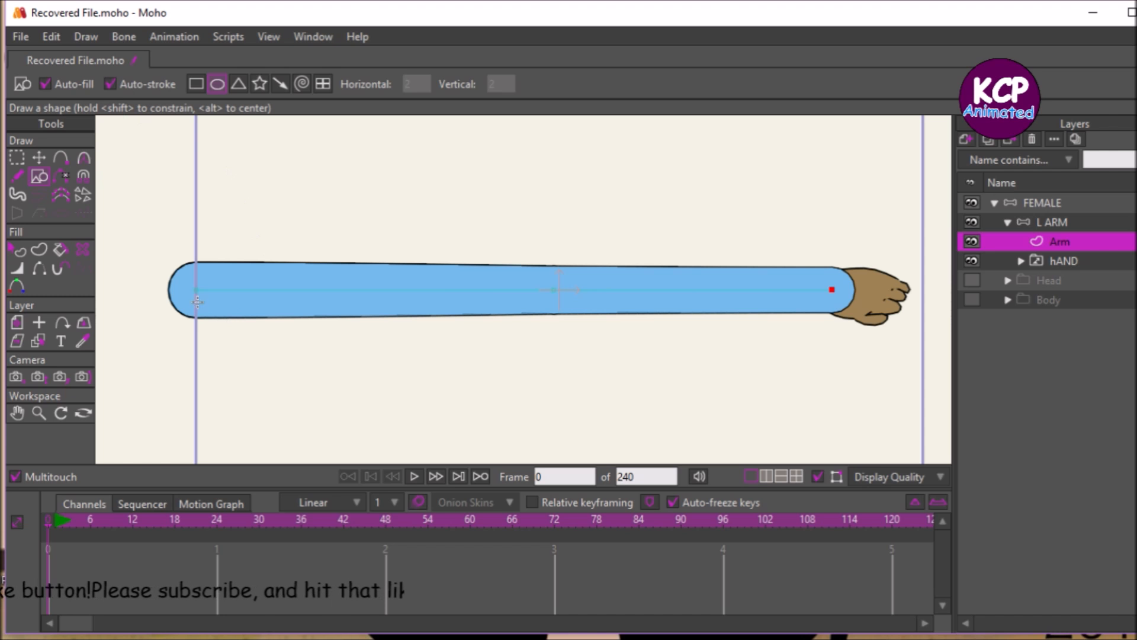
{"action": "left_click_drag", "start_coordinate": [133, 259], "coordinate": [255, 288]}
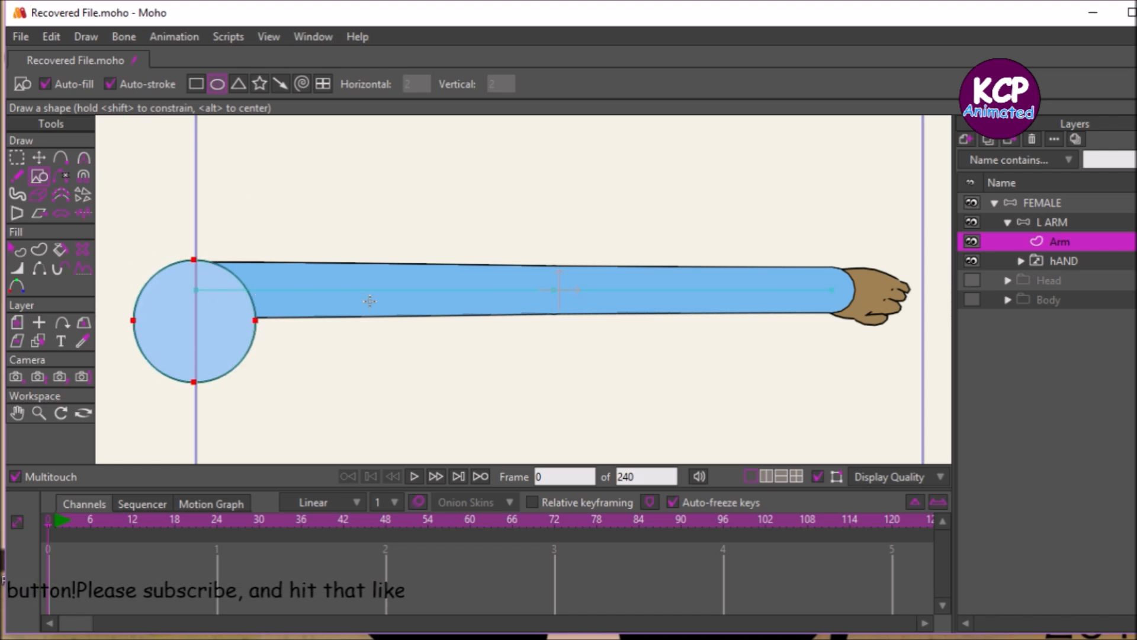
Step: Select only the shoulder circle's points and raise the circle to about X -1.79, Y 0.02
{"action": "left_click", "coordinate": [24, 248]}
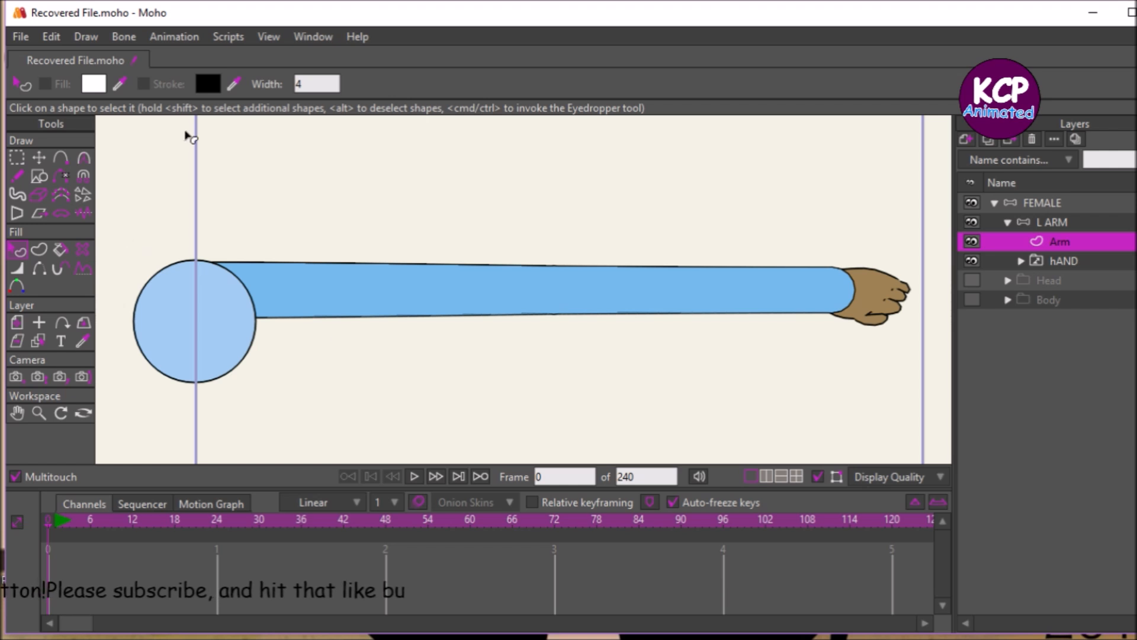
{"action": "key", "text": "t"}
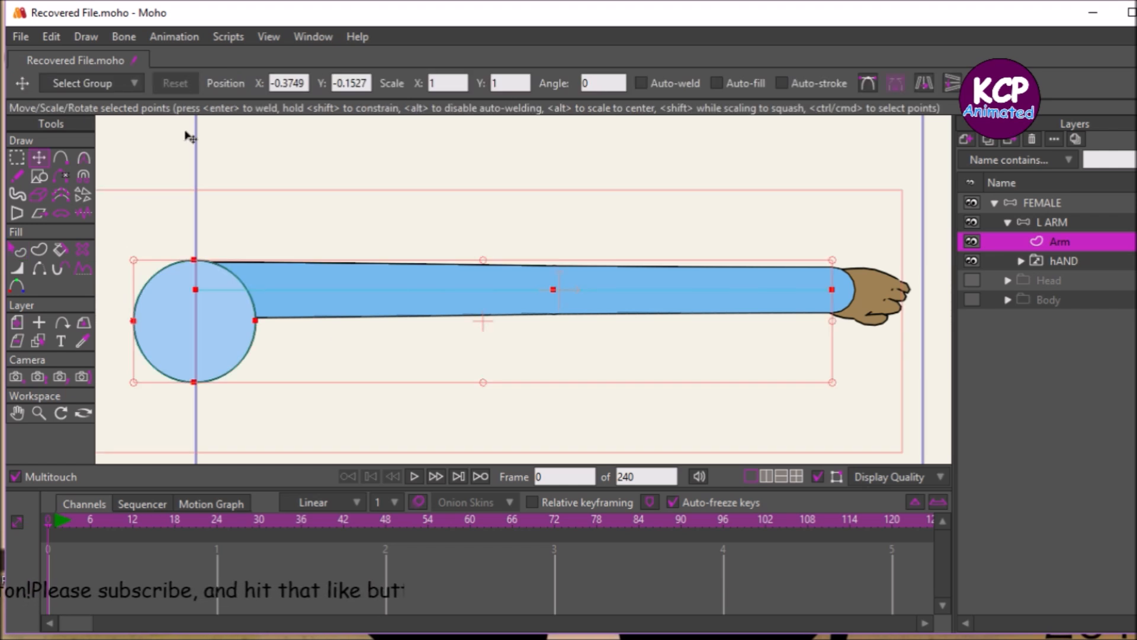
{"action": "left_click", "coordinate": [362, 151]}
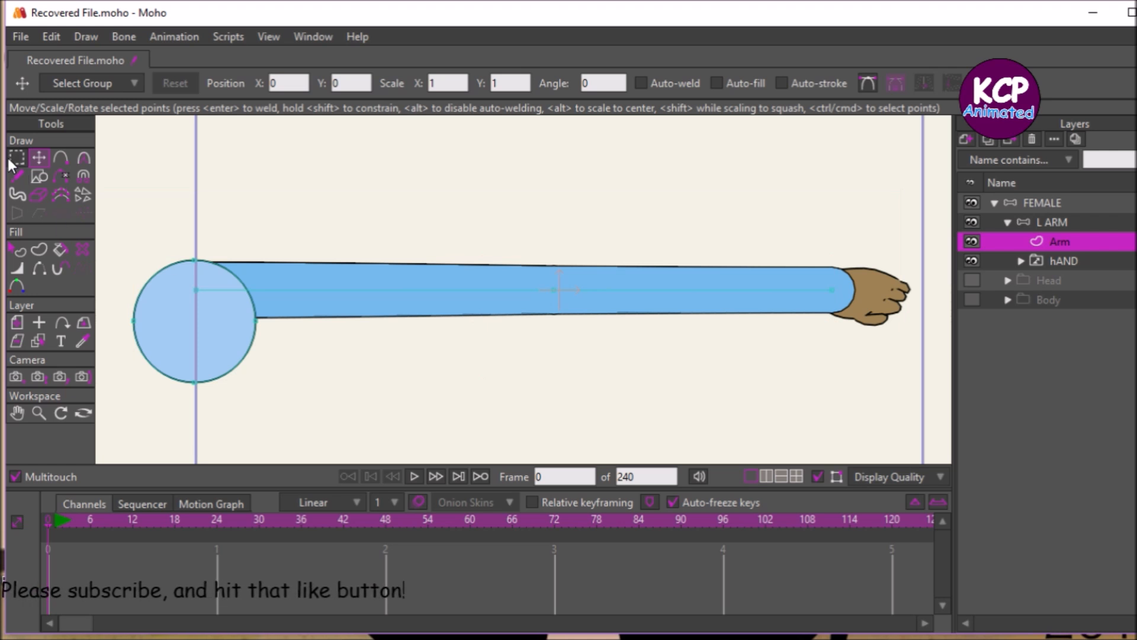
{"action": "double_click", "coordinate": [168, 283]}
{"action": "left_click_drag", "start_coordinate": [169, 284], "coordinate": [160, 273]}
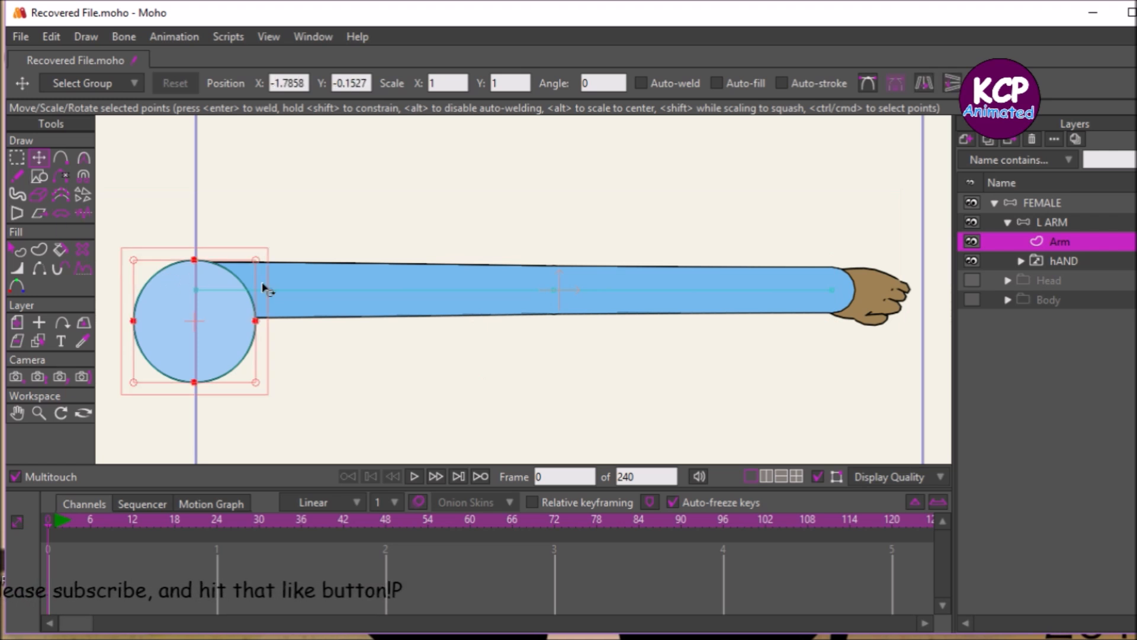
{"action": "left_click_drag", "start_coordinate": [341, 353], "coordinate": [344, 325]}
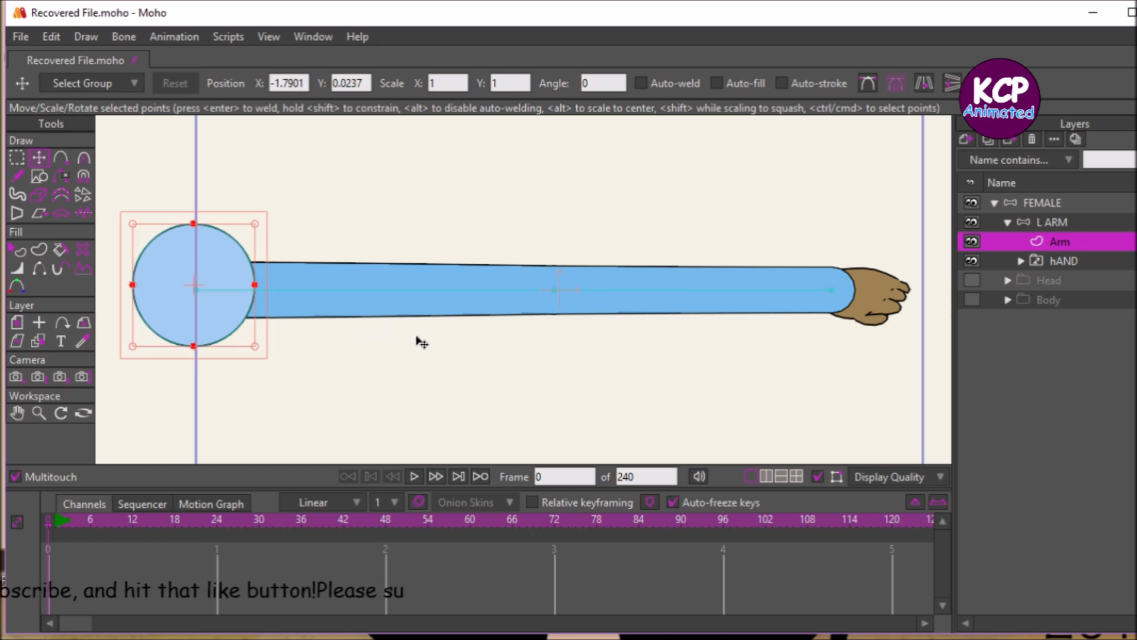
Step: On the L ARM layer in Wireframe display, add a bone from shoulder to elbow and check the arm in a preview render
{"action": "left_click", "coordinate": [1041, 222]}
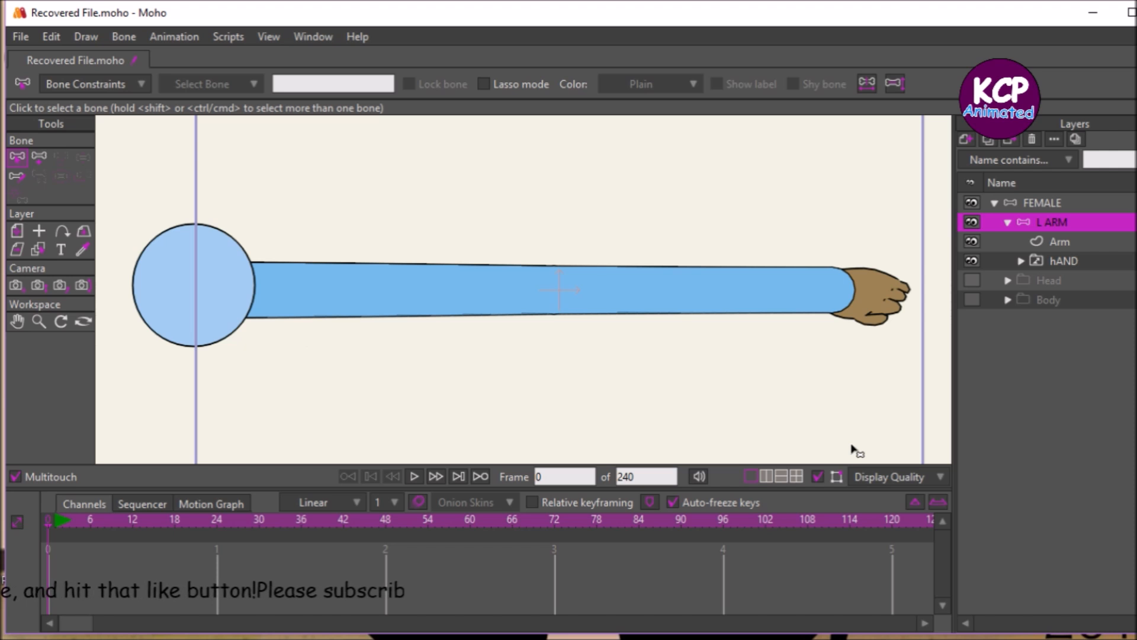
{"action": "left_click", "coordinate": [904, 471]}
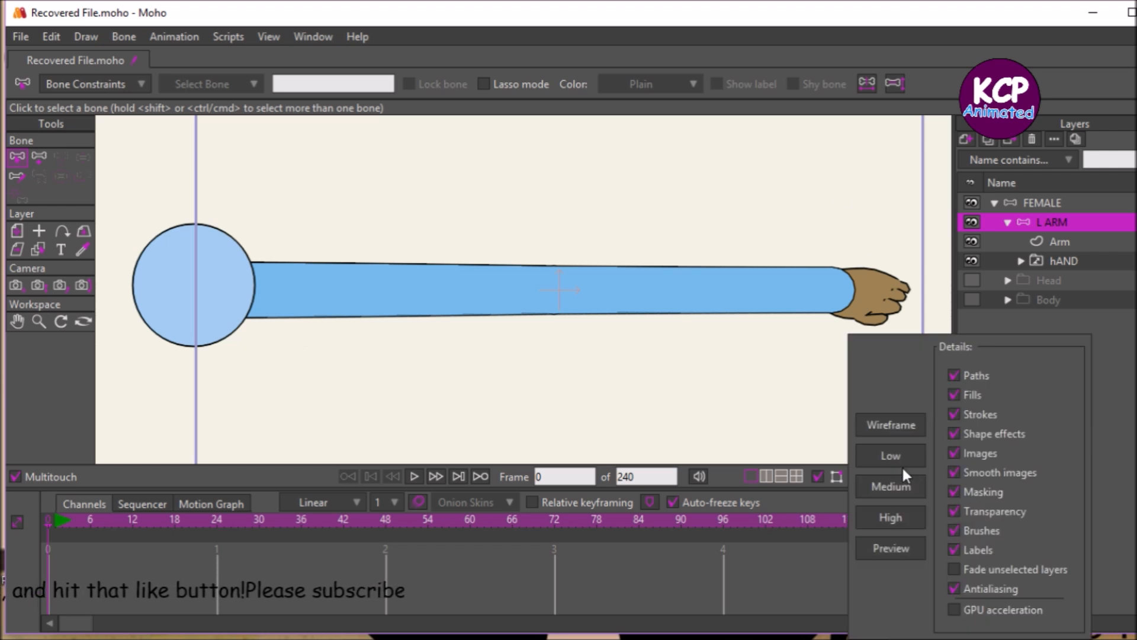
{"action": "left_click", "coordinate": [894, 424]}
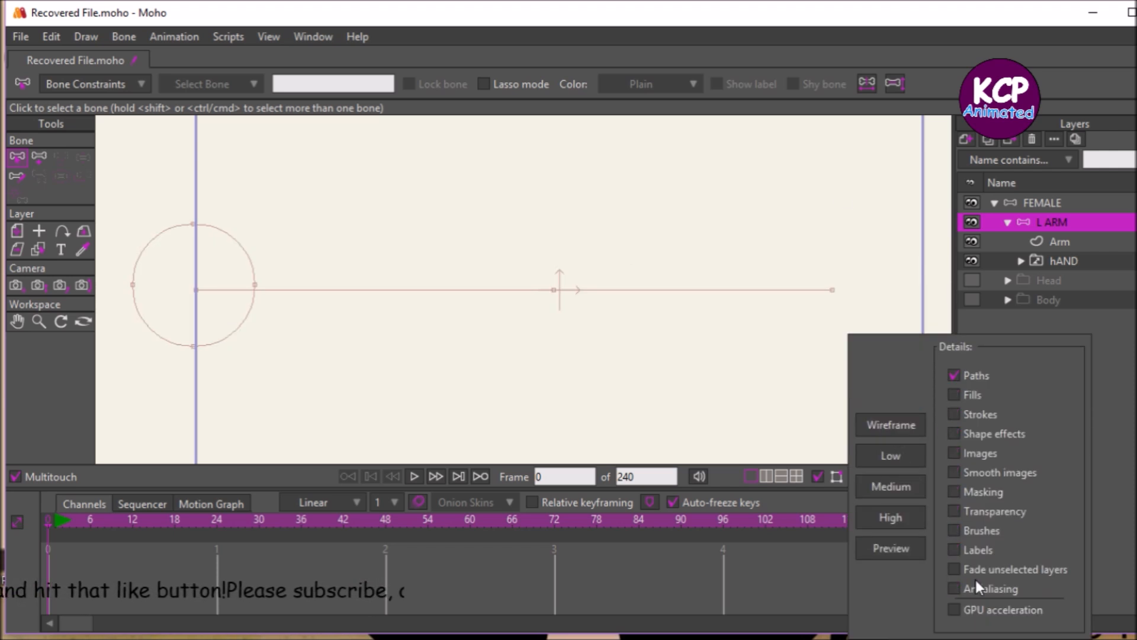
{"action": "left_click", "coordinate": [40, 155]}
{"action": "left_click_drag", "start_coordinate": [194, 288], "coordinate": [552, 290]}
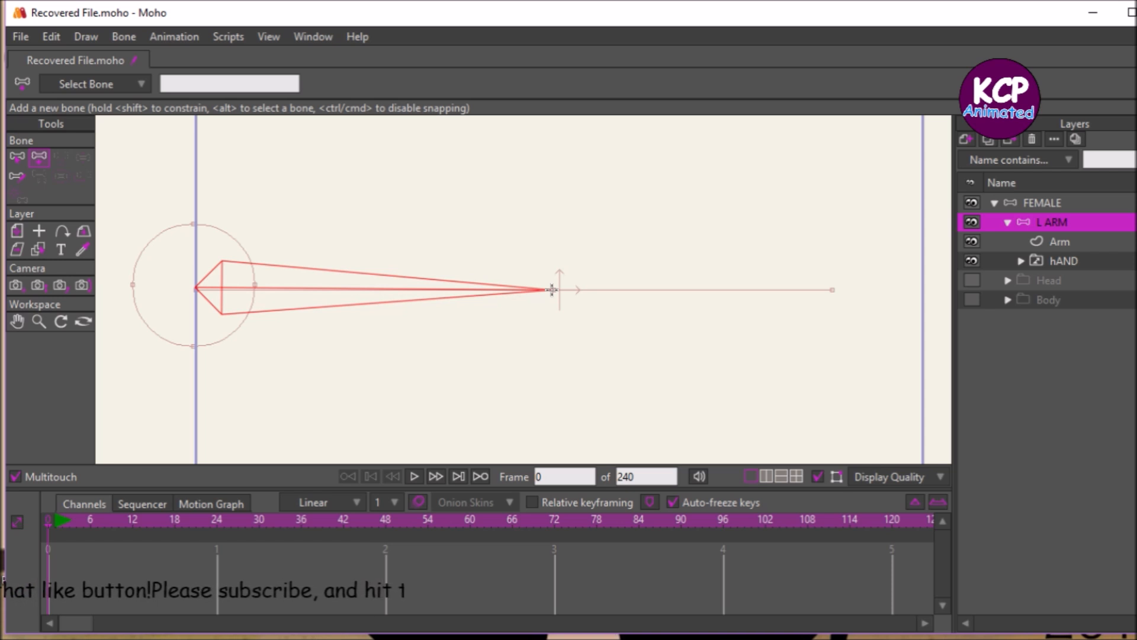
{"action": "left_click_drag", "start_coordinate": [552, 290], "coordinate": [551, 290]}
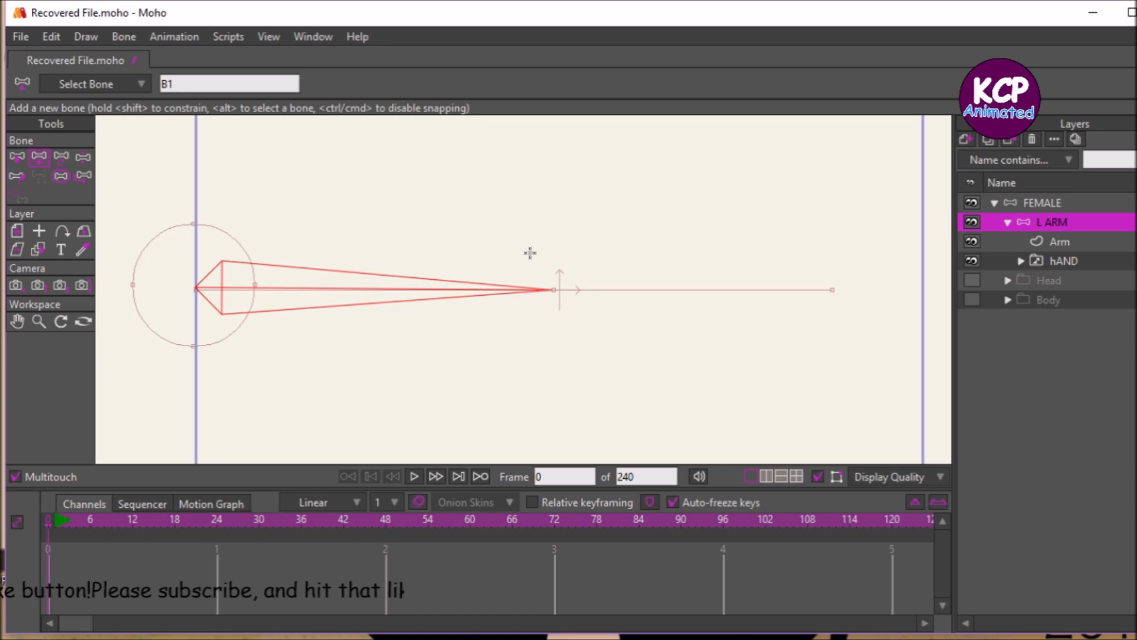
{"action": "key", "text": "ctrl+r"}
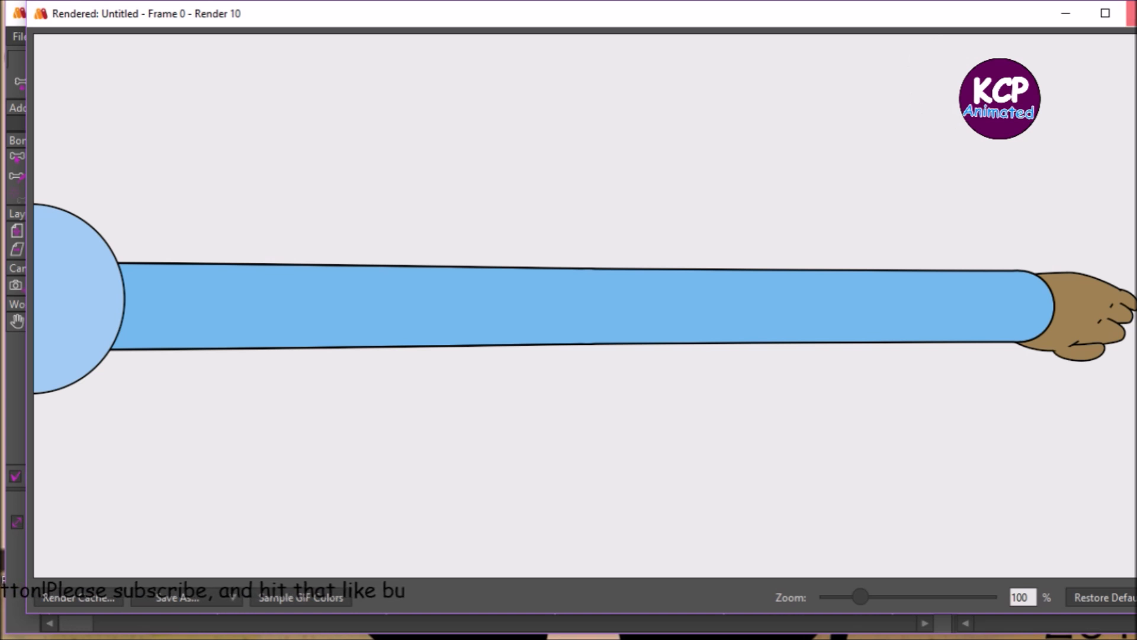
{"action": "left_click", "coordinate": [1133, 12]}
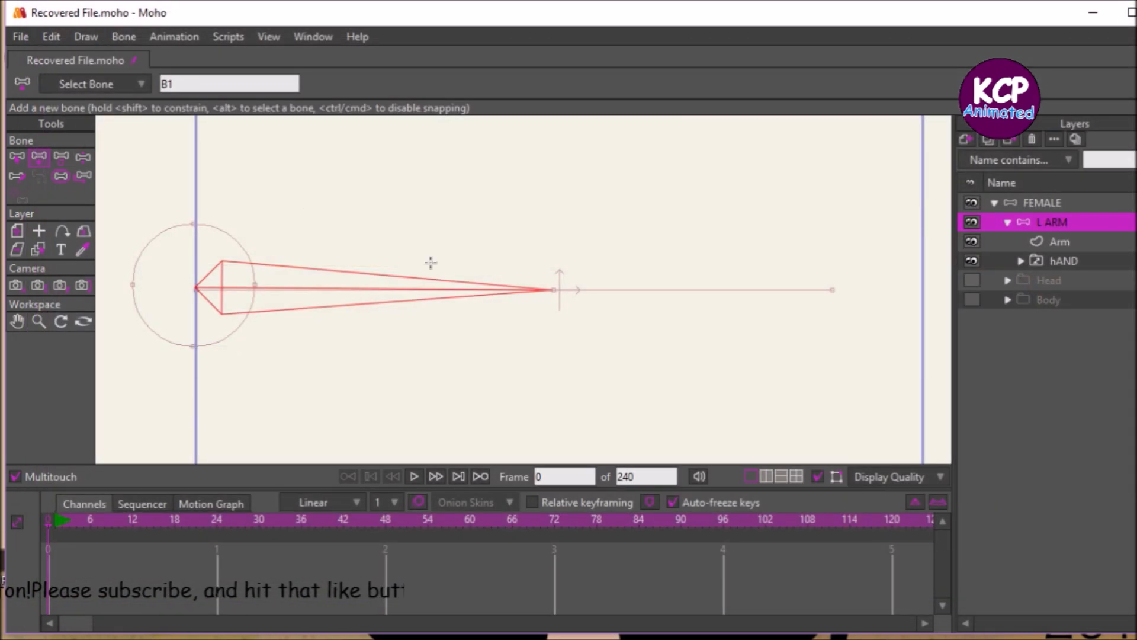
Step: Add a forearm bone from elbow to wrist, and a hand bone from wrist to fingertips with display quality at High
{"action": "left_click_drag", "start_coordinate": [552, 288], "coordinate": [833, 289]}
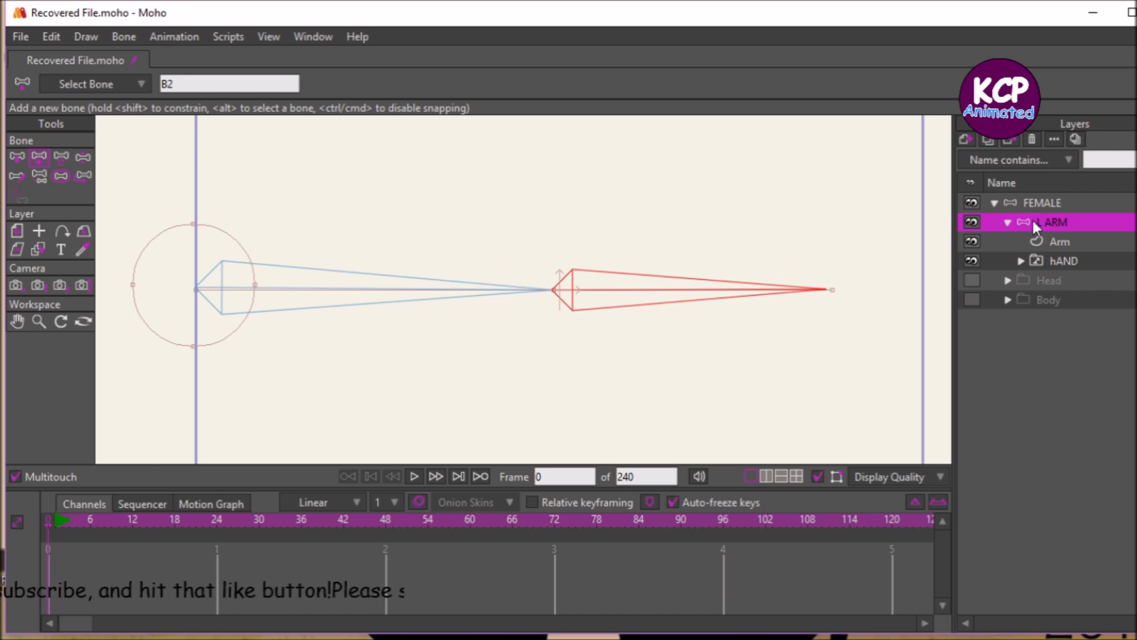
{"action": "left_click", "coordinate": [891, 477]}
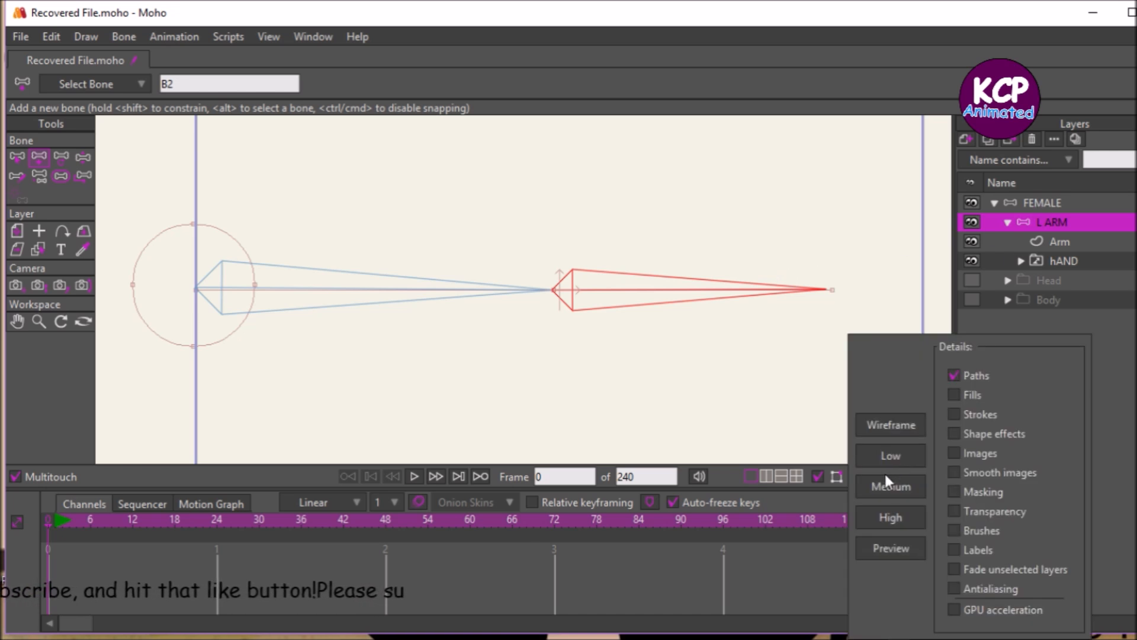
{"action": "left_click", "coordinate": [894, 513]}
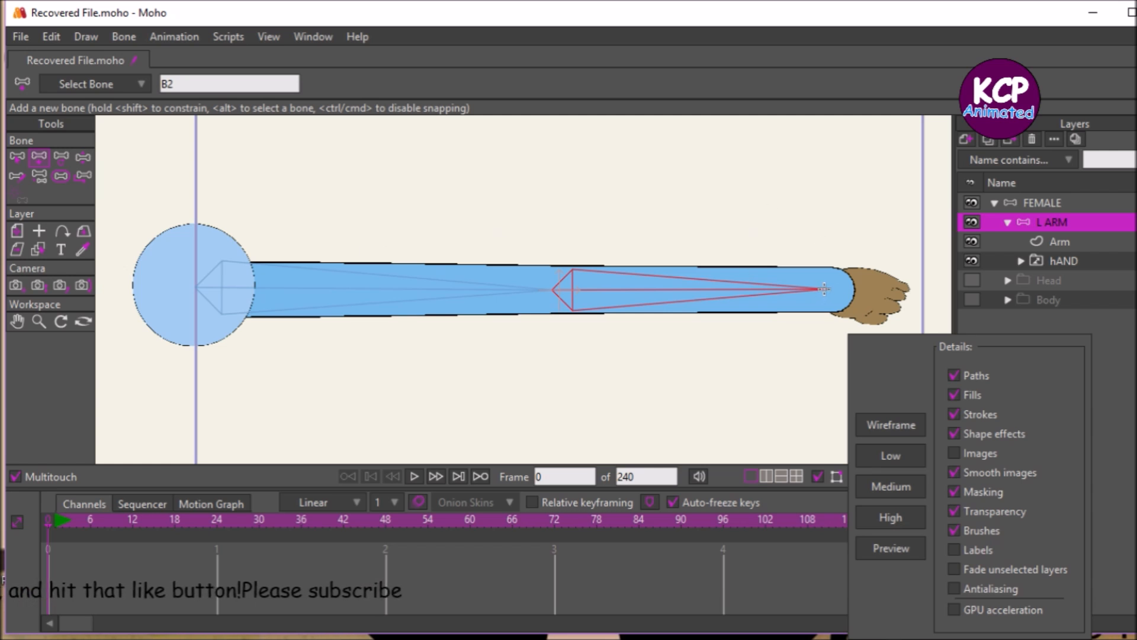
{"action": "left_click_drag", "start_coordinate": [826, 288], "coordinate": [916, 293]}
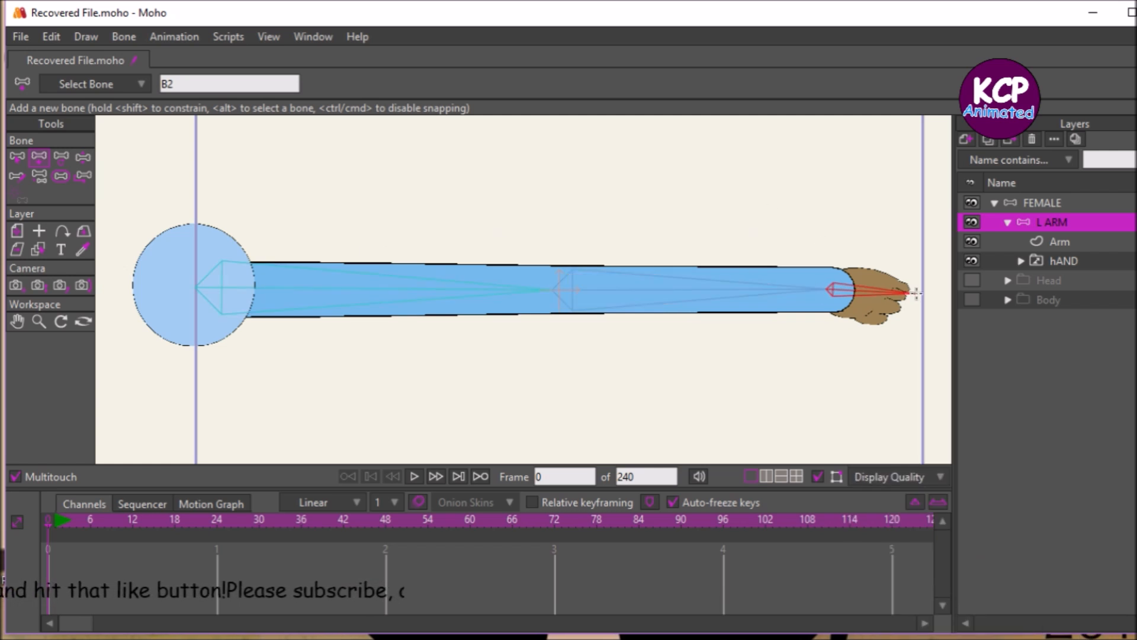
{"action": "left_click_drag", "start_coordinate": [918, 292], "coordinate": [919, 293]}
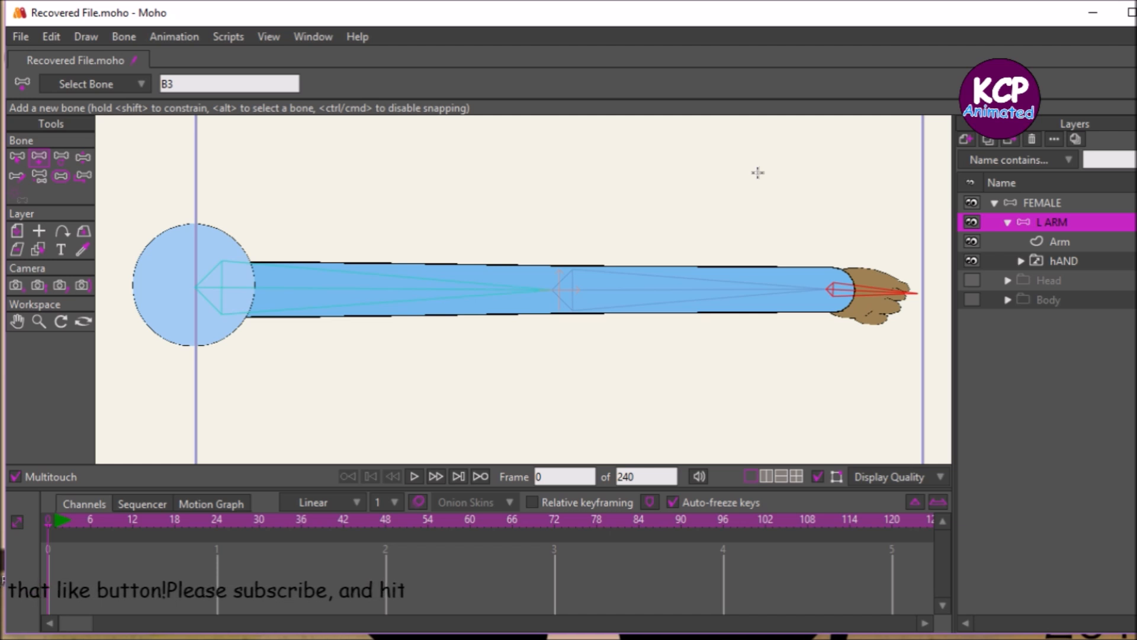
Step: Add a short vertical bone above the shoulder as a child of the upper arm bone and name it Base
{"action": "key", "text": "z"}
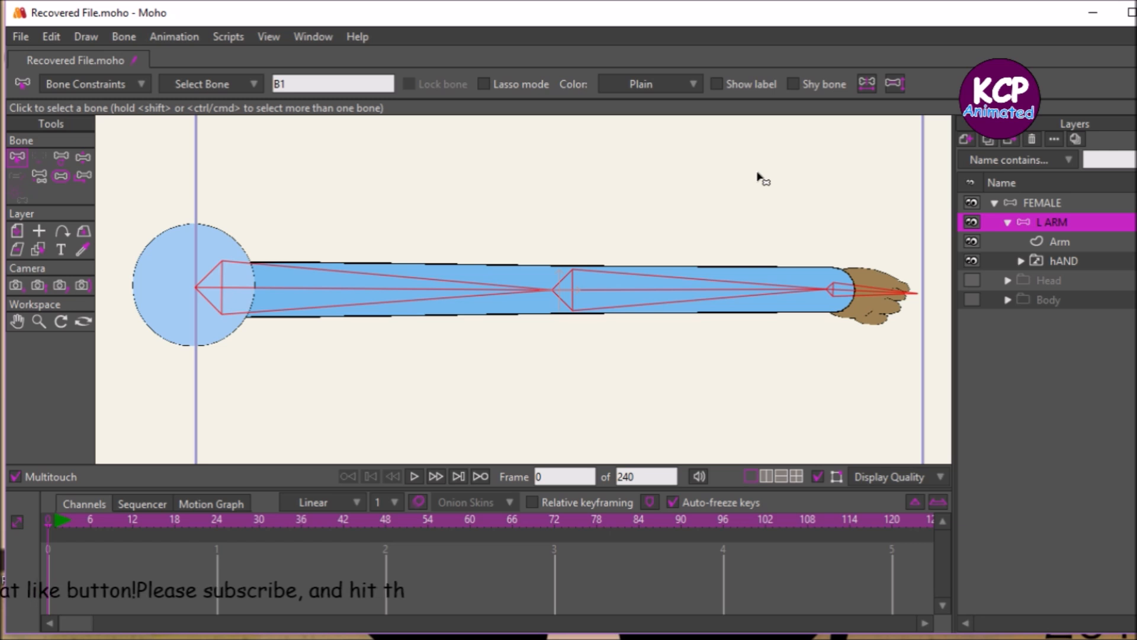
{"action": "left_click", "coordinate": [758, 178]}
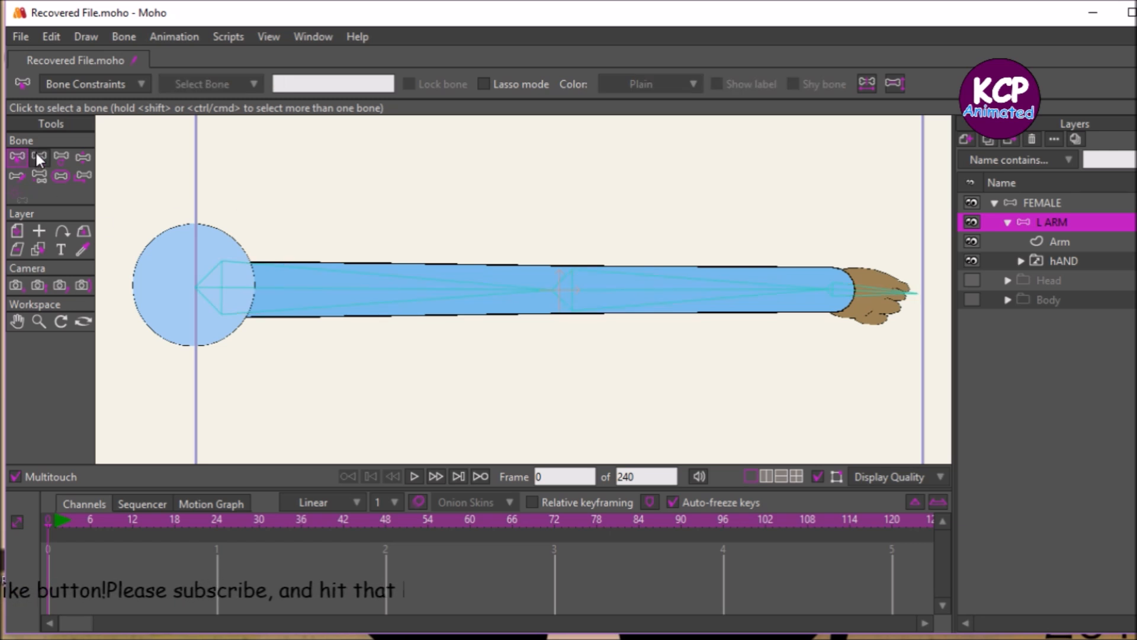
{"action": "left_click", "coordinate": [207, 295]}
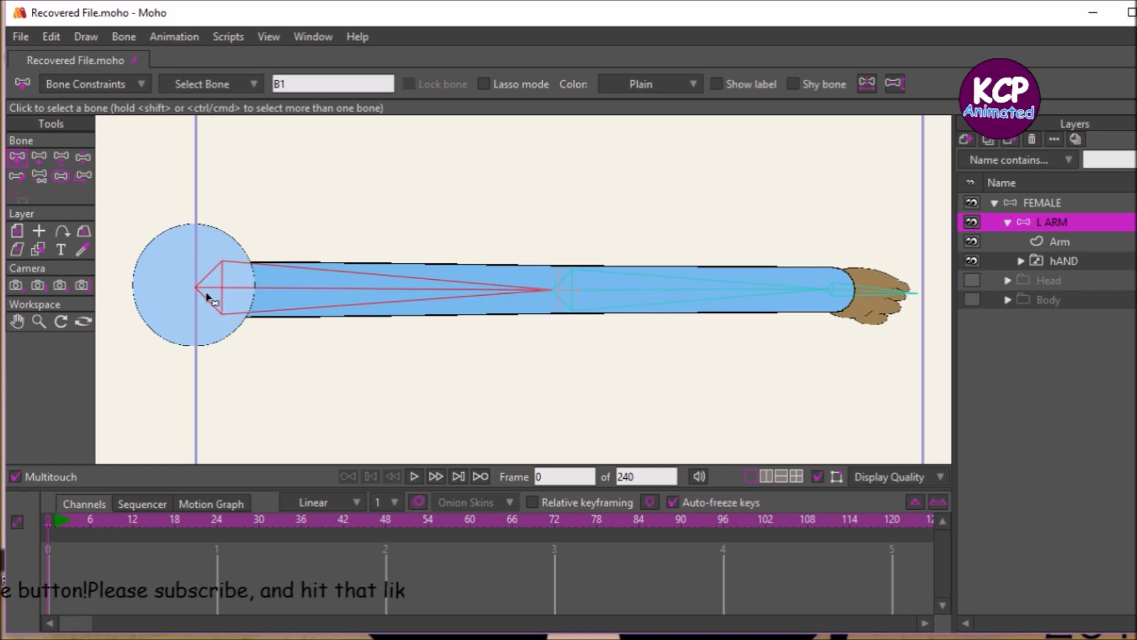
{"action": "left_click", "coordinate": [39, 156]}
{"action": "left_click_drag", "start_coordinate": [202, 243], "coordinate": [202, 150]}
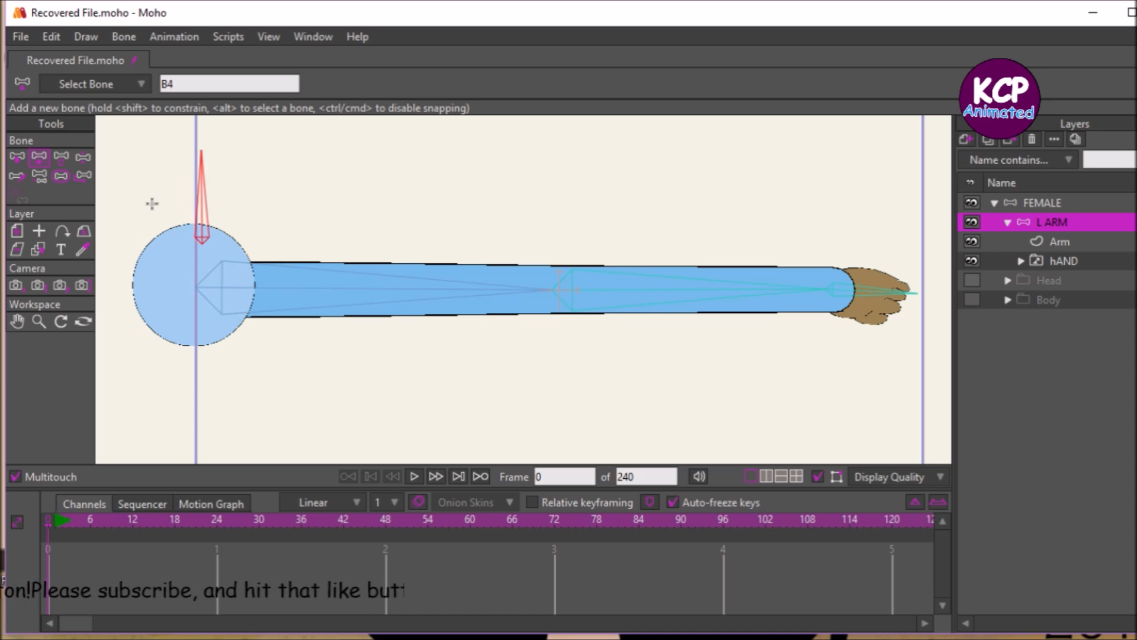
{"action": "double_click", "coordinate": [192, 85]}
{"action": "type", "text": "Base"}
{"action": "key", "text": "Return"}
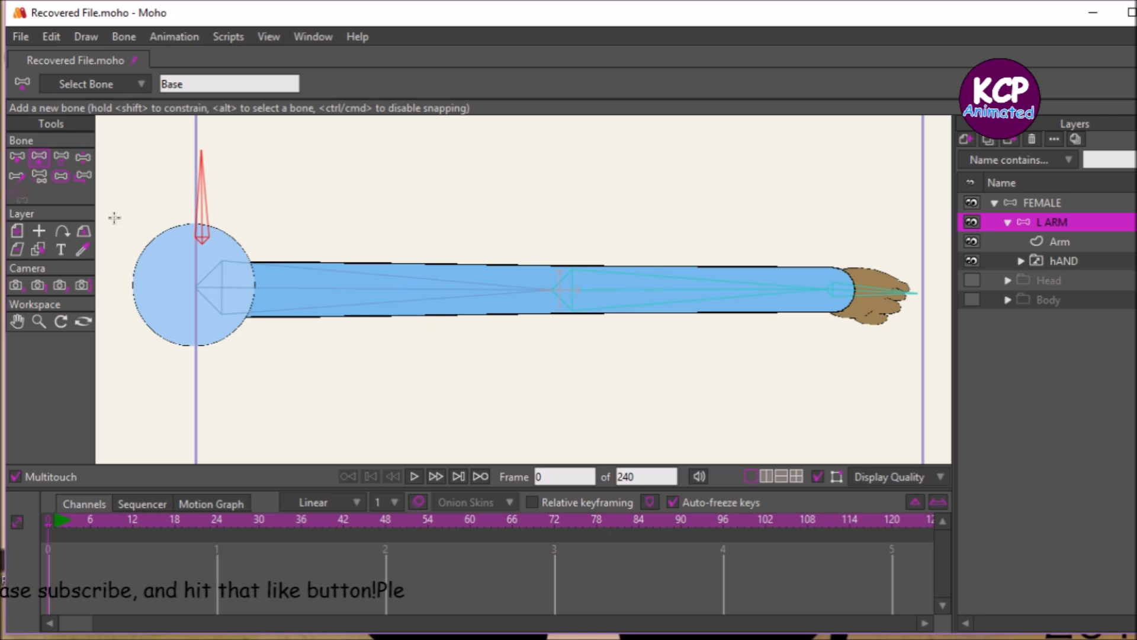
Step: Rename the upper arm bone as Shoulder
{"action": "left_click", "coordinate": [18, 156]}
{"action": "left_click", "coordinate": [393, 292]}
{"action": "left_click", "coordinate": [444, 292]}
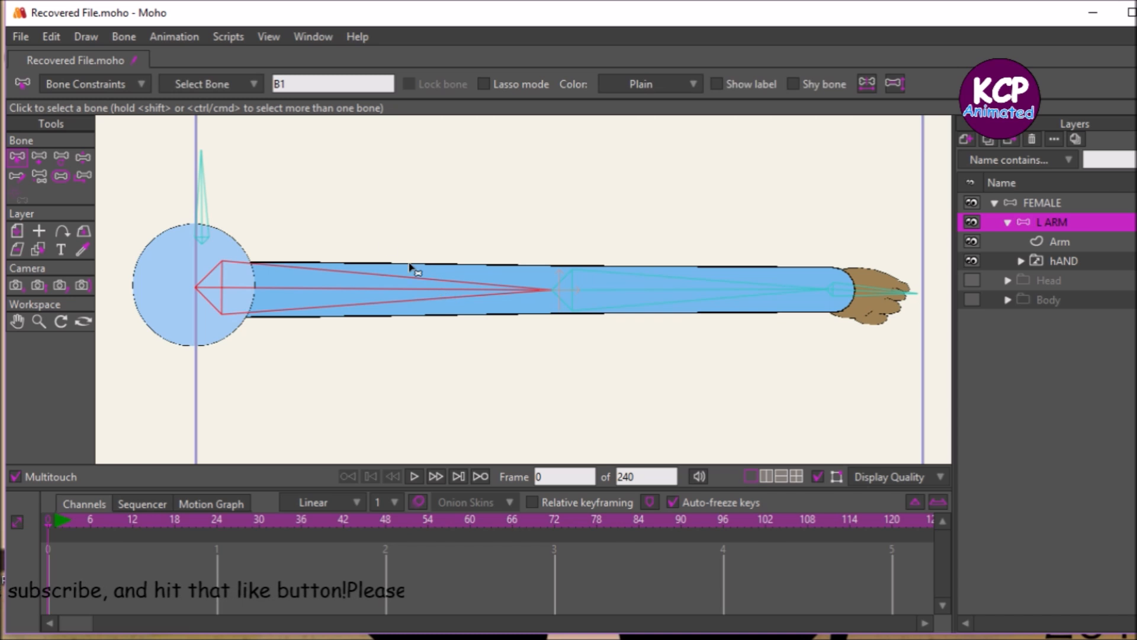
{"action": "left_click", "coordinate": [306, 82]}
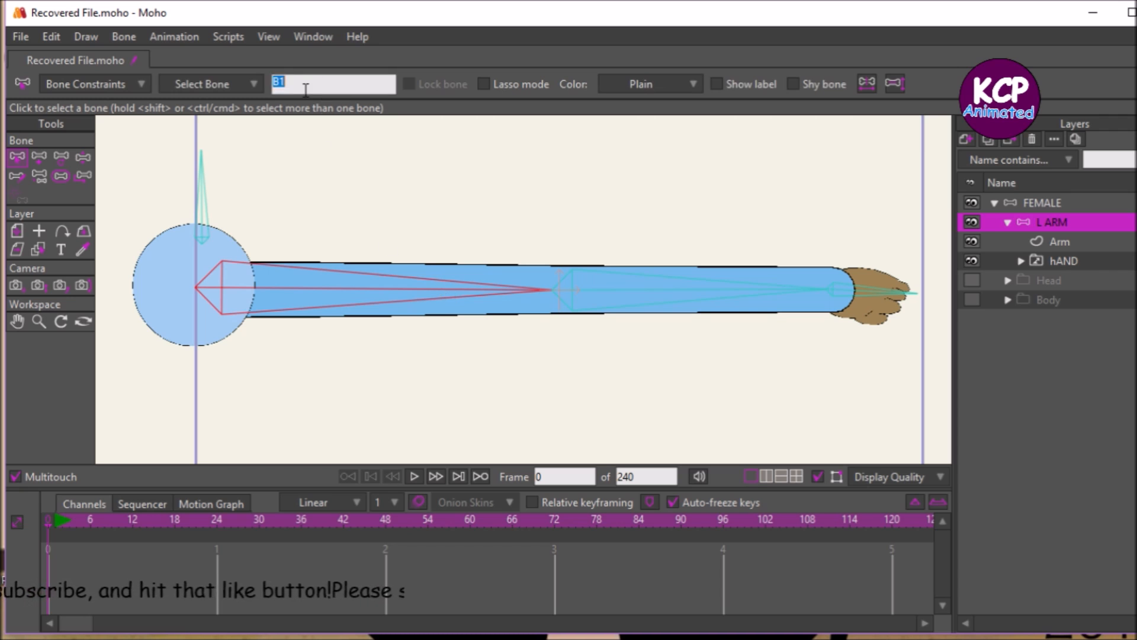
{"action": "type", "text": "Shoul"}
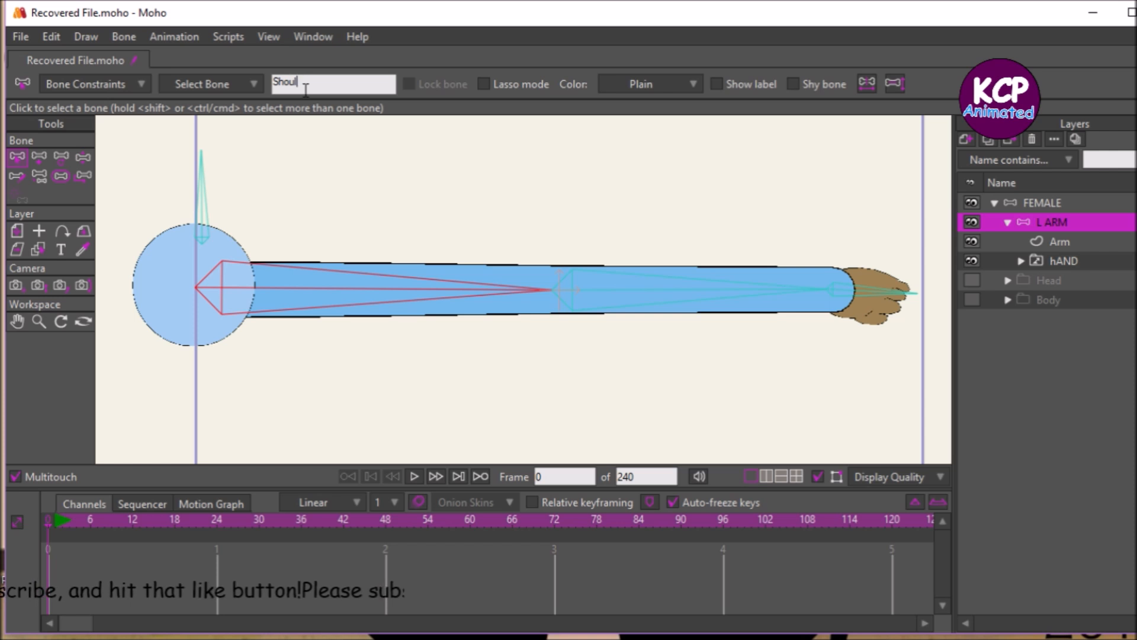
{"action": "type", "text": "dee"}
{"action": "key", "text": "BackSpace"}
{"action": "type", "text": "r"}
{"action": "key", "text": "Return"}
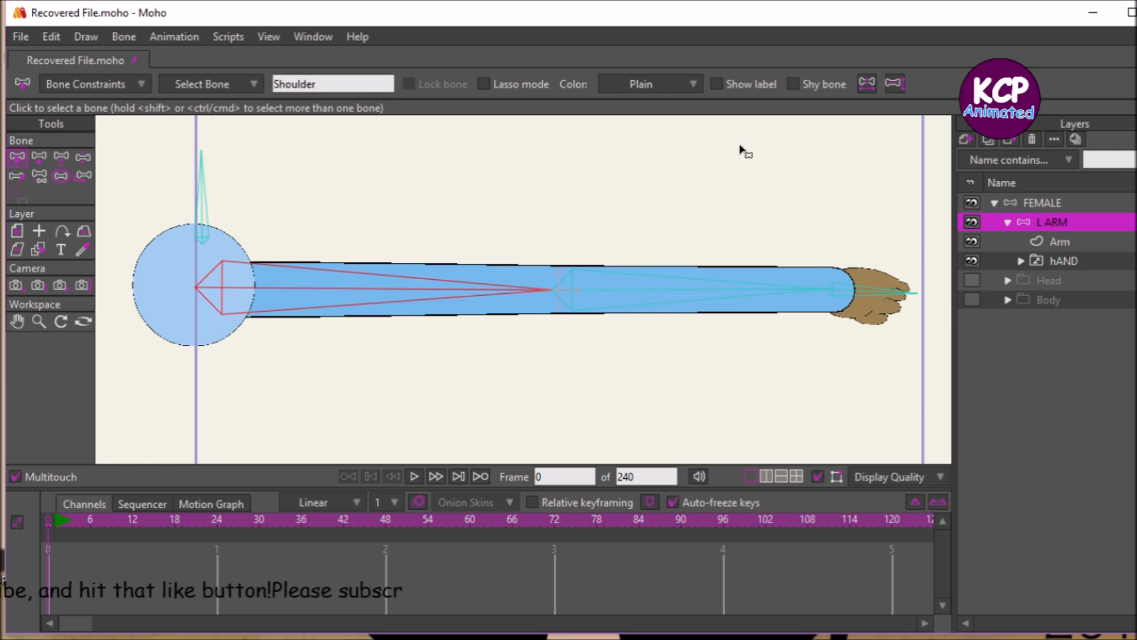
Step: Rename the elbow-to-wrist bone as Forearm and the wrist-to-fingertips bone as Hand
{"action": "left_click", "coordinate": [805, 289]}
{"action": "double_click", "coordinate": [355, 81]}
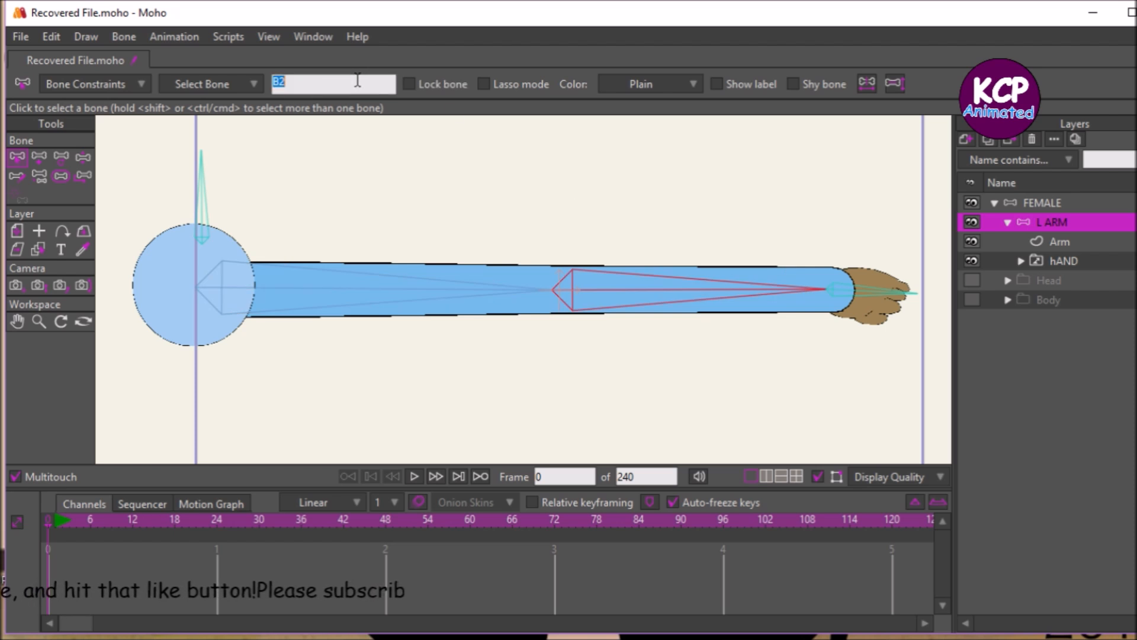
{"action": "type", "text": "Forearm"}
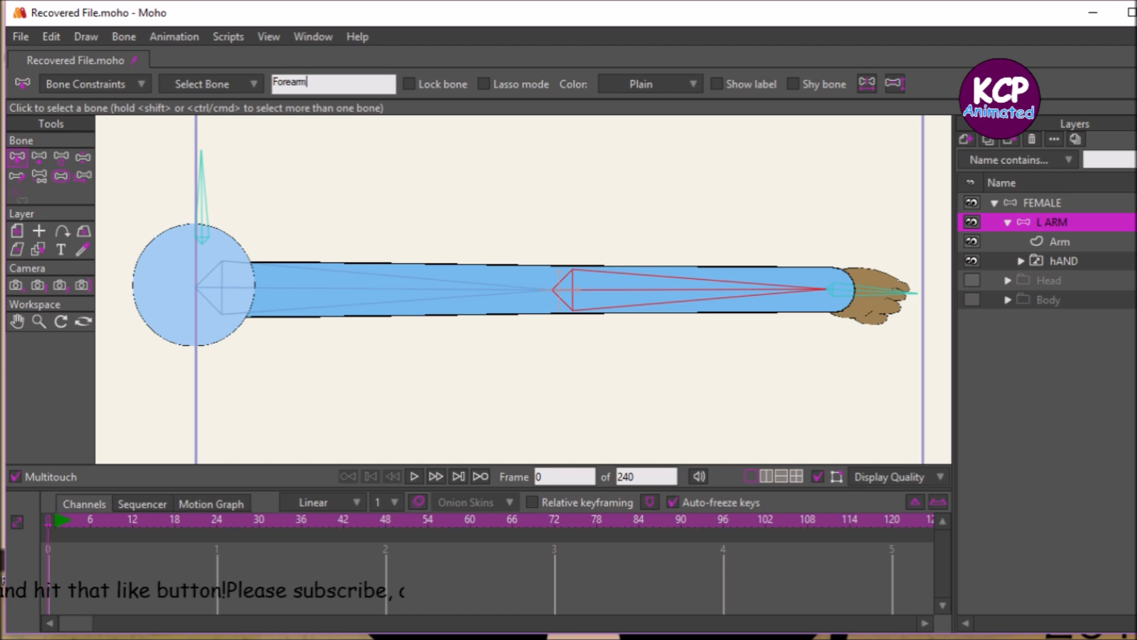
{"action": "key", "text": "Return"}
{"action": "left_click", "coordinate": [881, 293]}
{"action": "left_click", "coordinate": [327, 87]}
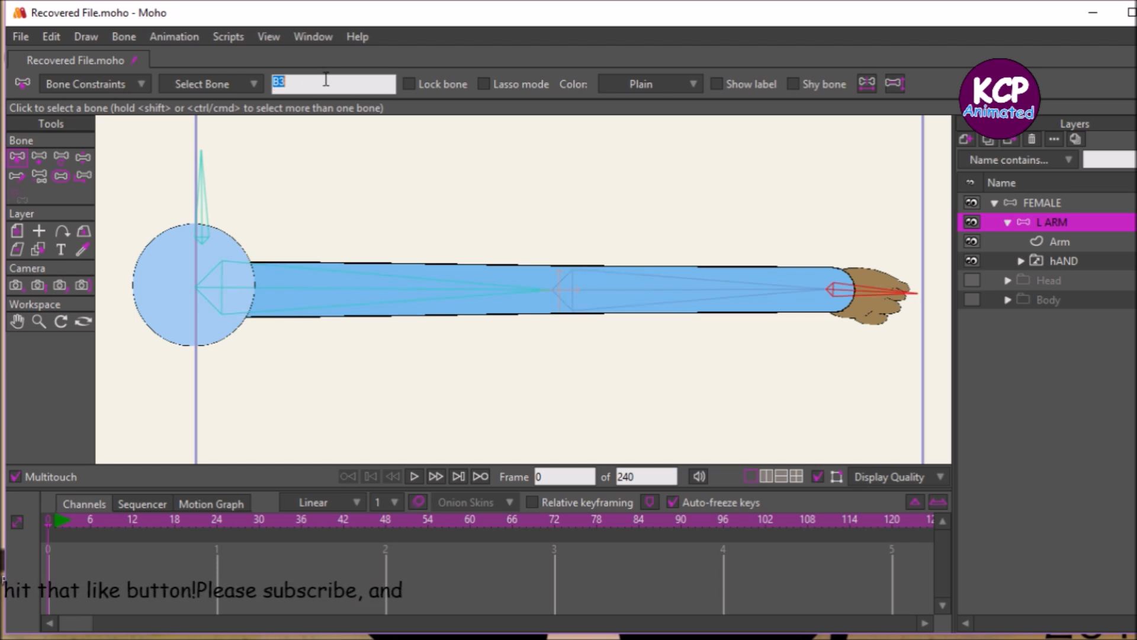
{"action": "type", "text": "Hand"}
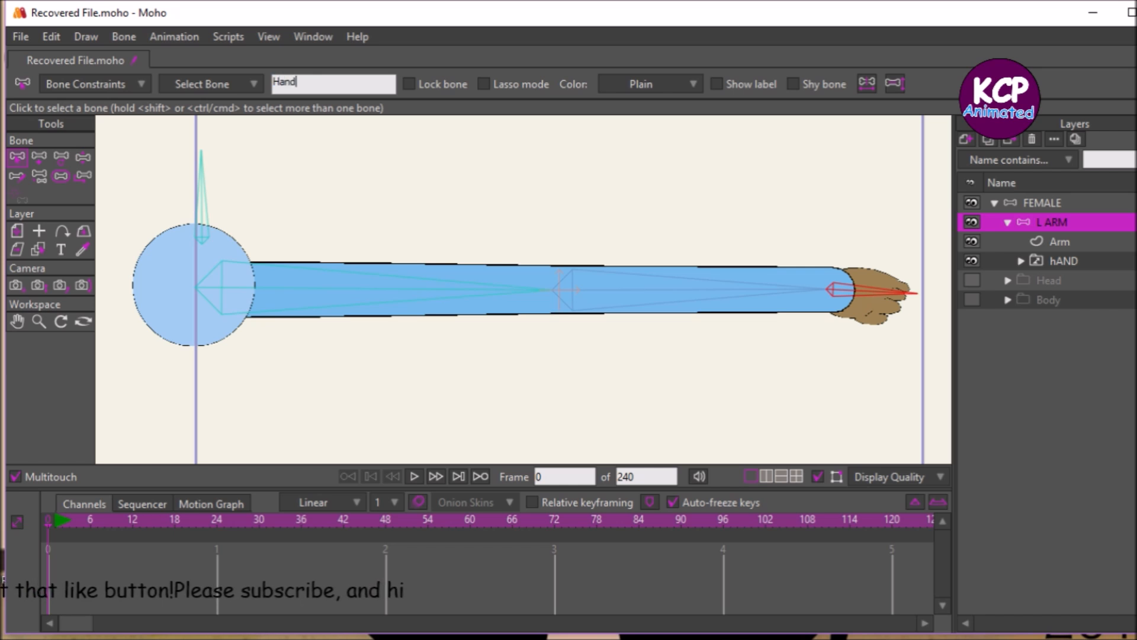
{"action": "key", "text": "Return"}
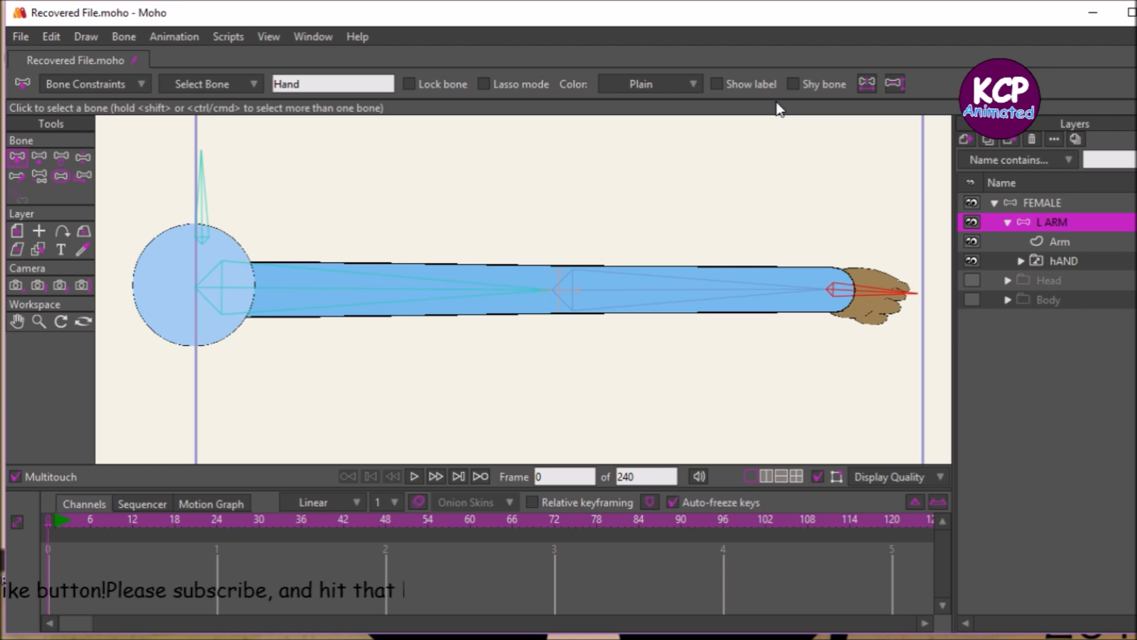
Step: Color-code the arm bones with Pink for Hand, Green for Forearm and Red for Shoulder
{"action": "left_click", "coordinate": [664, 84]}
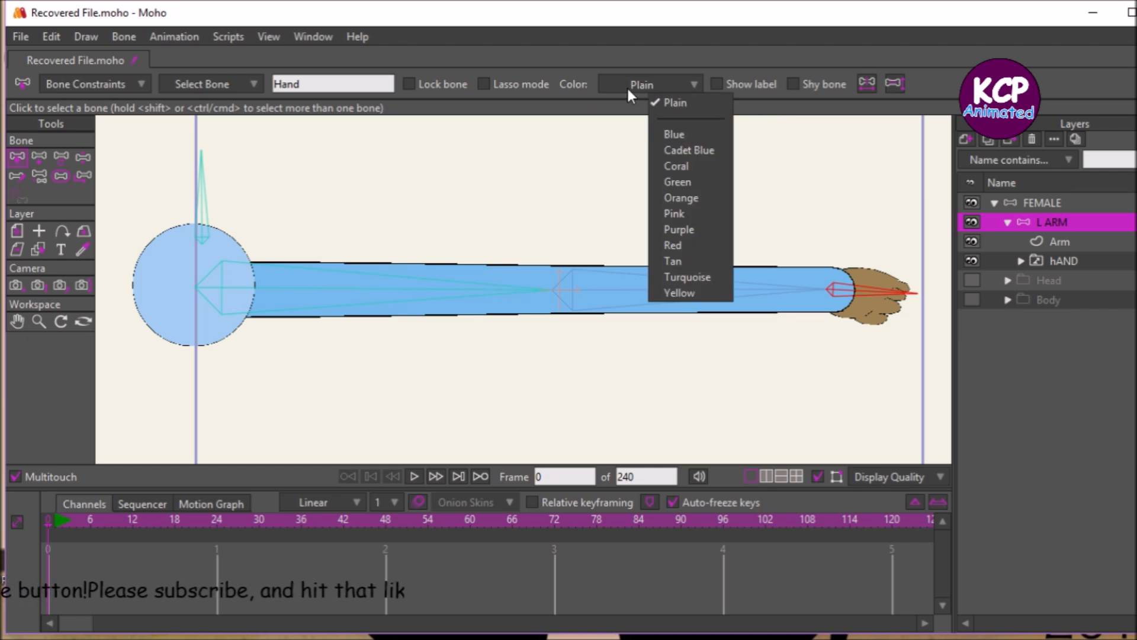
{"action": "left_click", "coordinate": [721, 215]}
{"action": "left_click", "coordinate": [799, 291]}
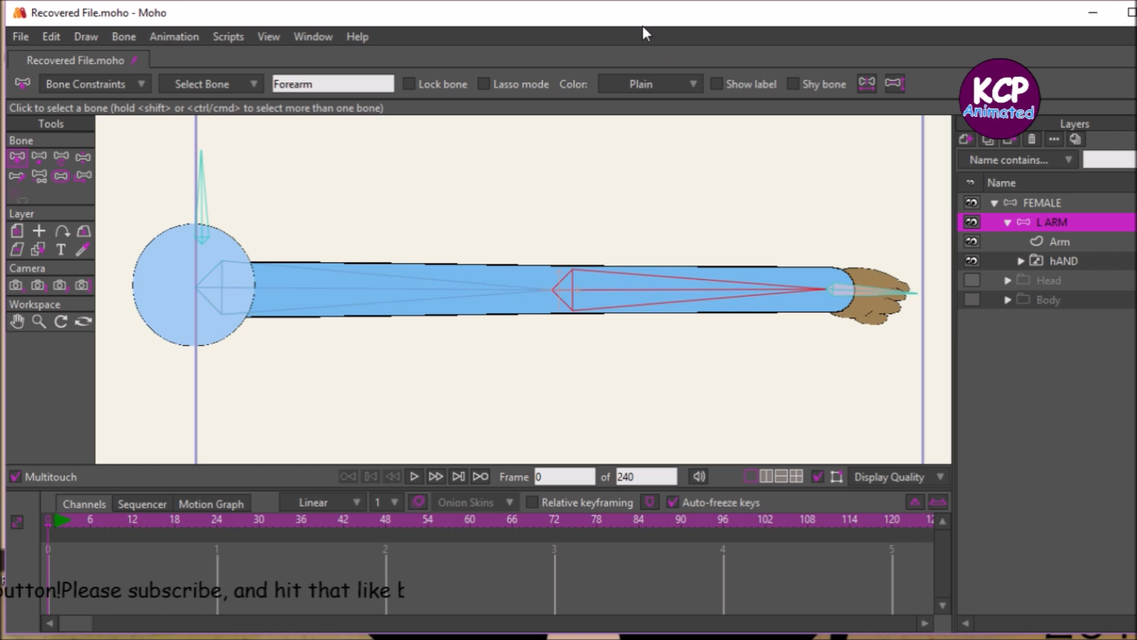
{"action": "left_click", "coordinate": [690, 86]}
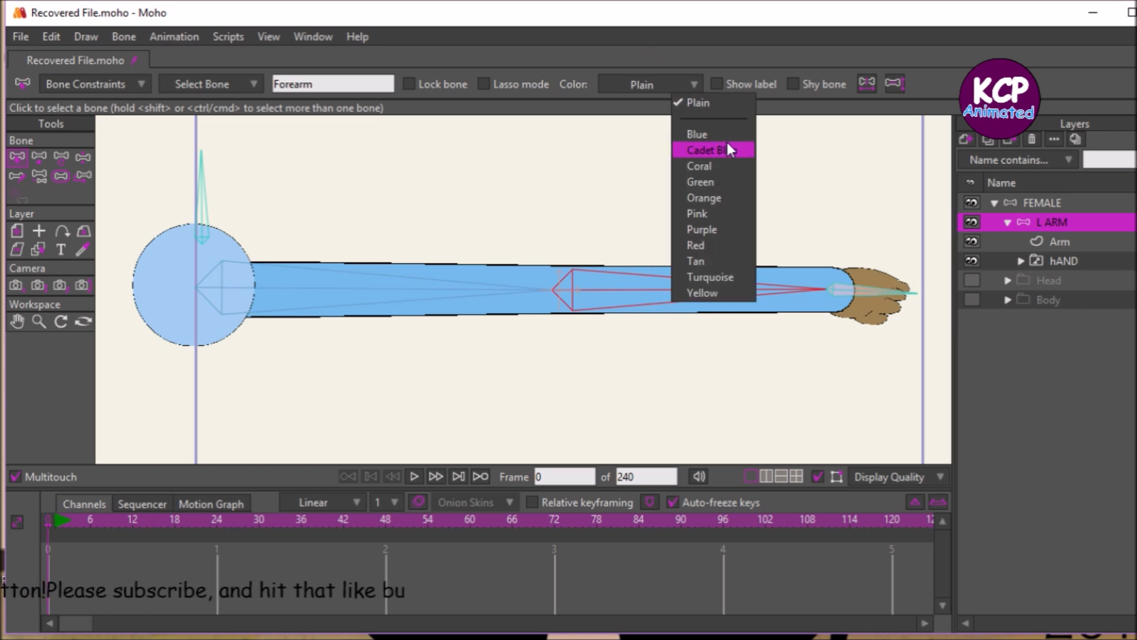
{"action": "left_click", "coordinate": [741, 181]}
{"action": "left_click", "coordinate": [492, 296]}
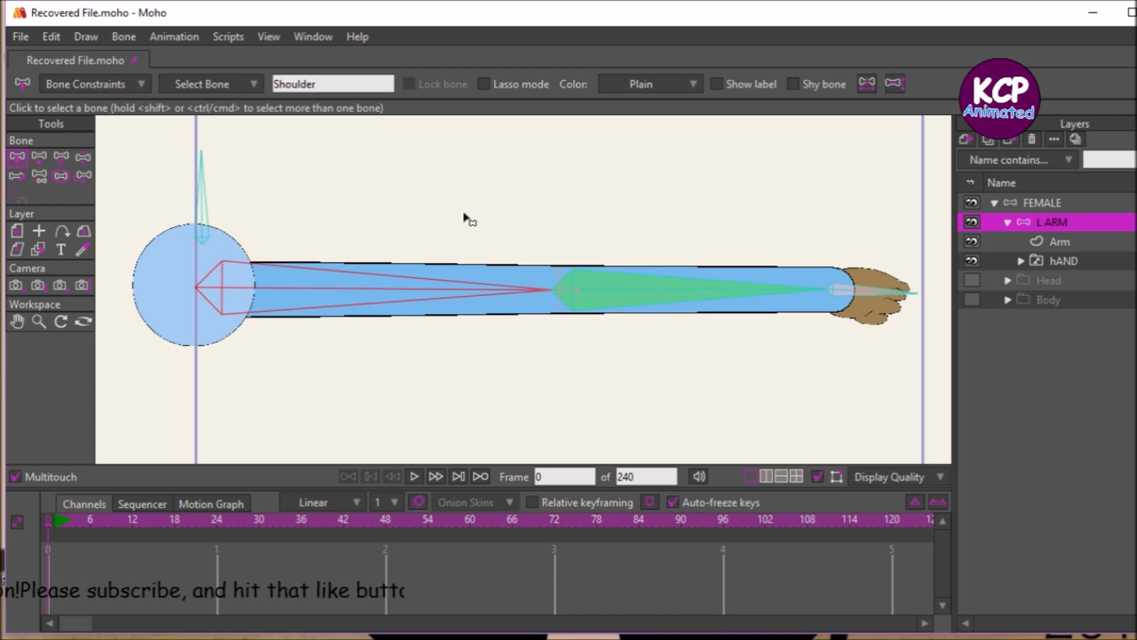
{"action": "left_click", "coordinate": [650, 84]}
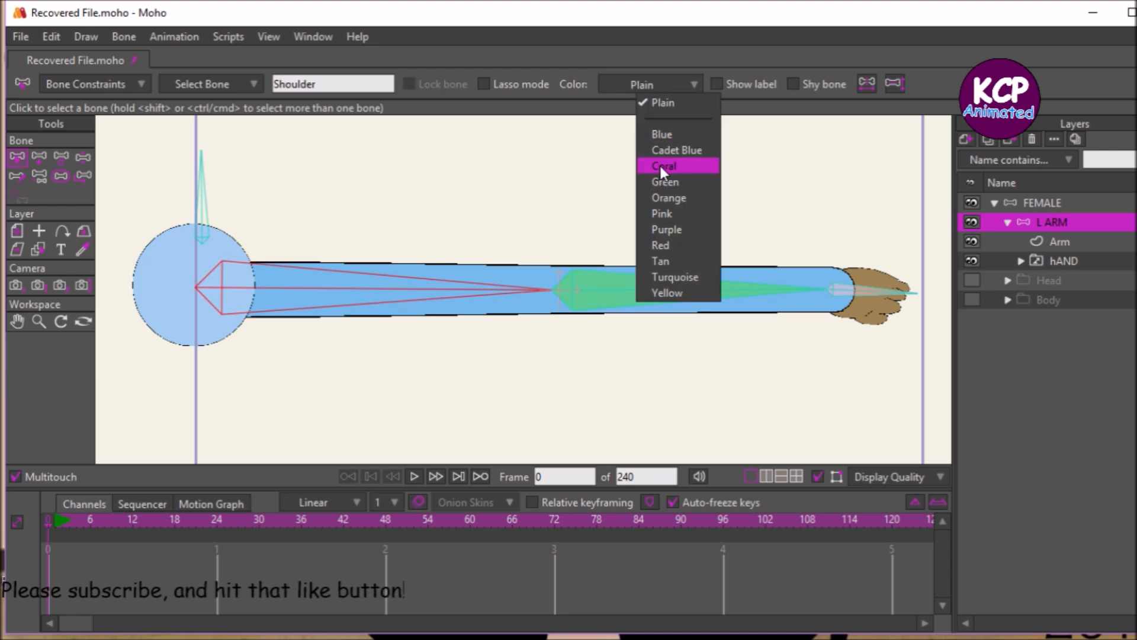
{"action": "left_click", "coordinate": [683, 246]}
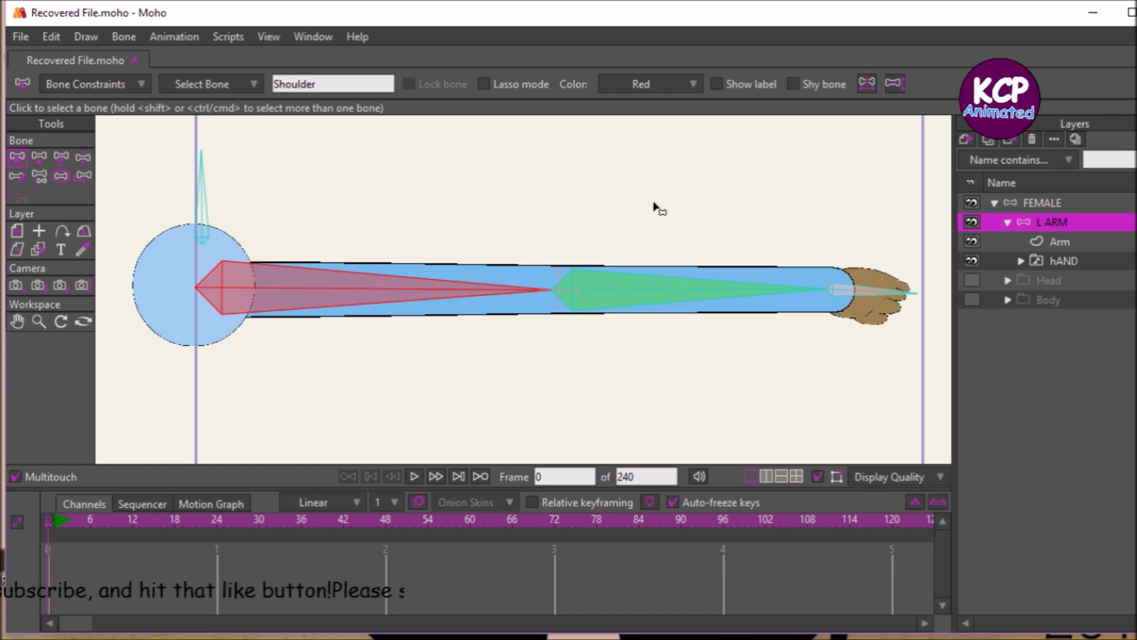
Step: Select all bones on the L ARM layer and set their bone strength to 0
{"action": "key", "text": "ctrl+a"}
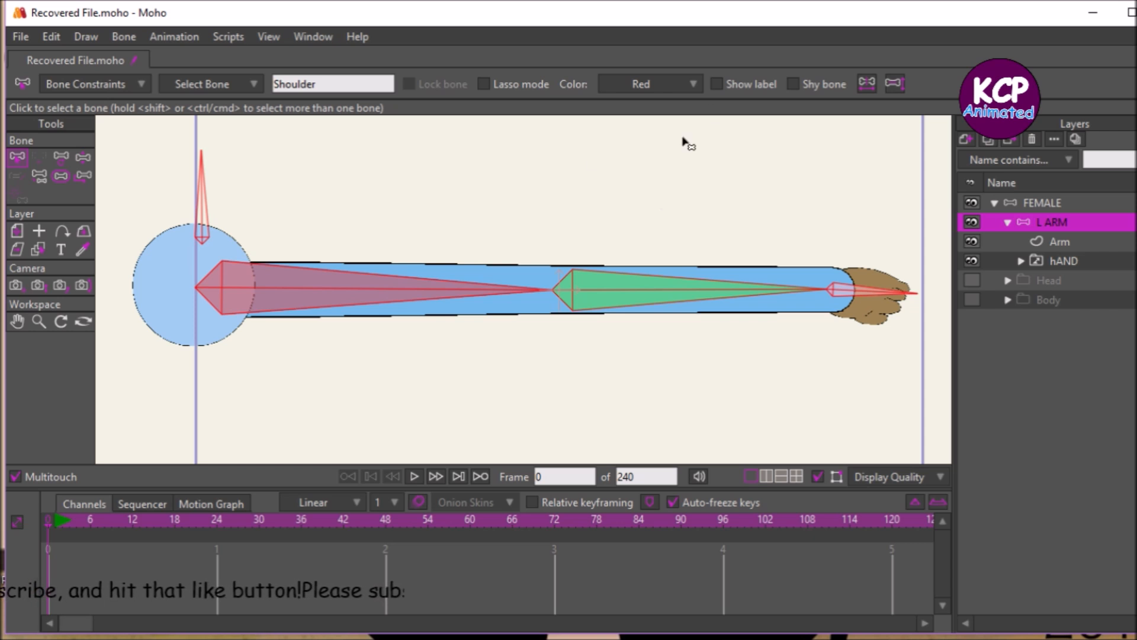
{"action": "left_click", "coordinate": [70, 177]}
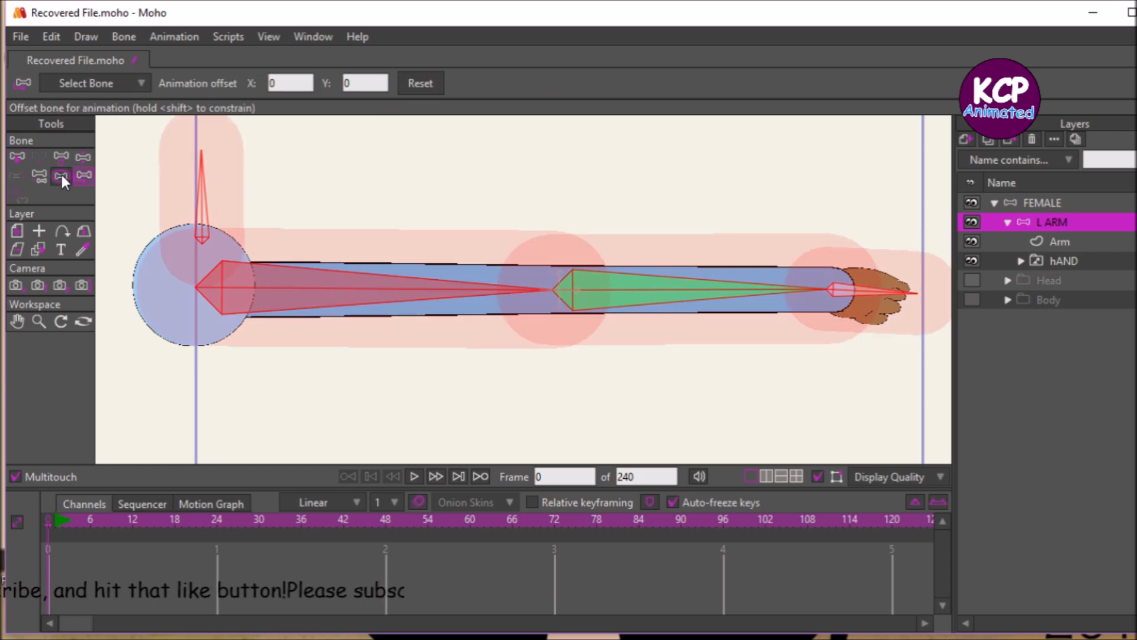
{"action": "left_click", "coordinate": [62, 176]}
{"action": "left_click", "coordinate": [247, 84]}
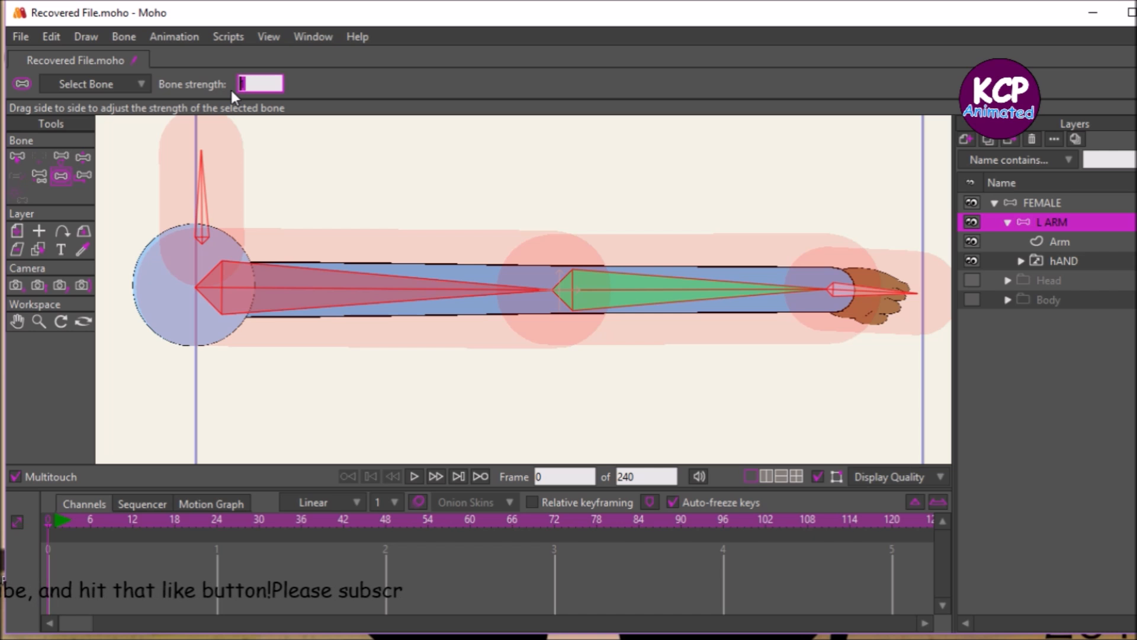
{"action": "key", "text": "Return"}
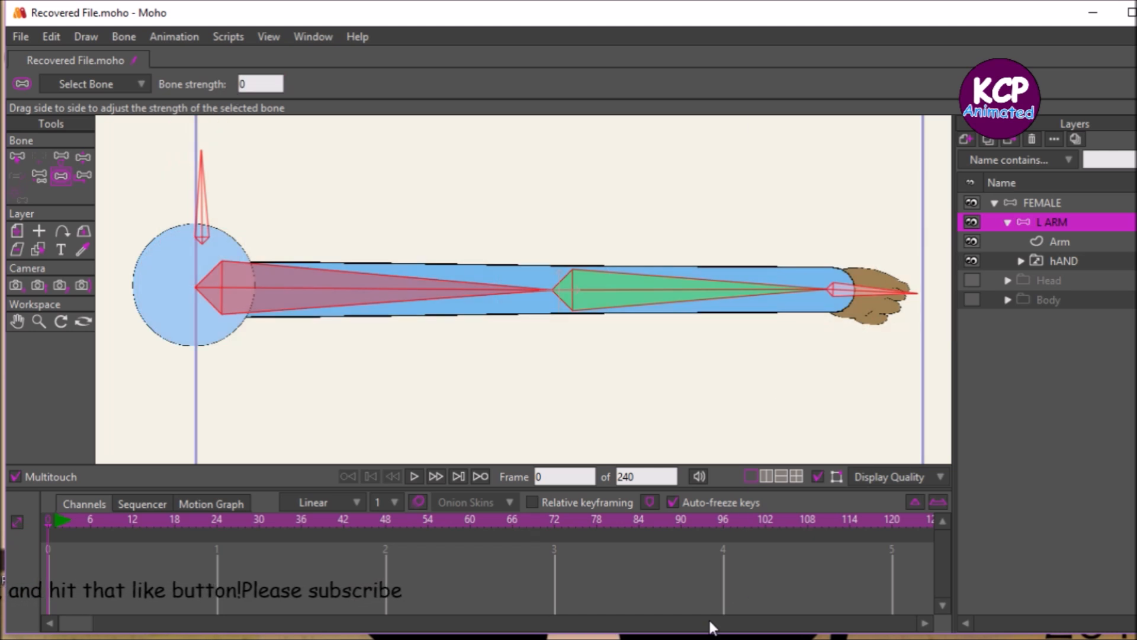
{"action": "left_click", "coordinate": [690, 639]}
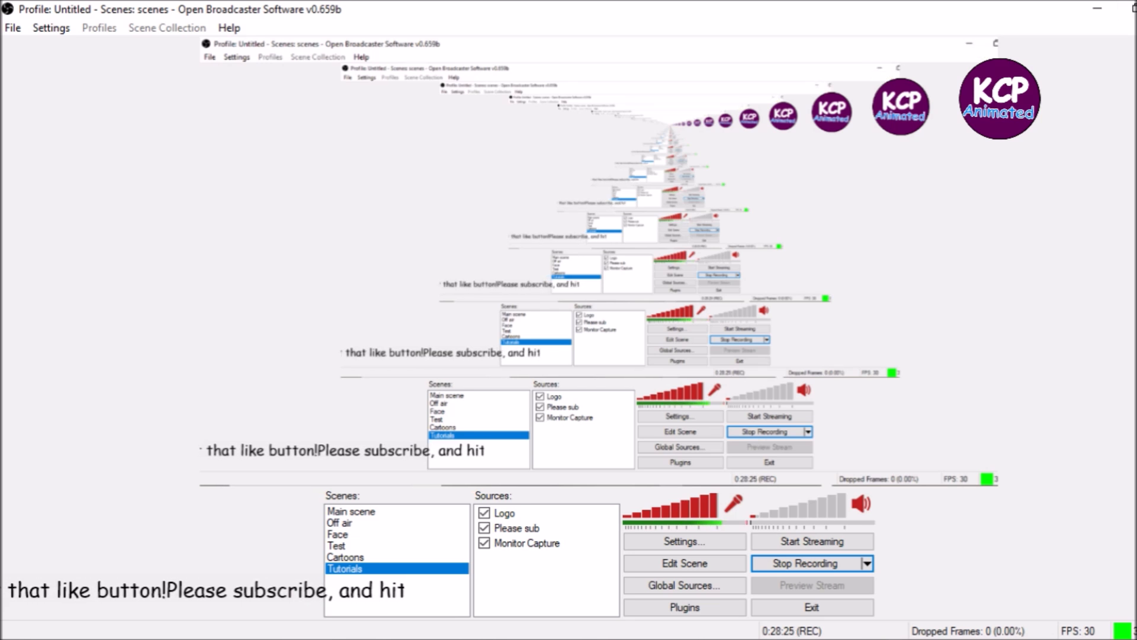
{"action": "left_click", "coordinate": [1095, 13]}
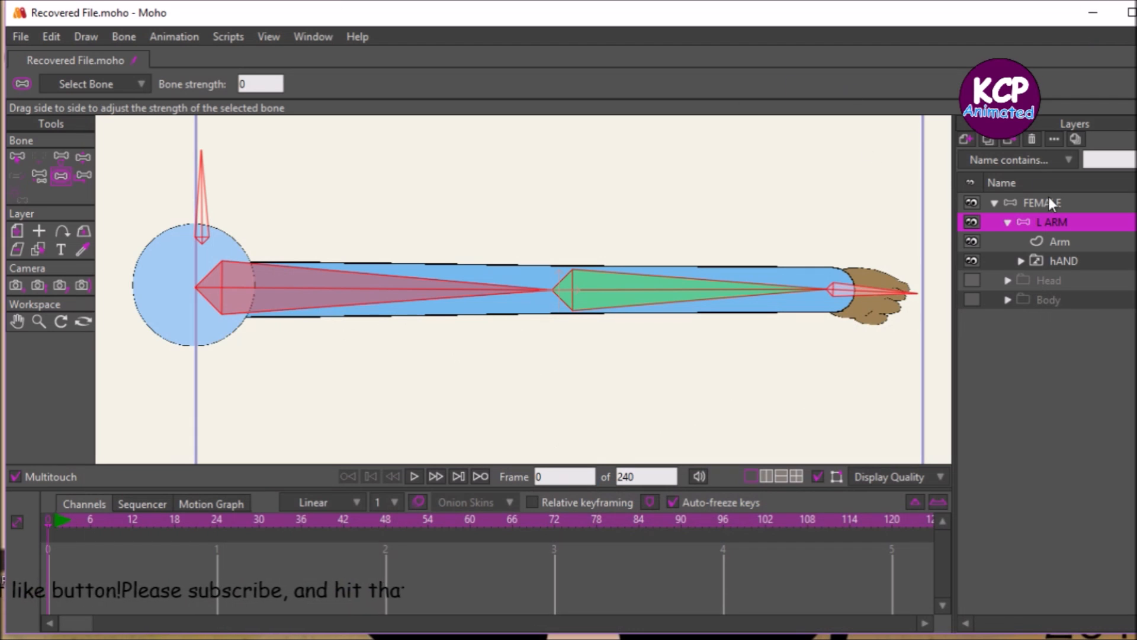
Step: Bind all points of the Arm layer to the Shoulder bone
{"action": "left_click", "coordinate": [1059, 240]}
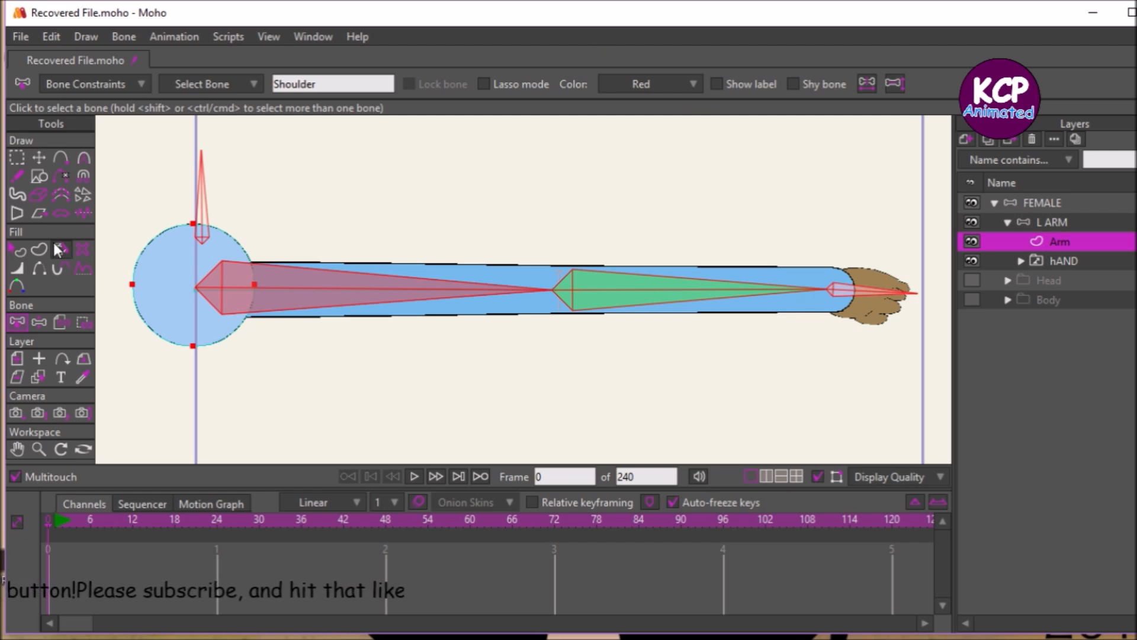
{"action": "left_click", "coordinate": [83, 321]}
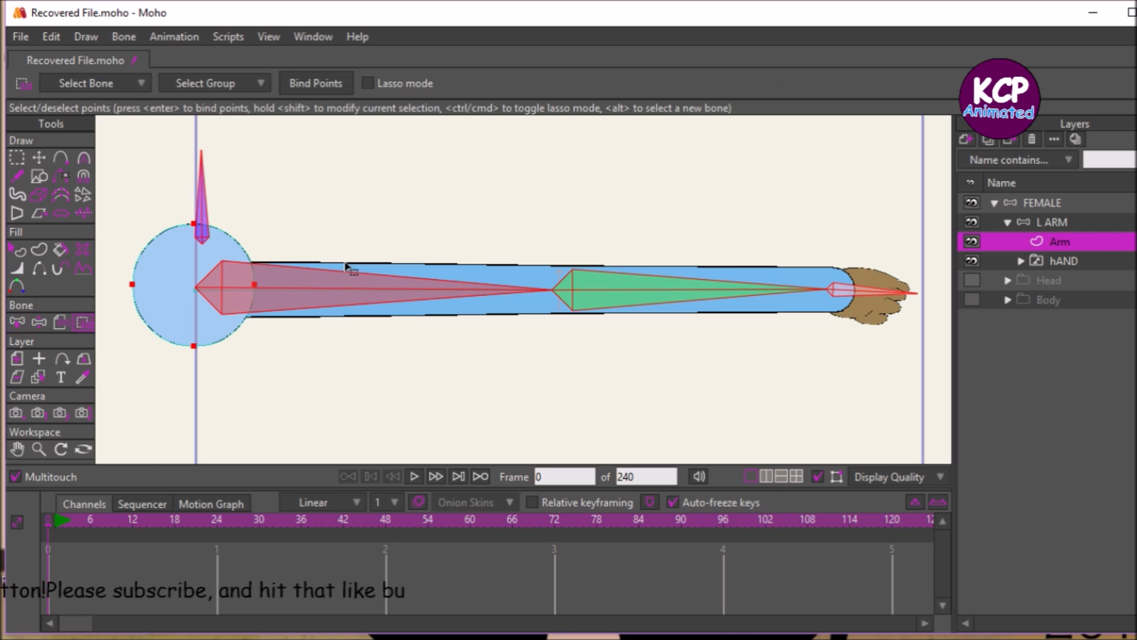
{"action": "left_click", "coordinate": [361, 293]}
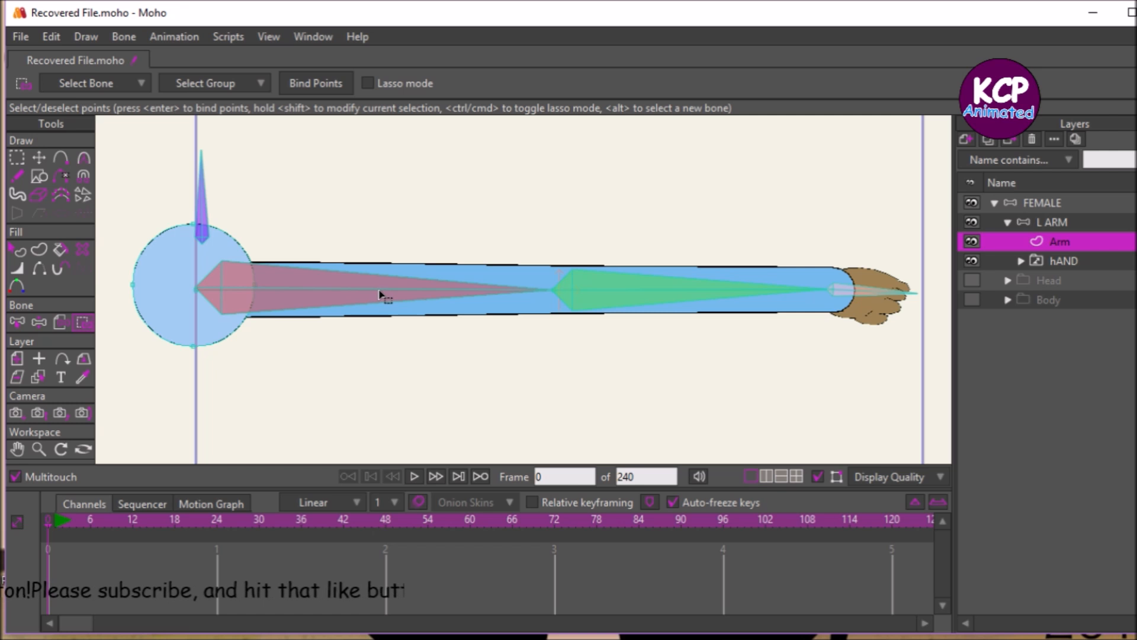
{"action": "left_click", "coordinate": [383, 293], "text": "alt"}
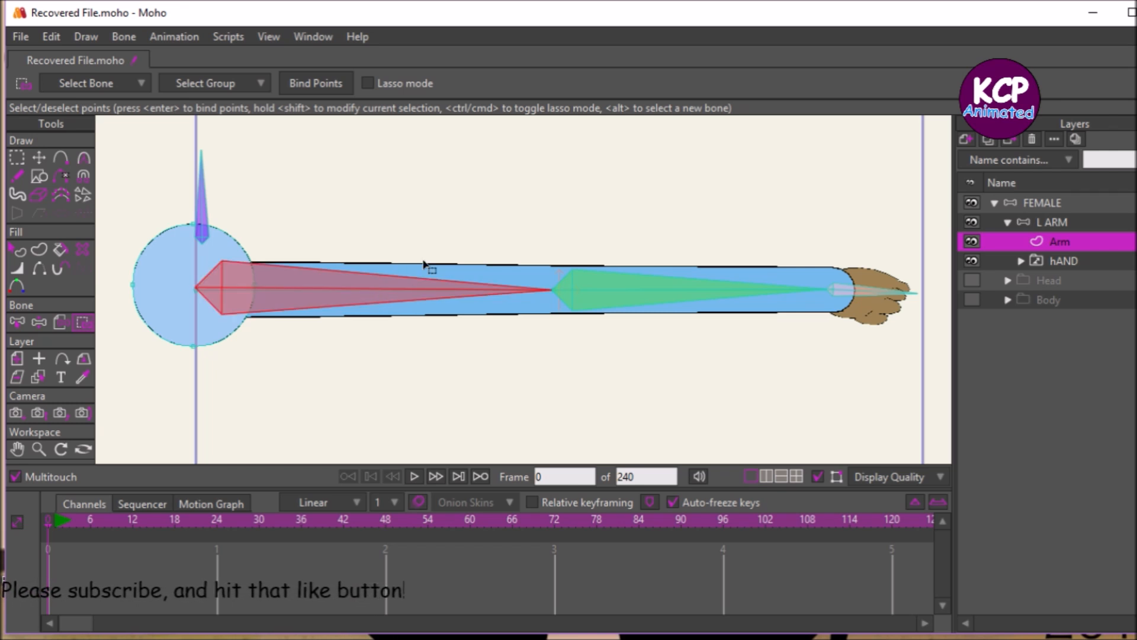
{"action": "key", "text": "ctrl+a"}
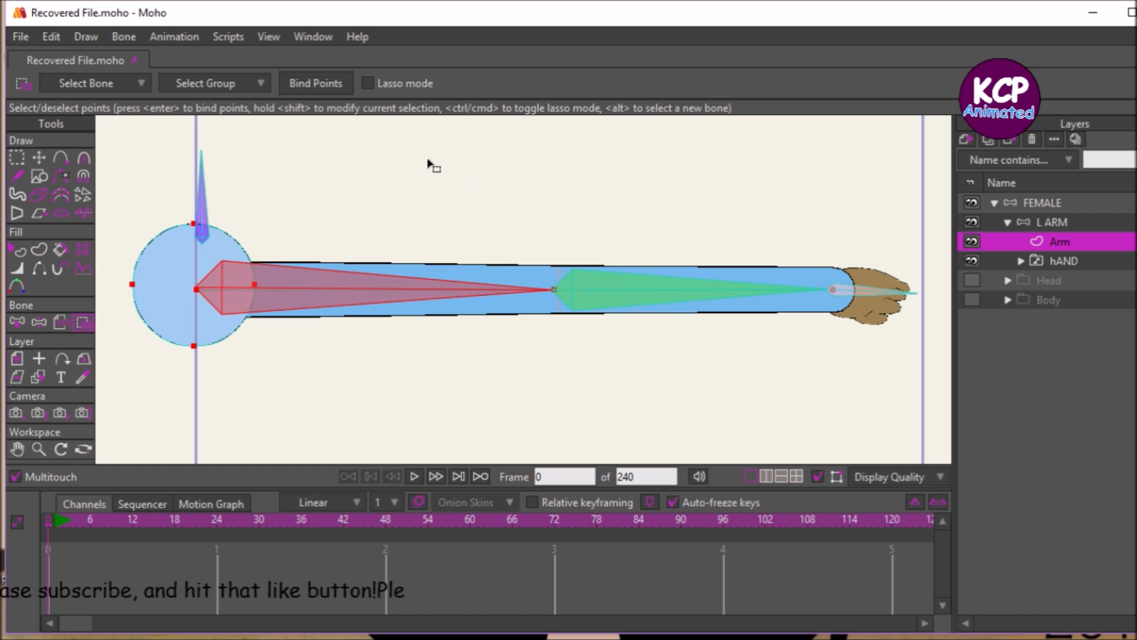
{"action": "left_click", "coordinate": [321, 82]}
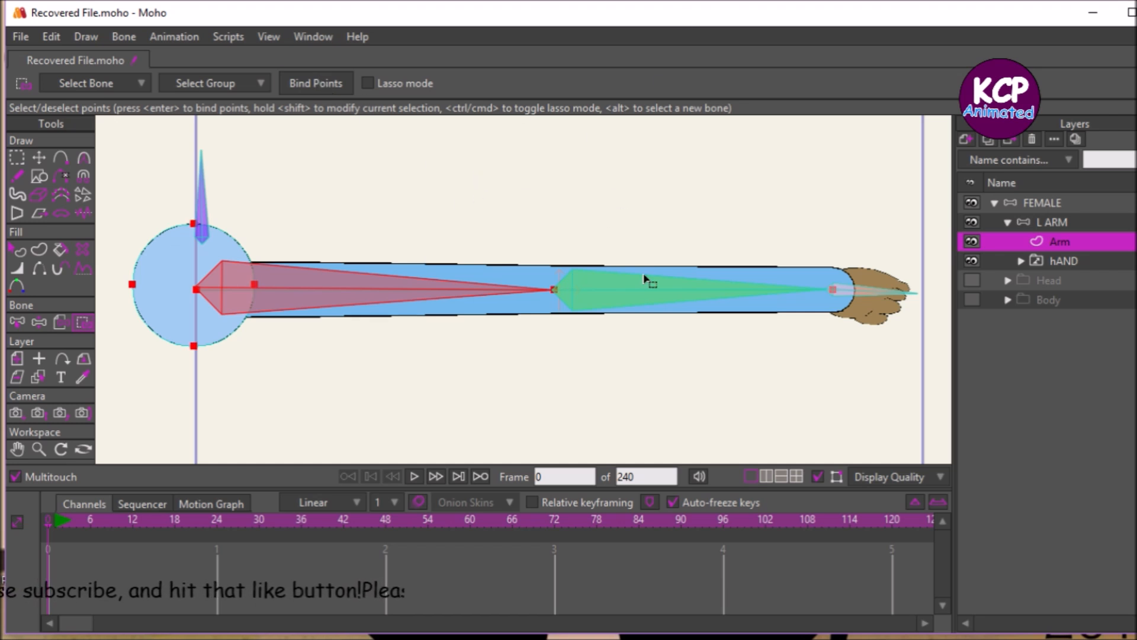
Step: Bind the wrist point of the Arm layer to the Forearm bone
{"action": "left_click", "coordinate": [676, 287]}
{"action": "left_click", "coordinate": [672, 291], "text": "alt"}
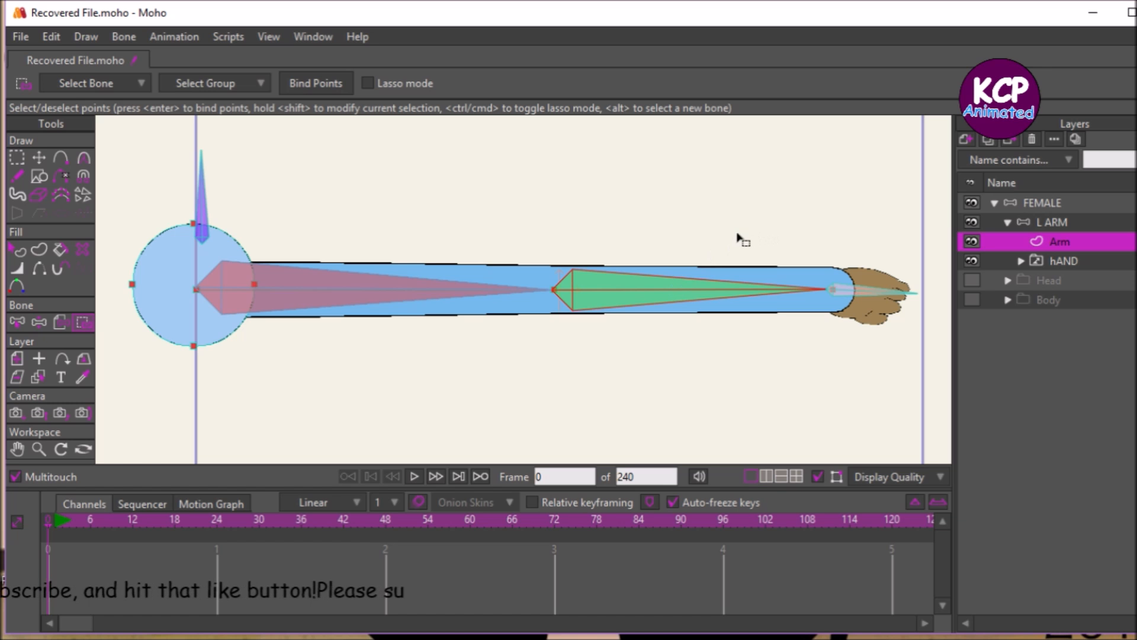
{"action": "left_click_drag", "start_coordinate": [770, 241], "coordinate": [908, 345]}
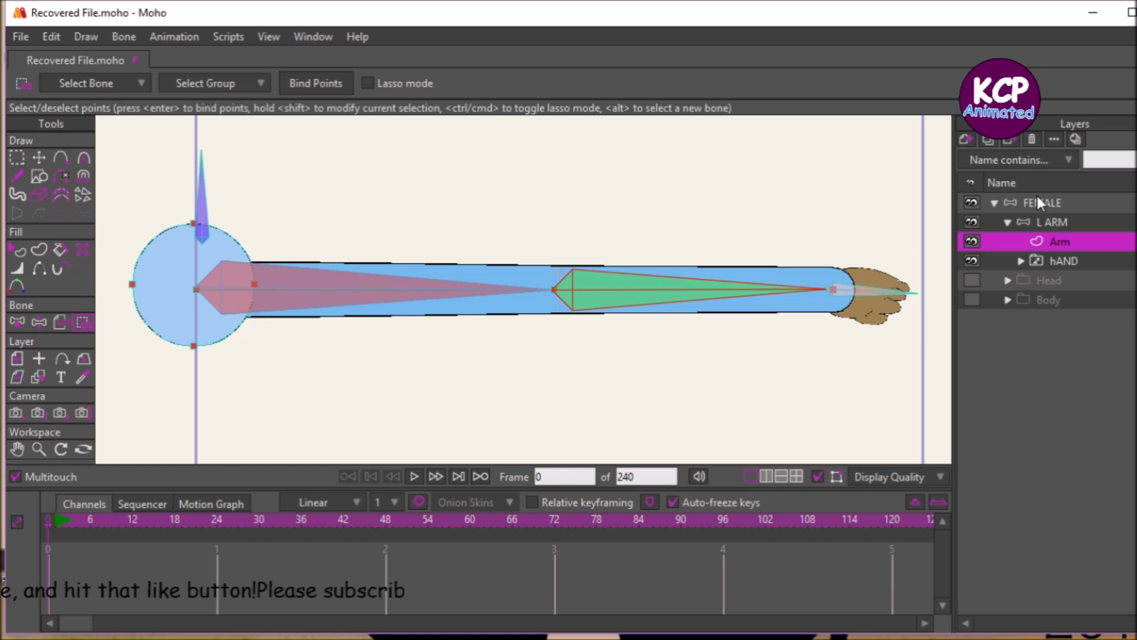
Step: Reparent the Shoulder bone under the Base bone on the L ARM layer, and test the rig by raising the forearm
{"action": "left_click", "coordinate": [1050, 220]}
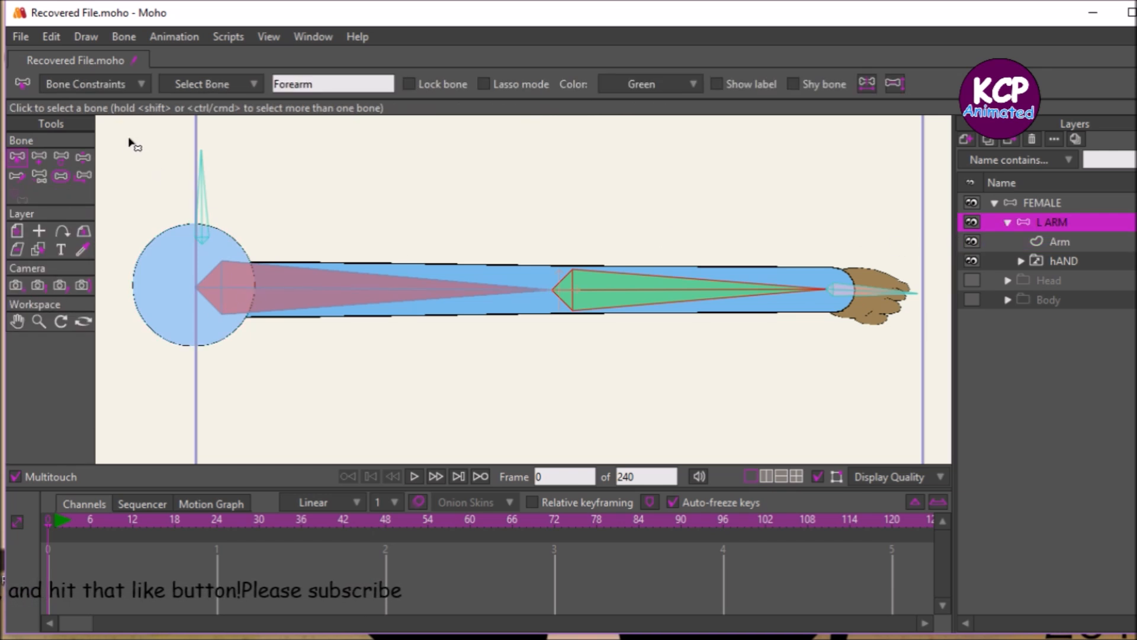
{"action": "left_click", "coordinate": [40, 175]}
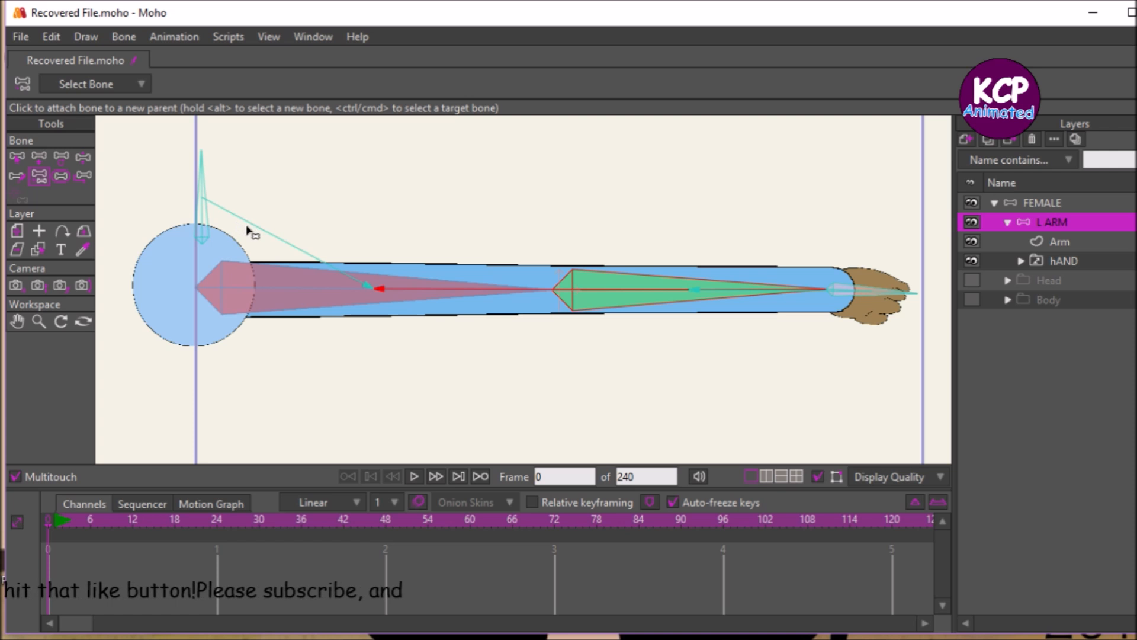
{"action": "left_click", "coordinate": [206, 216], "text": "alt"}
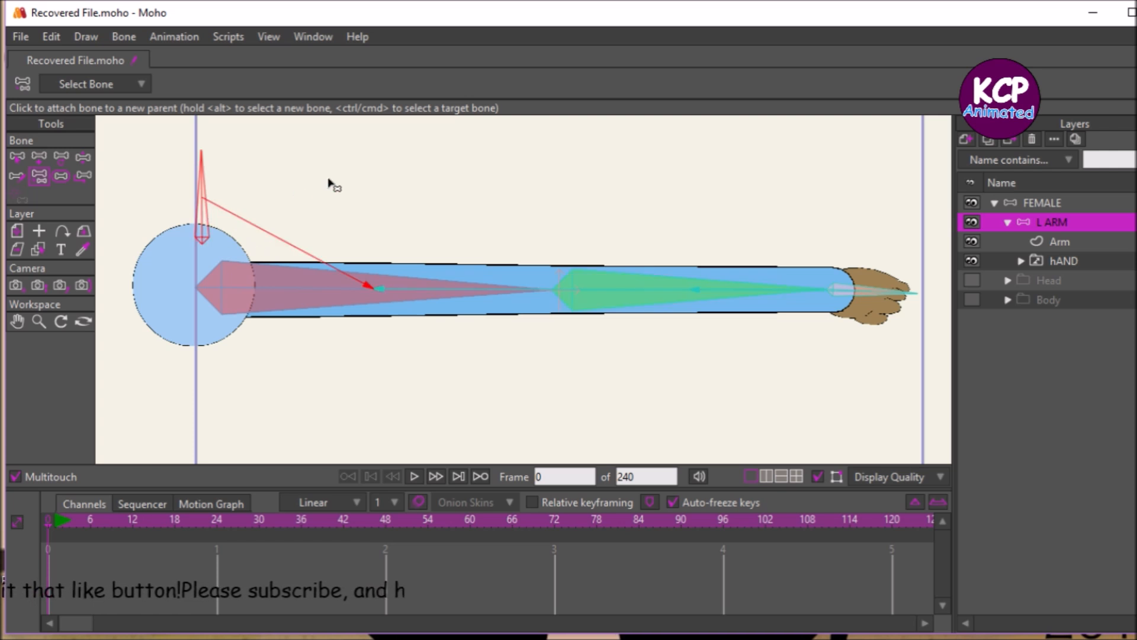
{"action": "left_click", "coordinate": [340, 294]}
{"action": "left_click", "coordinate": [205, 215]}
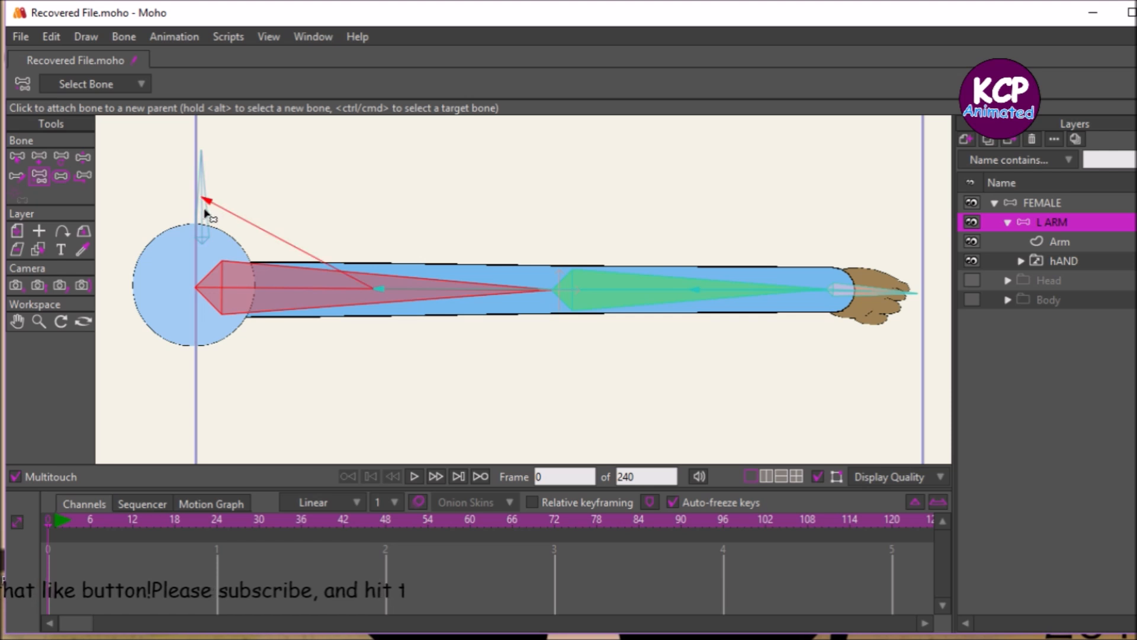
{"action": "left_click", "coordinate": [83, 157]}
{"action": "left_click_drag", "start_coordinate": [754, 286], "coordinate": [747, 180]}
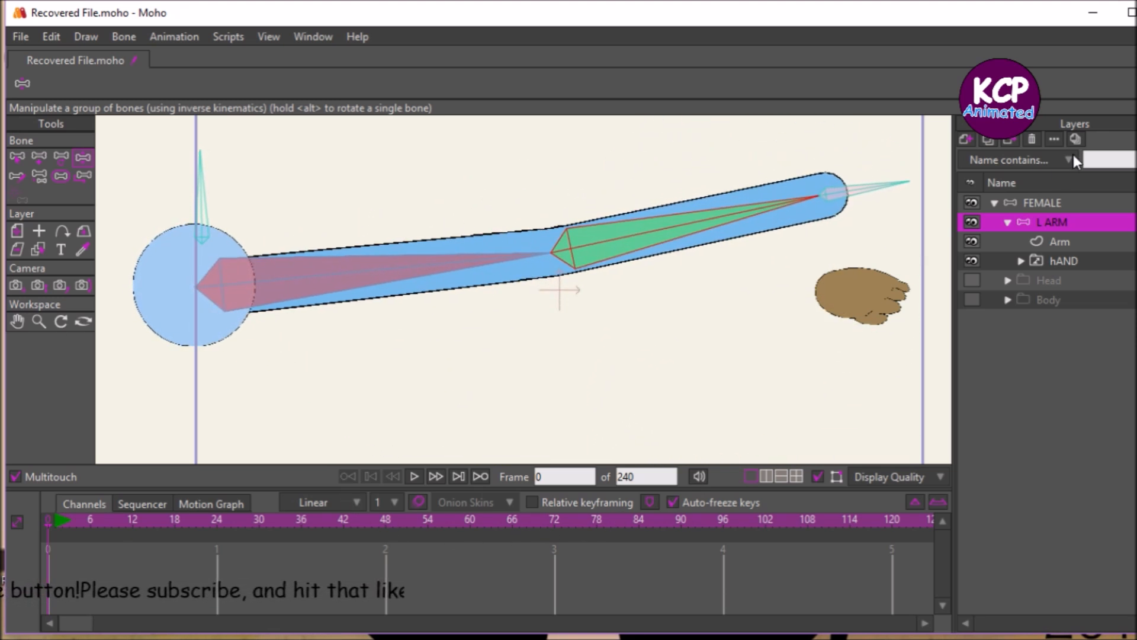
Step: Bind the hAND layer to the Hand bone, and test the L ARM rig by bending the arm at the elbow and wrist
{"action": "left_click", "coordinate": [1078, 258]}
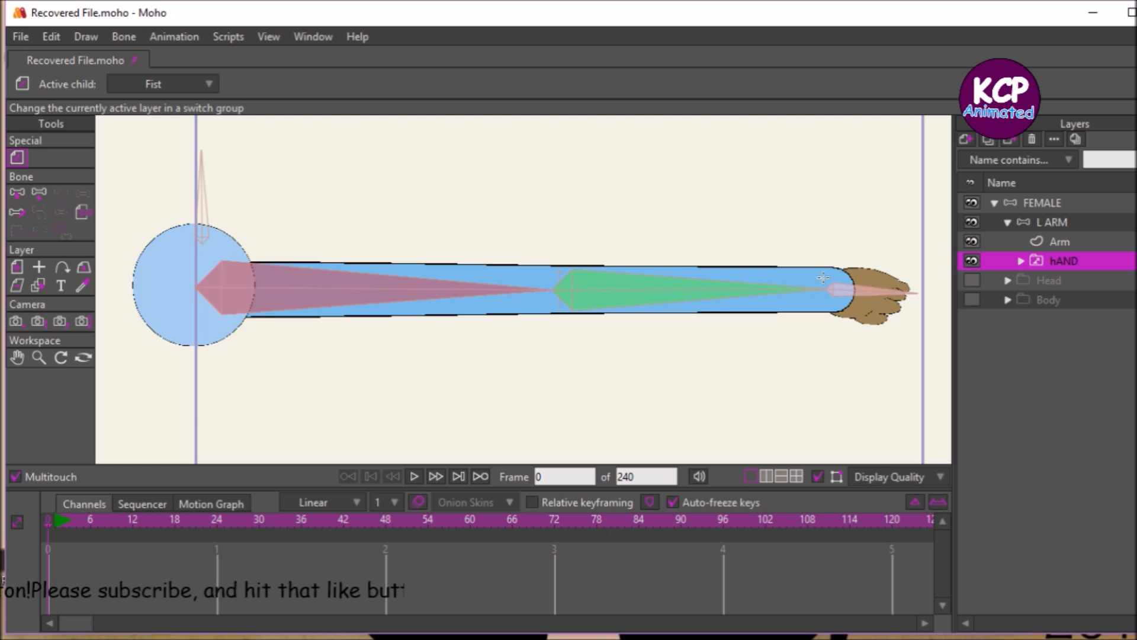
{"action": "left_click", "coordinate": [80, 212]}
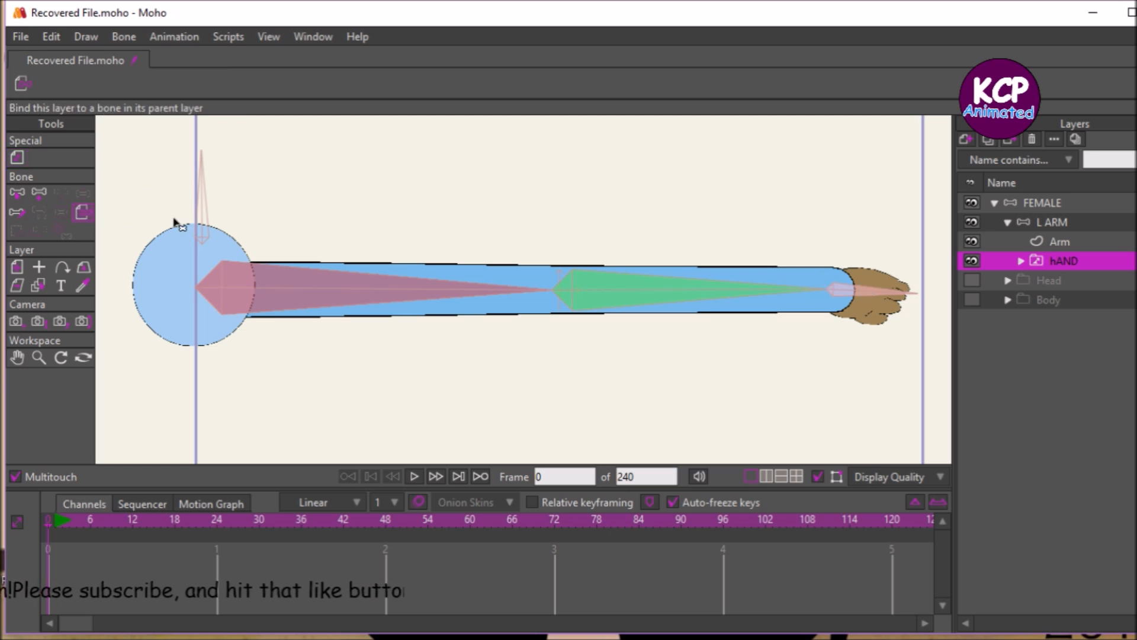
{"action": "left_click", "coordinate": [872, 291]}
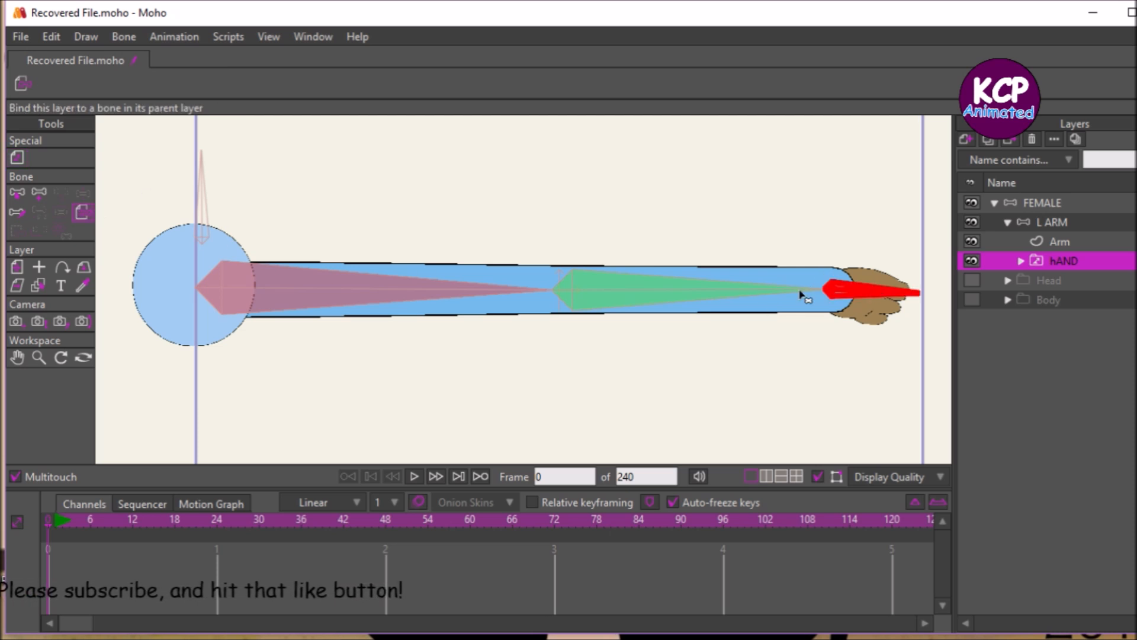
{"action": "left_click", "coordinate": [1045, 216]}
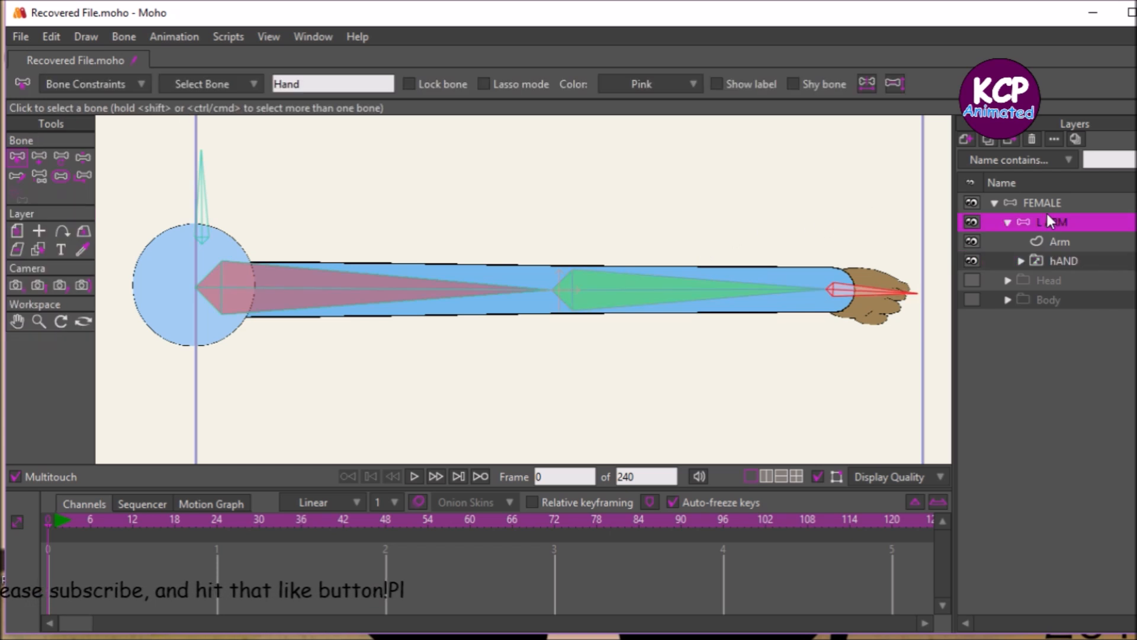
{"action": "left_click", "coordinate": [82, 157]}
{"action": "left_click_drag", "start_coordinate": [727, 279], "coordinate": [777, 188]}
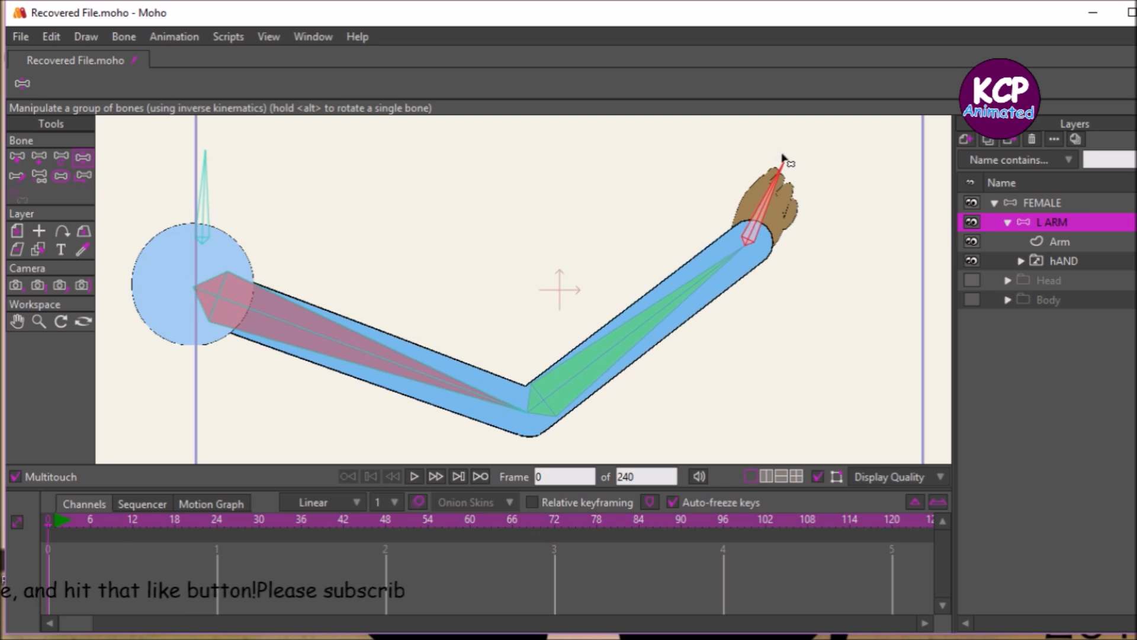
Step: Straighten the arm with the bone rig, and show the Head and Body layers alongside the collapsed L ARM layer
{"action": "left_click_drag", "start_coordinate": [678, 308], "coordinate": [877, 293]}
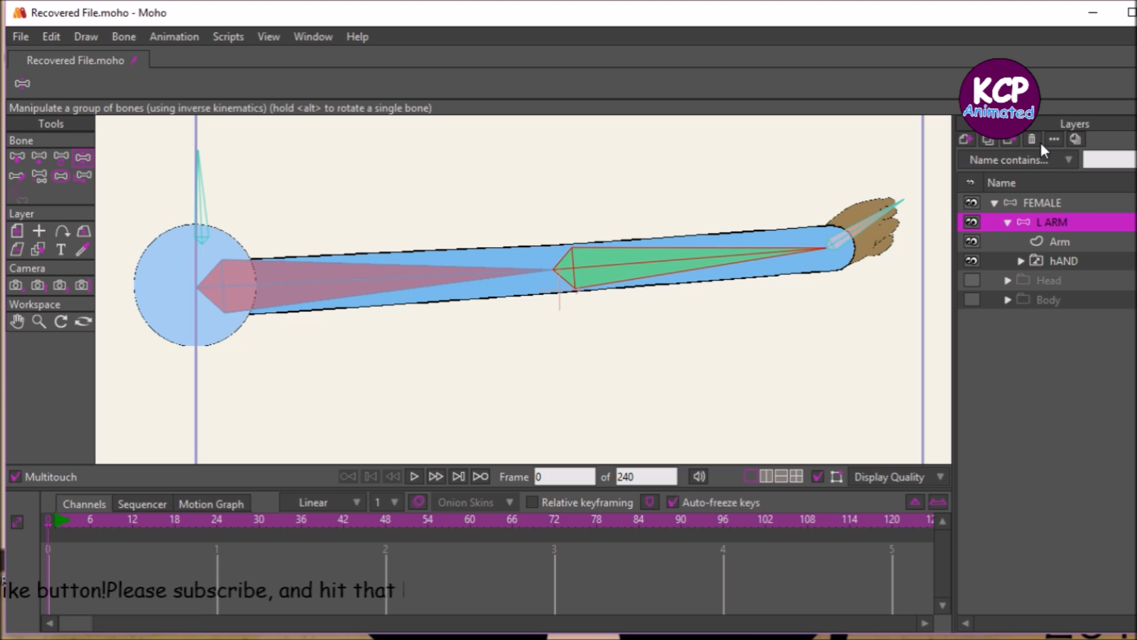
{"action": "left_click", "coordinate": [1008, 222]}
{"action": "left_click", "coordinate": [971, 241]}
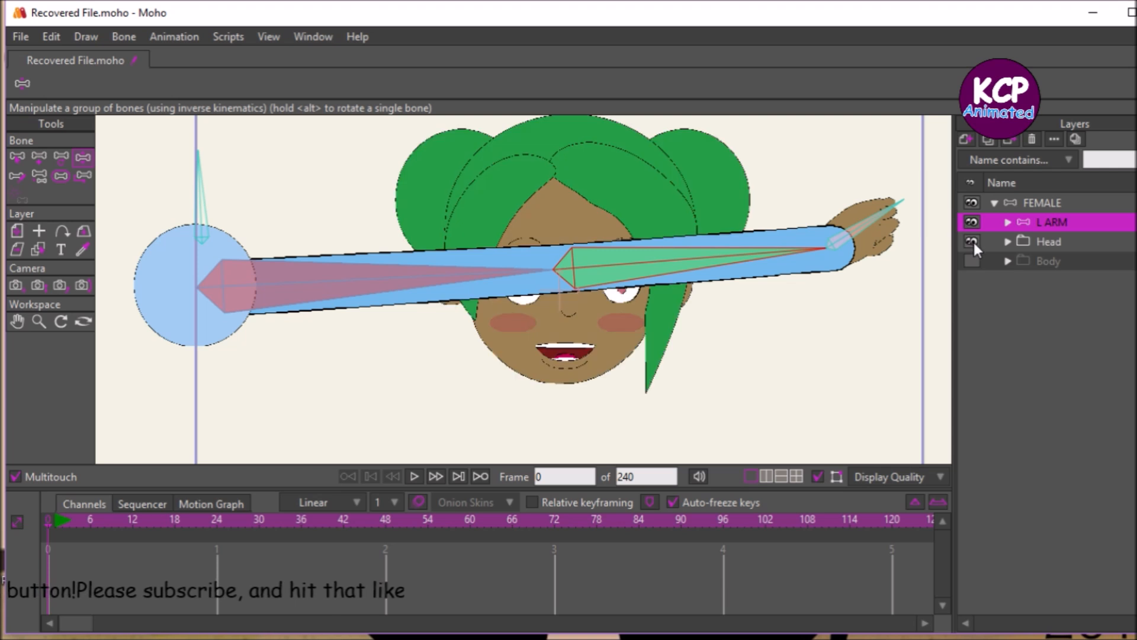
{"action": "left_click", "coordinate": [971, 262]}
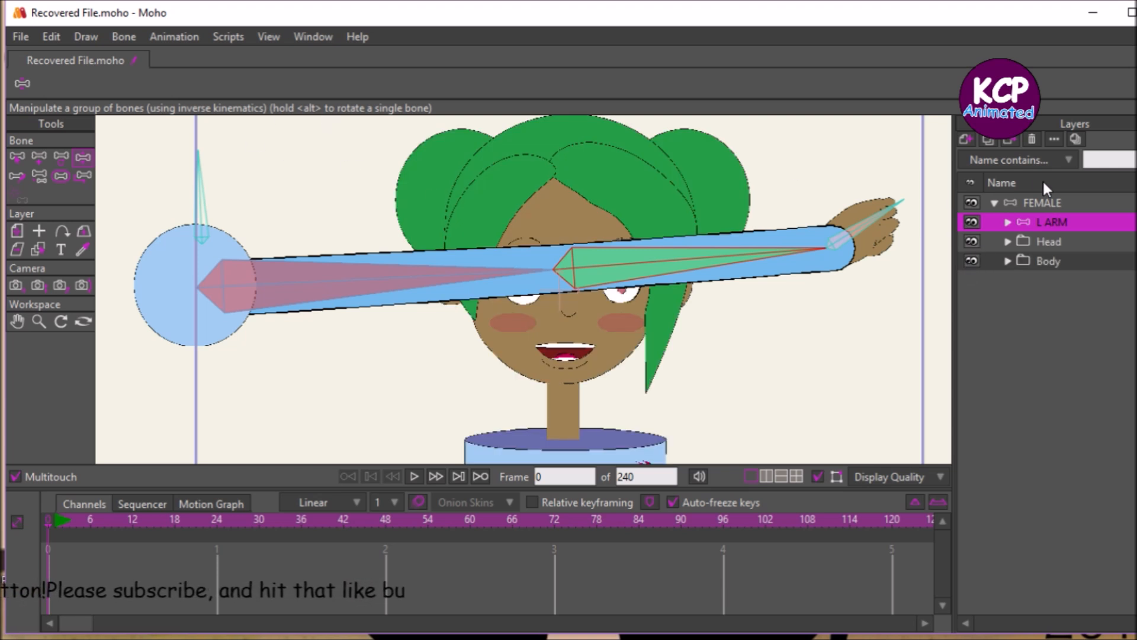
{"action": "left_click", "coordinate": [1058, 202]}
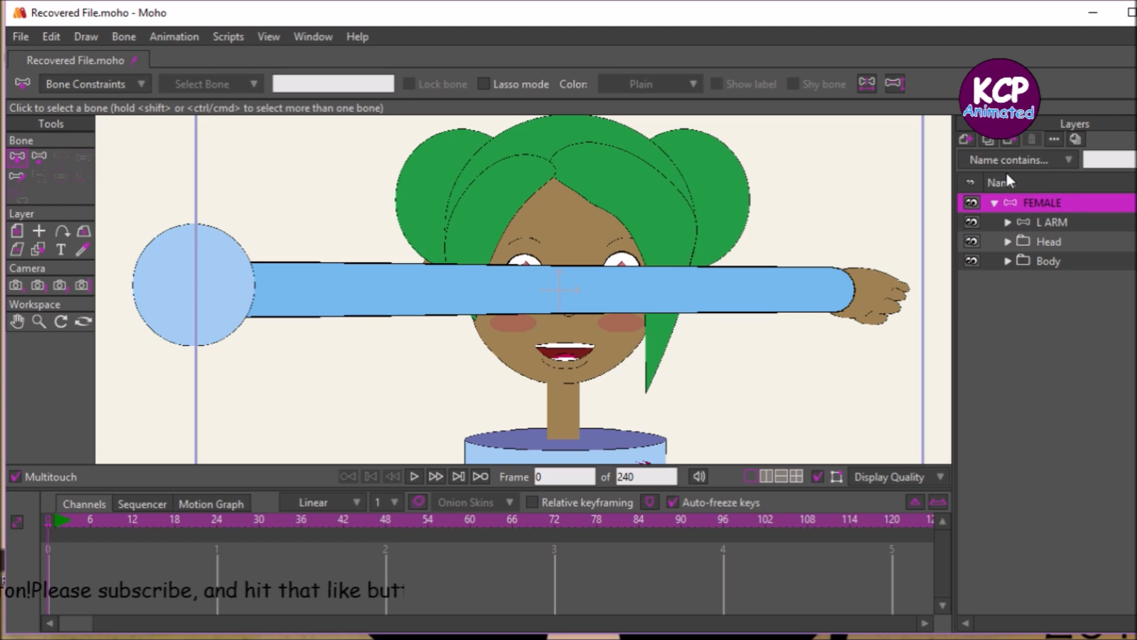
{"action": "key", "text": "ctrl+r"}
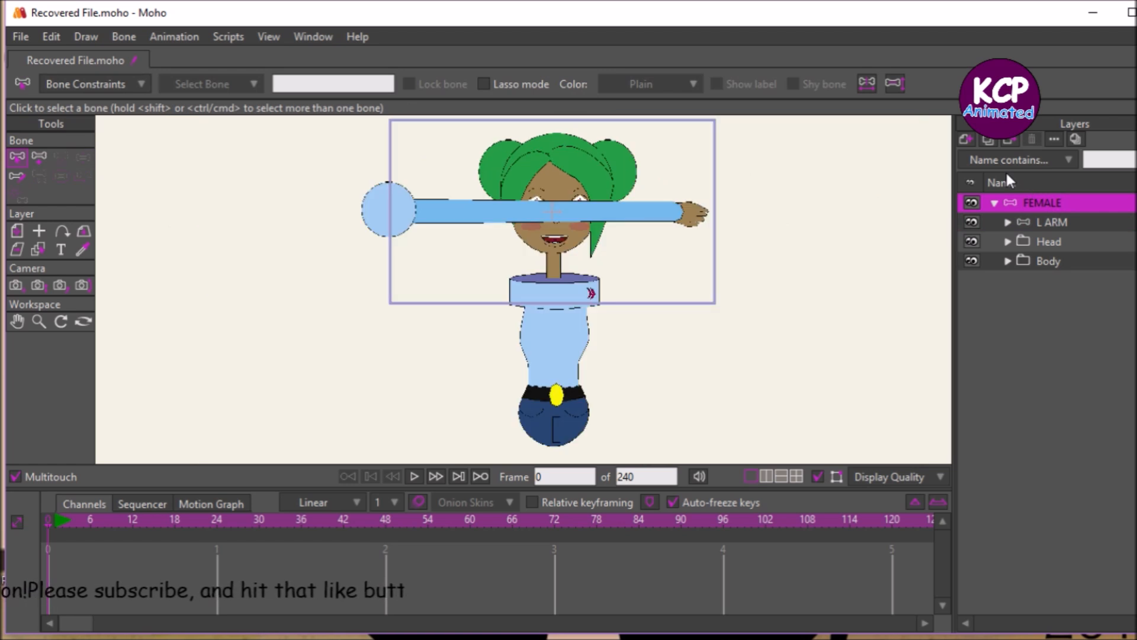
Step: Set the L ARM layer's origin at the shoulder joint, and rotate the layer to -94.2461 degrees so the arm hangs down
{"action": "left_click", "coordinate": [1054, 221]}
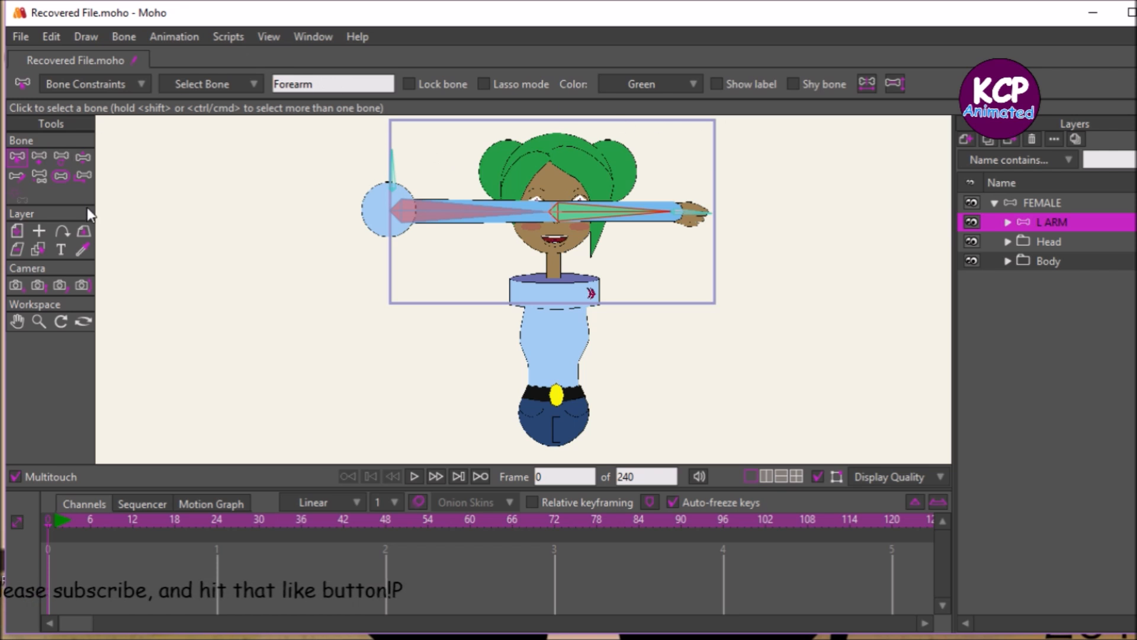
{"action": "left_click", "coordinate": [37, 231]}
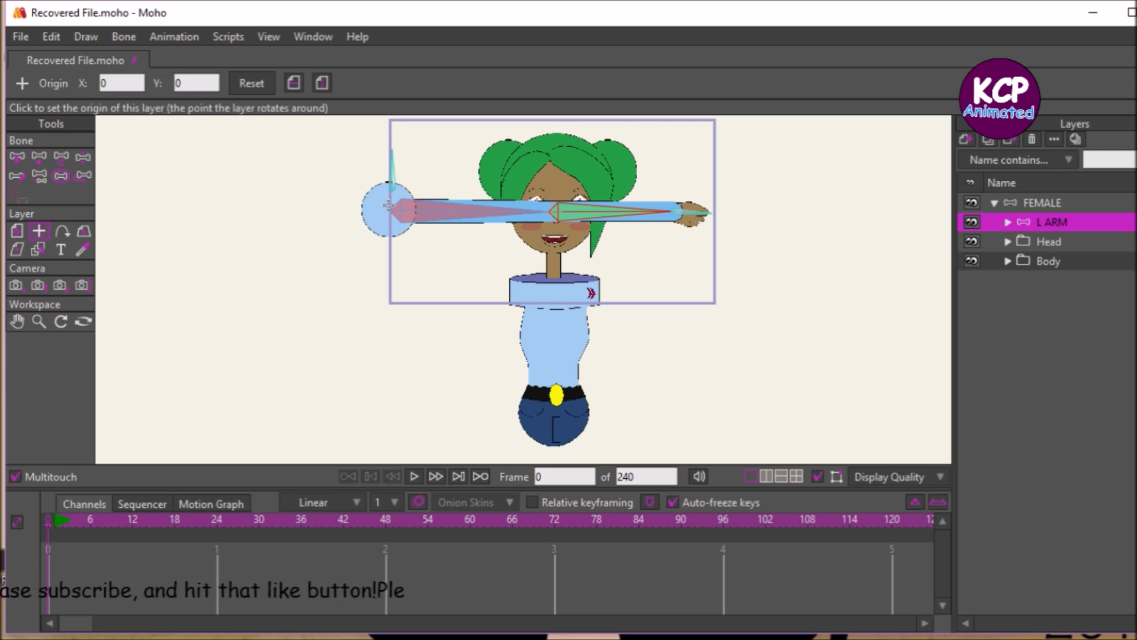
{"action": "left_click", "coordinate": [388, 210]}
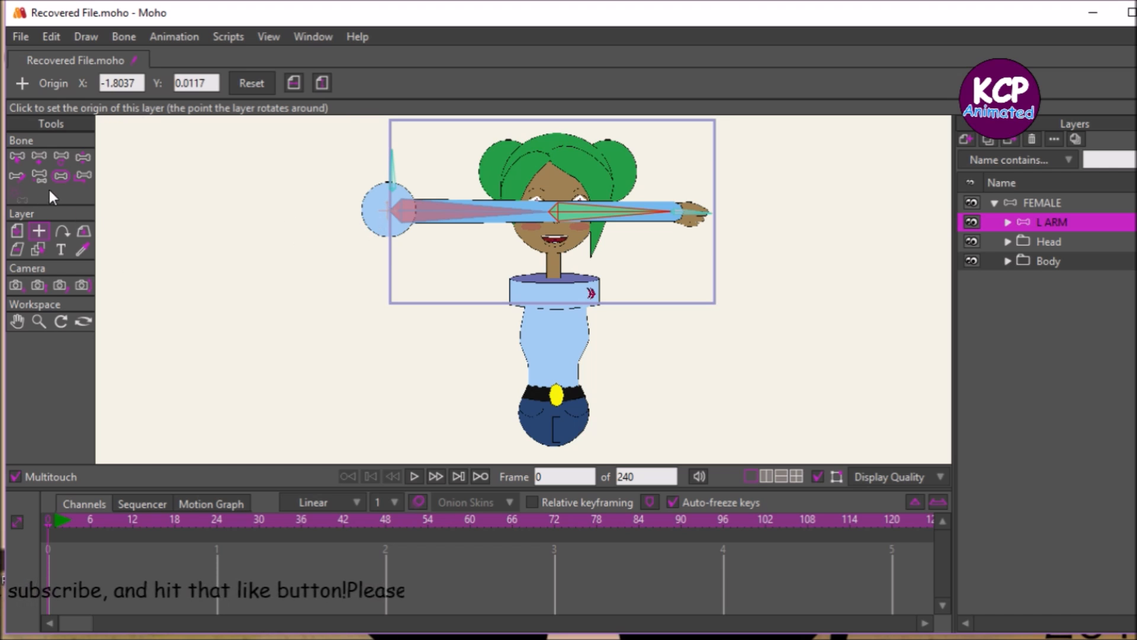
{"action": "left_click", "coordinate": [17, 231]}
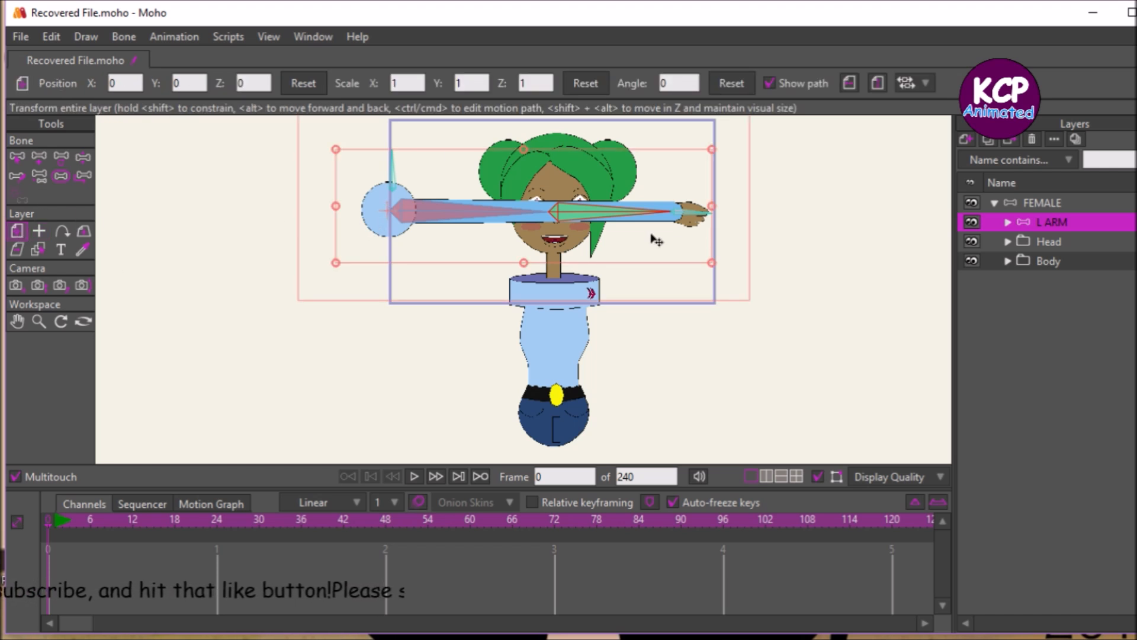
{"action": "left_click_drag", "start_coordinate": [740, 305], "coordinate": [100, 439]}
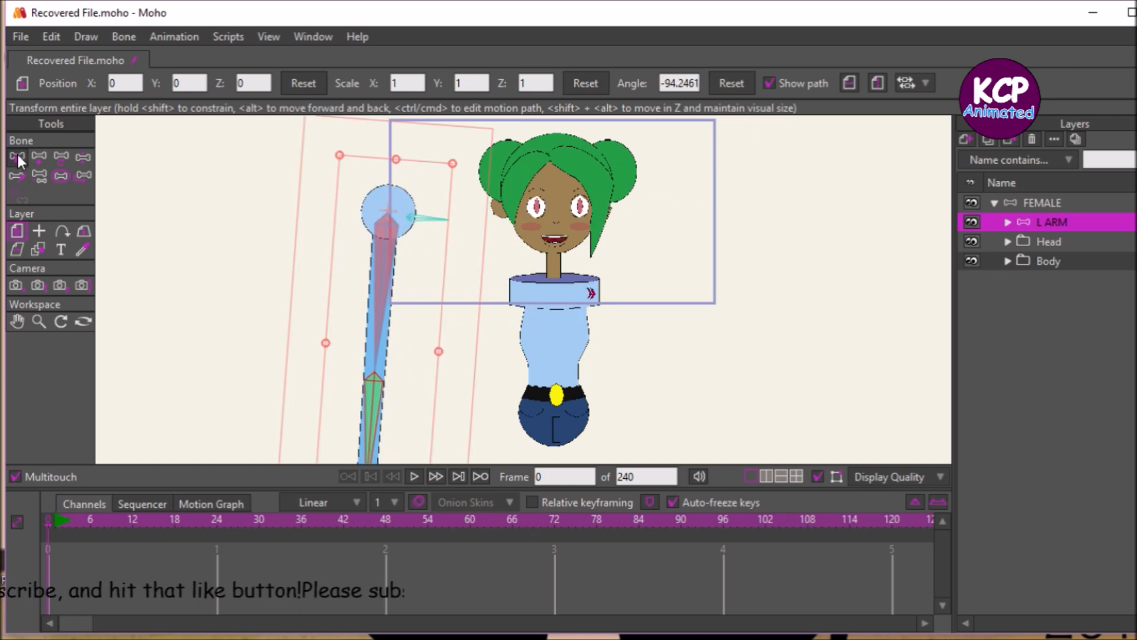
{"action": "left_click_drag", "start_coordinate": [249, 297], "coordinate": [367, 376]}
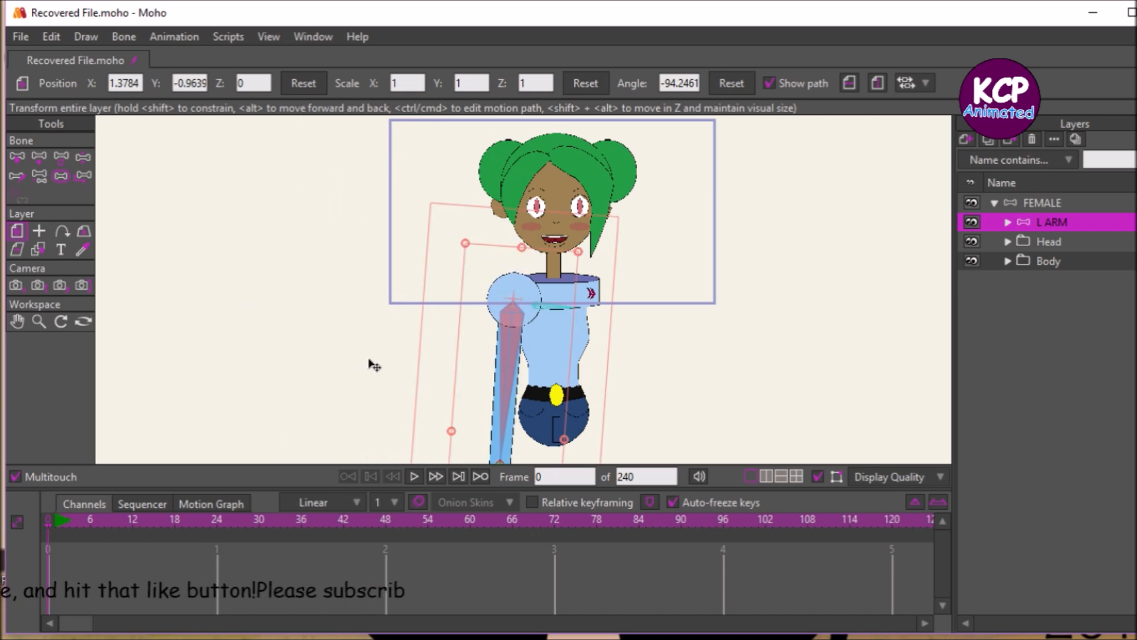
{"action": "left_click", "coordinate": [1075, 202]}
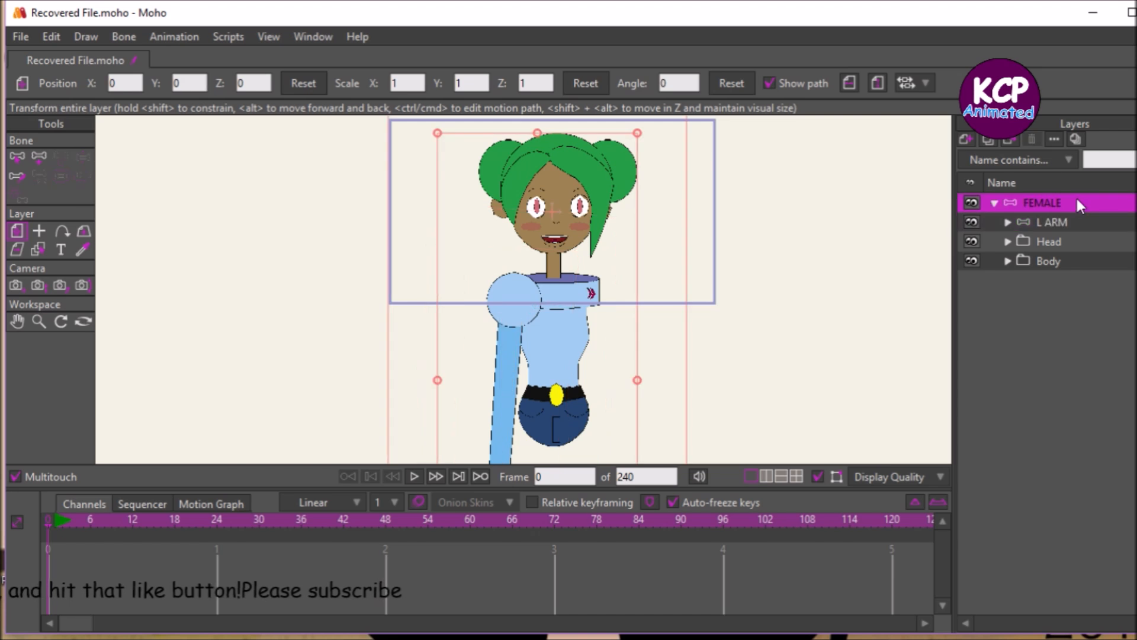
{"action": "key", "text": "Home"}
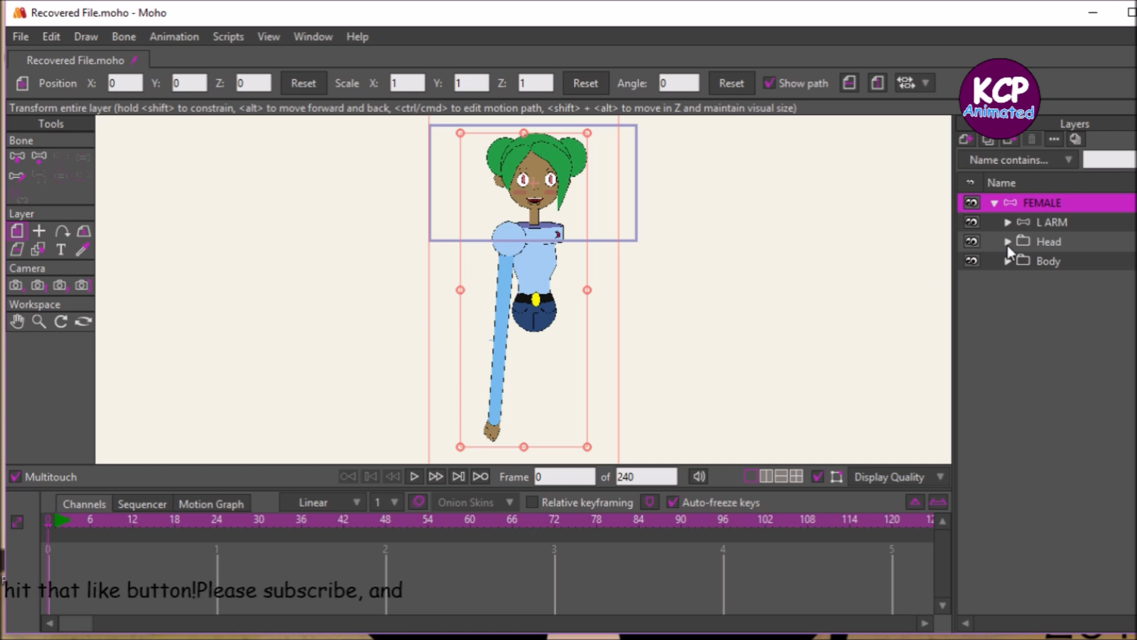
{"action": "left_click", "coordinate": [1060, 218]}
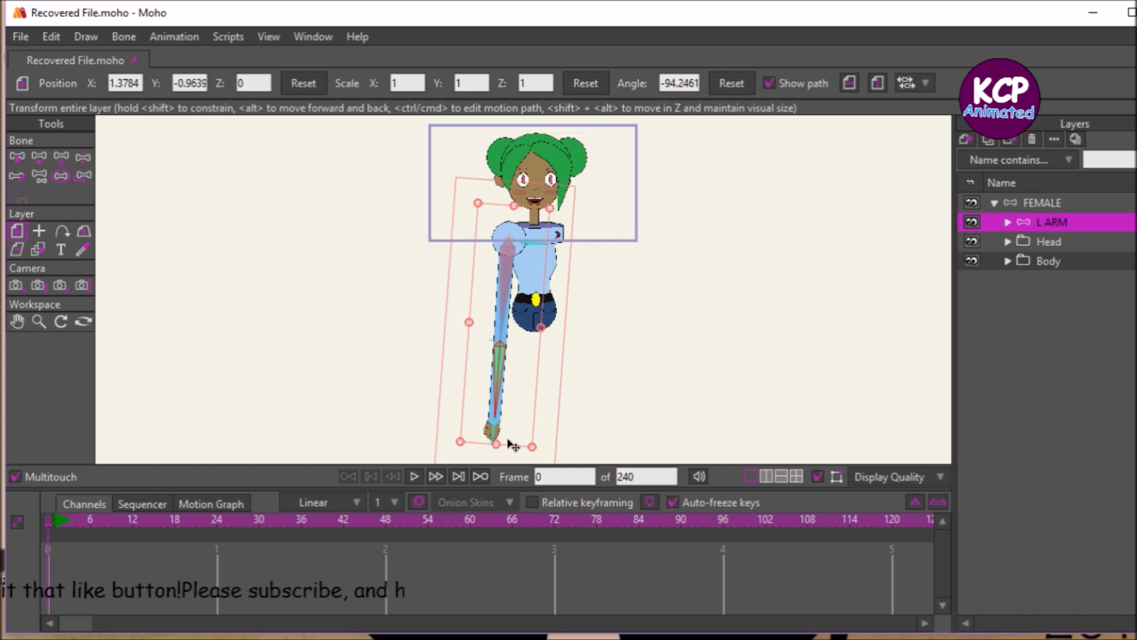
{"action": "left_click_drag", "start_coordinate": [500, 443], "coordinate": [481, 348]}
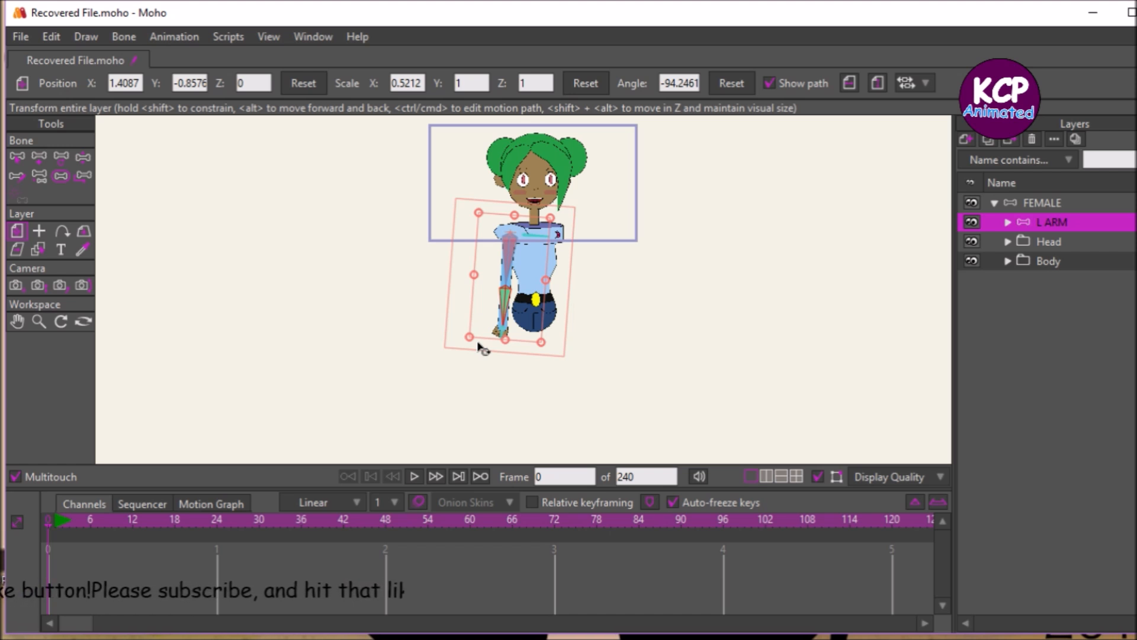
{"action": "key", "text": "ctrl+z"}
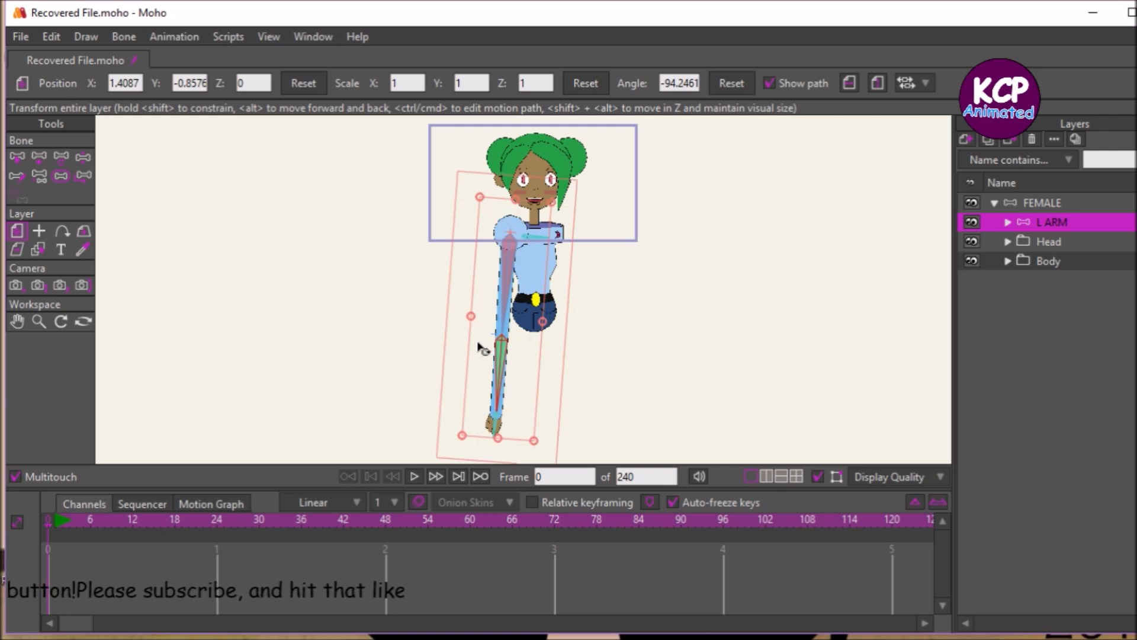
{"action": "key", "text": "ctrl+z"}
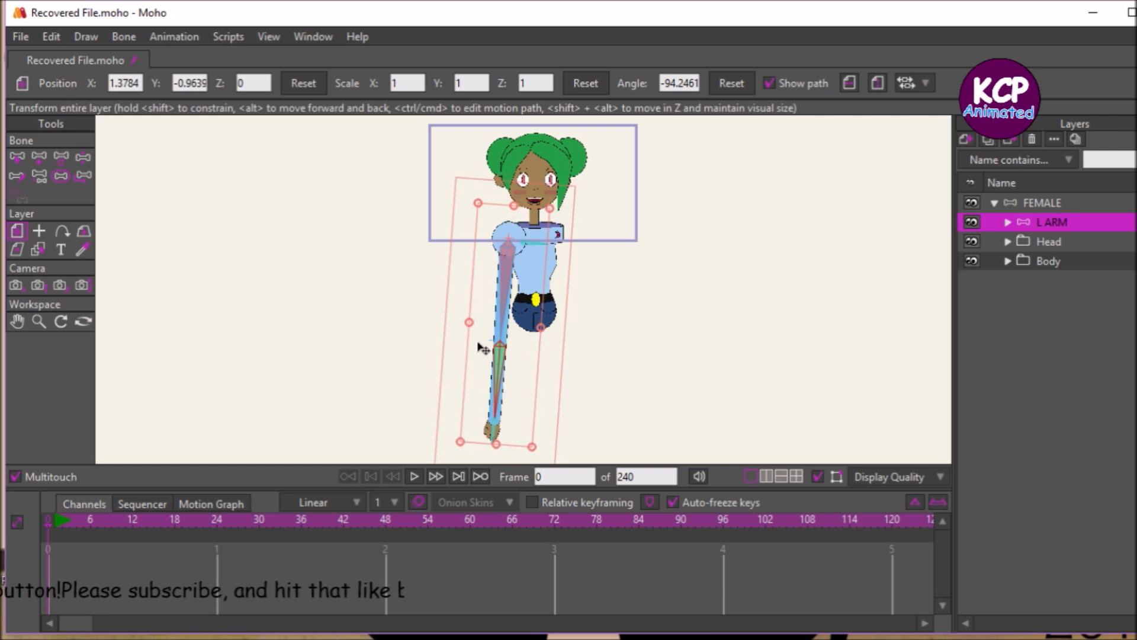
{"action": "key", "text": "ctrl+z"}
{"action": "key", "text": "ctrl+z"}
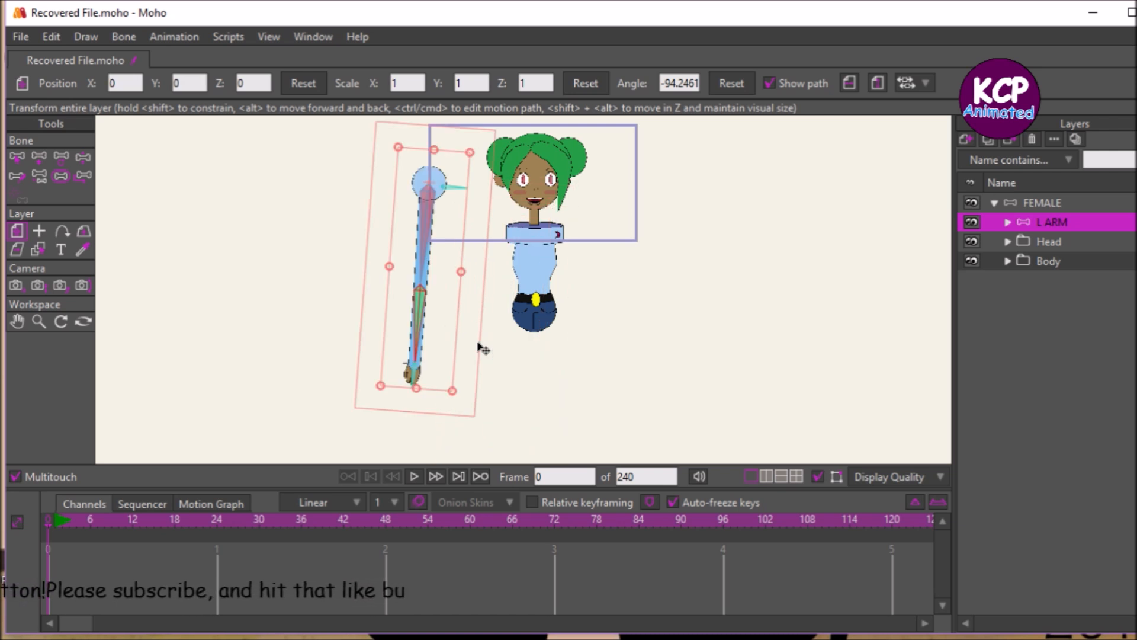